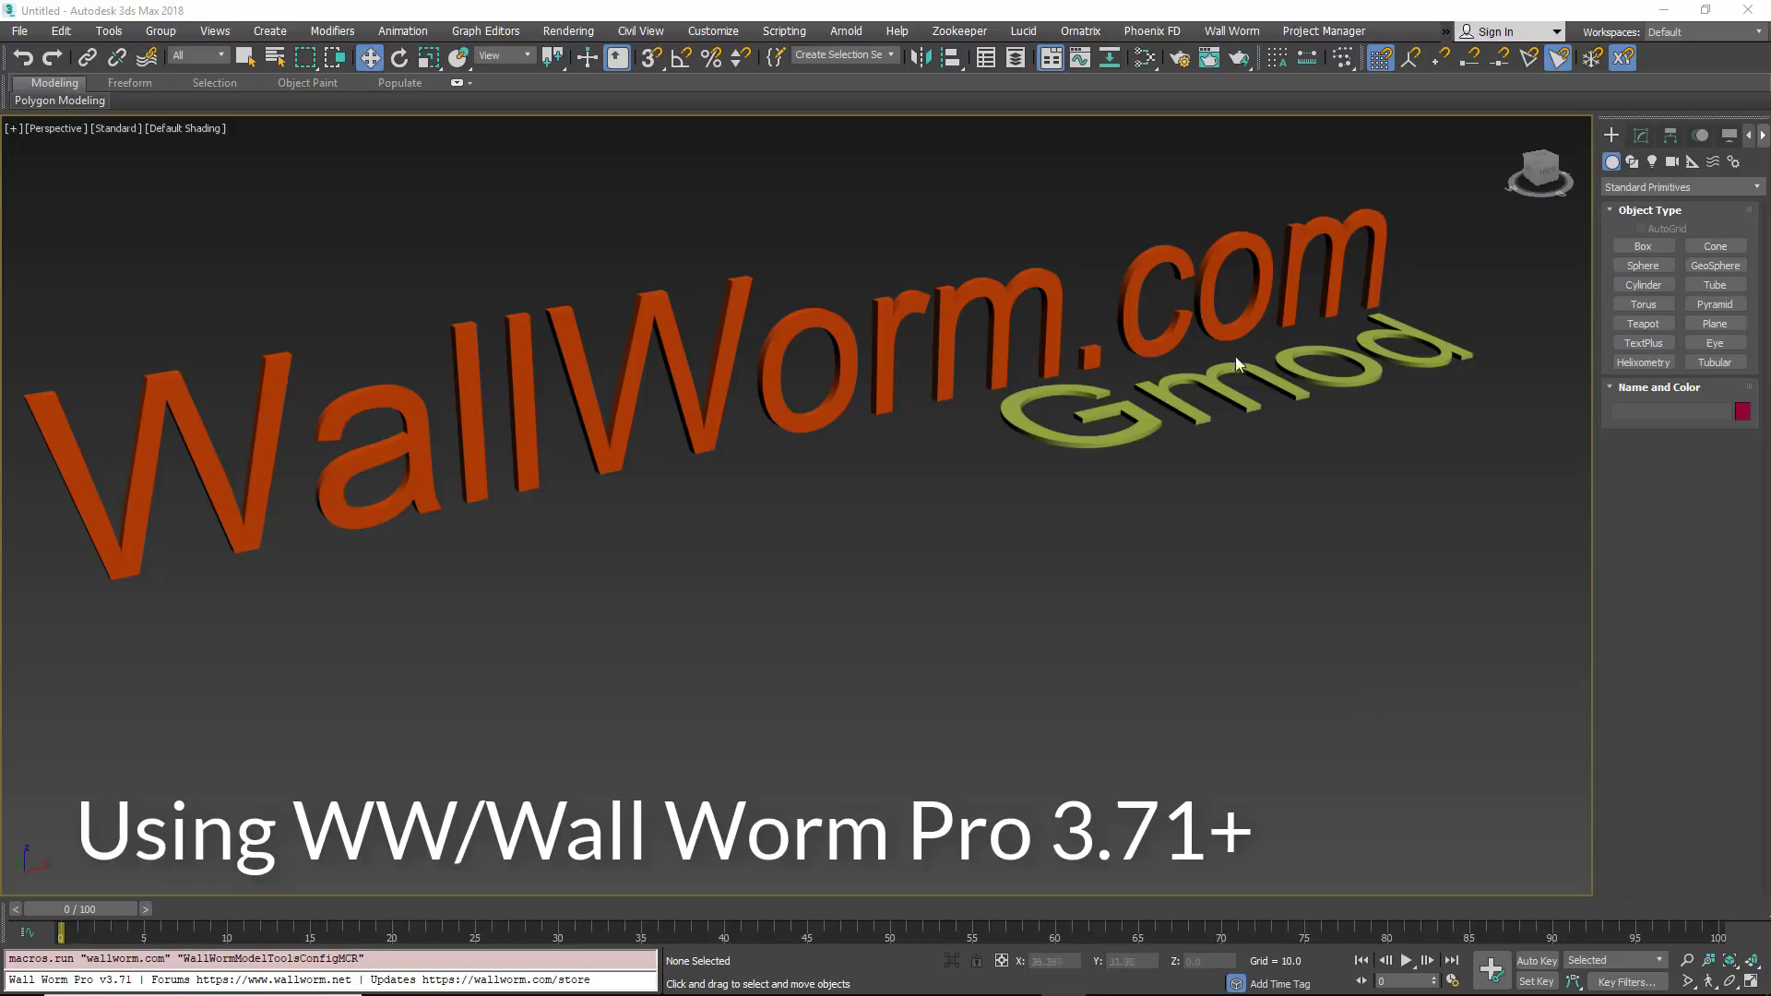
Open the Wall Worm global settings, start a GameConfig import and browse to the GarrysMod\bin folder.
left_click(1232, 33)
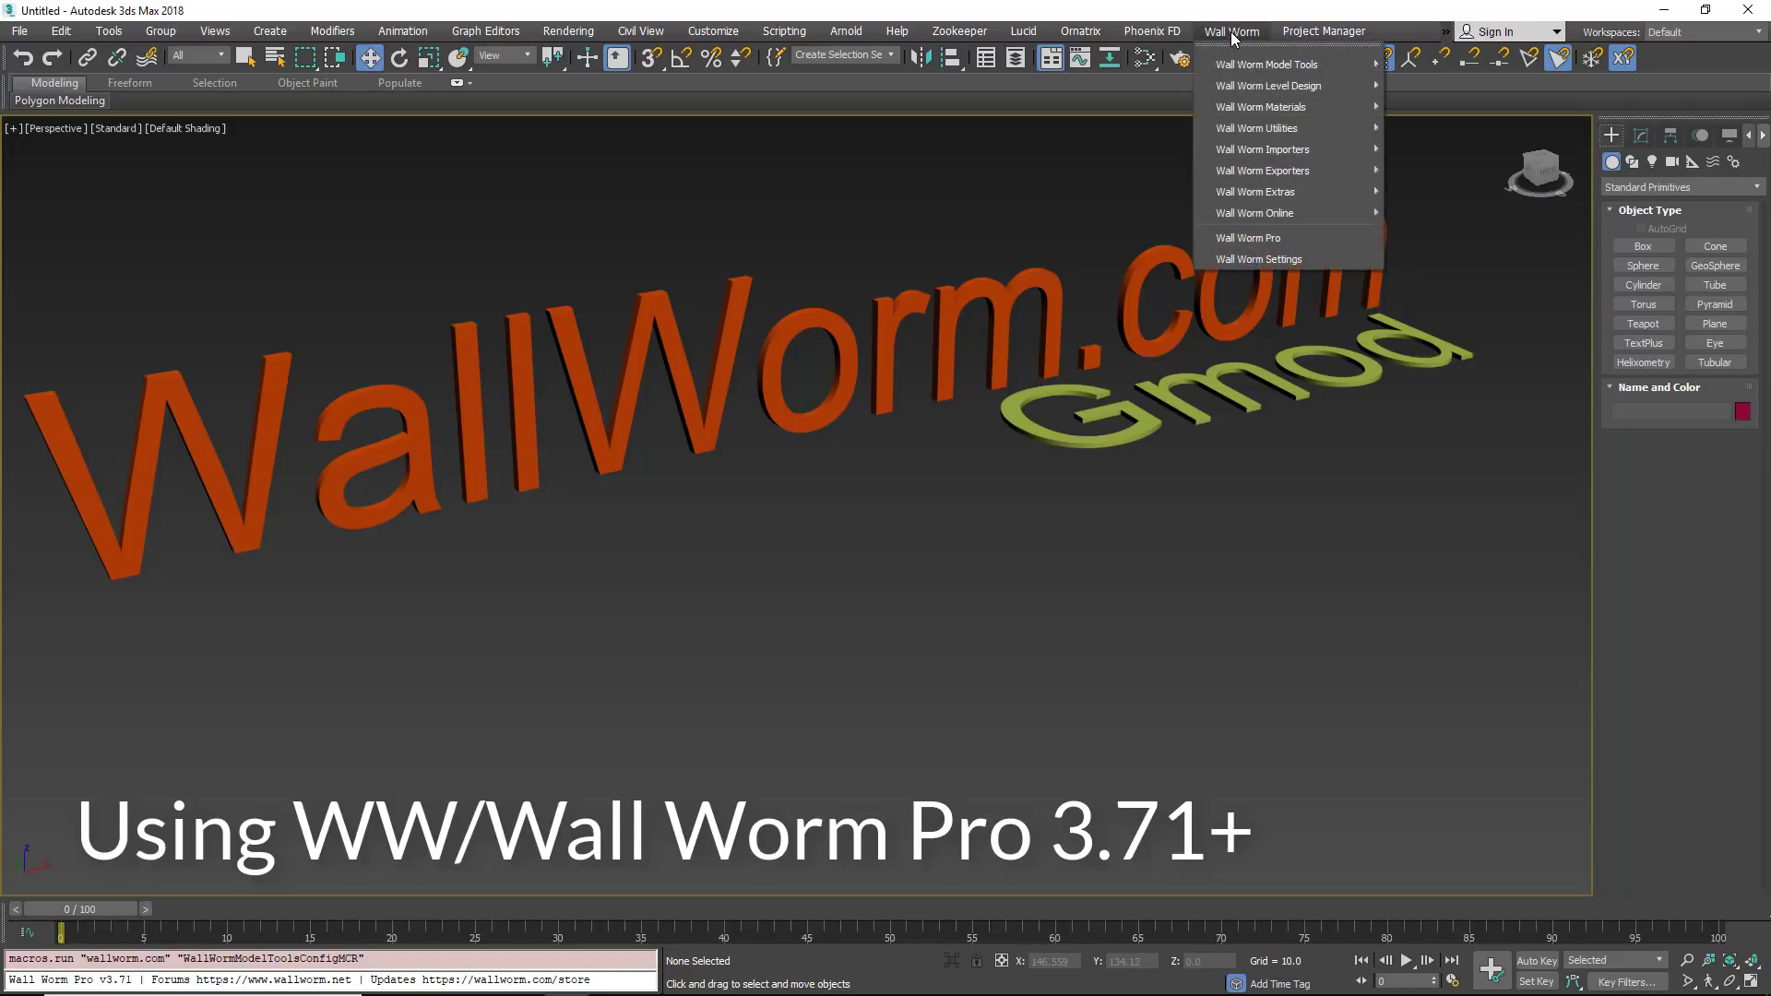
left_click(1251, 261)
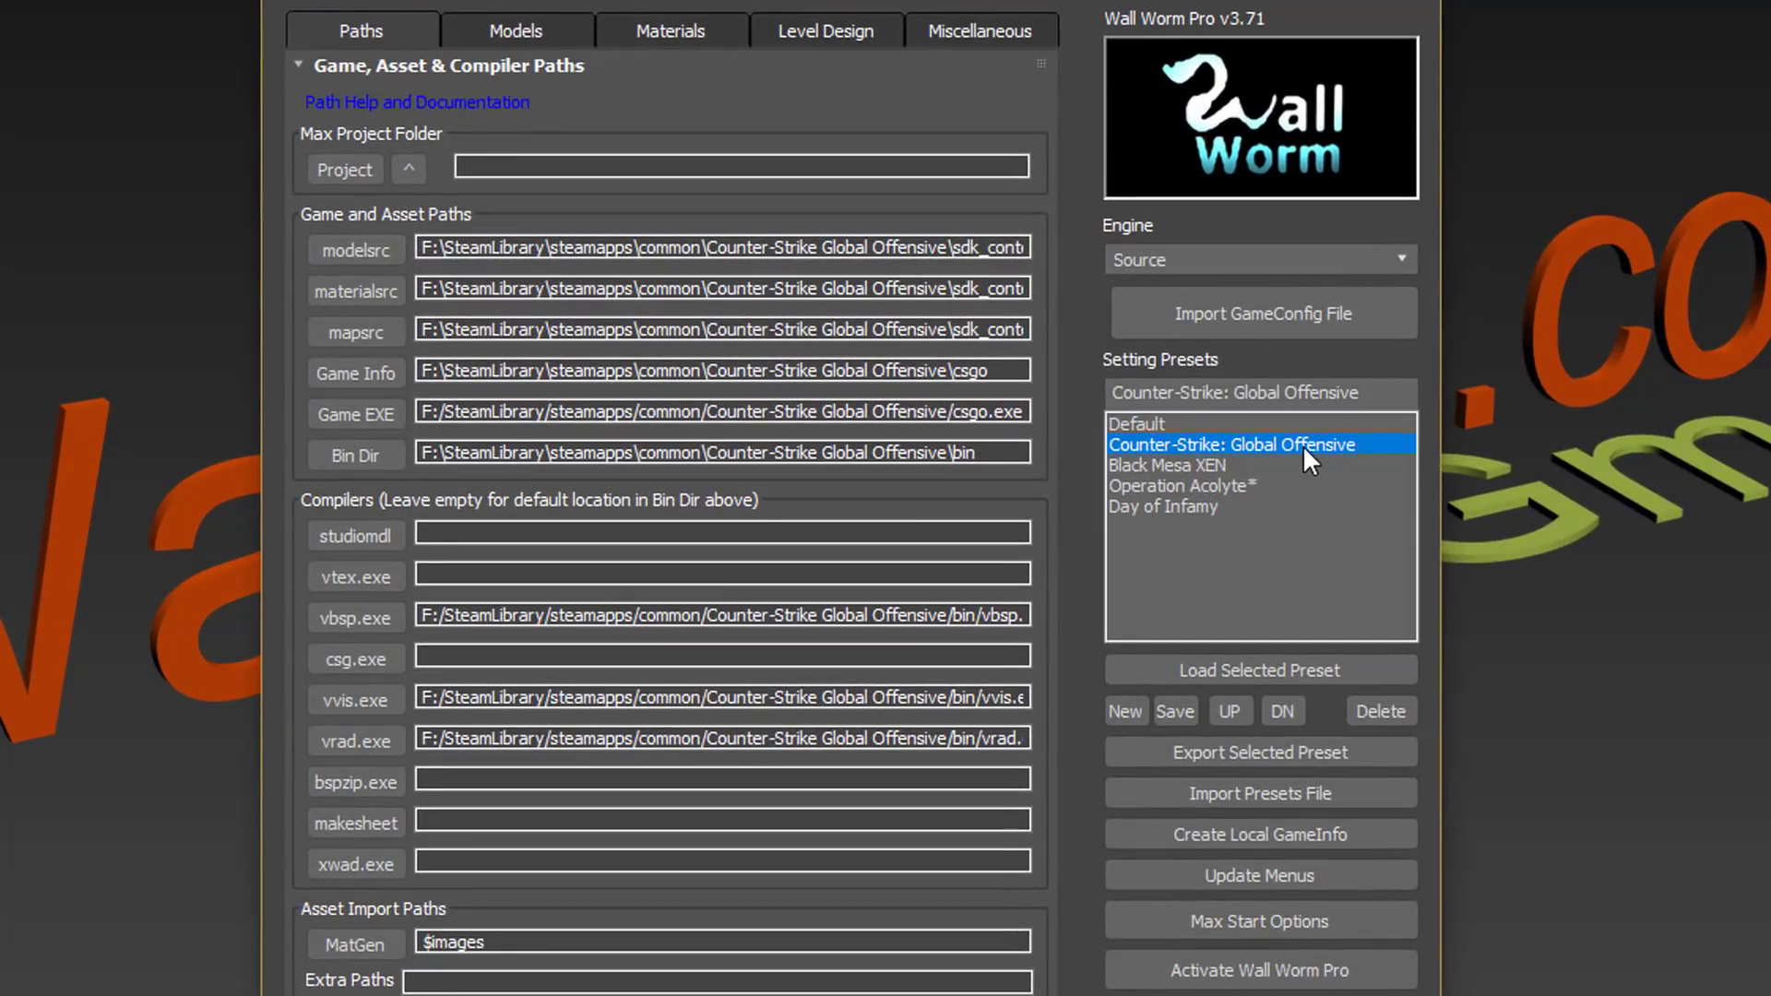
left_click(1256, 323)
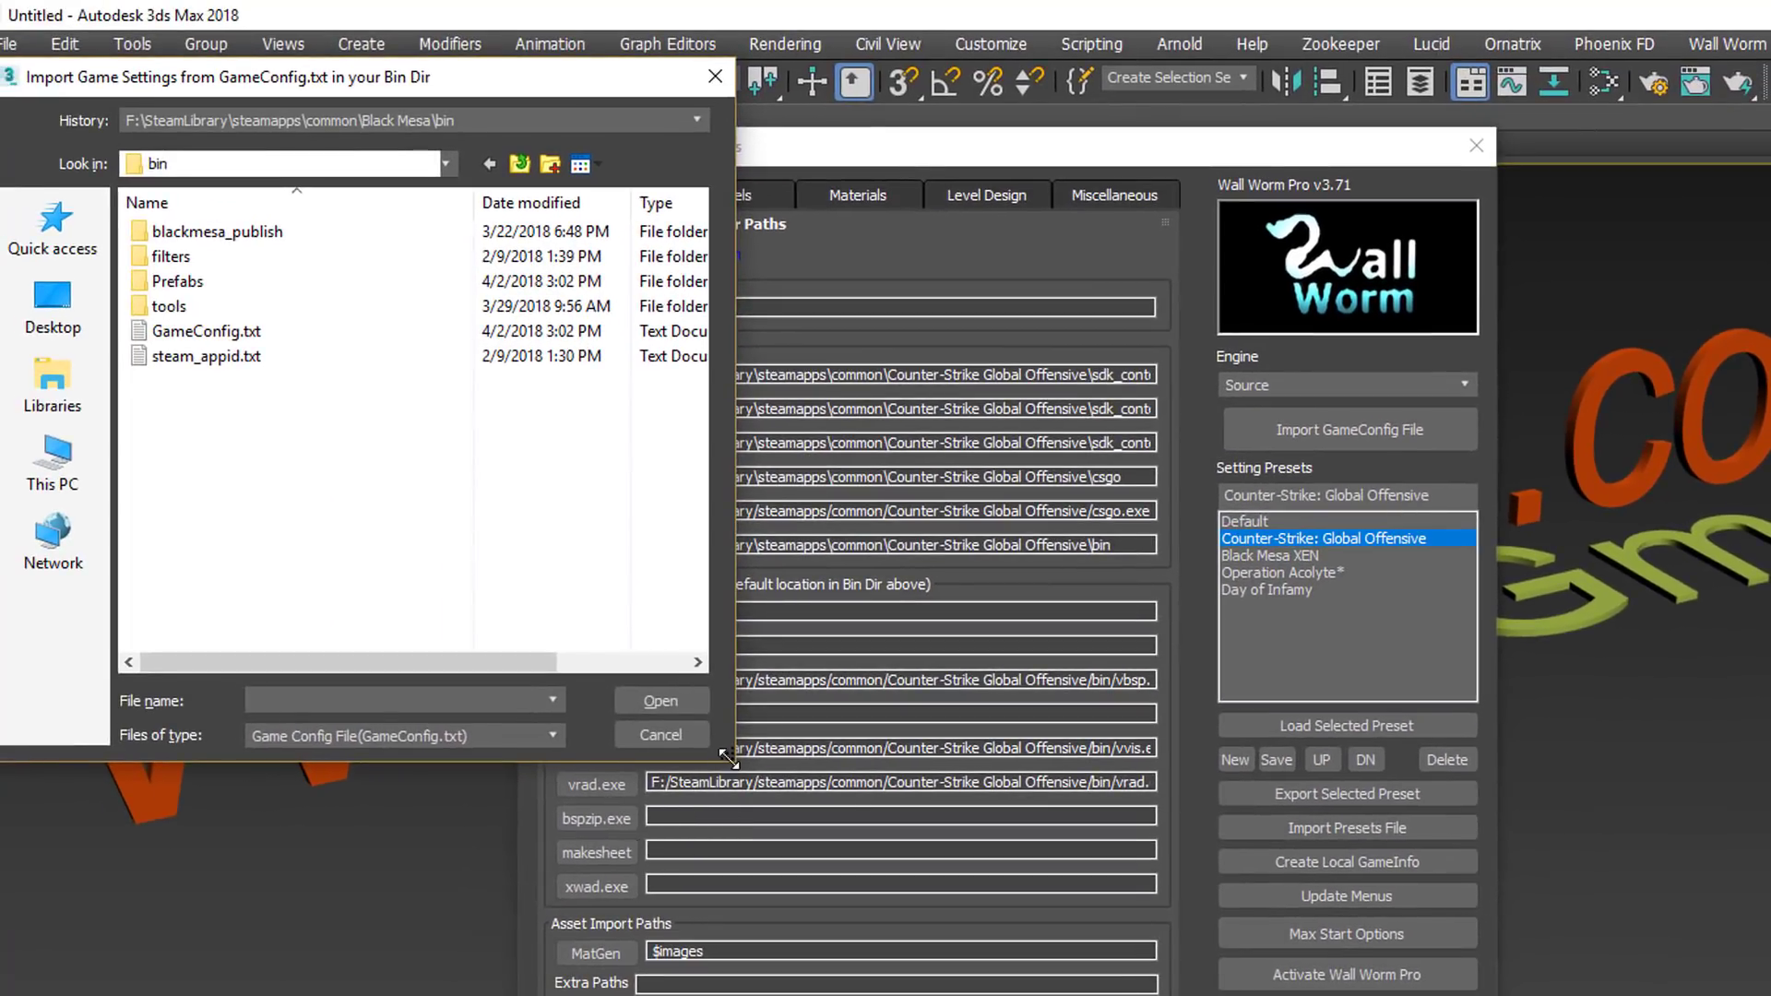
left_click_drag(728, 758, 1133, 715)
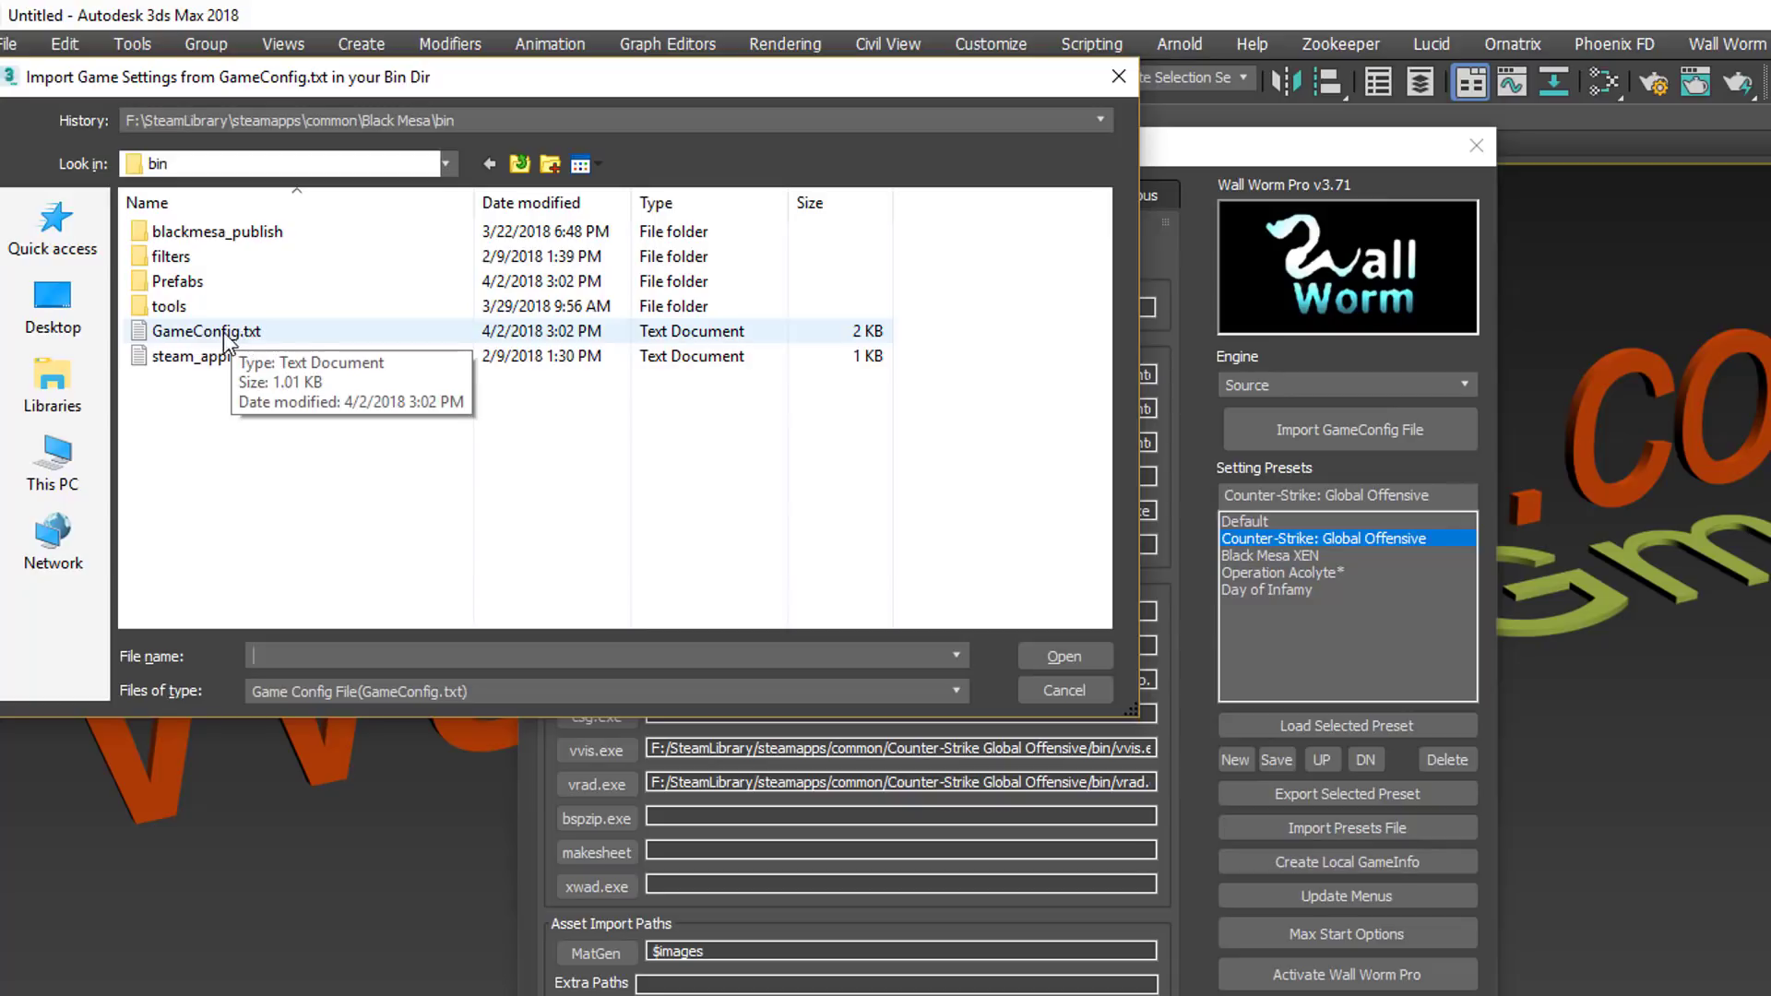
left_click(521, 165)
left_click(521, 165)
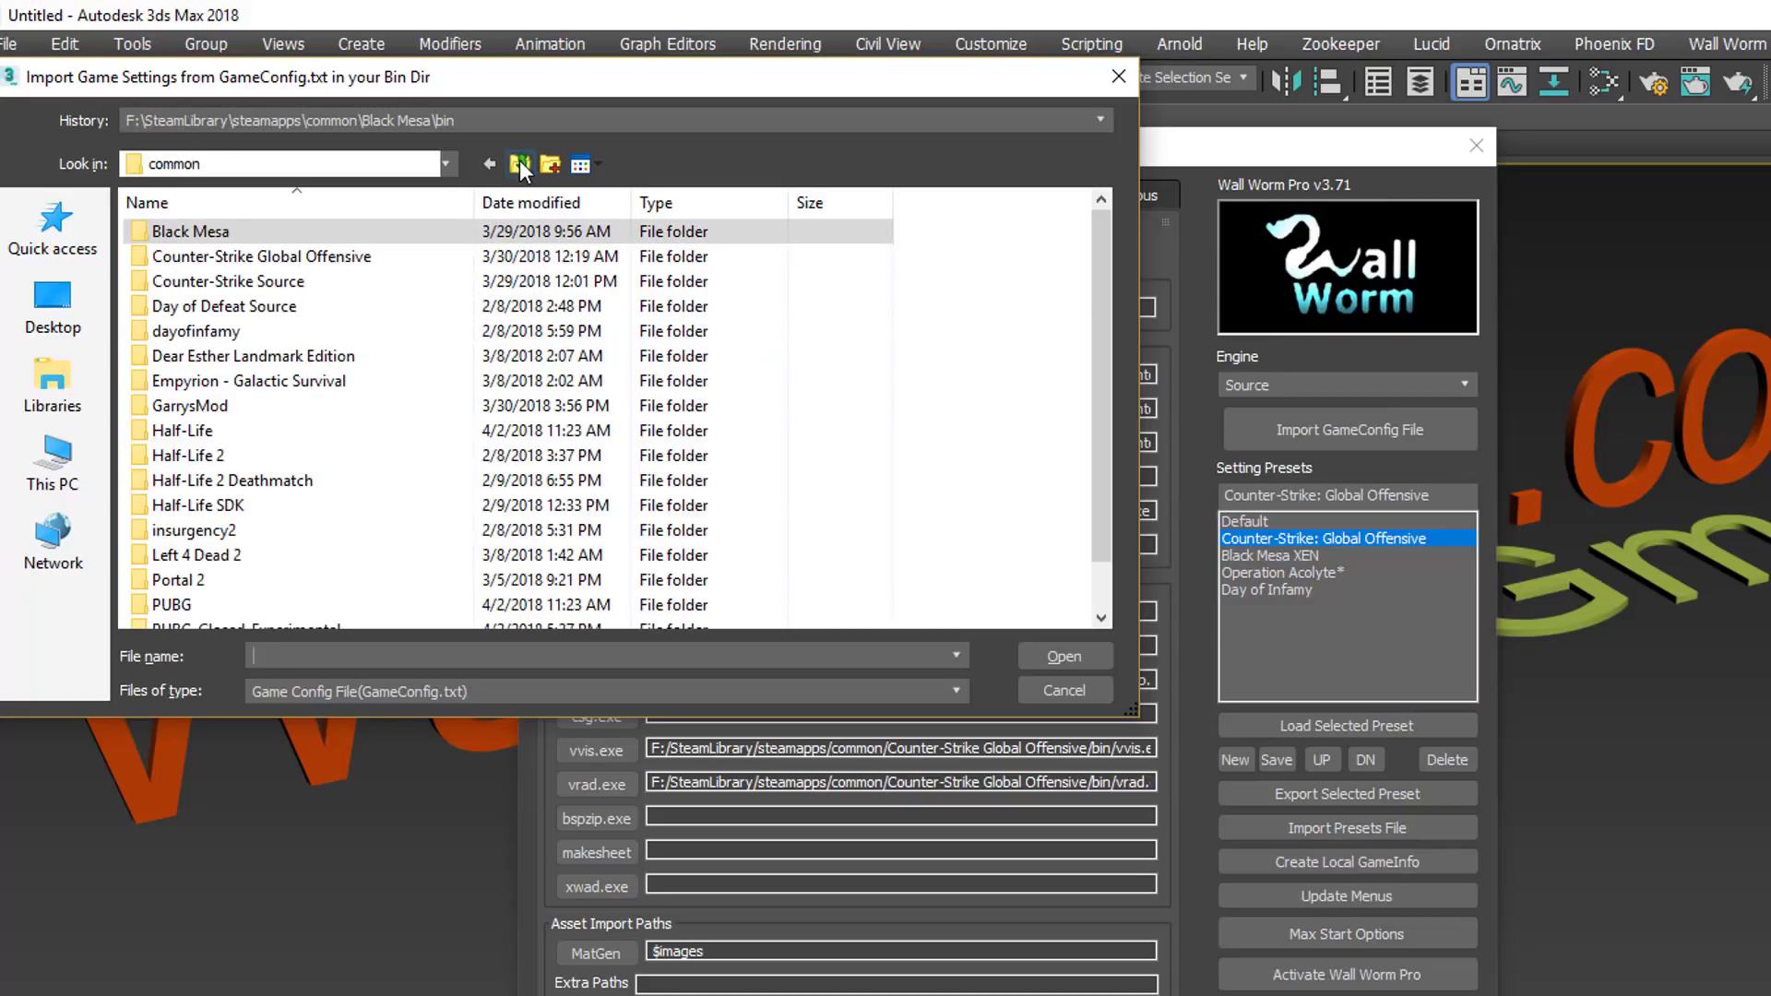
double_click(201, 411)
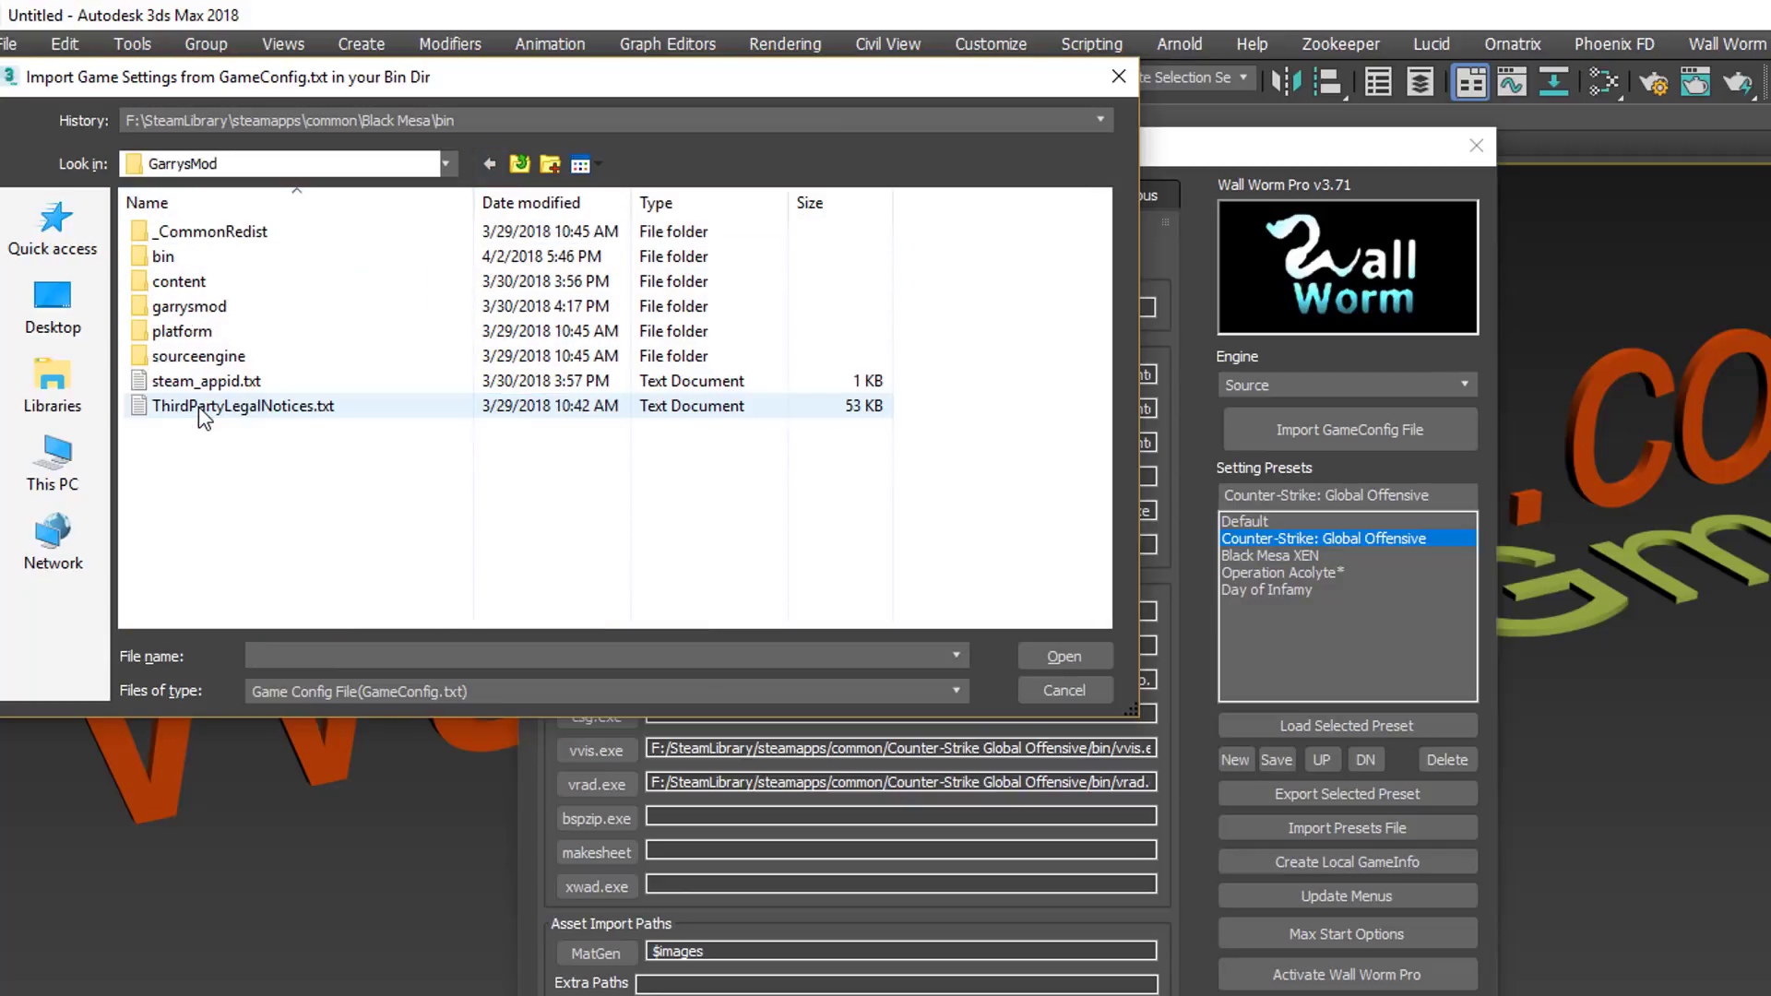
double_click(162, 256)
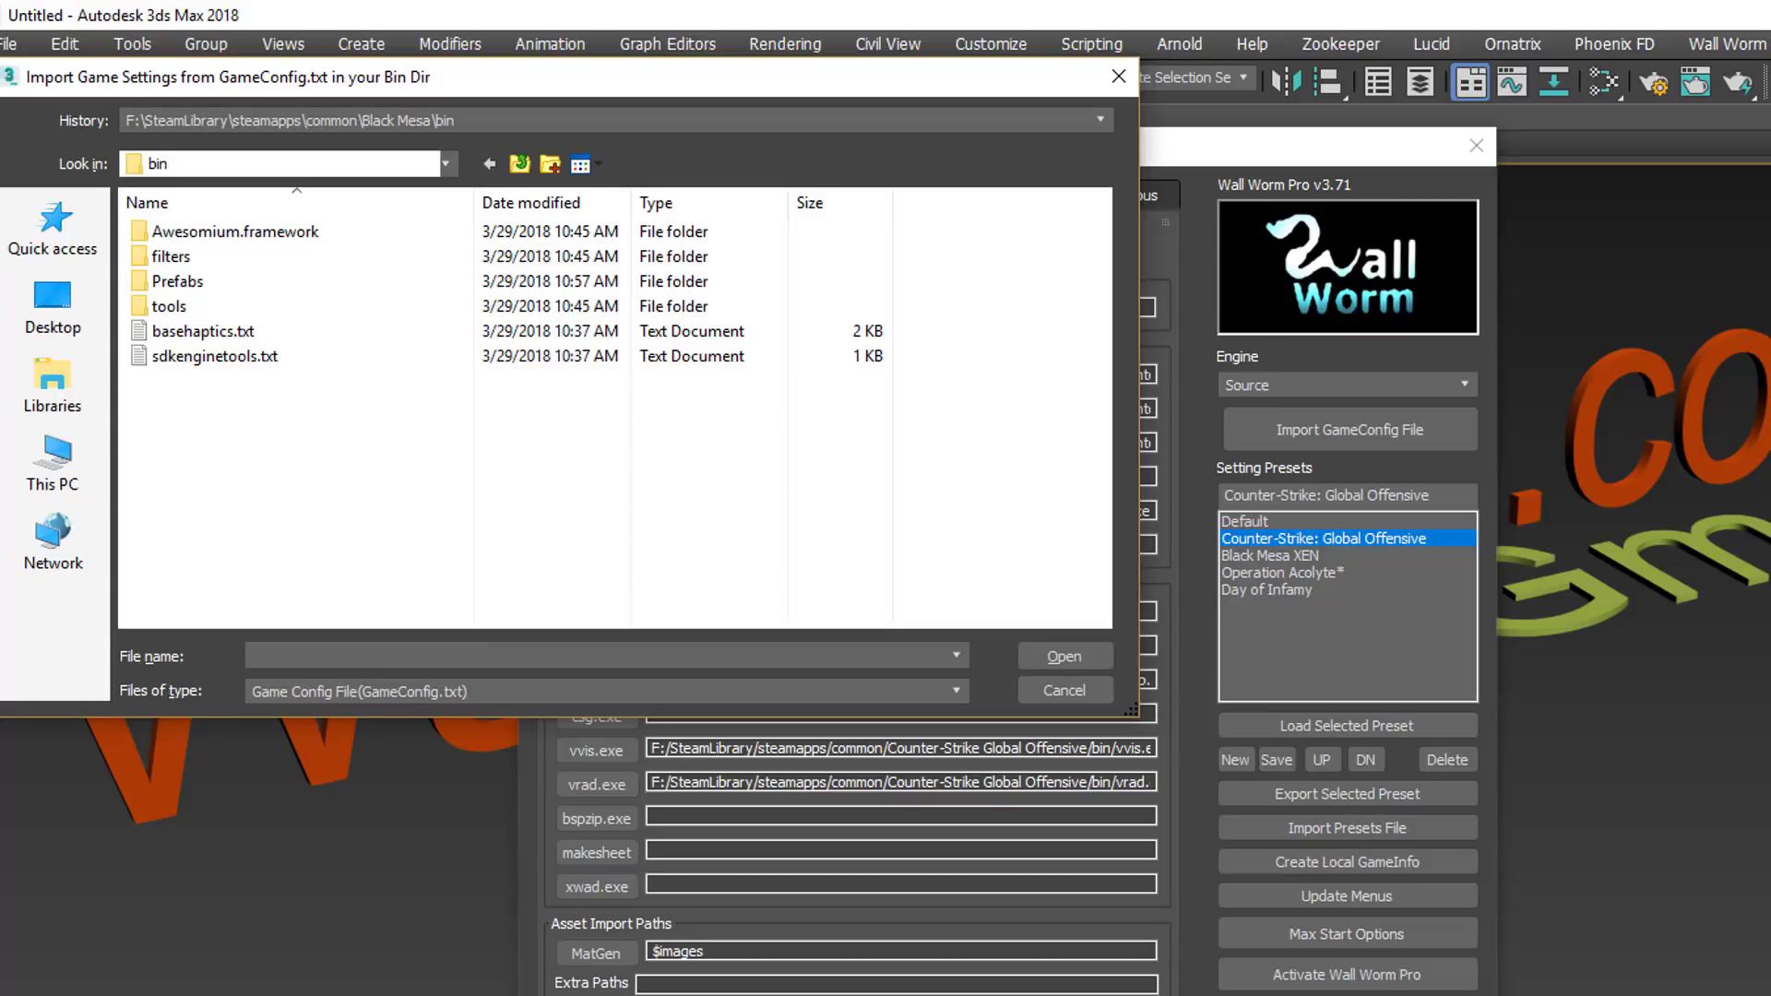
Switch to File Explorer and launch hammer.exe from the GarrysMod\bin folder to generate GameConfig.txt.
key("alt+Tab")
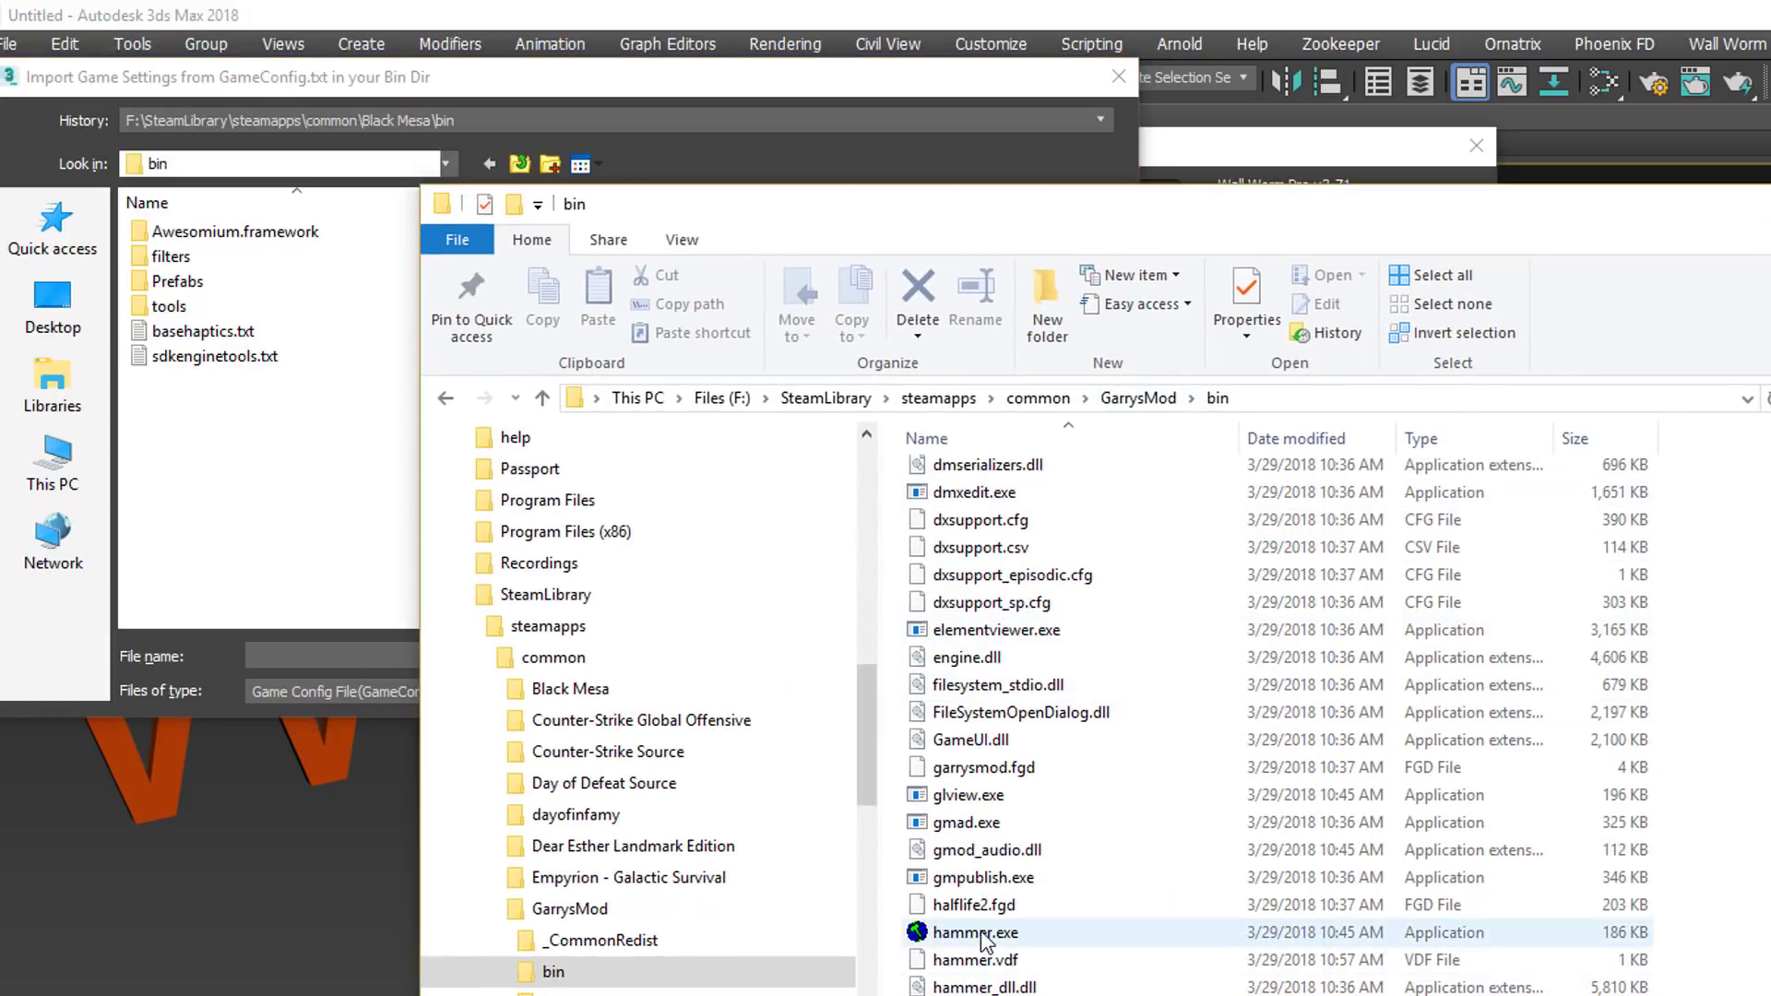
left_click_drag(1100, 223, 1449, 92)
left_click(1326, 805)
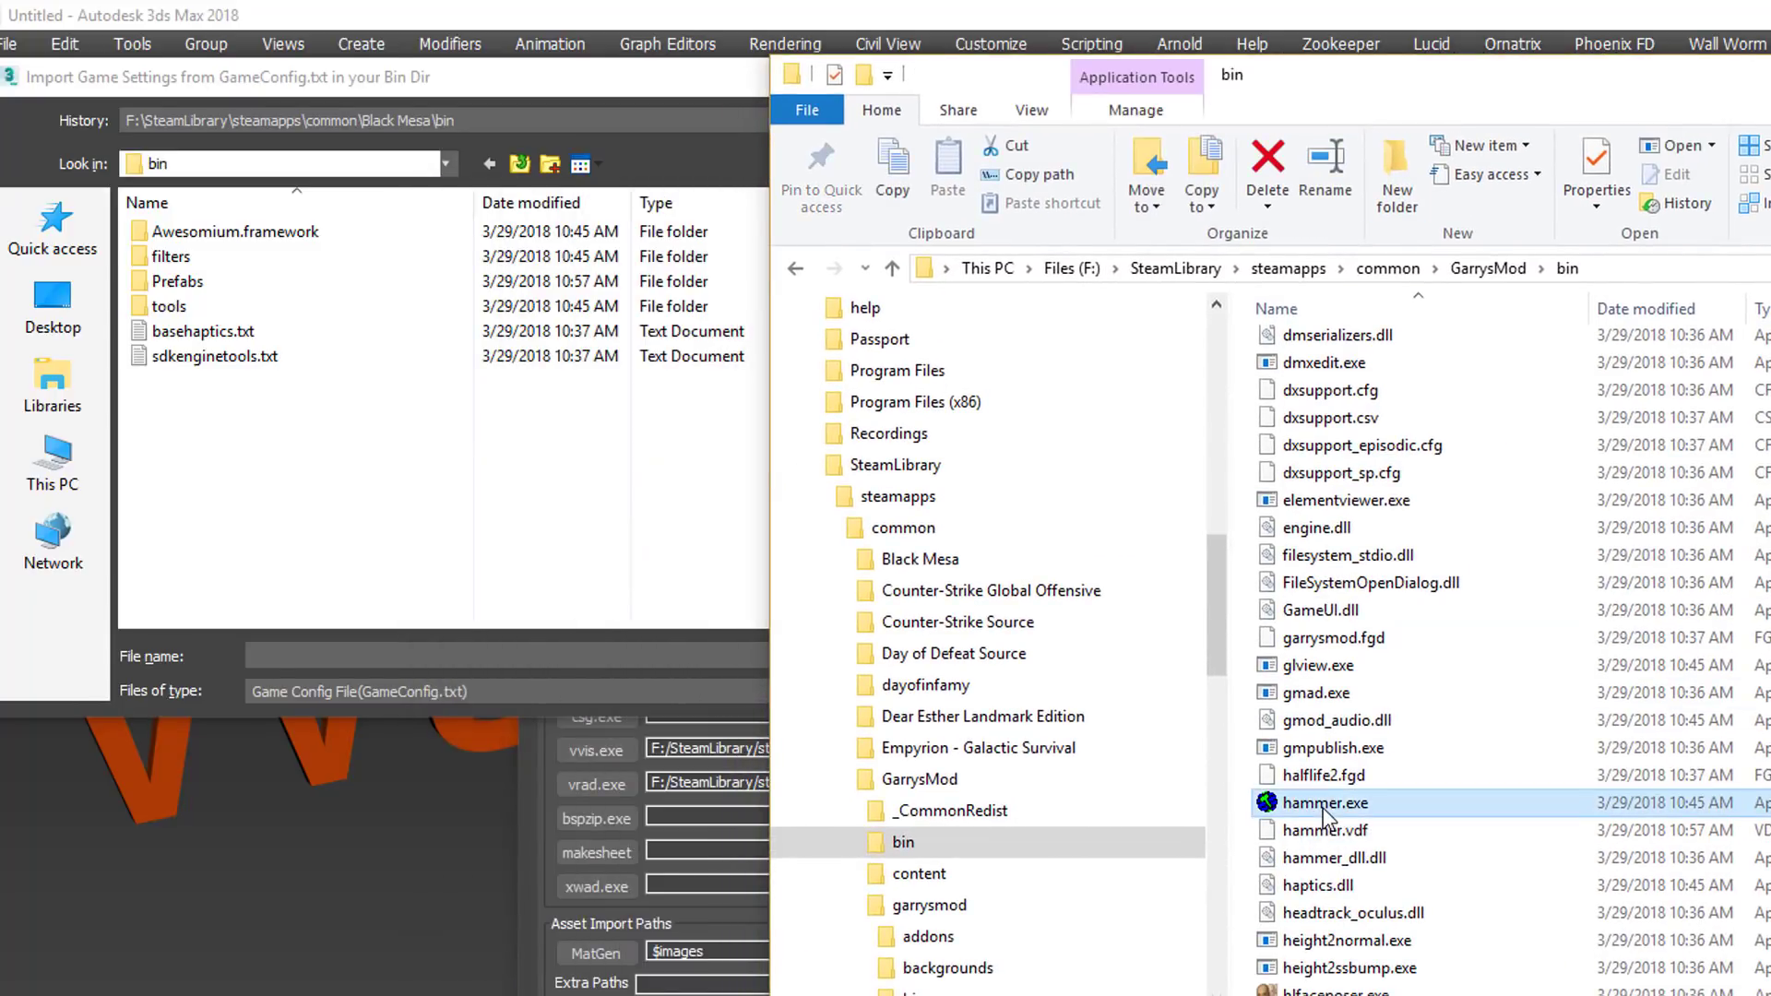
double_click(1325, 809)
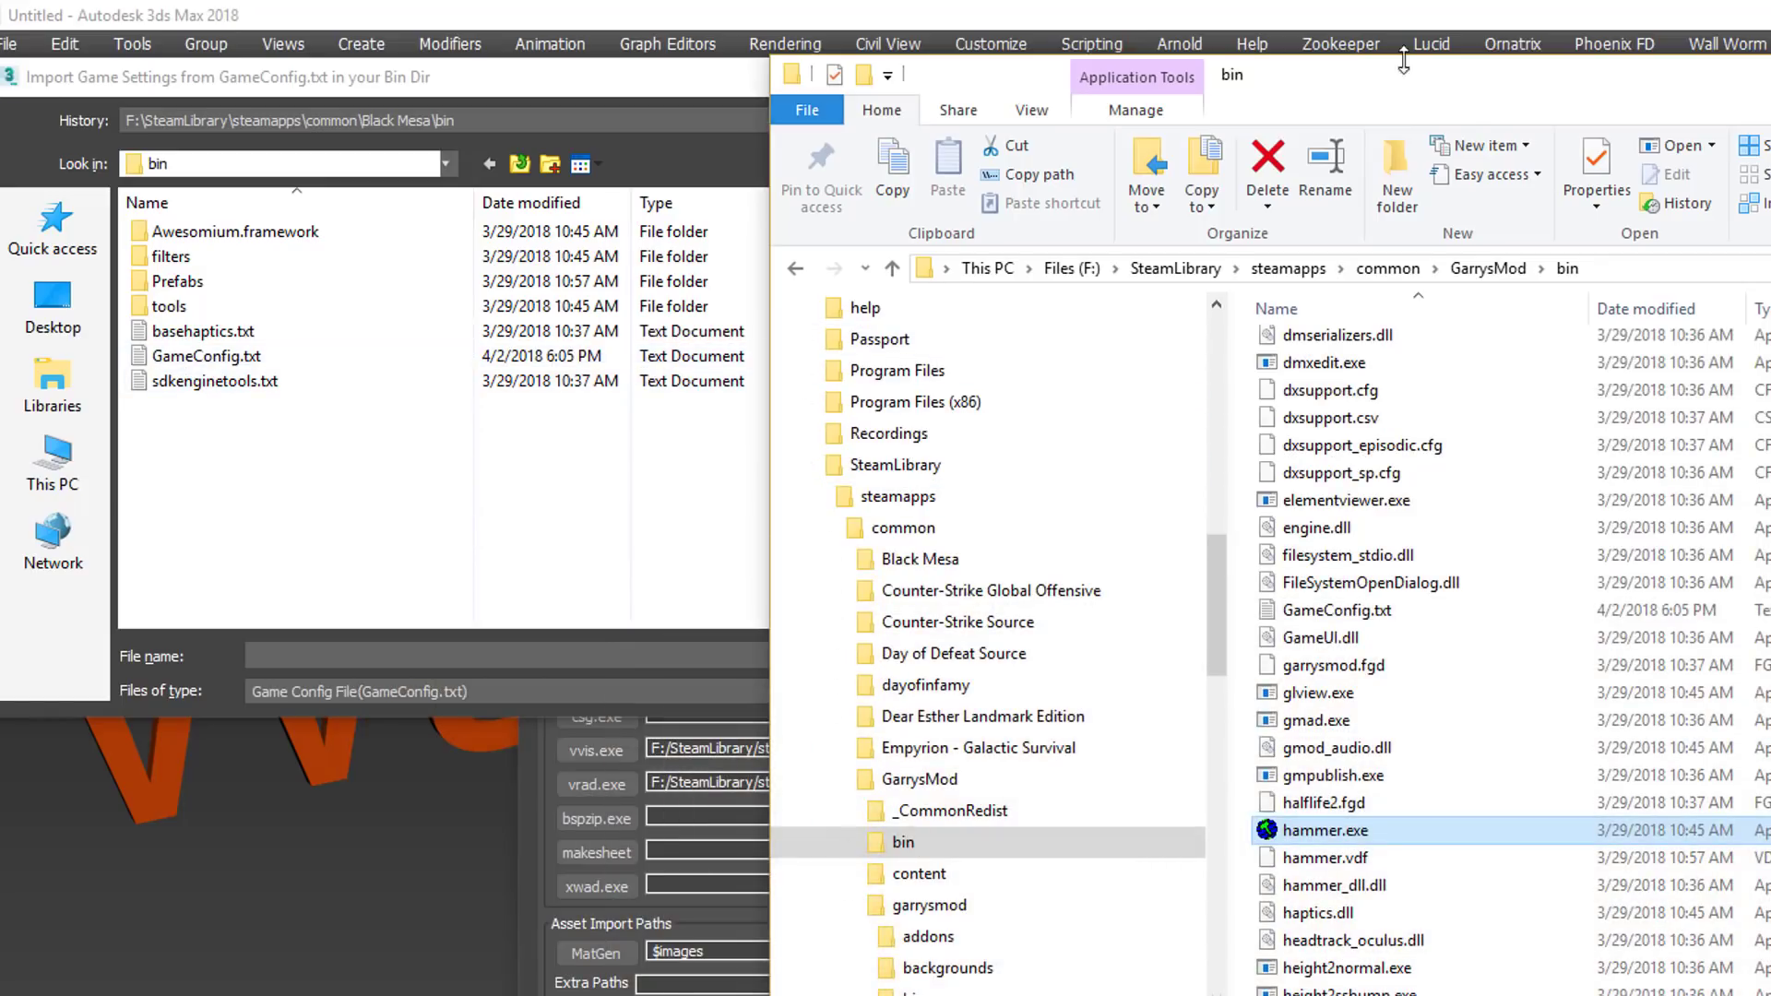
Return to the 3ds Max import dialog, import GameConfig.txt from GarrysMod\bin and load the Garry's Mod preset.
key("alt+Tab")
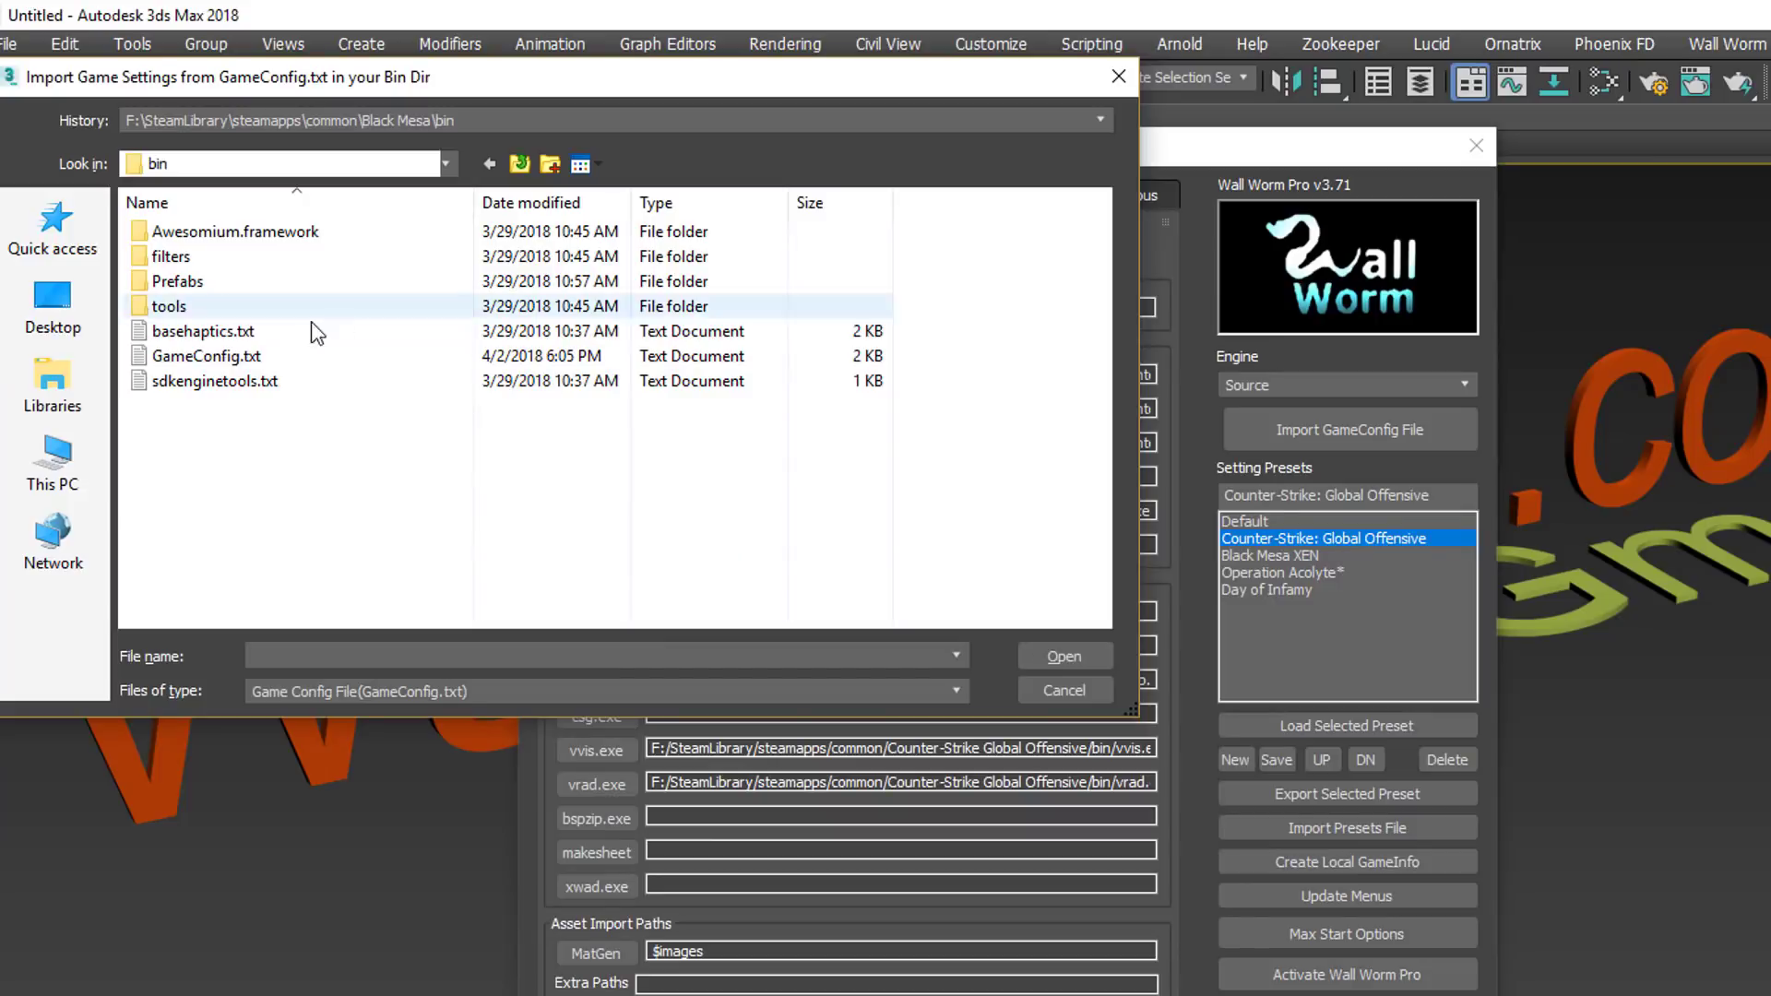
double_click(207, 360)
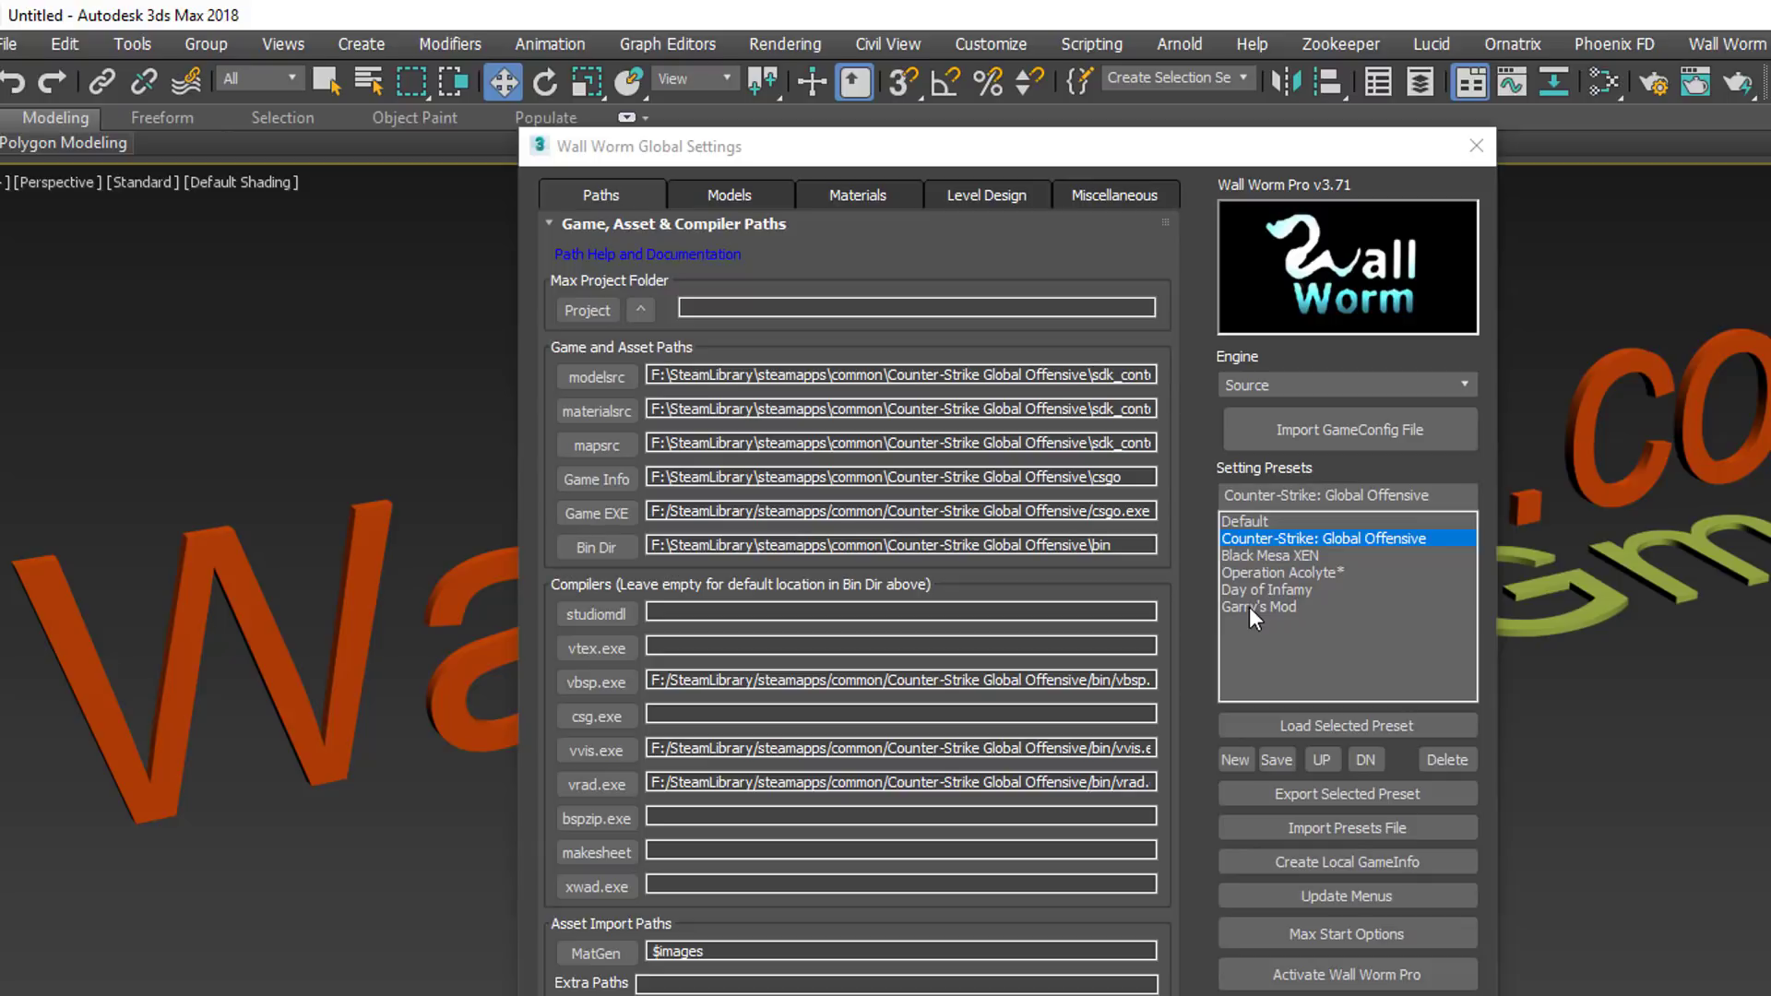
left_click(1249, 607)
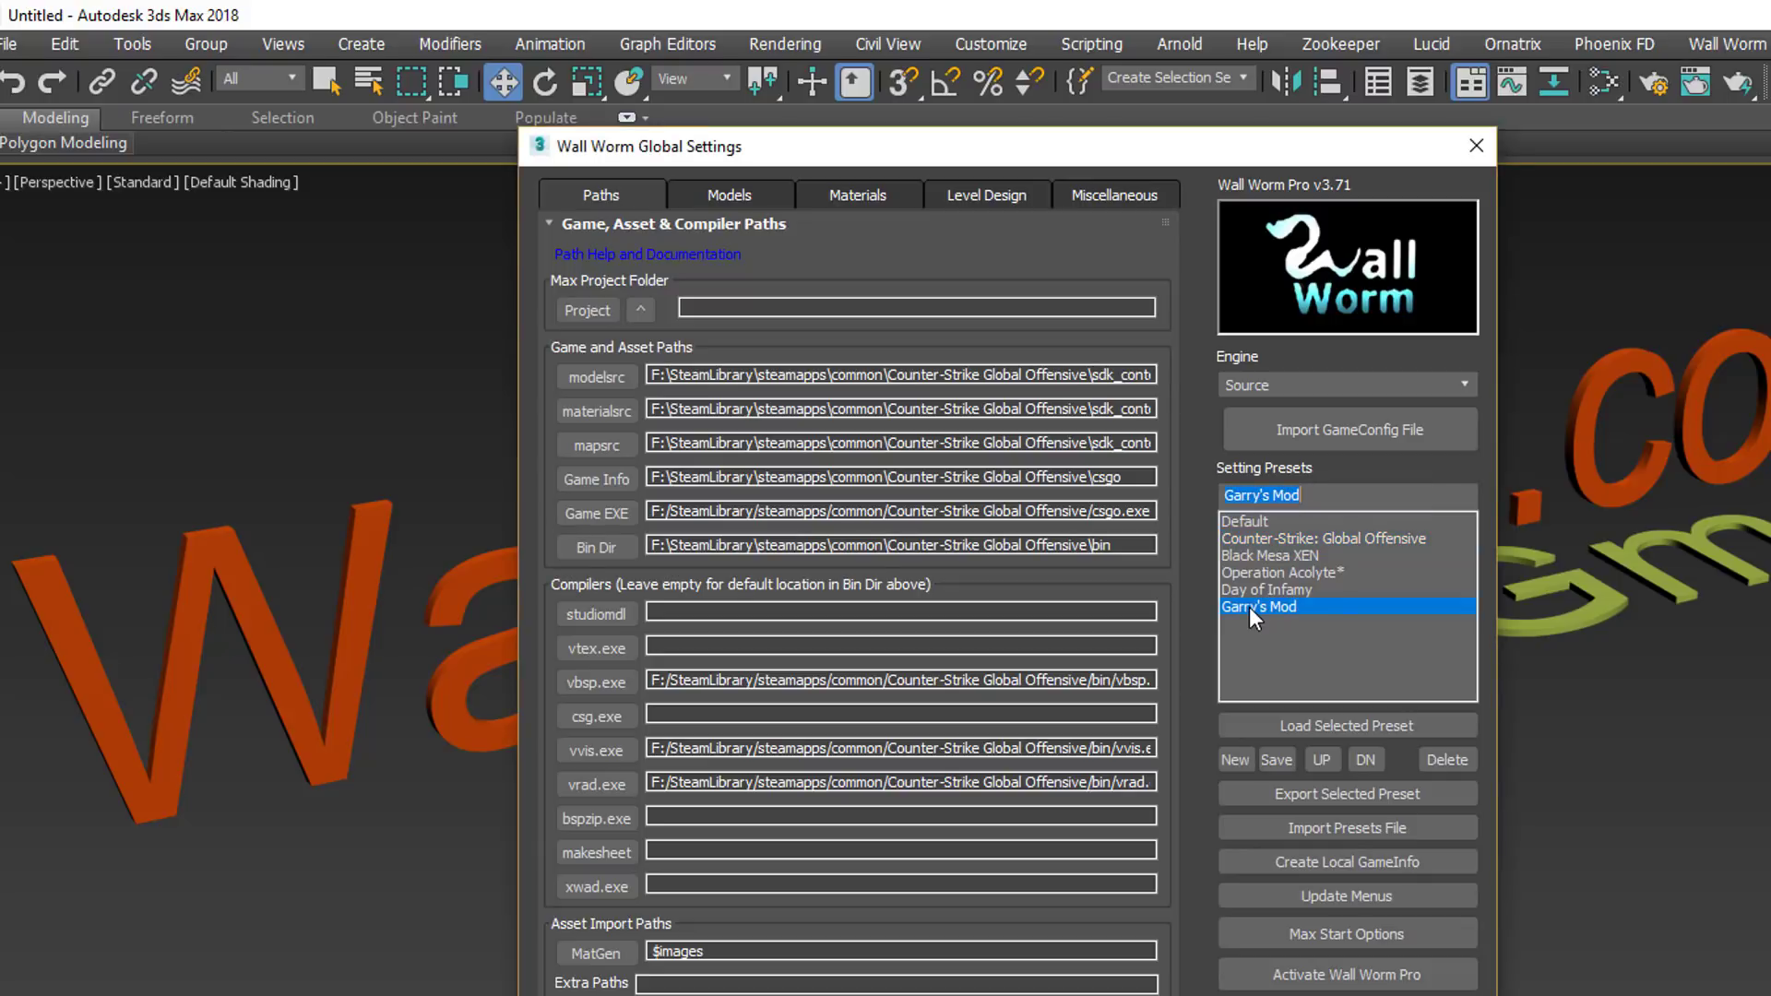
left_click(1313, 725)
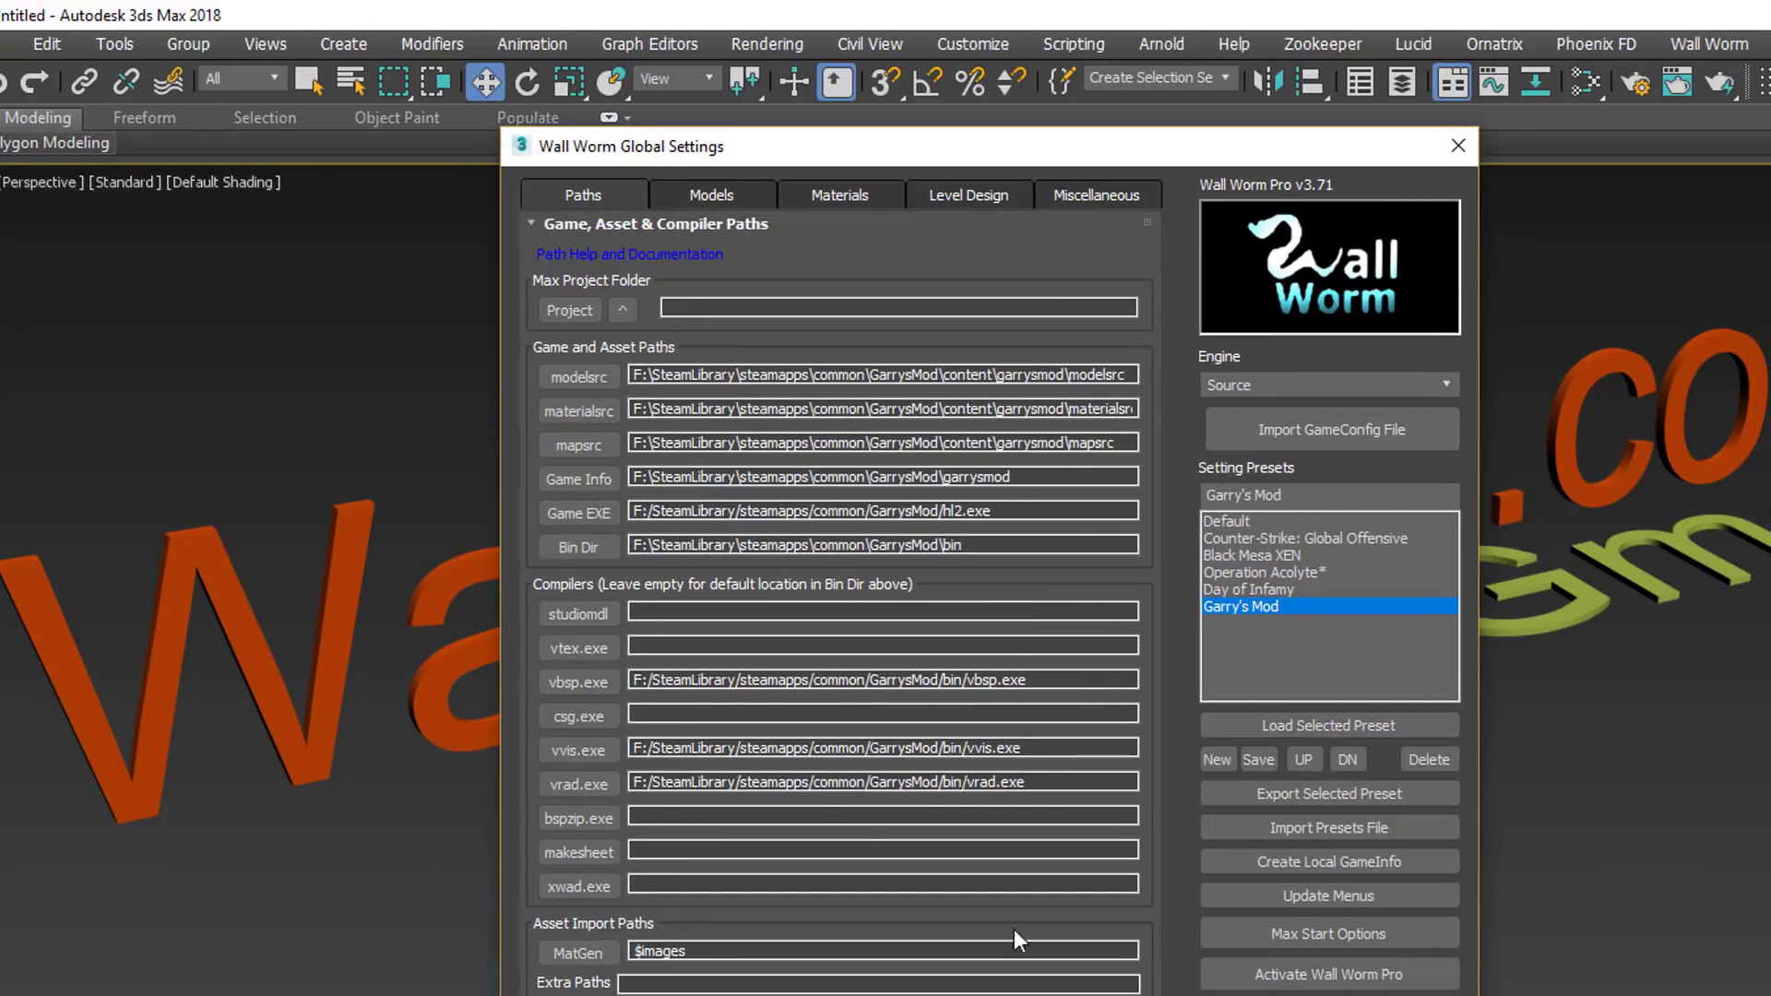
Set the Max project folder of the Garry's Mod preset to F:/vault/gmod.
left_click(572, 311)
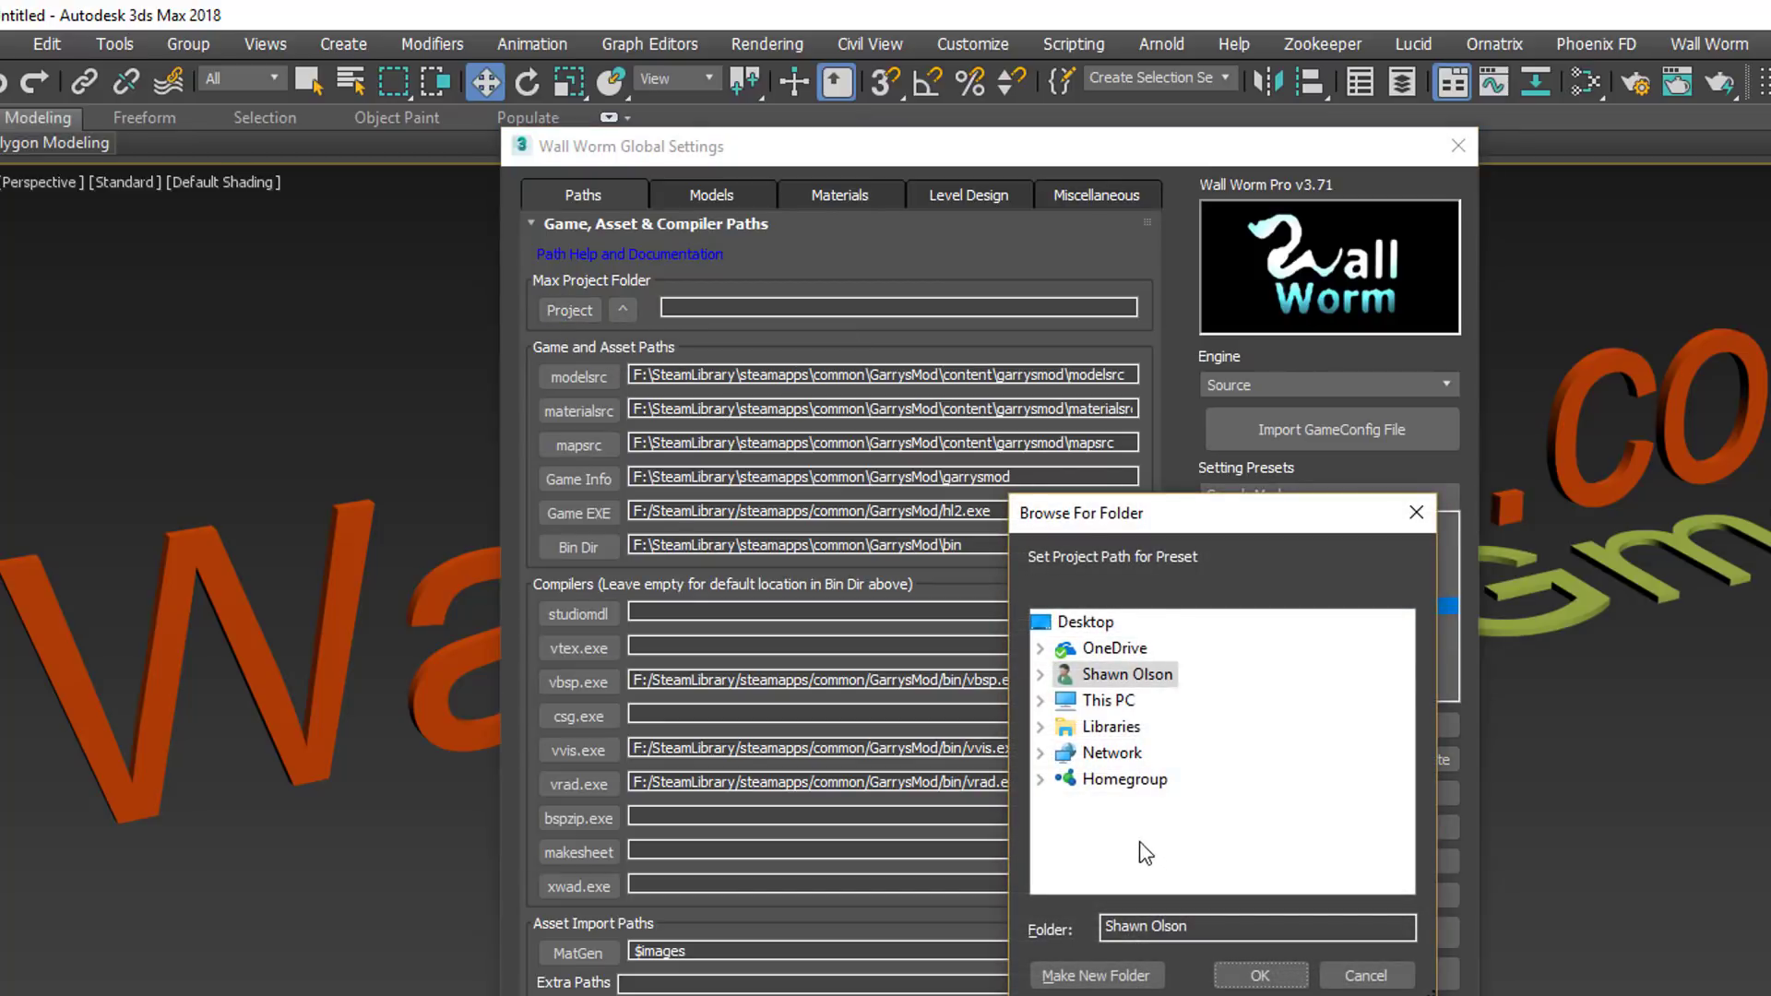
left_click(1041, 703)
scroll(1041, 710, "down", 3)
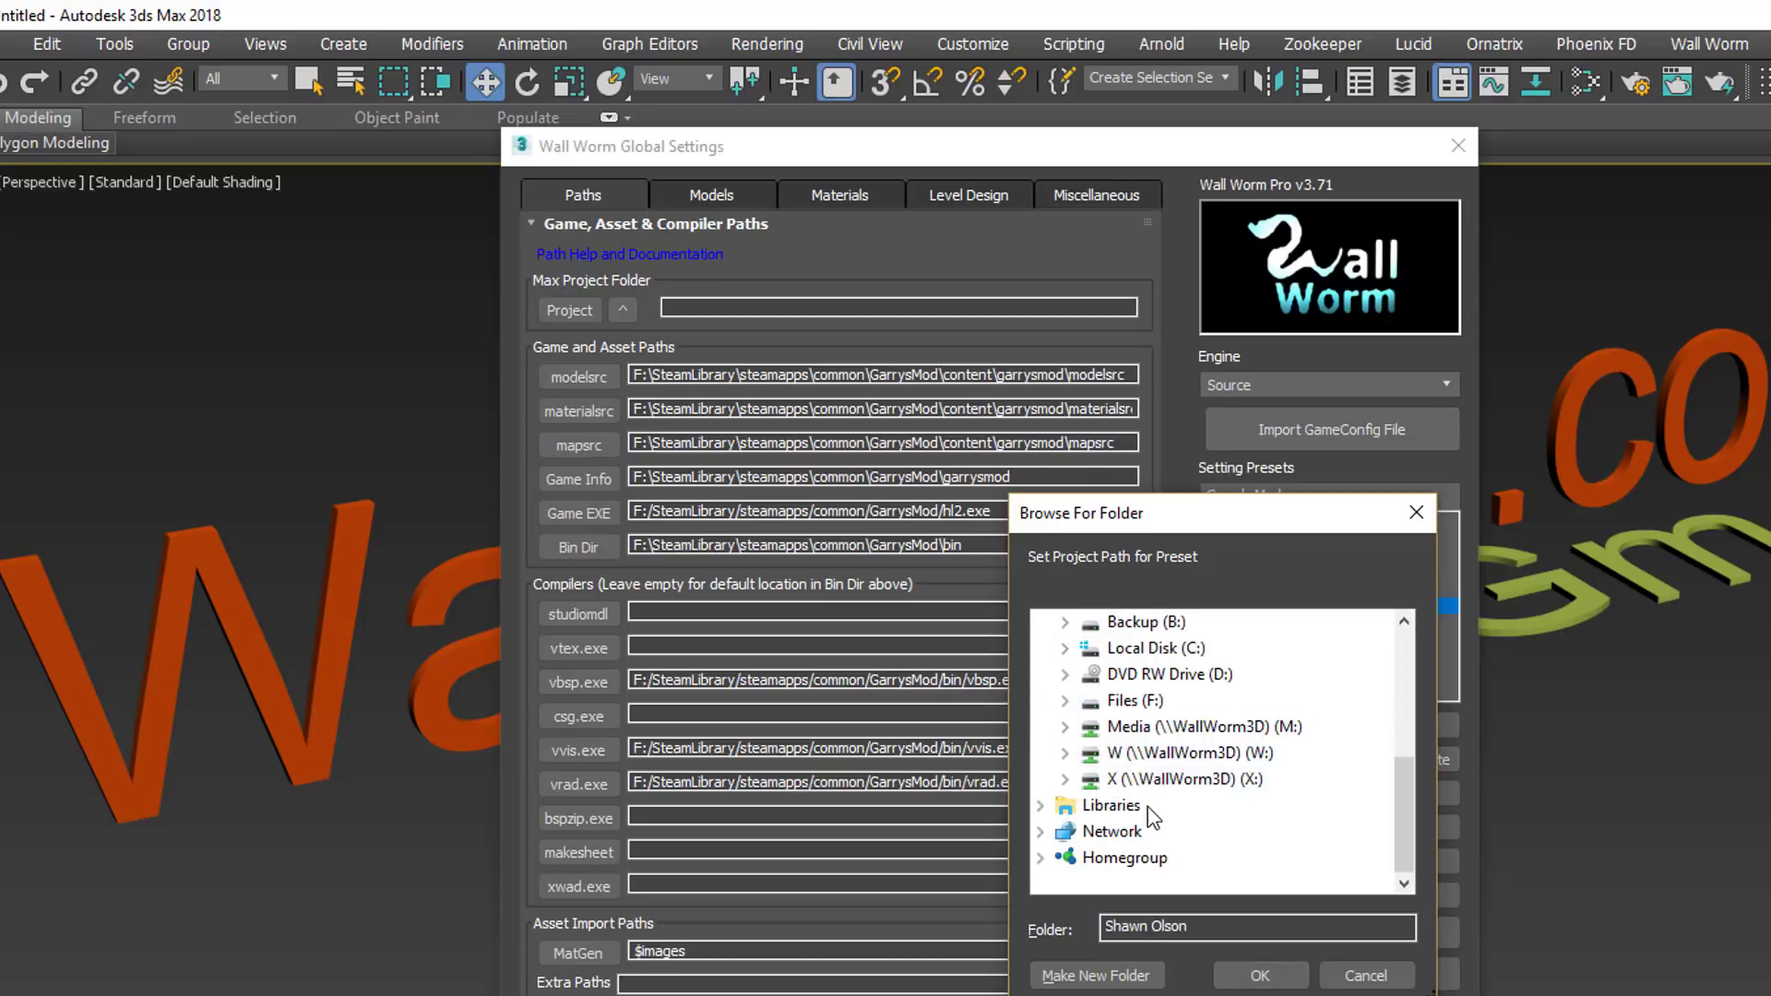
left_click(1066, 701)
scroll(1103, 738, "down", 2)
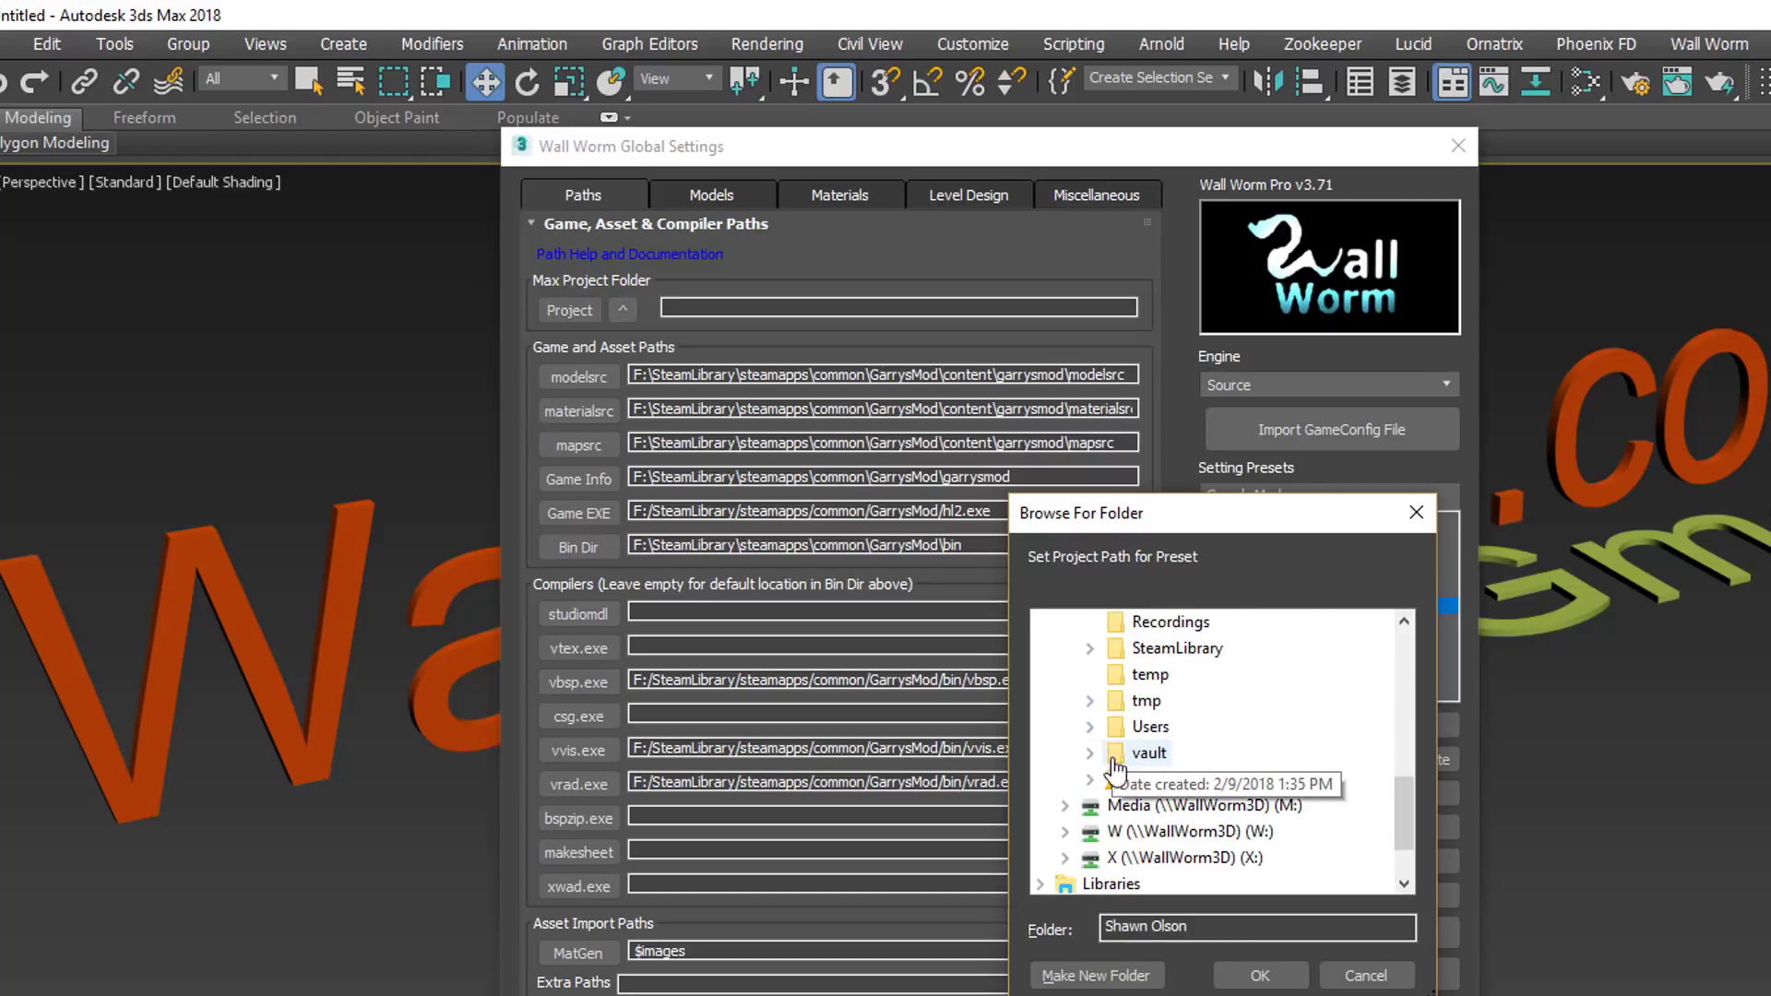
left_click(1094, 753)
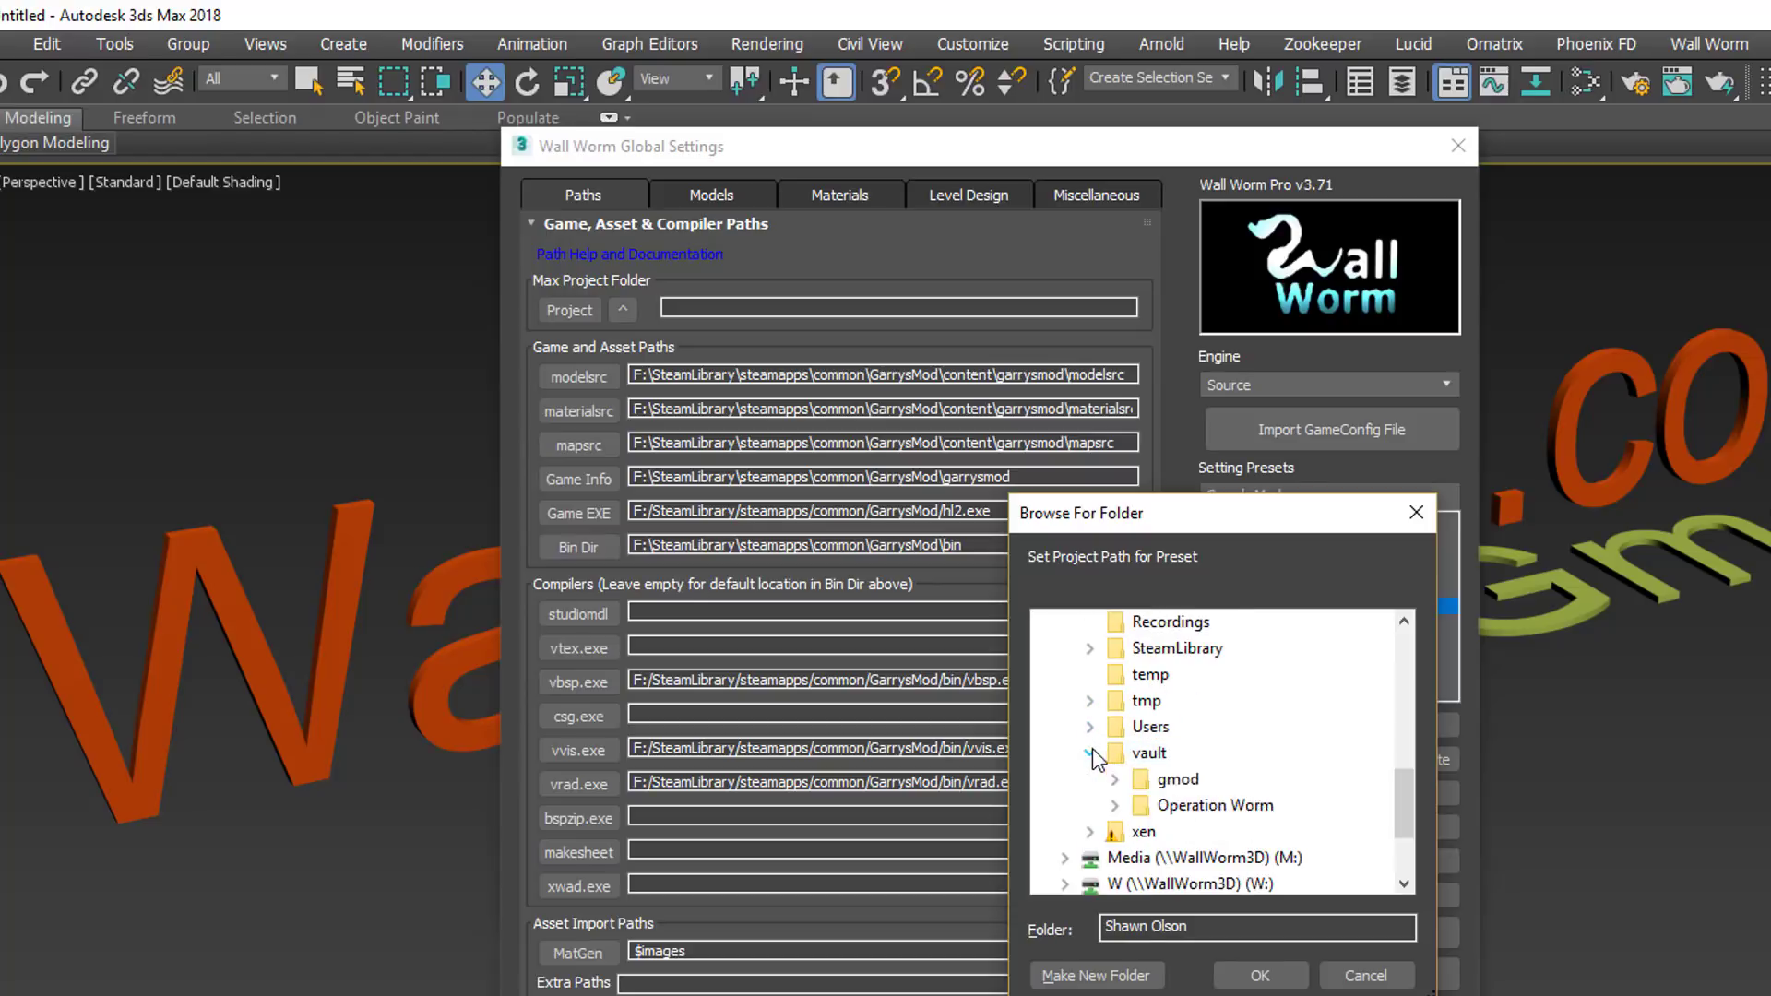
left_click(1173, 782)
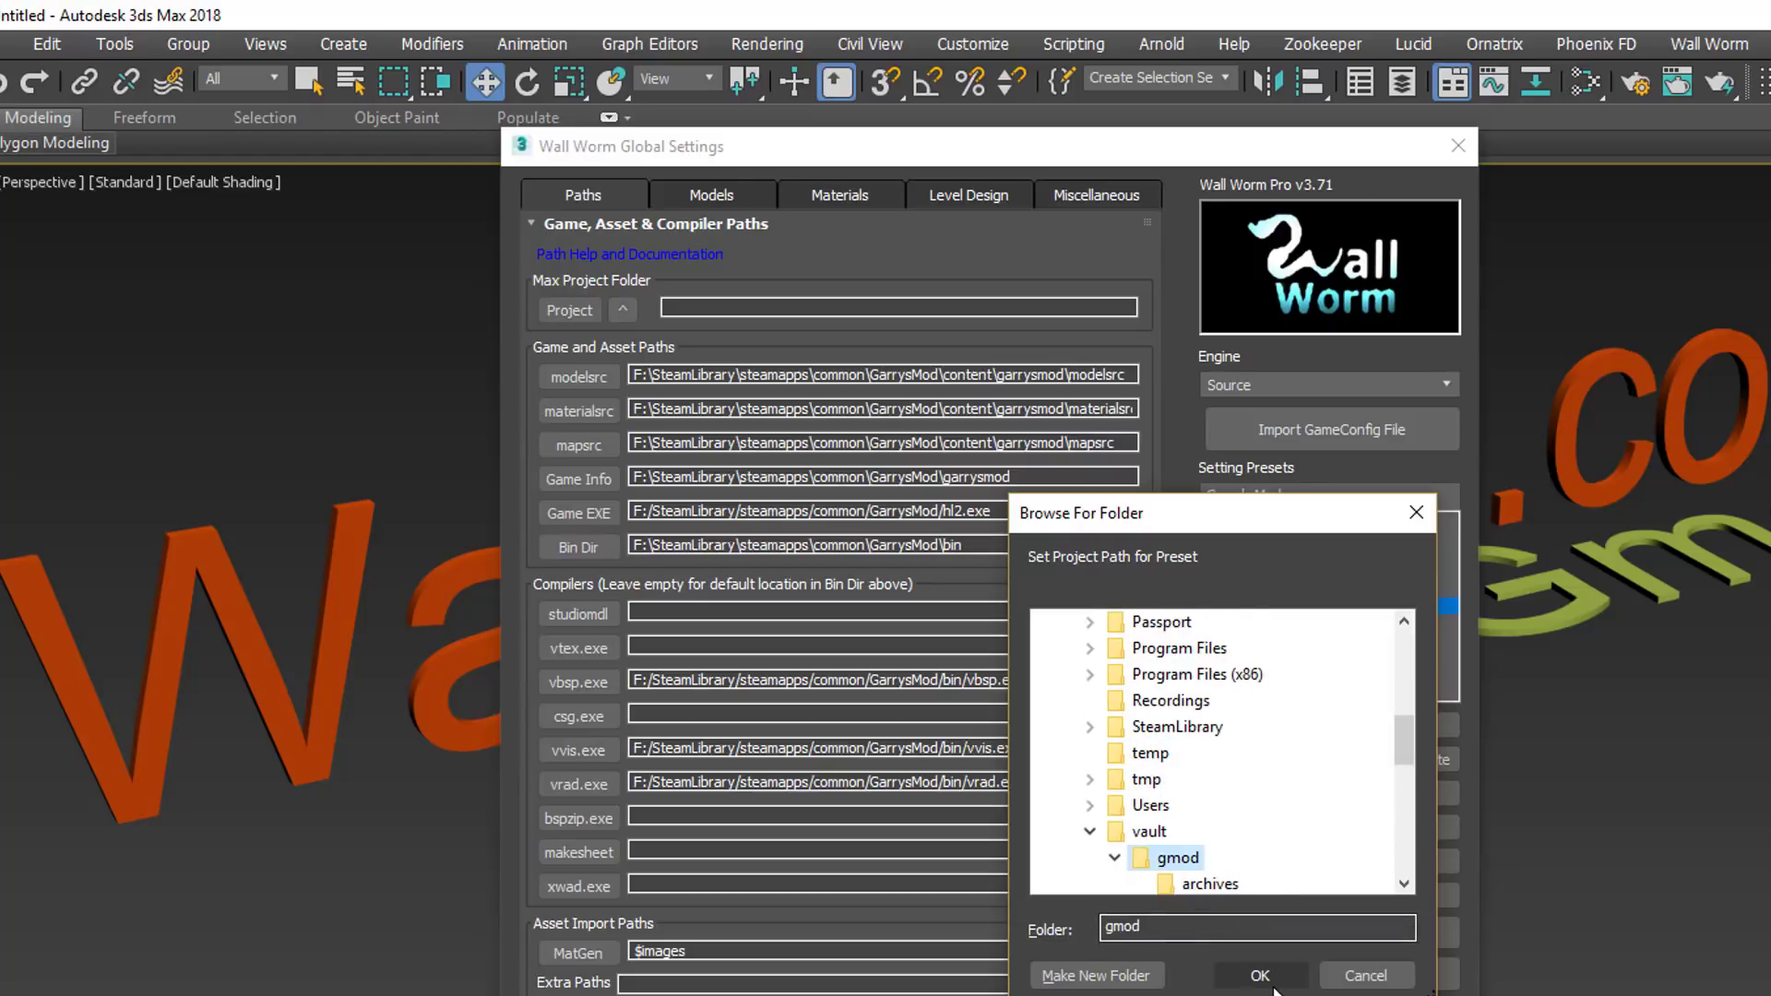
scroll(1286, 831, "down", 2)
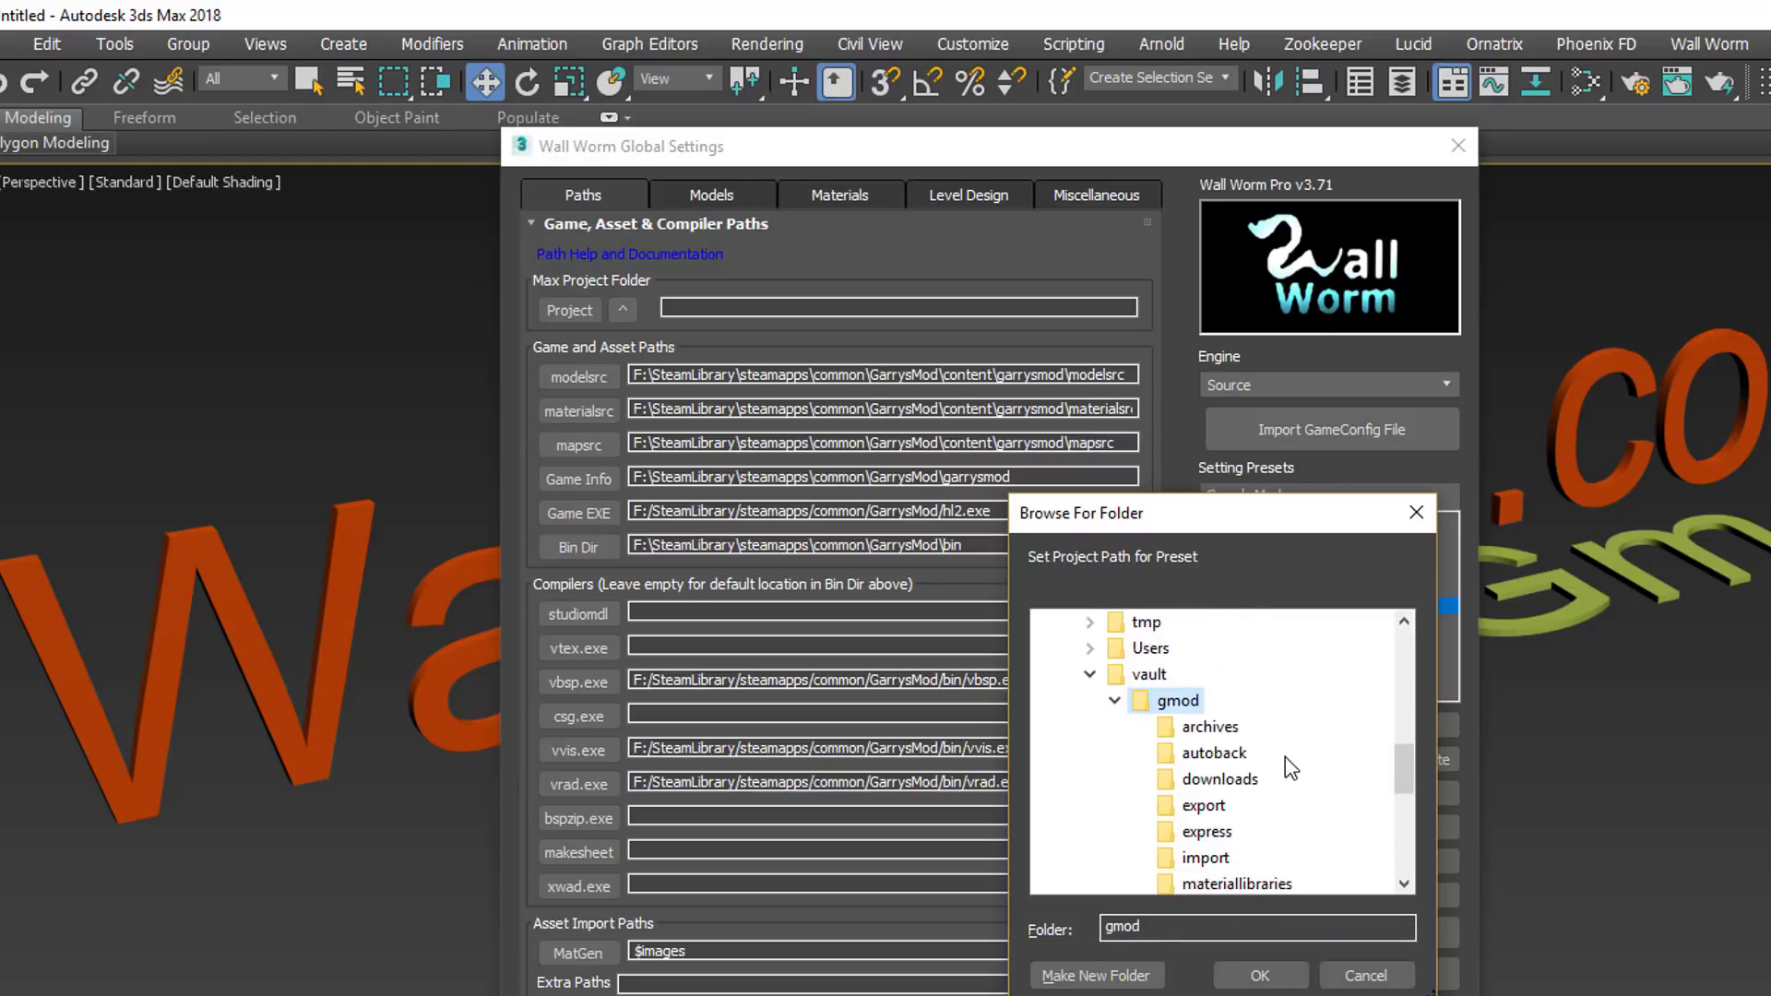
left_click(1262, 975)
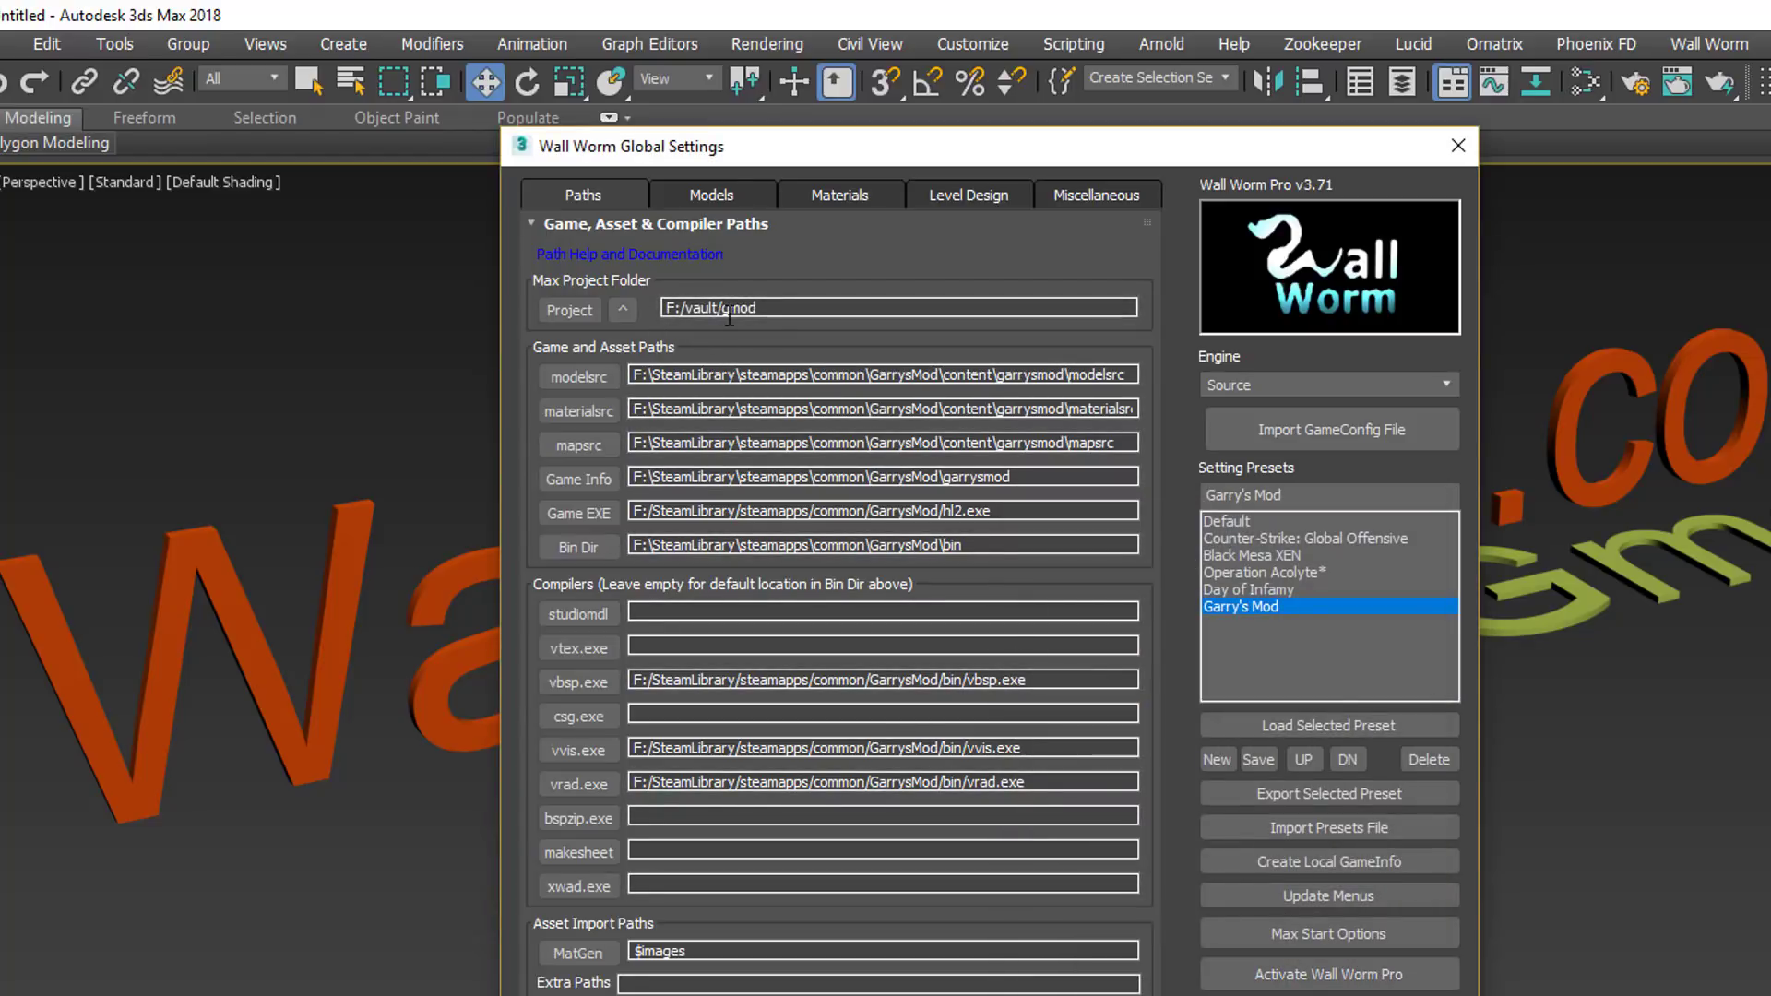
Save the Garry's Mod preset and create a local GameInfo, agreeing to create the local paths and use project paths.
left_click(1262, 761)
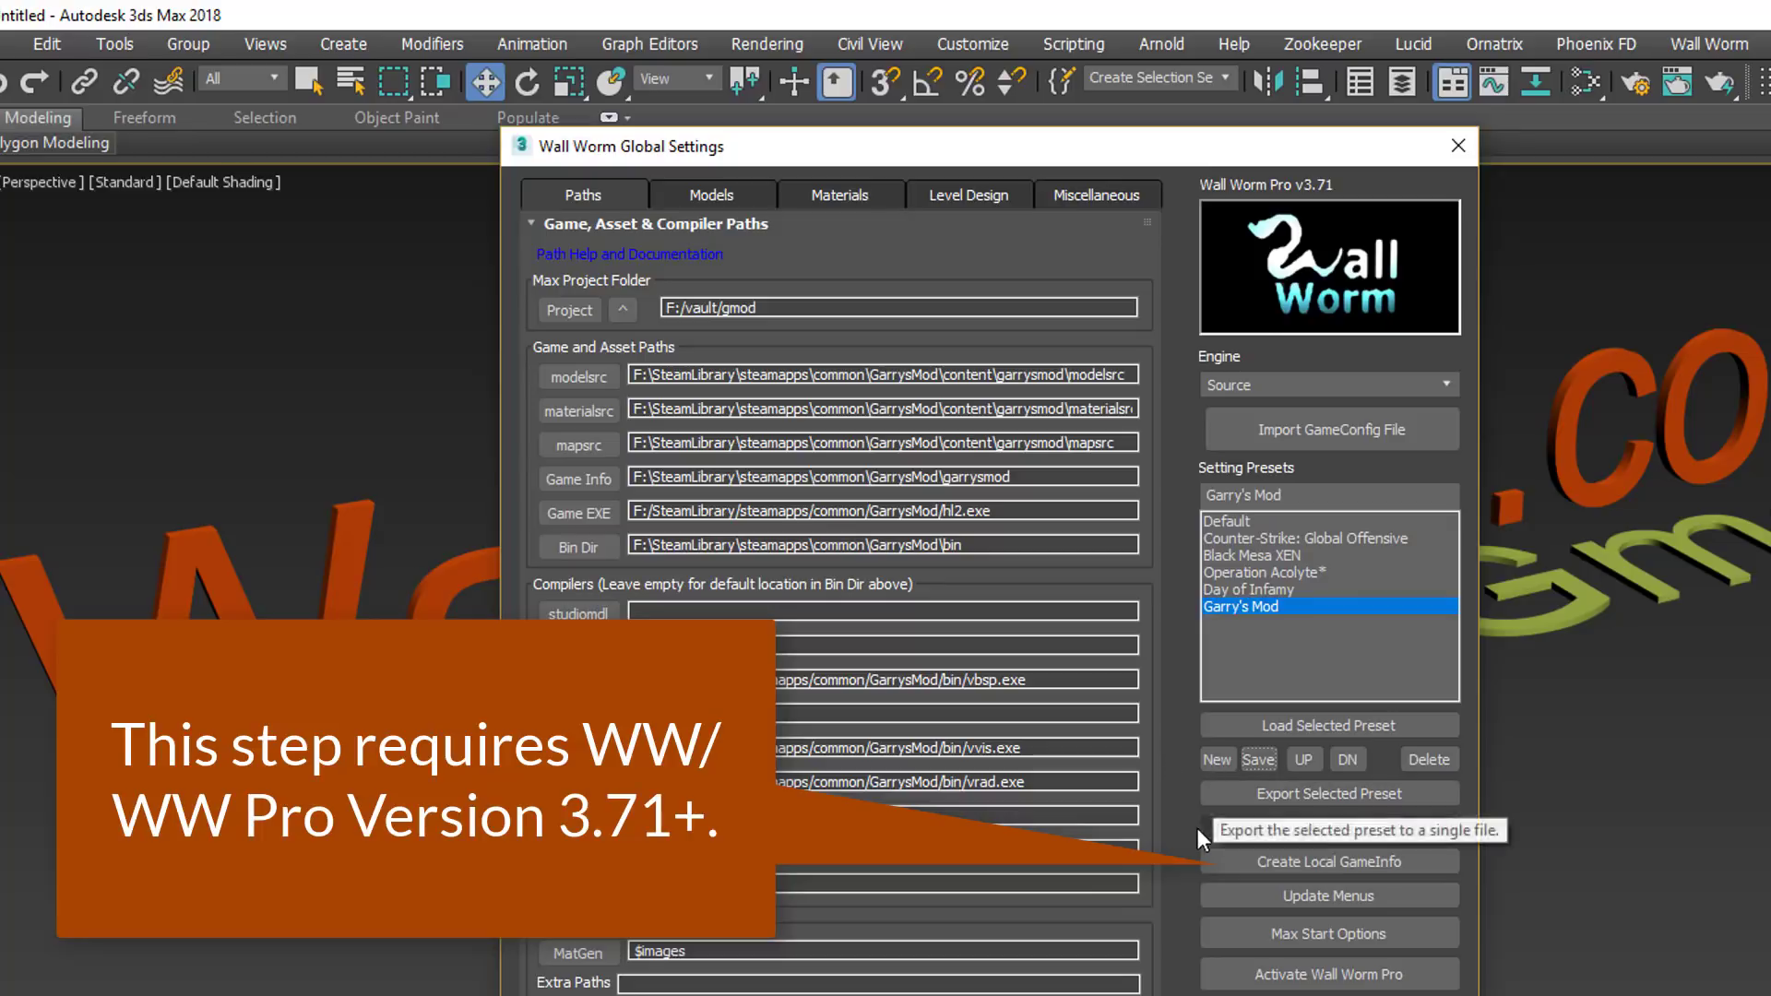
left_click(1332, 861)
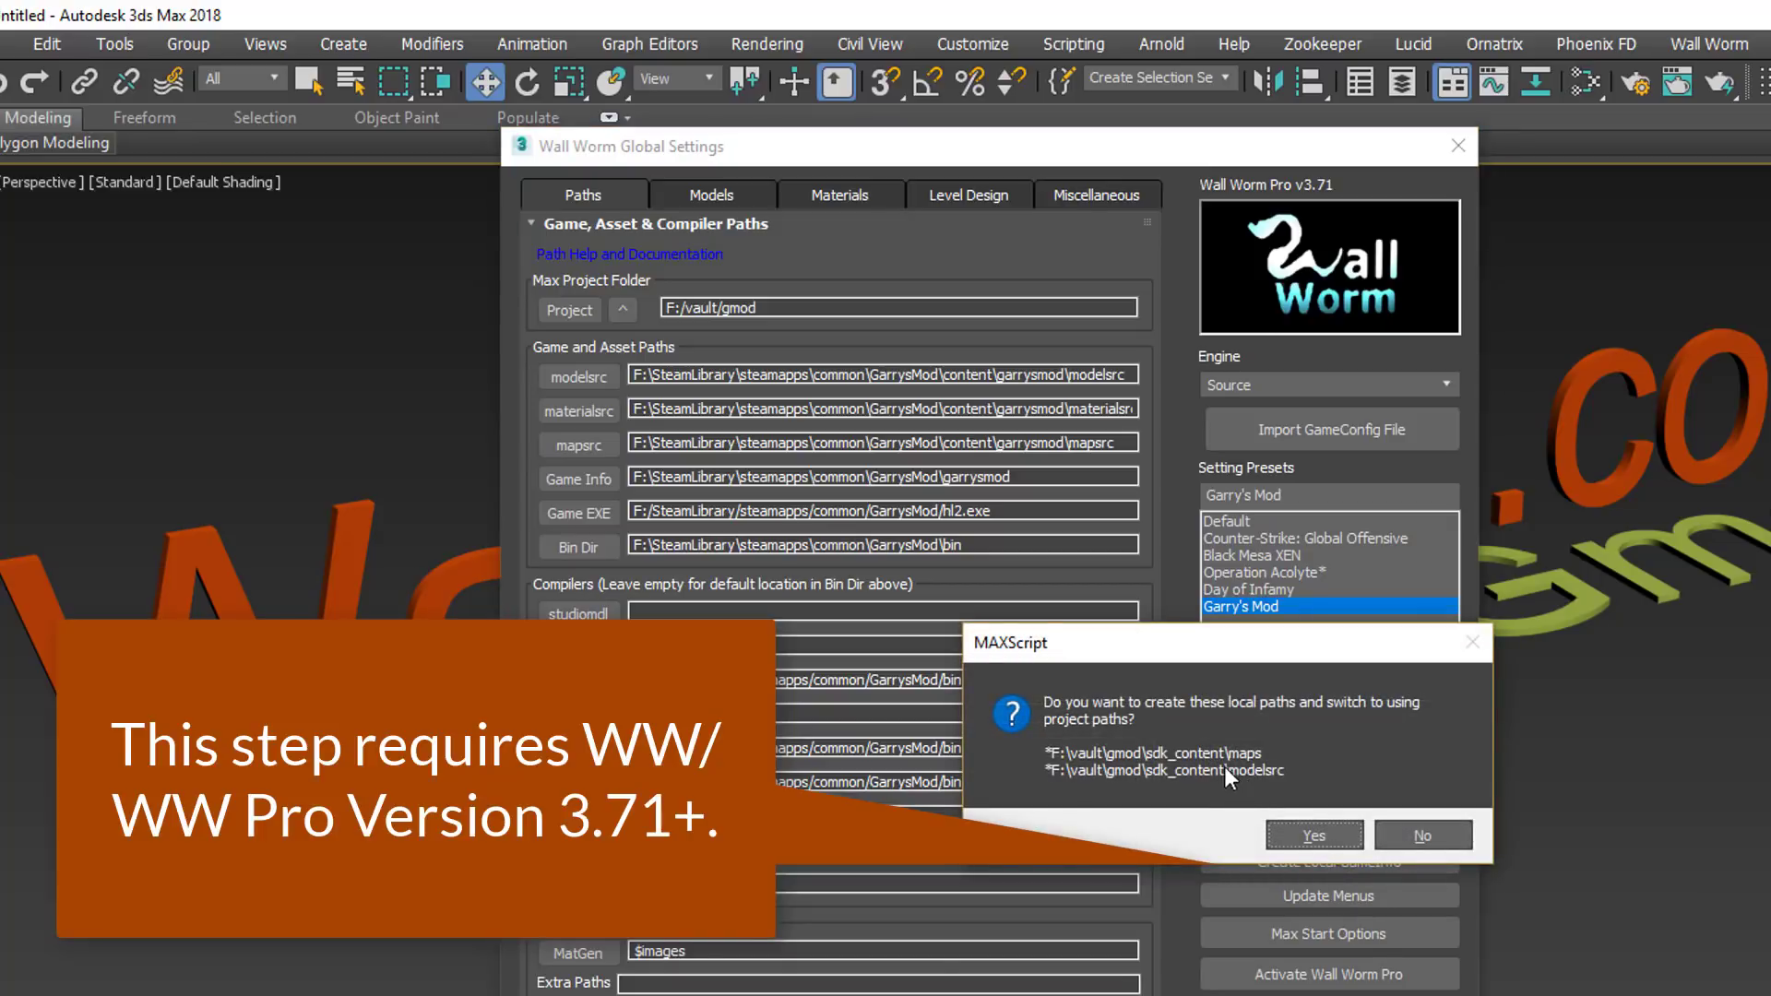
left_click(1308, 833)
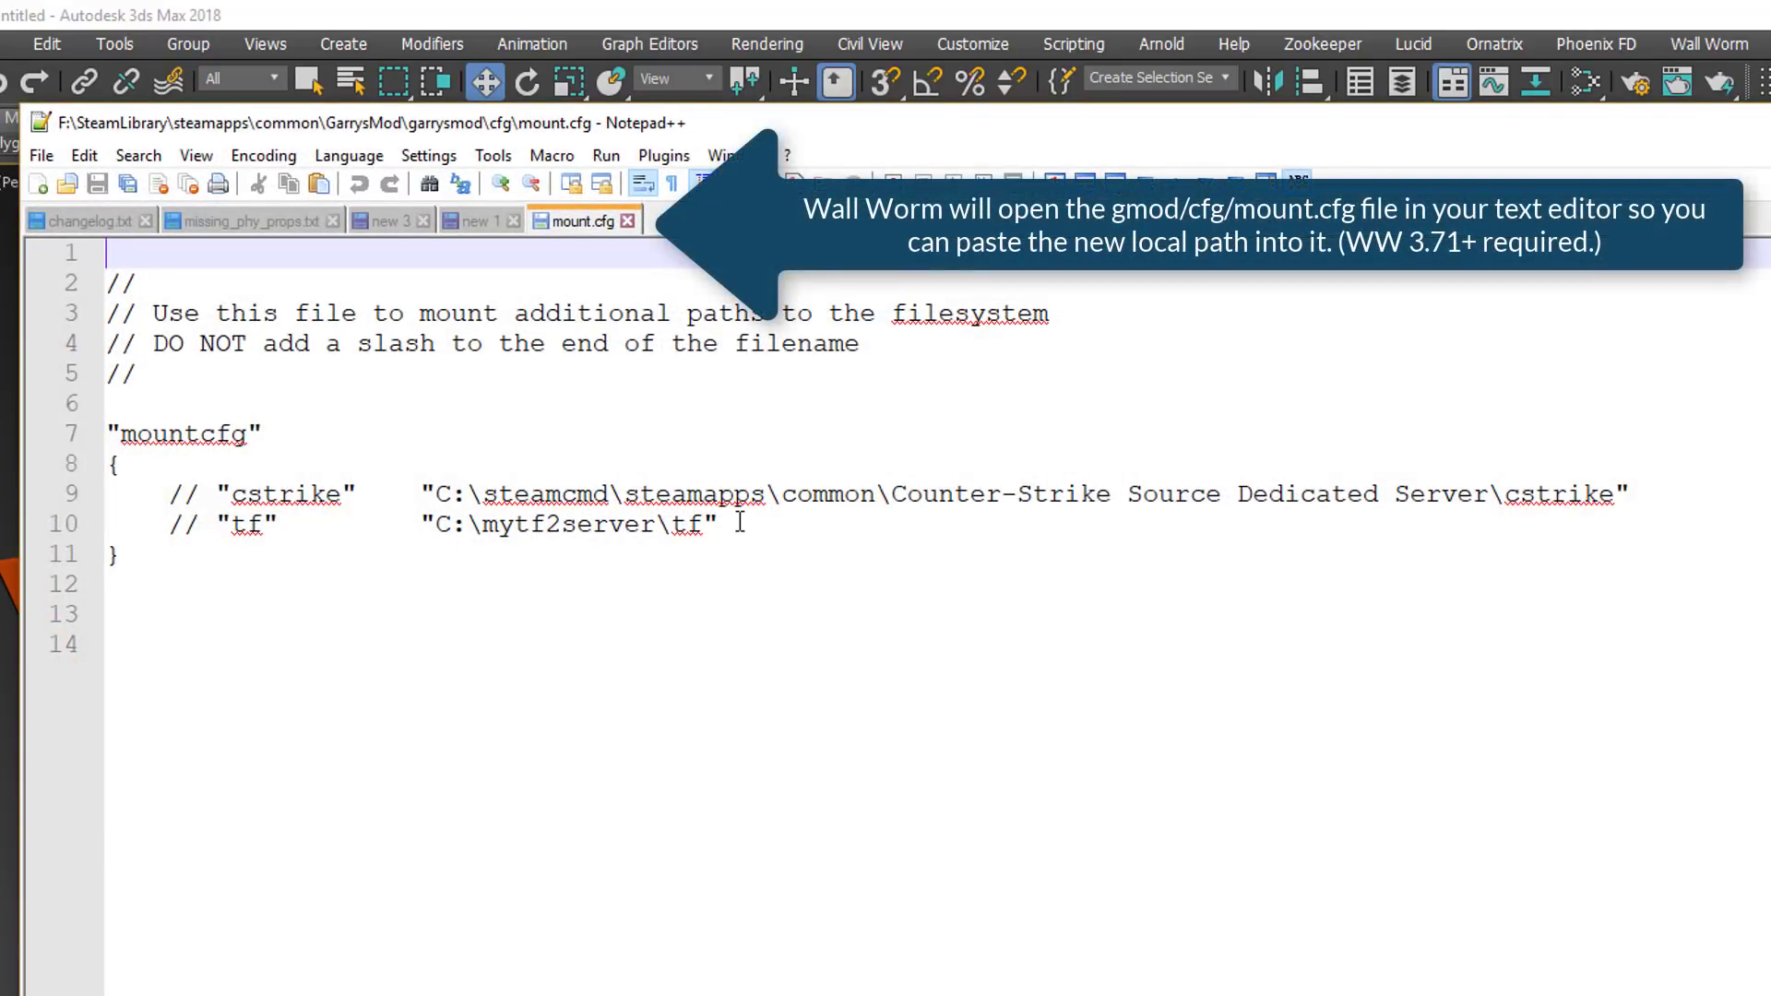
Add the line "wallworm_gmod" "F:/vault/gmod/garrysmod" below the tf entry in mount.cfg, align it and save the file.
left_click(754, 532)
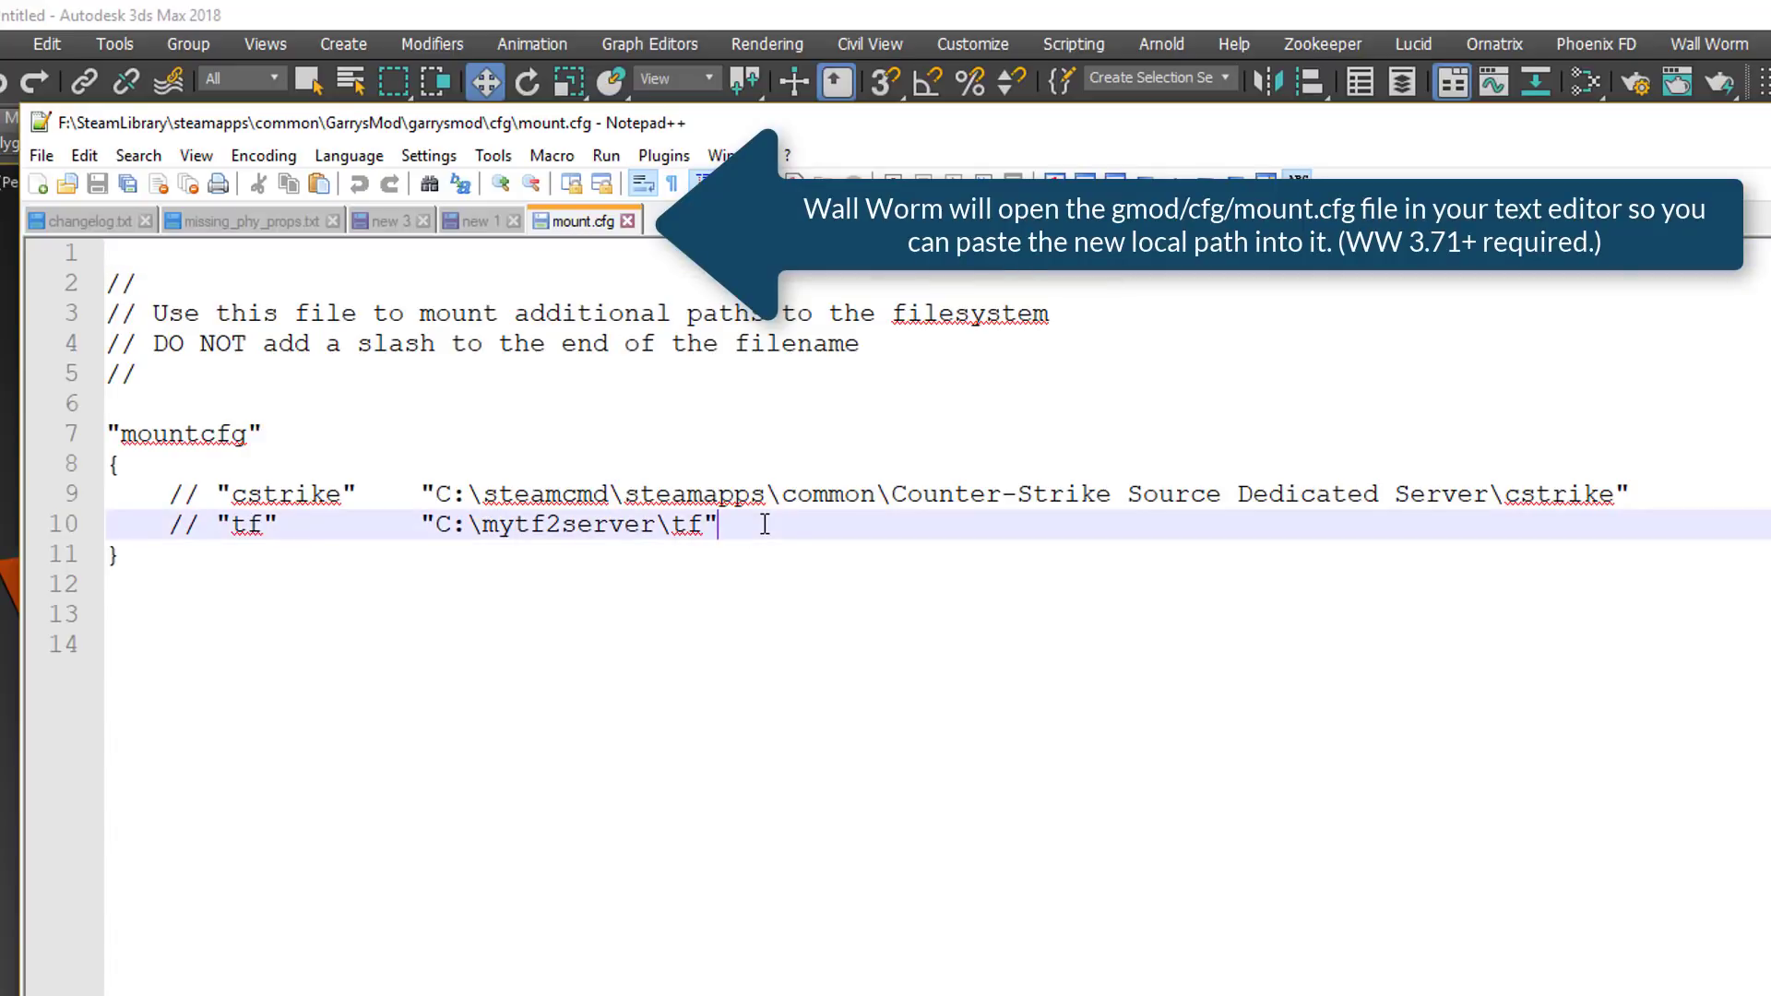
key("Return")
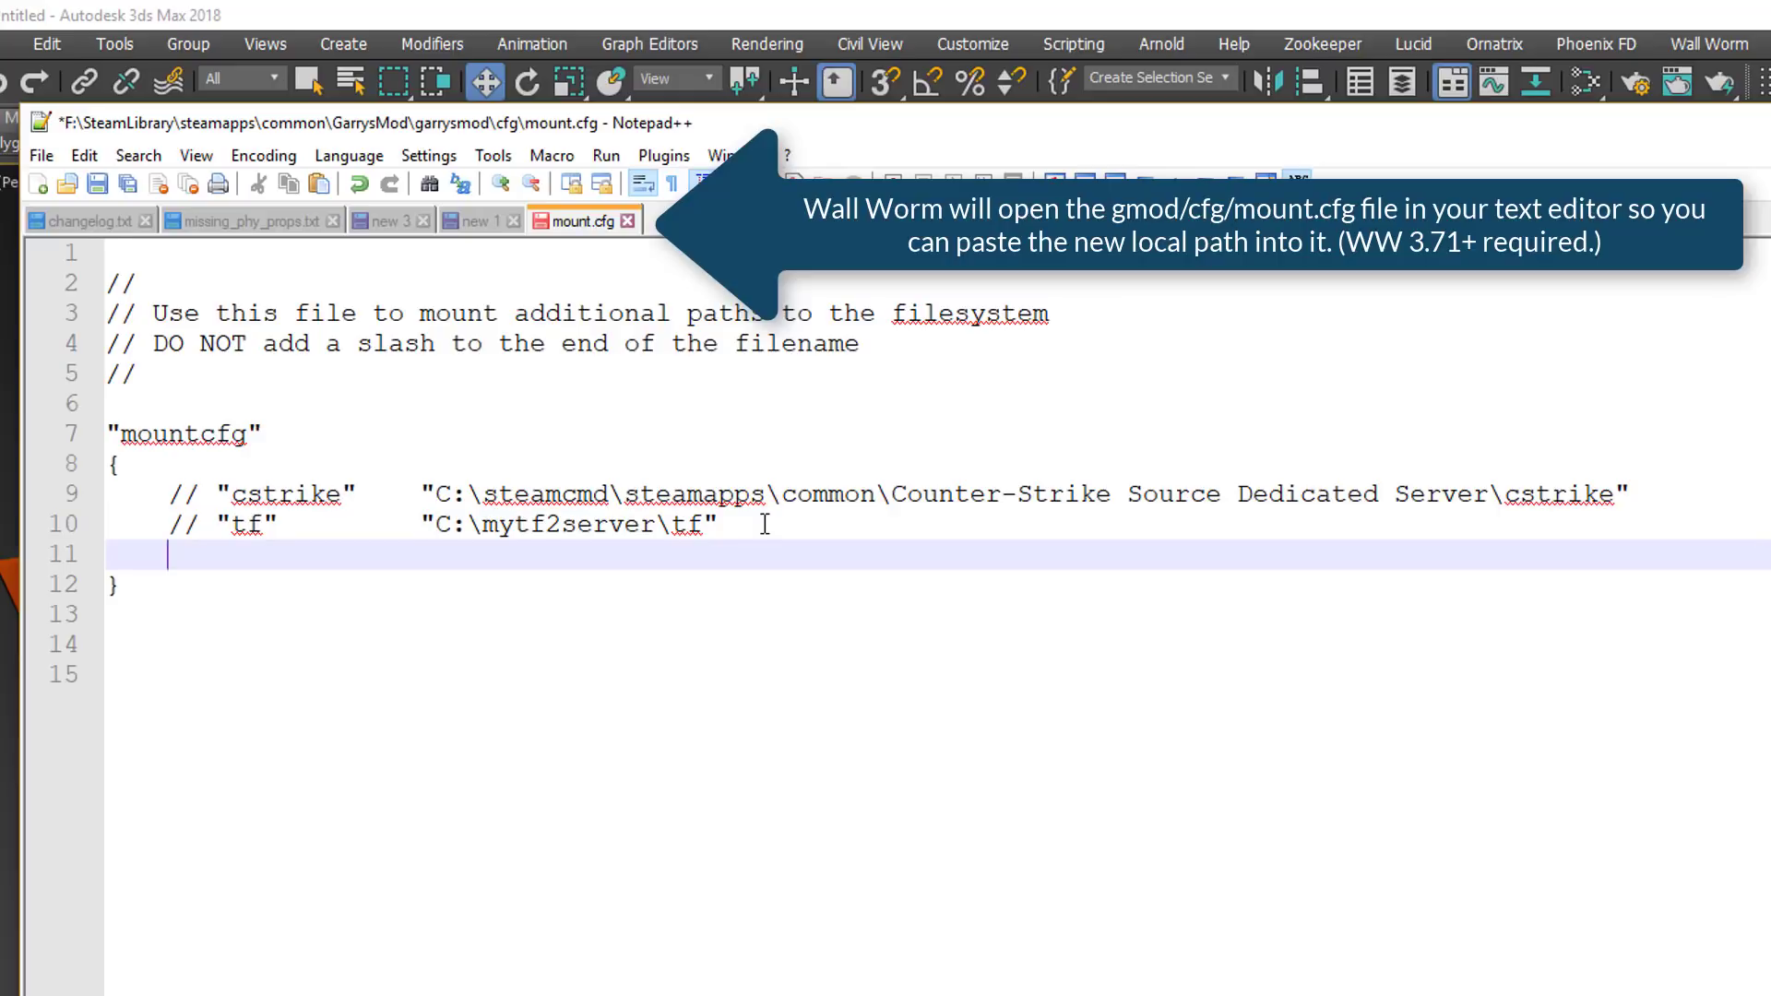
type("\"wallworm_gmod\" \"F:/vault/gmod/garrysmod\"")
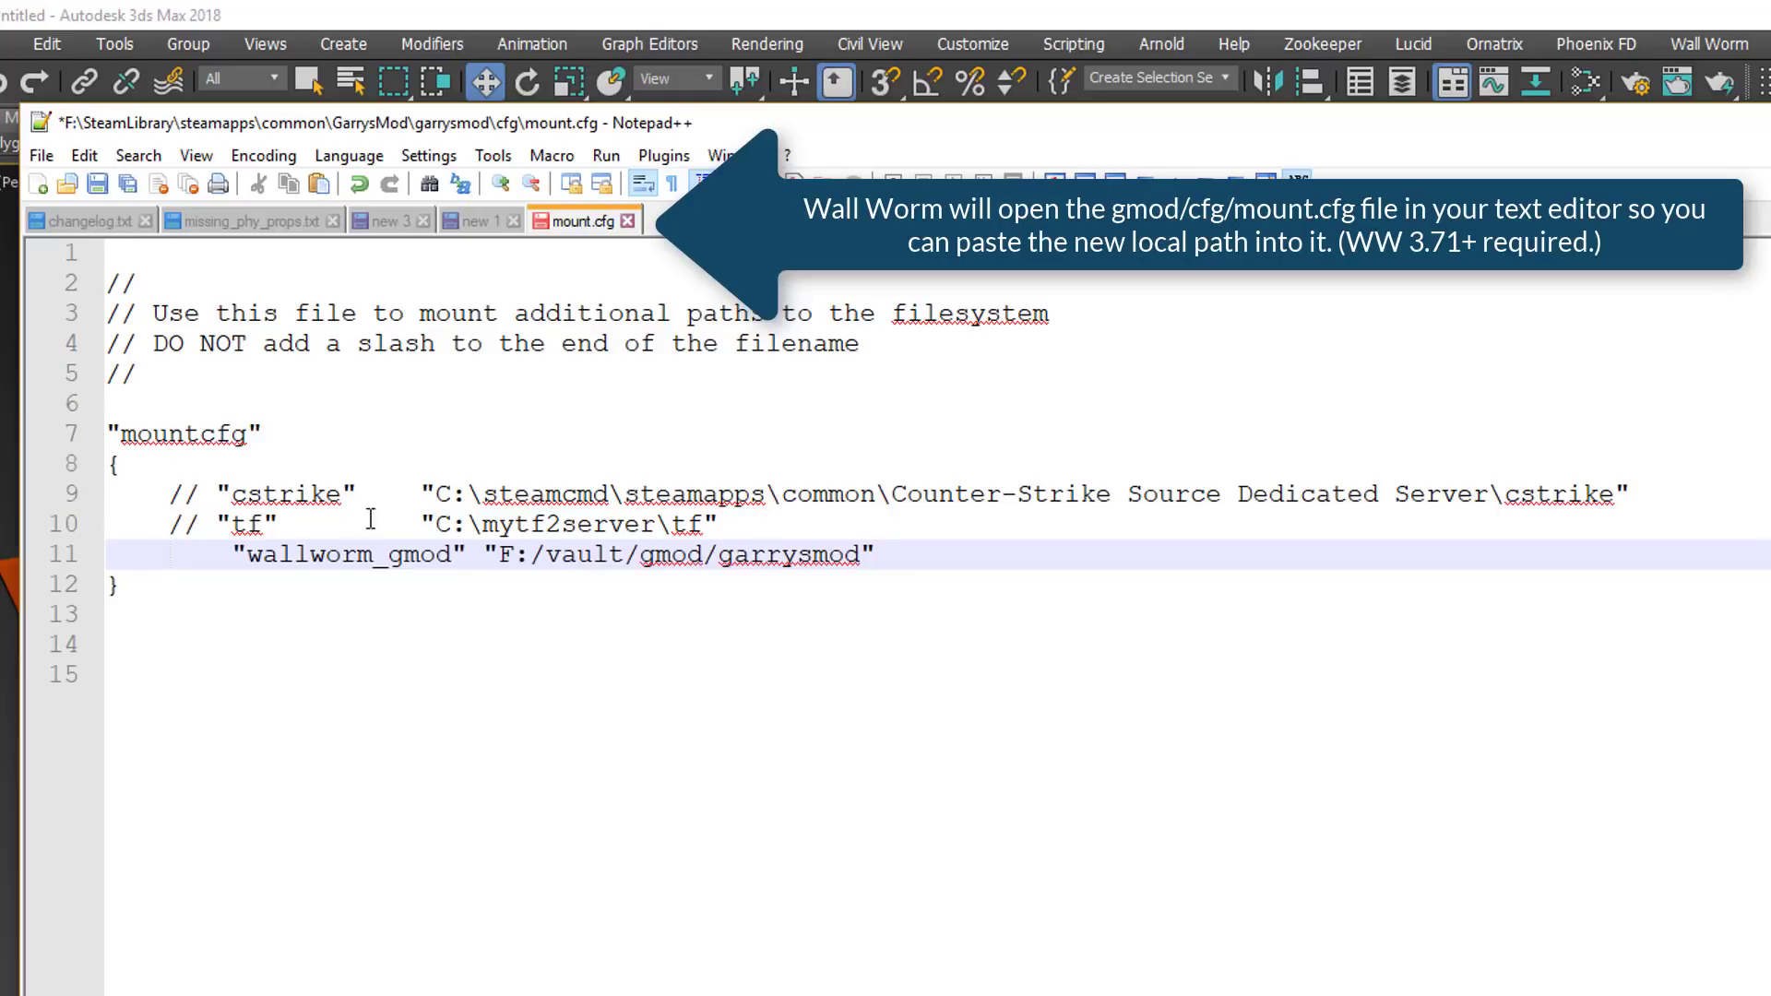
left_click(231, 554)
key("BackSpace")
left_click_drag(198, 558, 379, 556)
left_click(544, 554)
left_click_drag(803, 558, 434, 557)
left_click(685, 557)
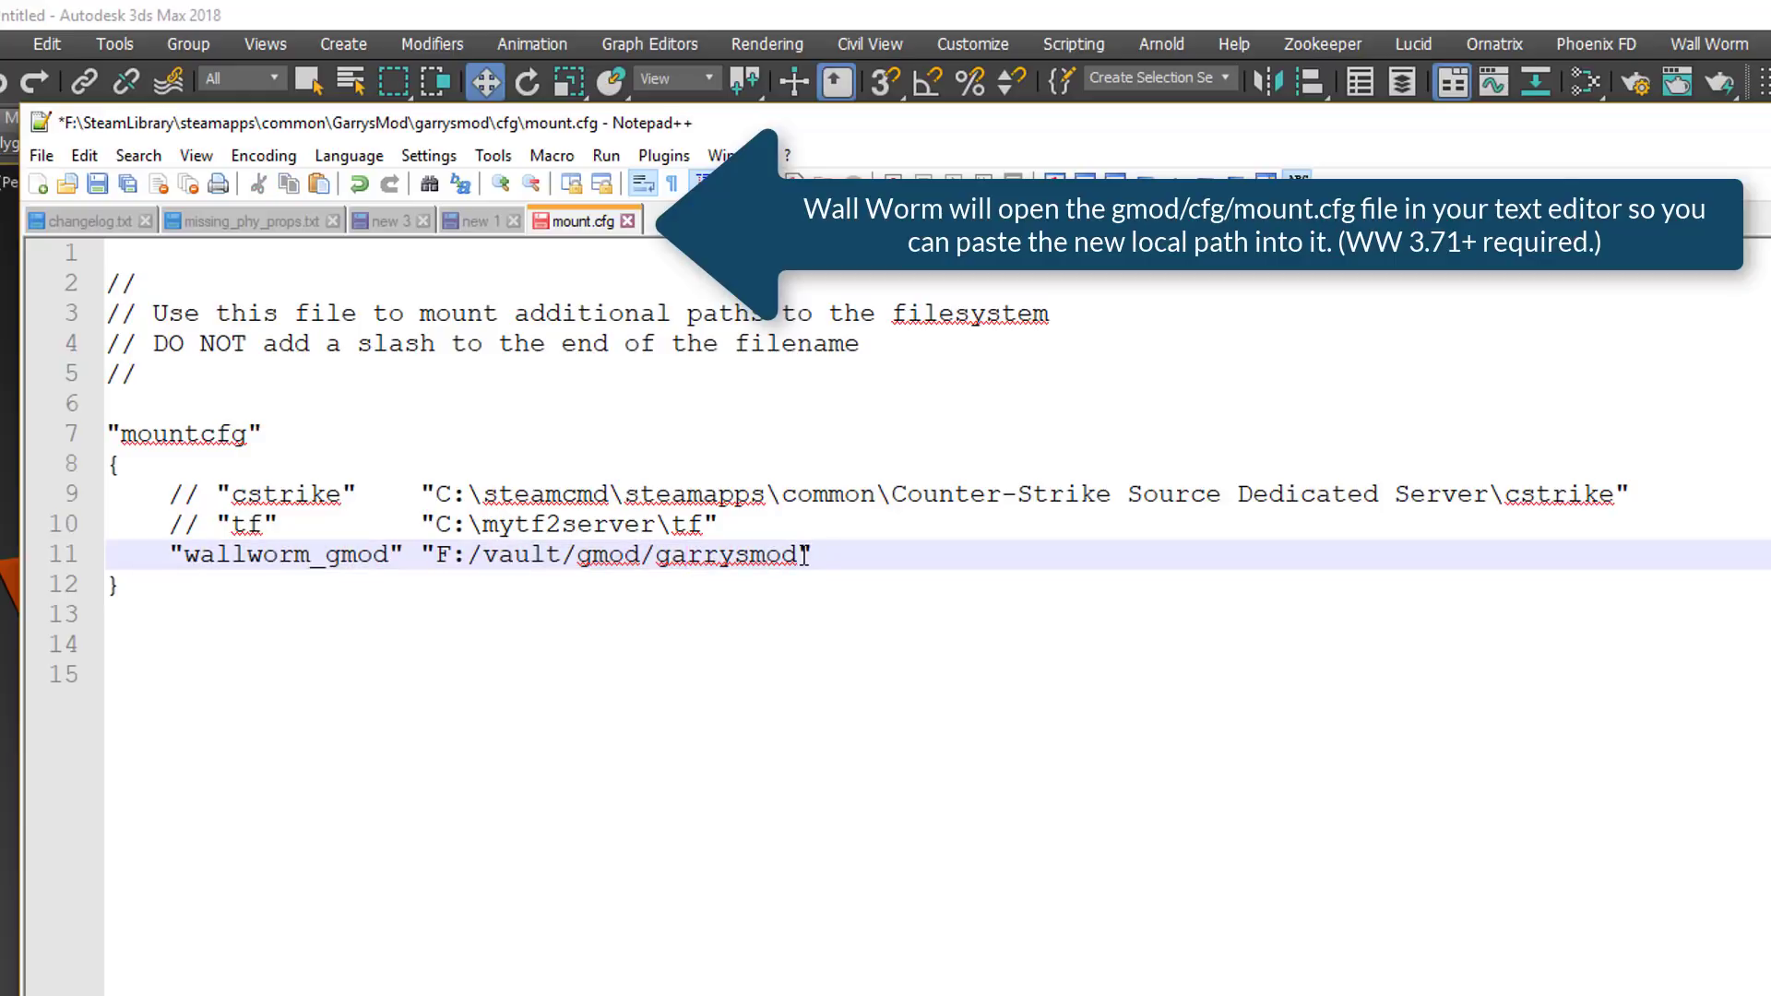
left_click_drag(798, 557, 435, 557)
left_click(846, 557)
key("ctrl+s")
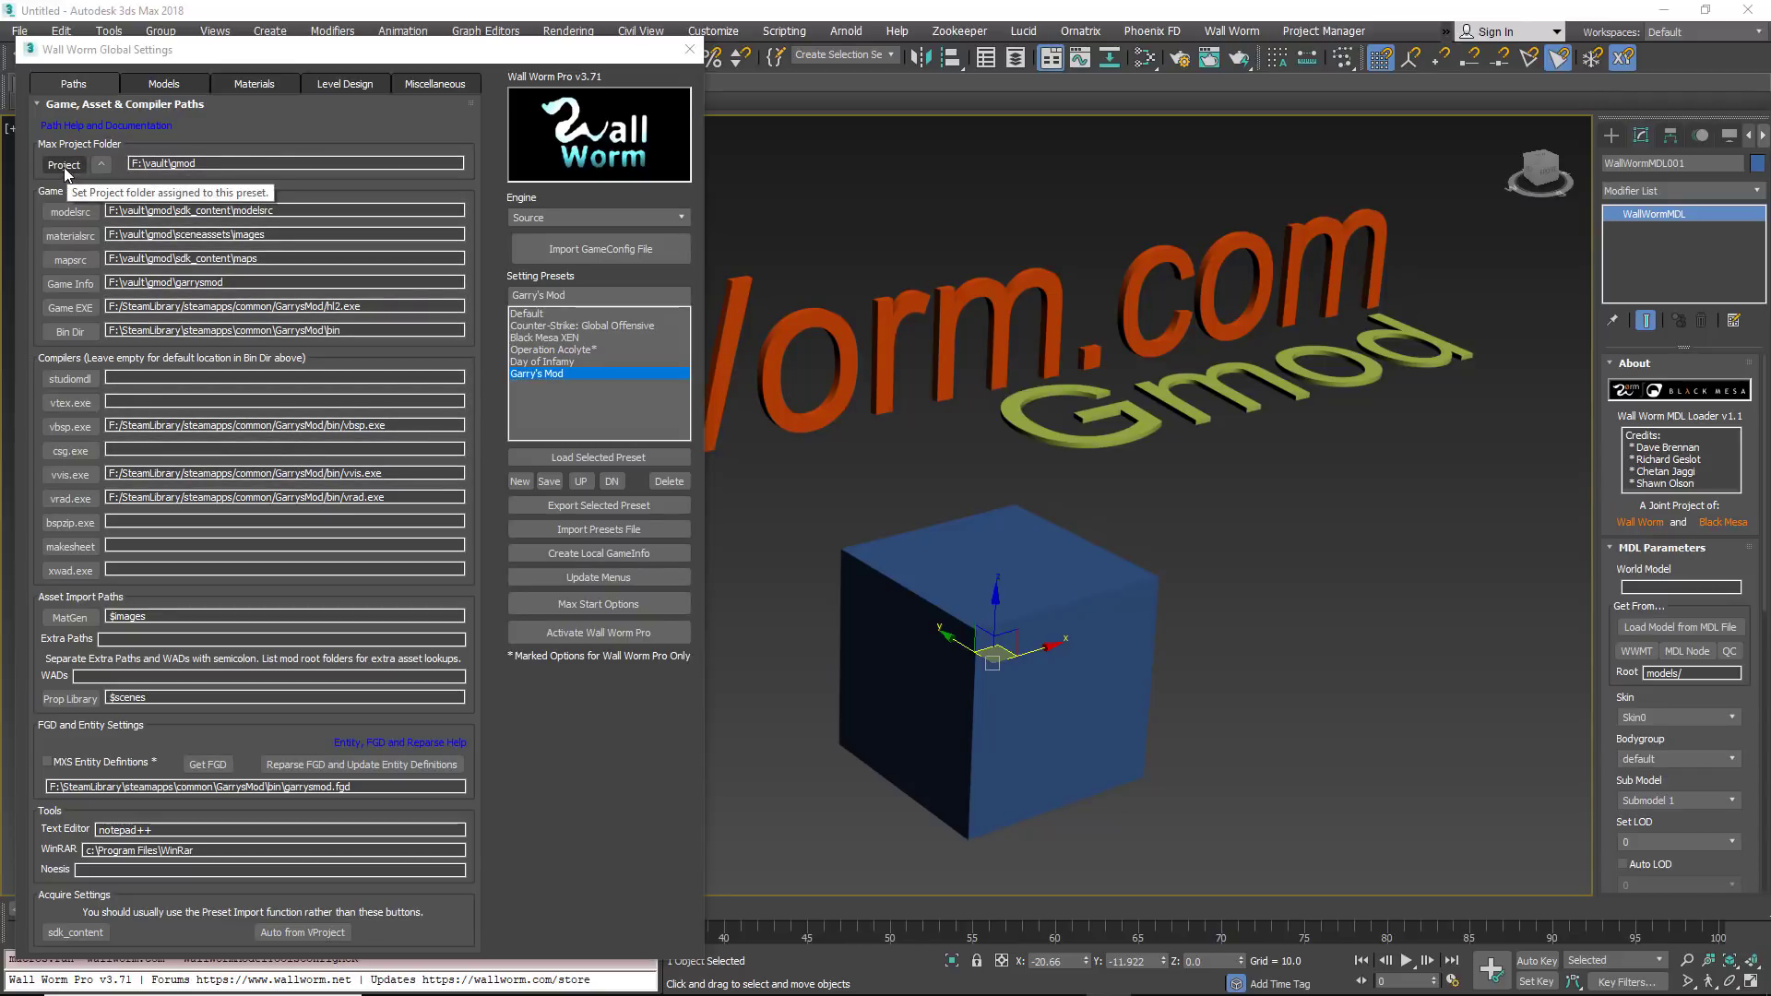
Examine the contents of the garrysmod and sdk_content folders in the F:\vault\gmod project folder.
left_click(64, 165)
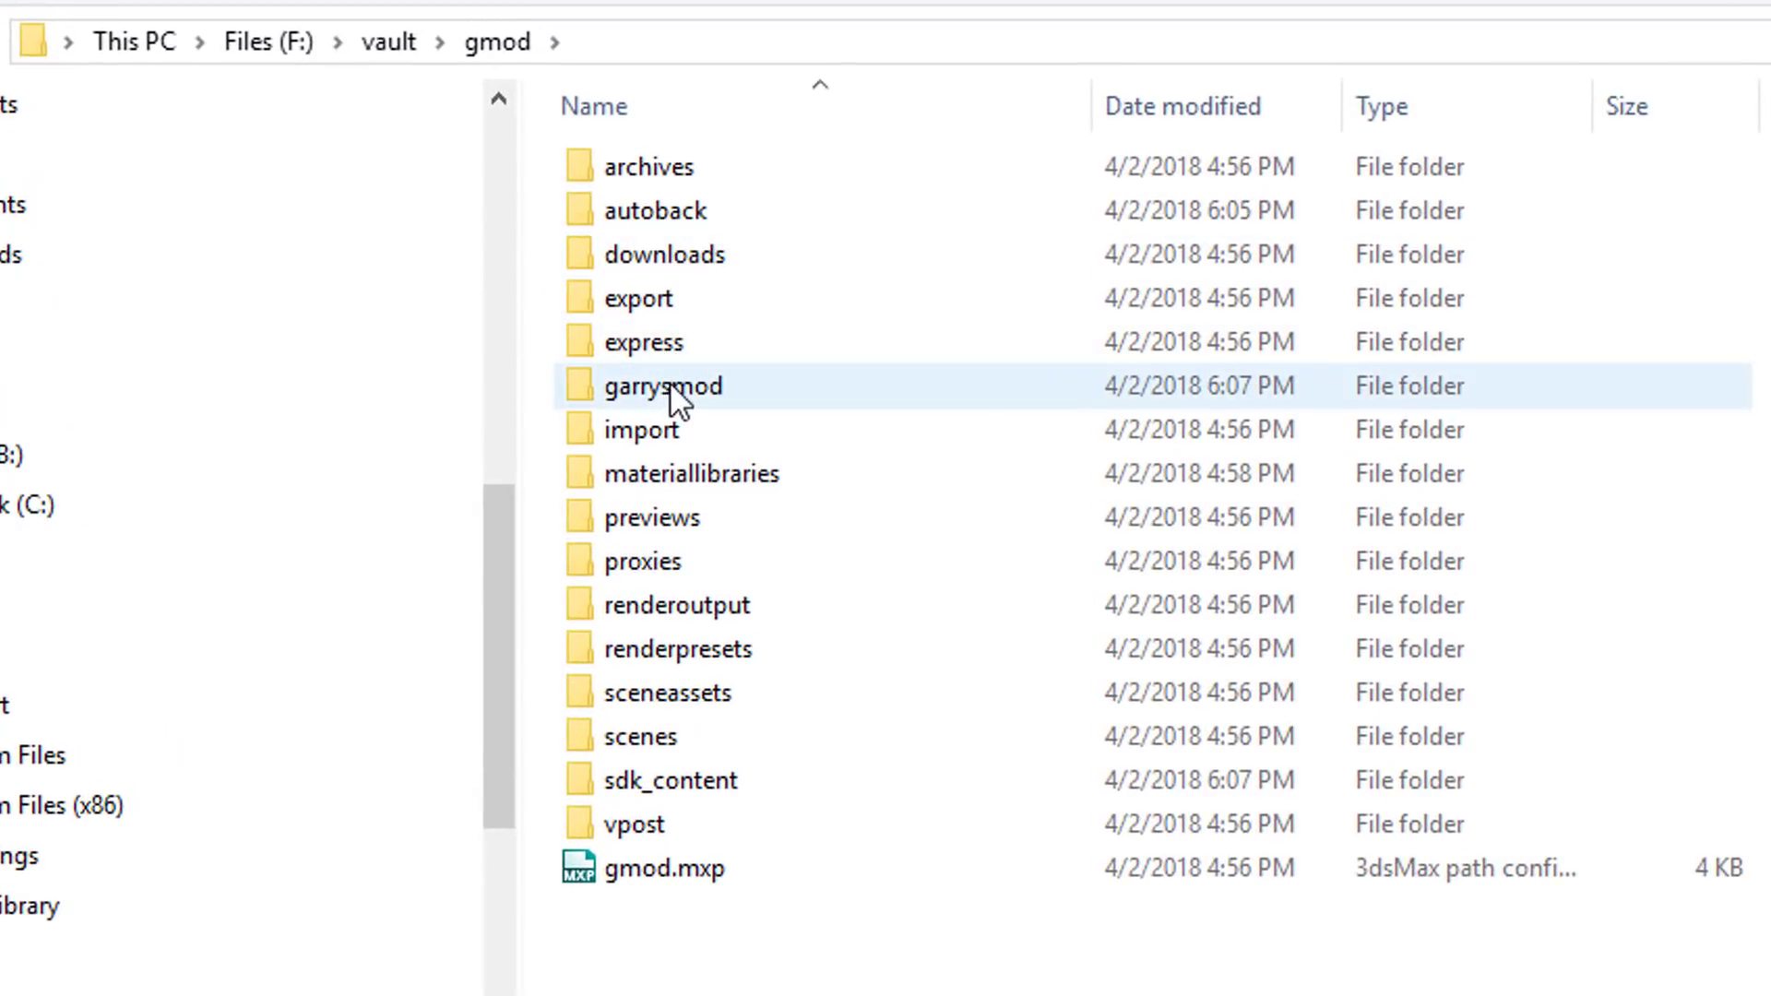
double_click(668, 386)
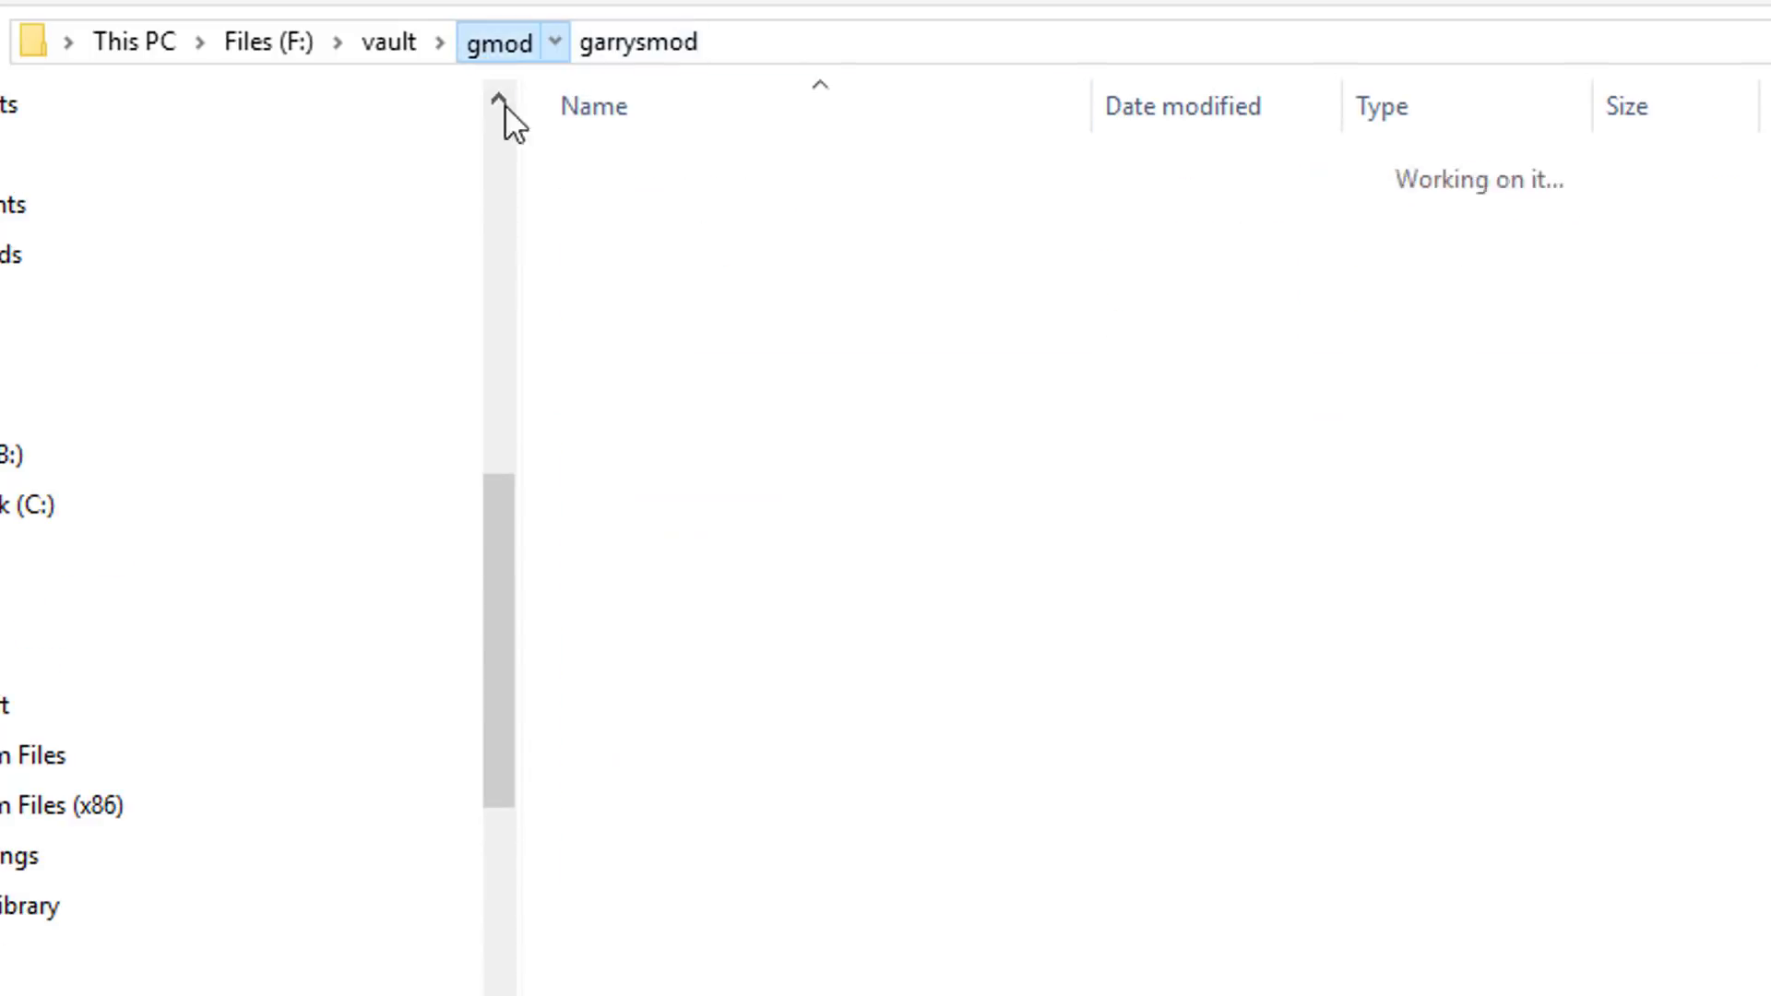
left_click(498, 42)
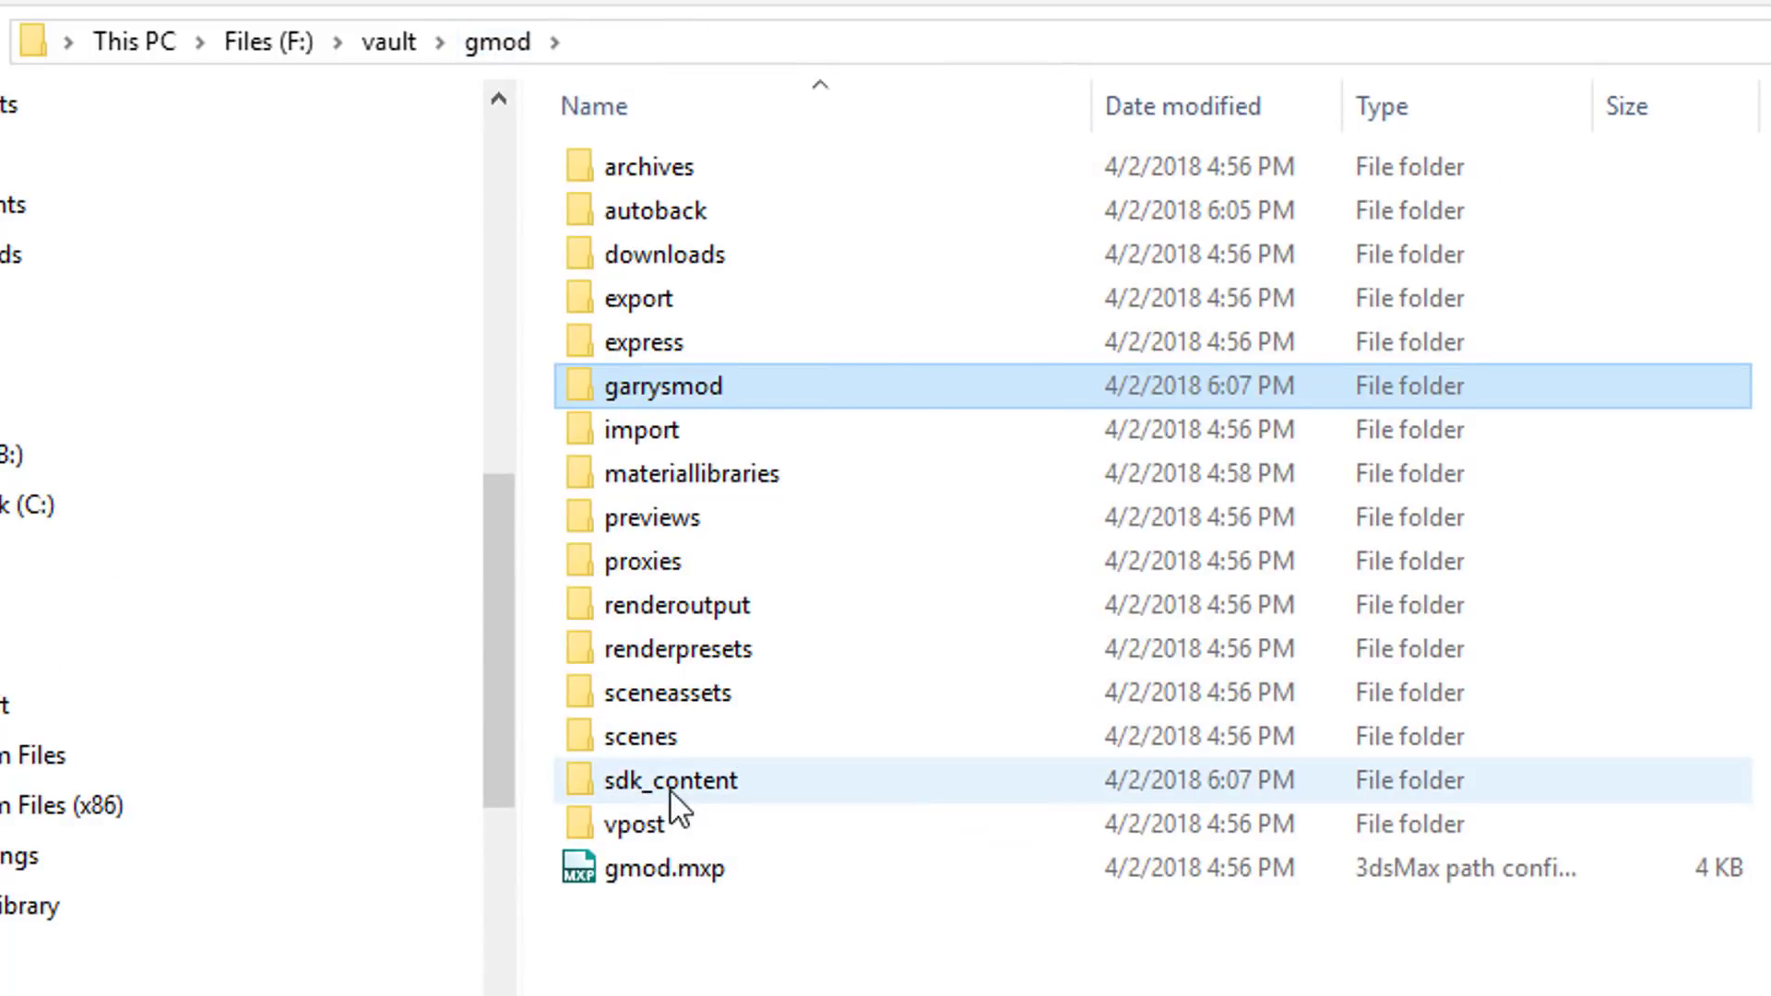
double_click(712, 785)
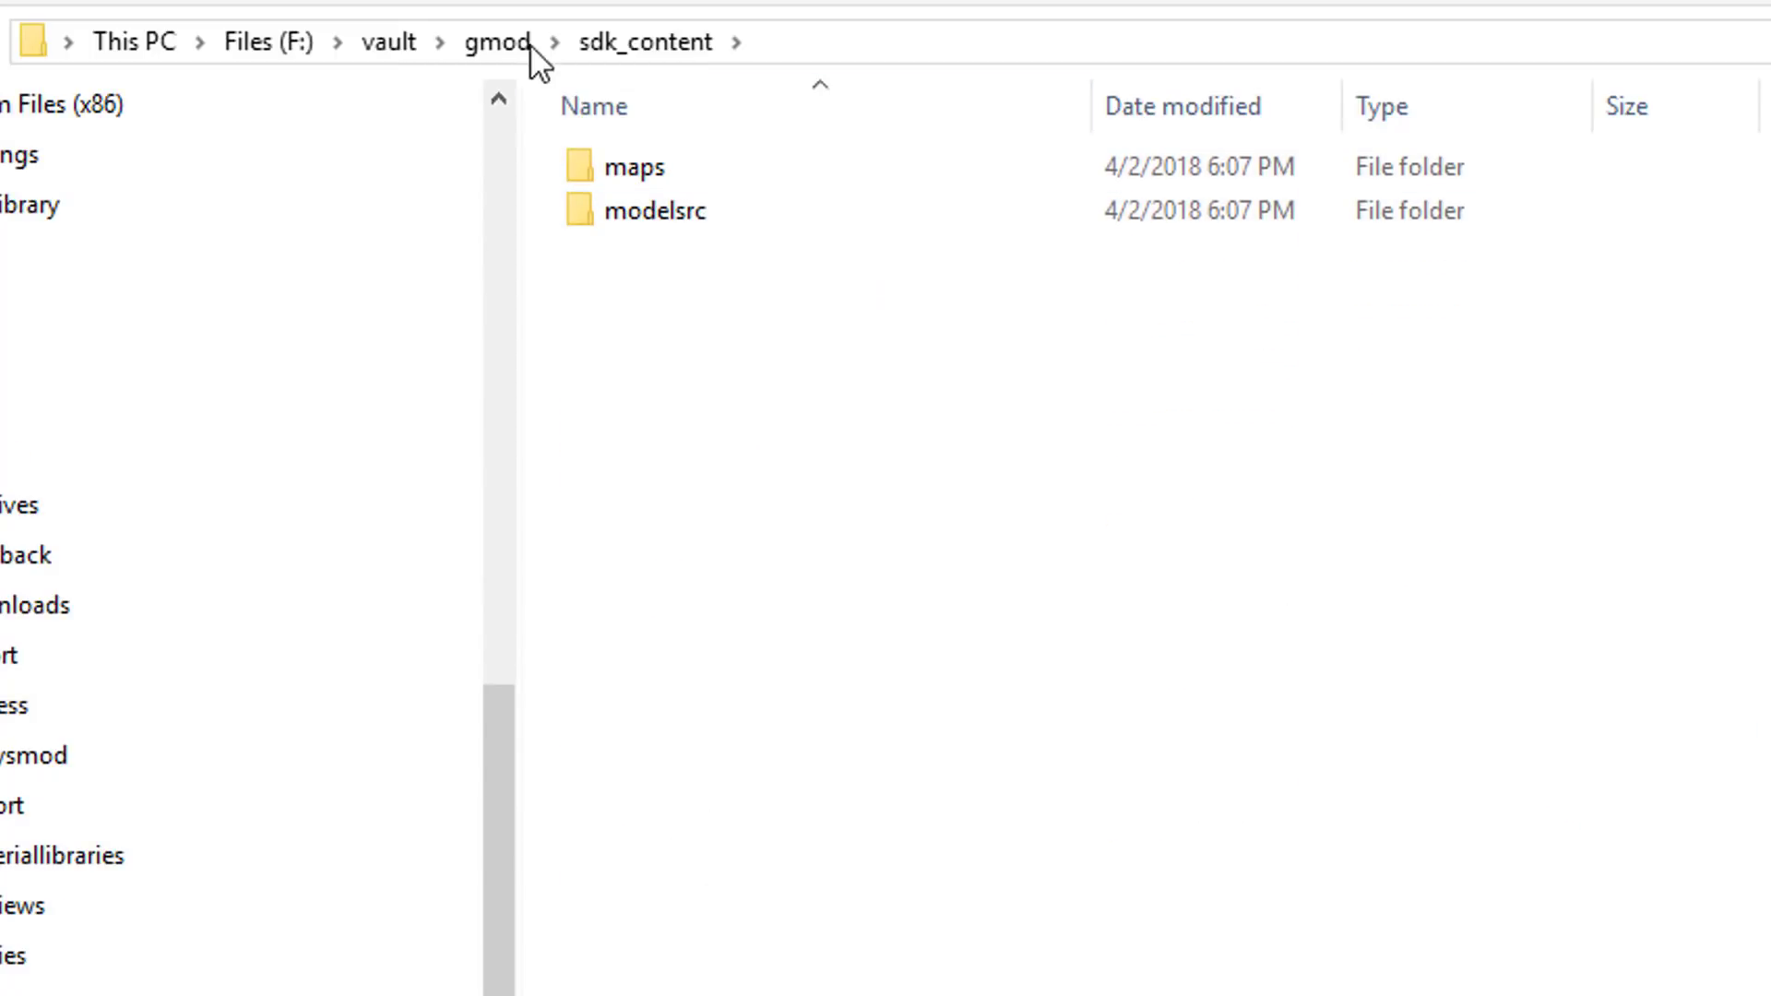
left_click(487, 42)
Open gameinfo.txt from the project's garrysmod folder in Notepad++ and go to its SearchPaths section.
double_click(659, 382)
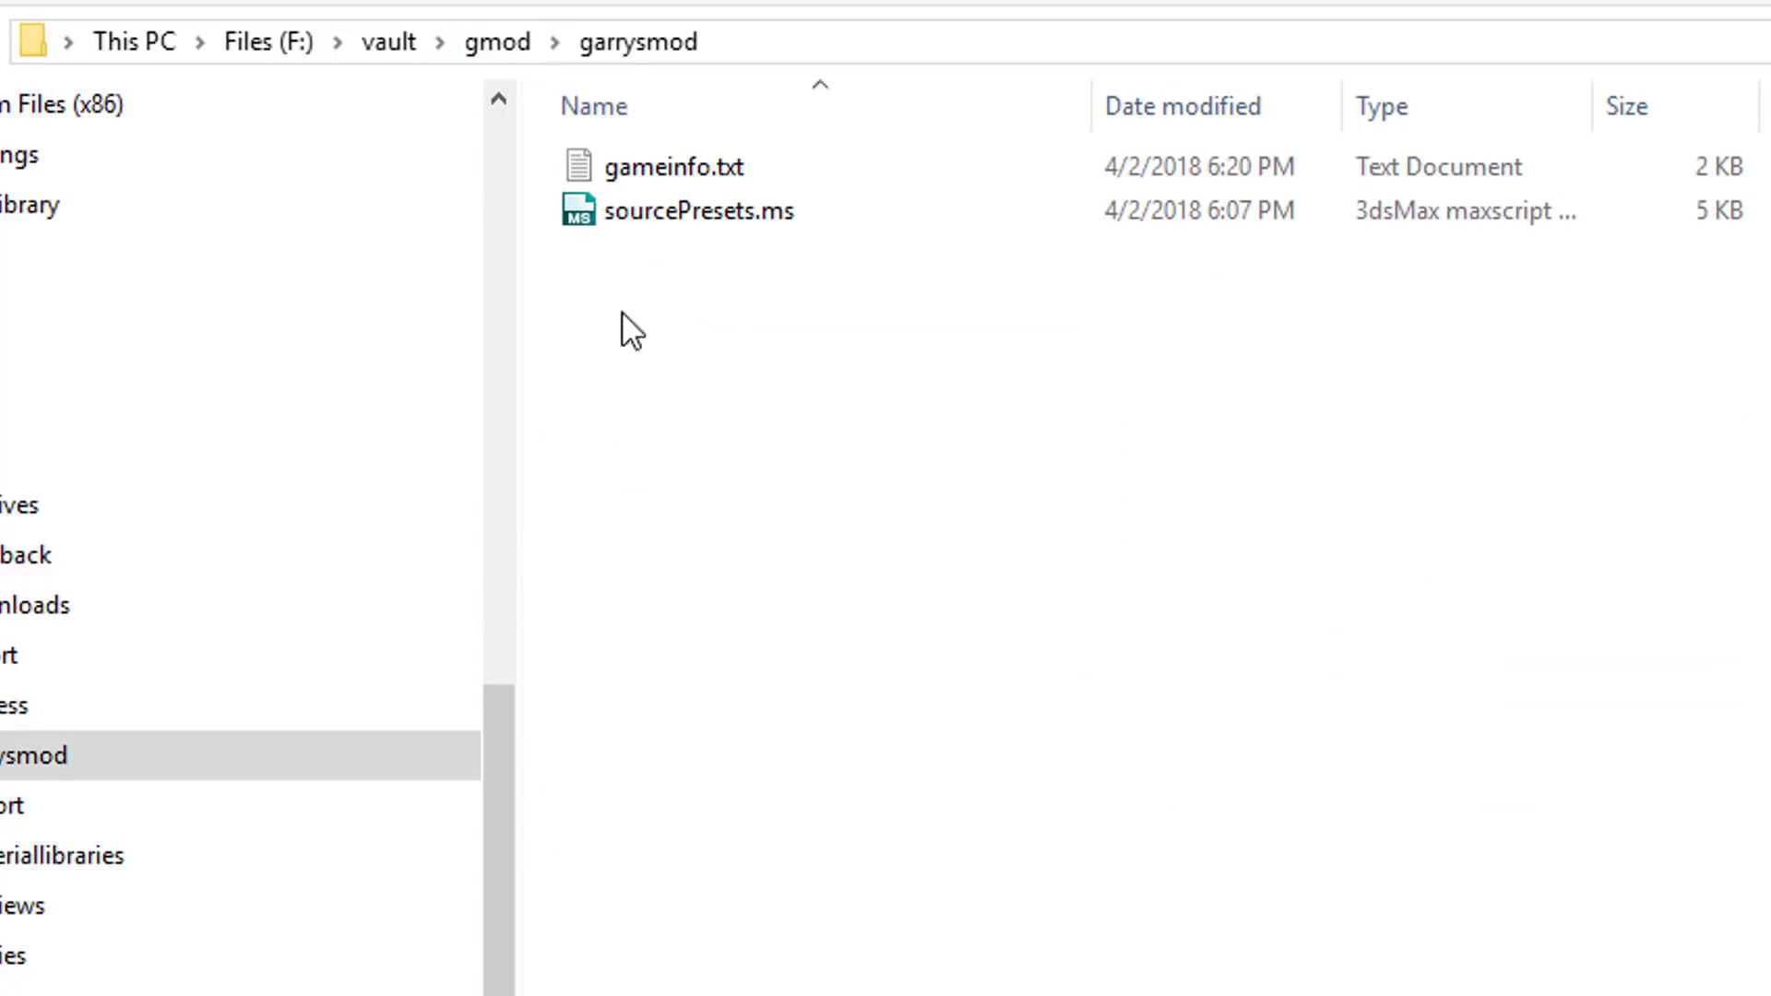
left_click(646, 168)
right_click(649, 175)
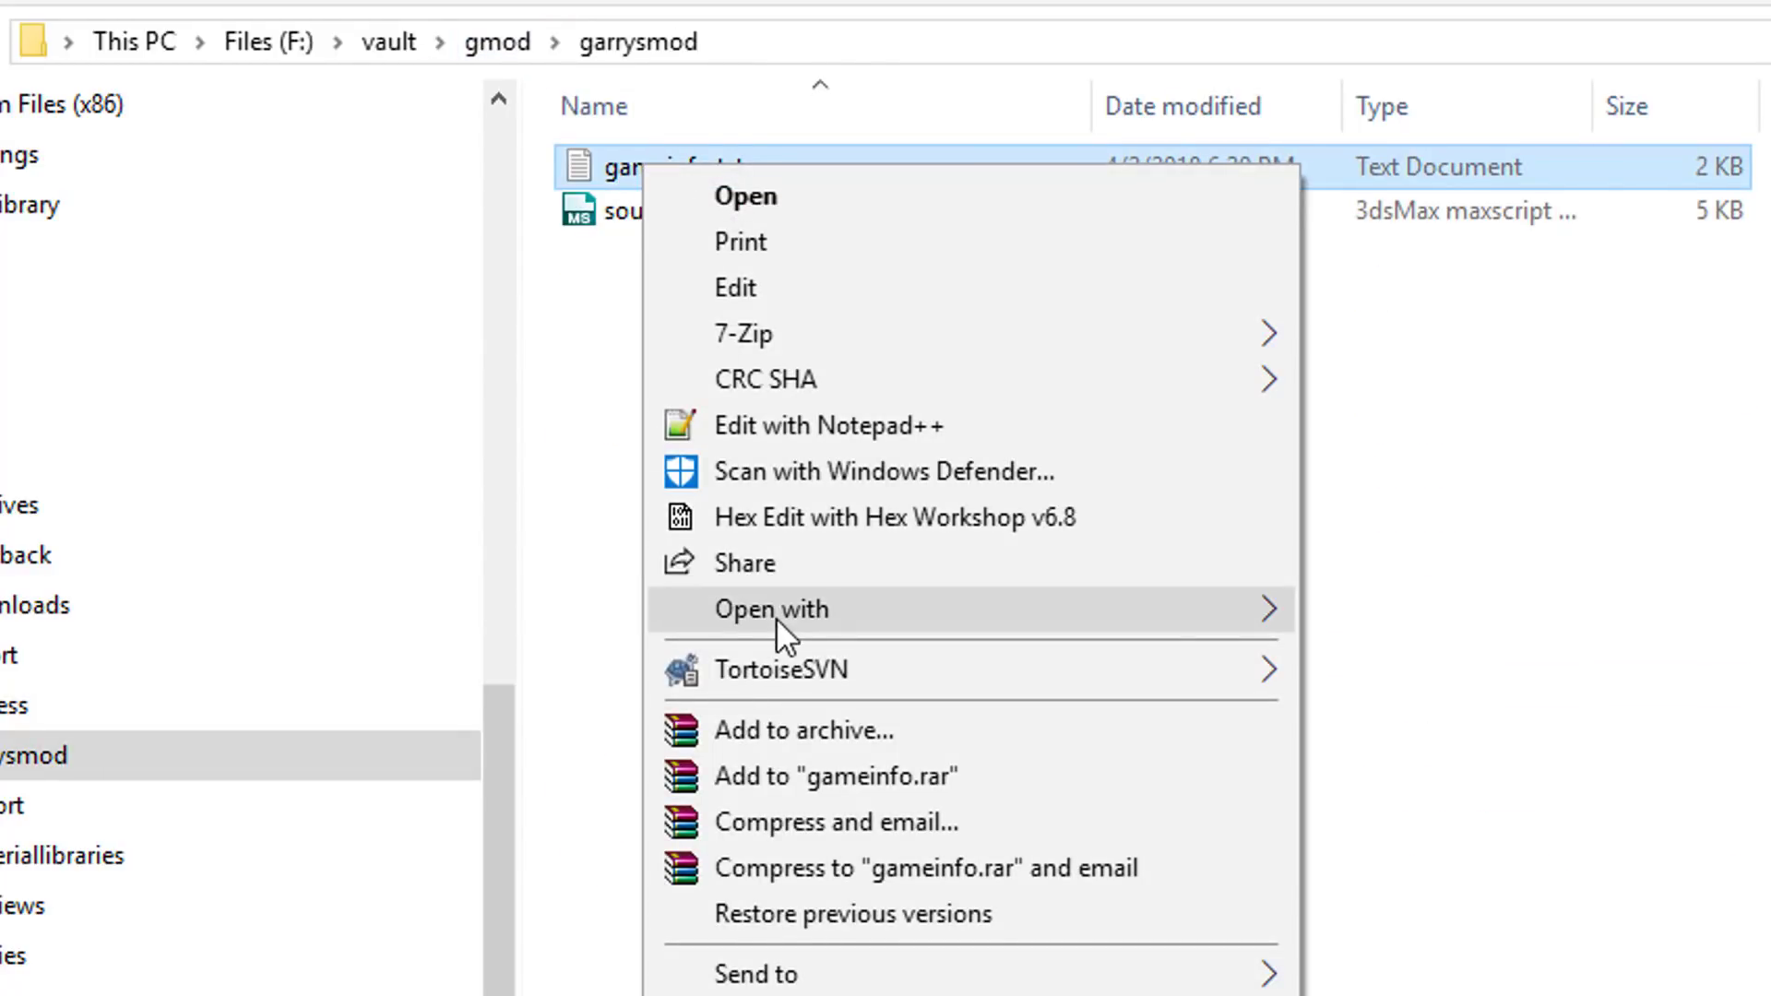
left_click(809, 423)
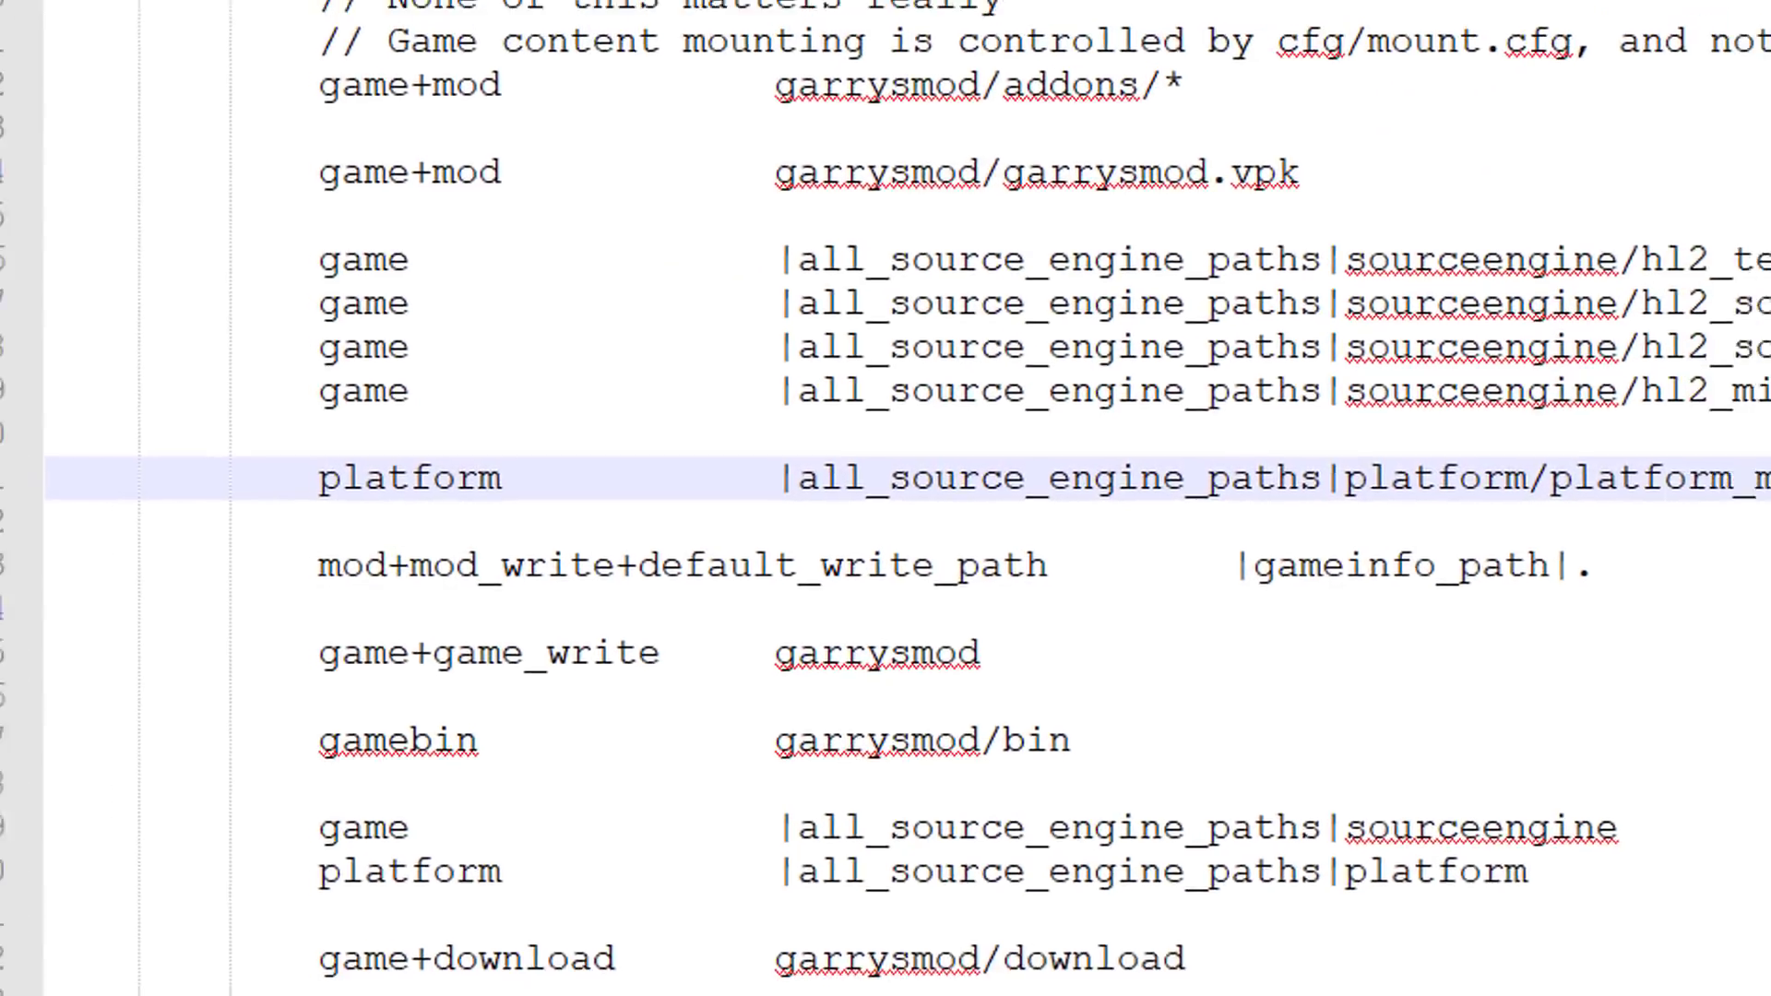
scroll(1116, 565, "up", 3)
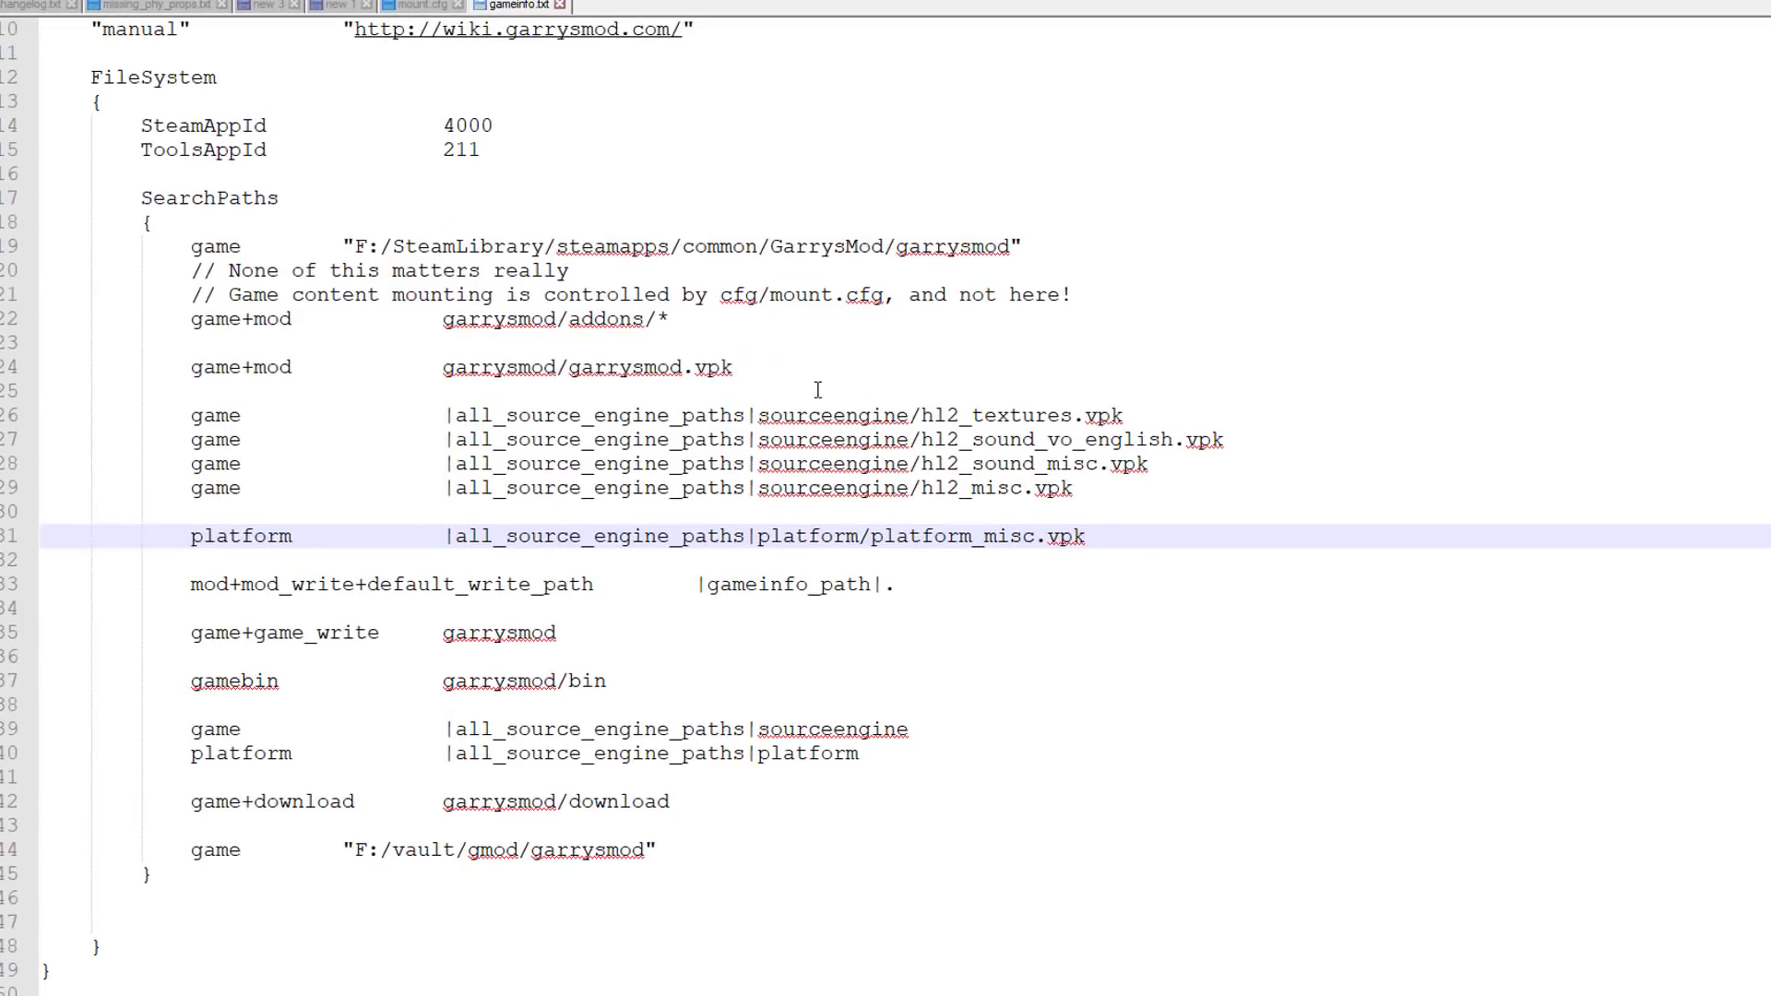
Remove the garrysmod/ prefix from the game+mod search path so it reads garrysmod.vpk.
left_click(295, 277)
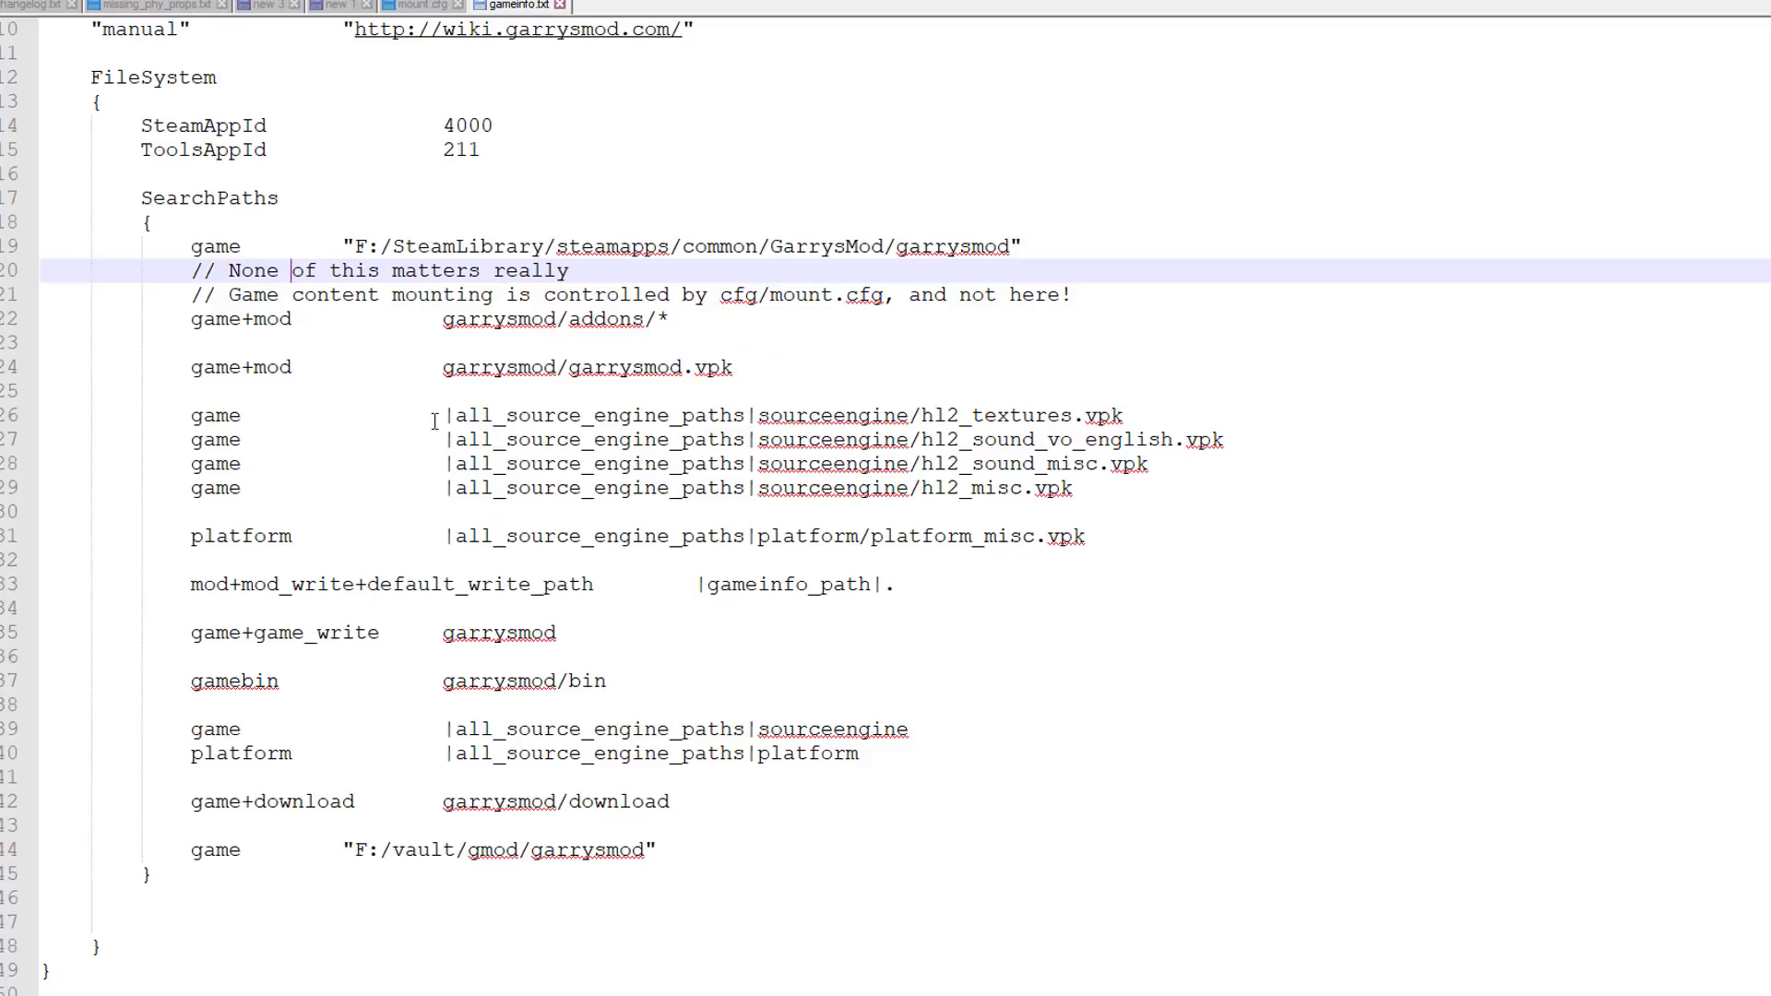
left_click_drag(1010, 249, 355, 248)
left_click(560, 367)
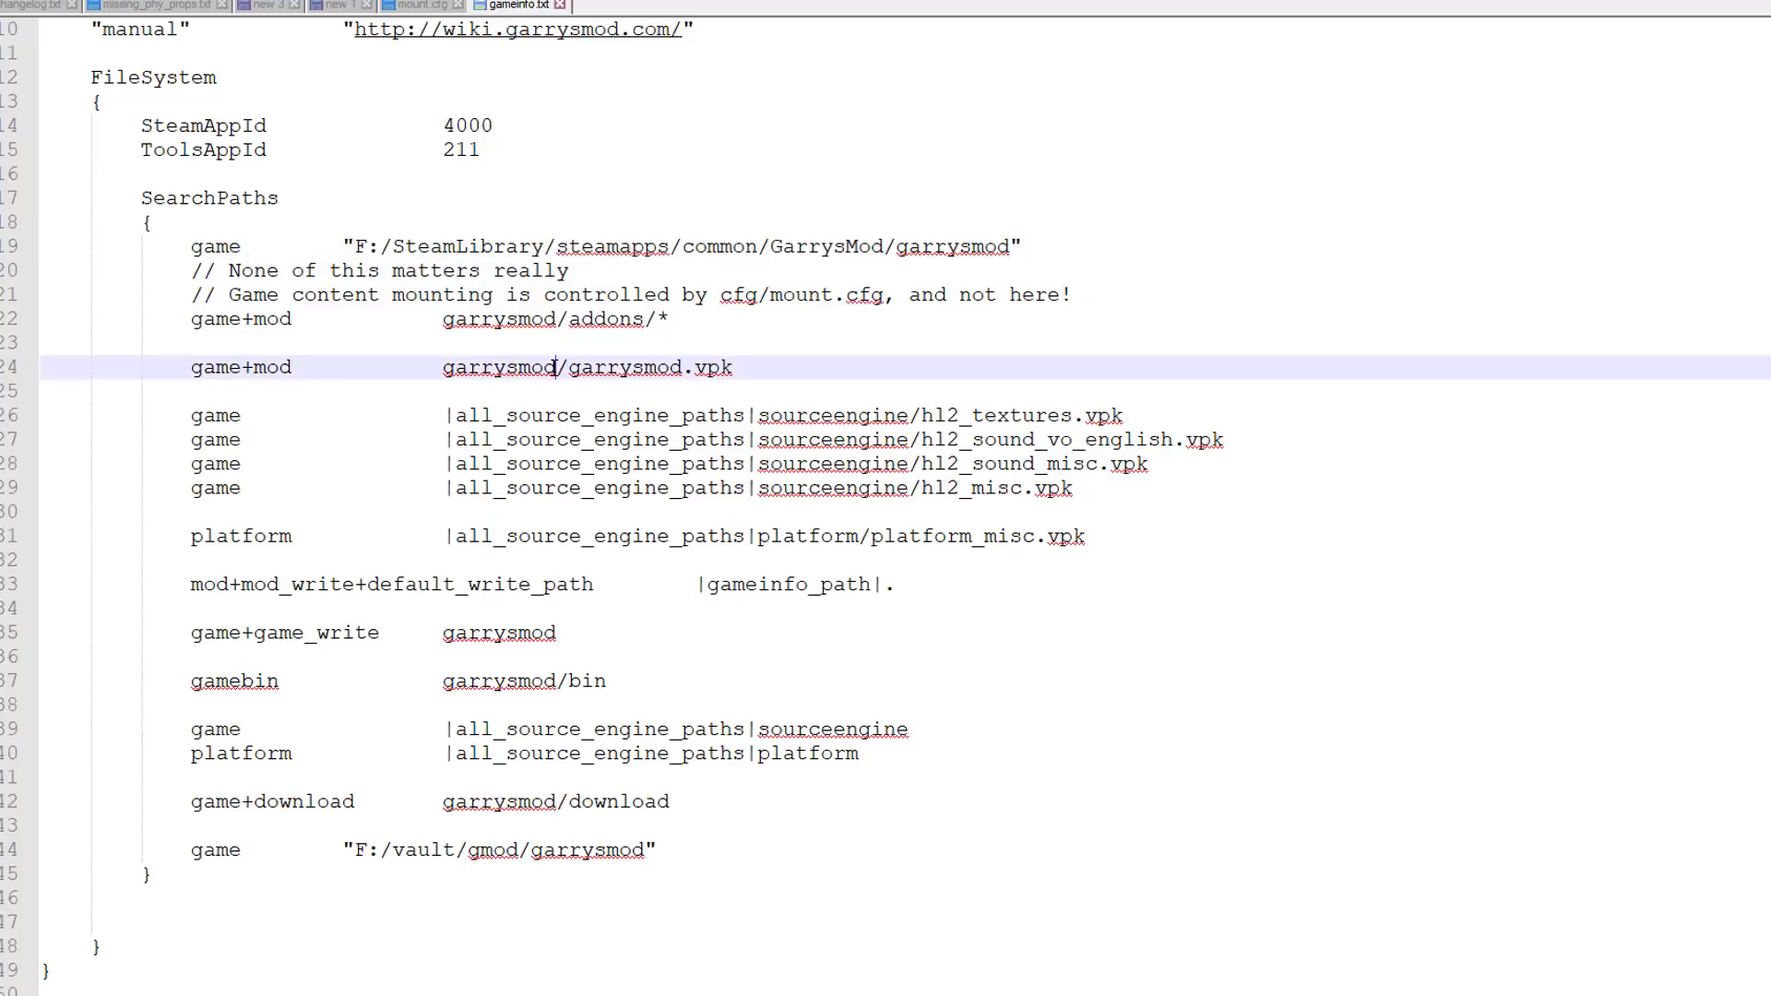
left_click_drag(571, 367, 439, 371)
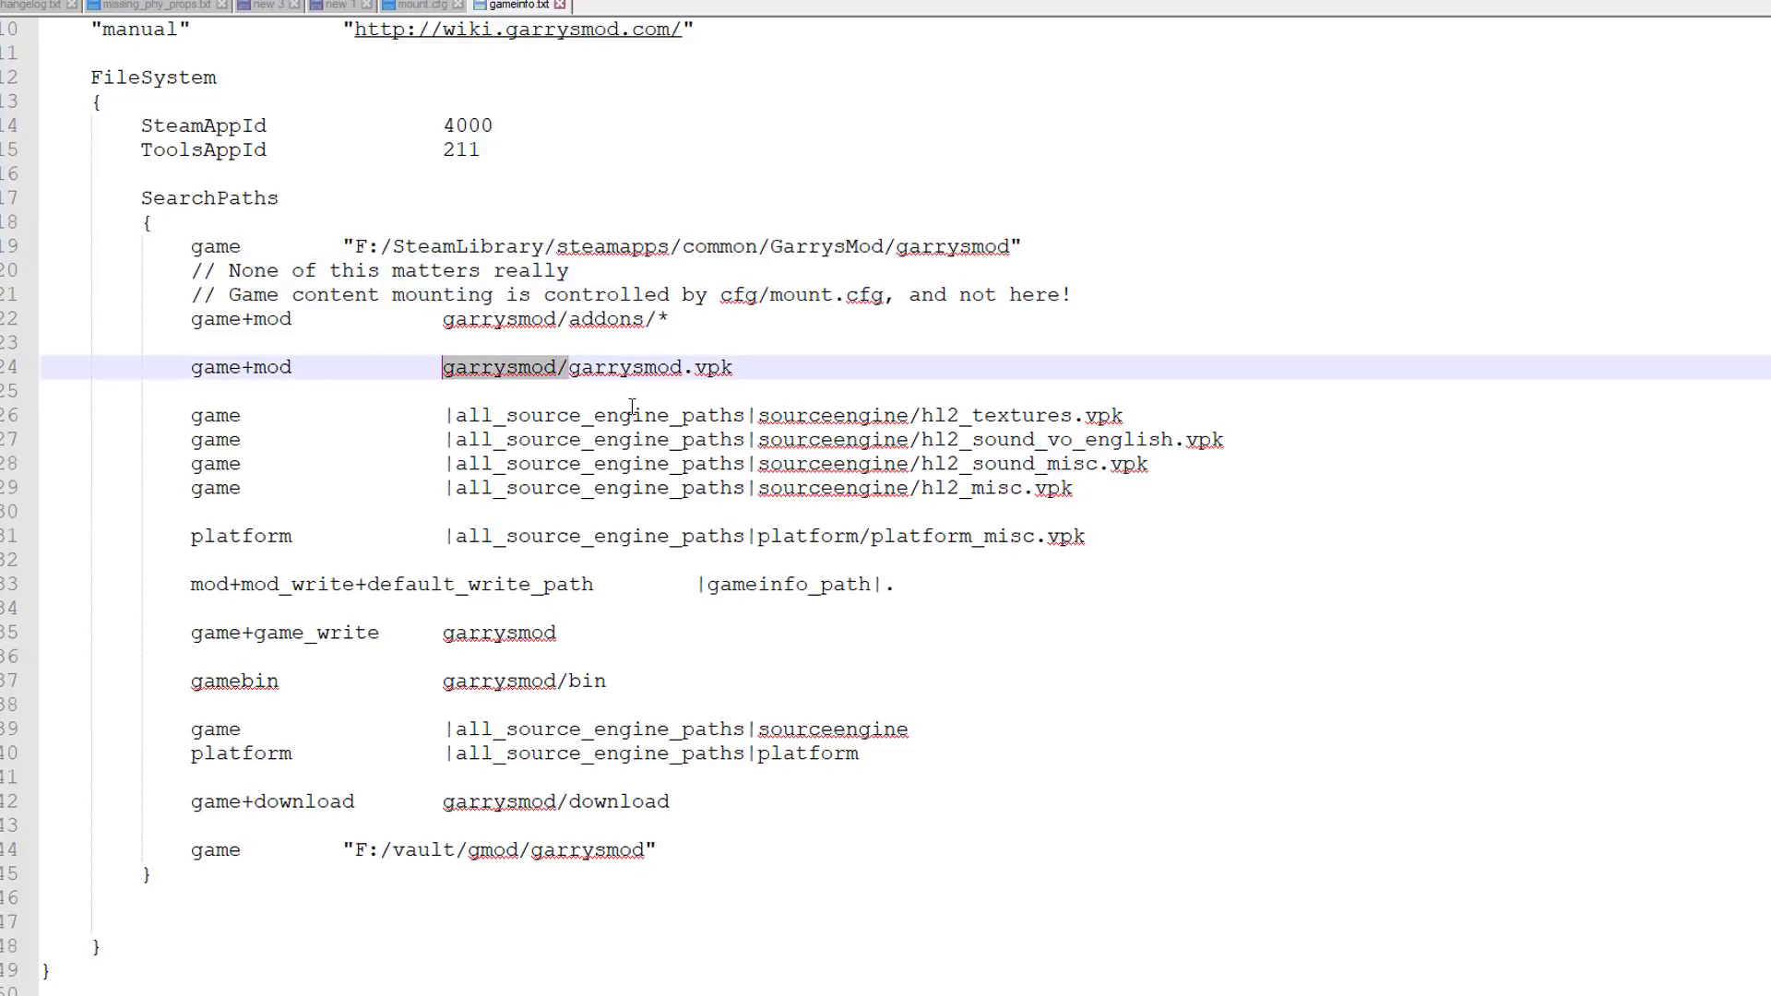
key("Delete")
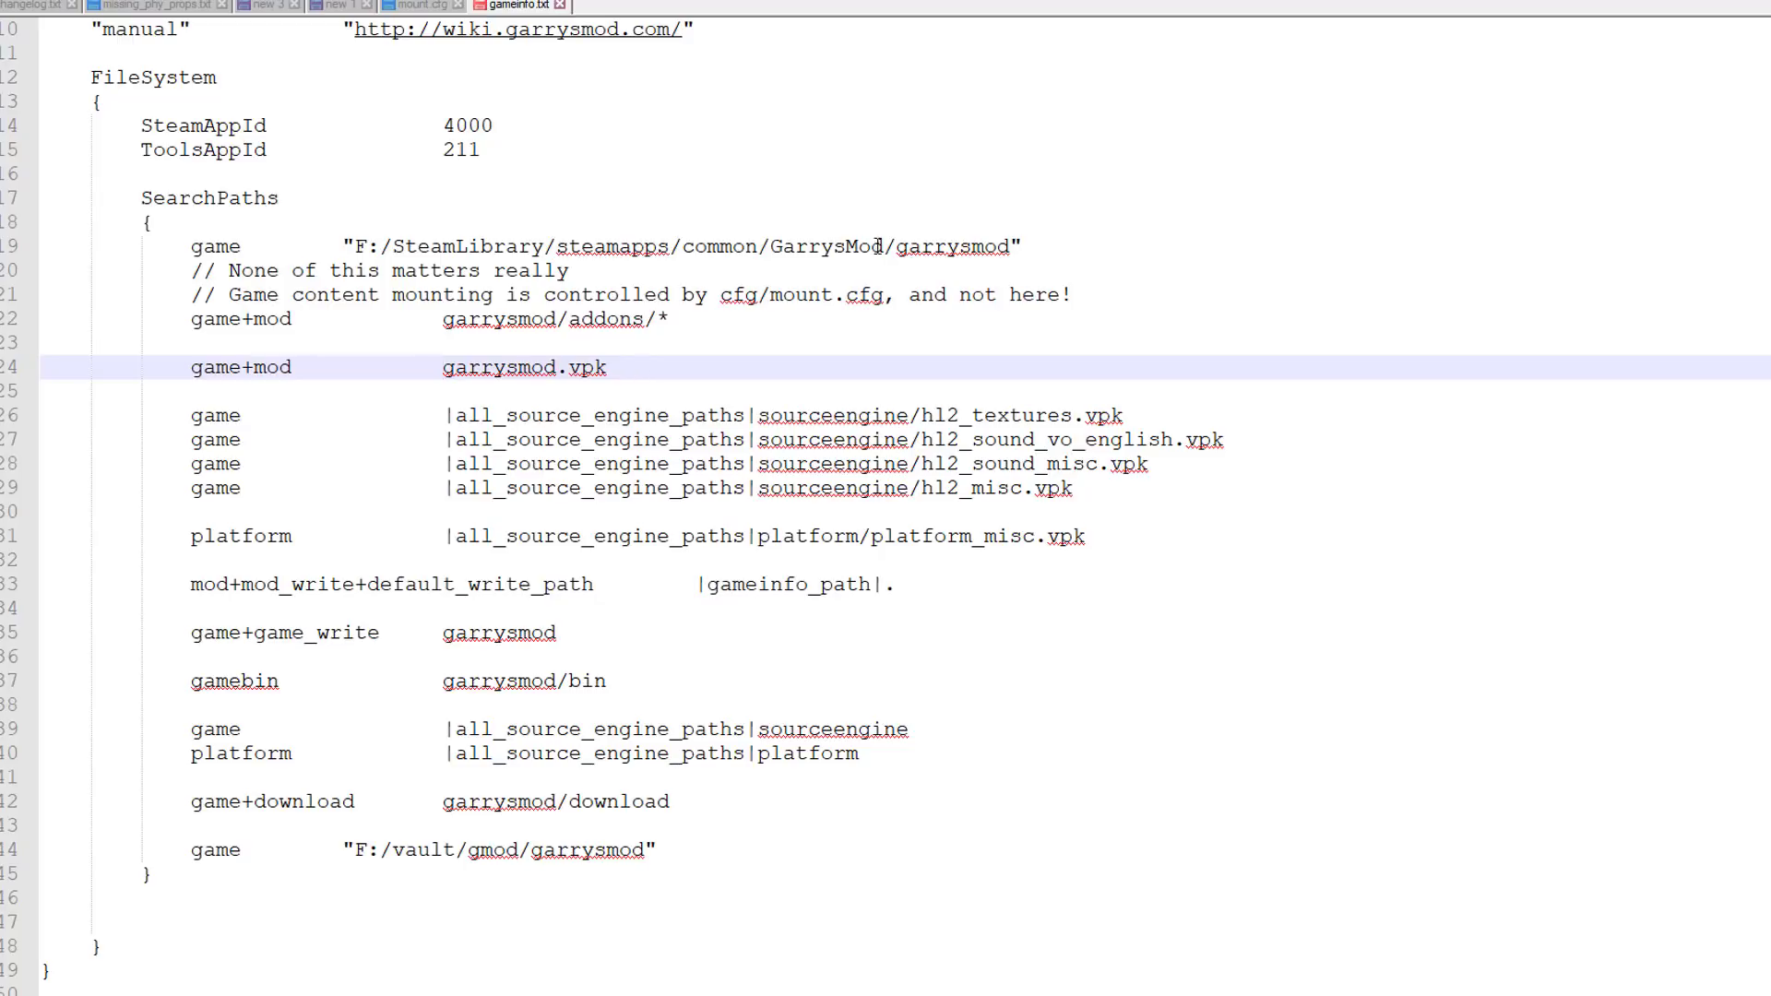
Remove the garrysmod/ prefix from the game+download search path so it reads download.
key("Down")
key("Down")
key("Down")
key("Down")
key("Down")
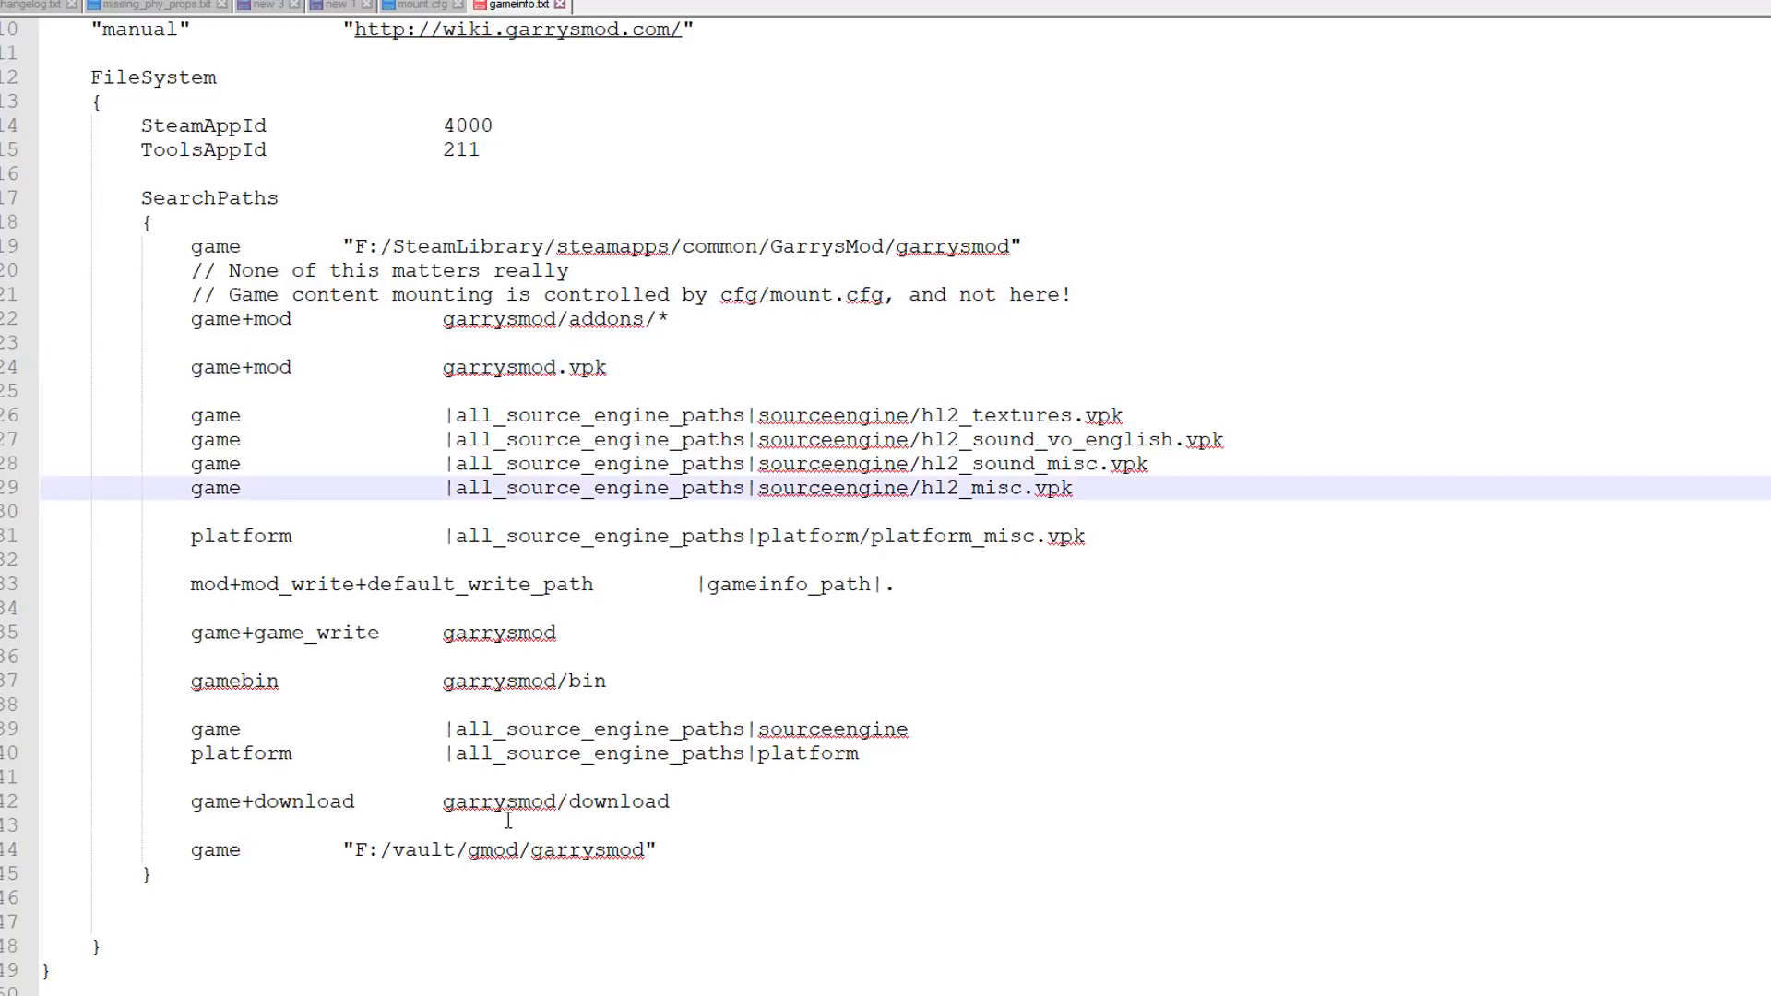
left_click_drag(571, 802, 441, 802)
key("Delete")
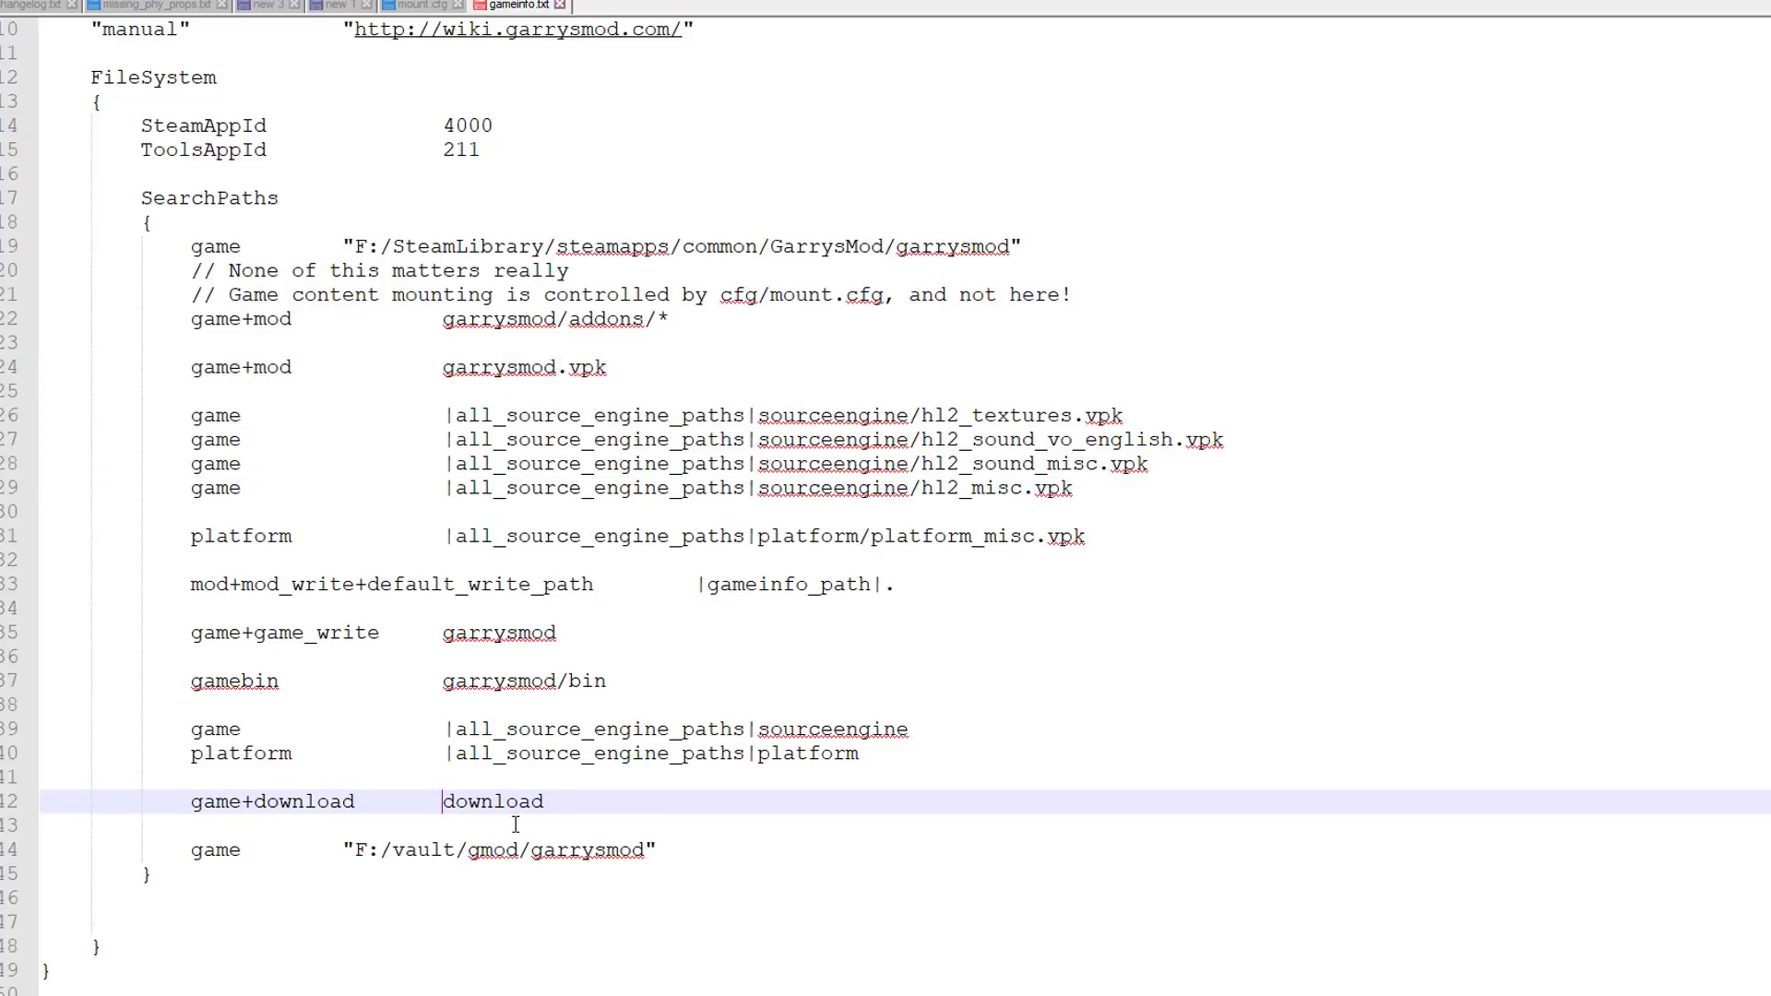
Delete the gamebin search path line together with the surplus blank lines around it.
left_click_drag(571, 681, 36, 687)
key("Delete")
key("Down")
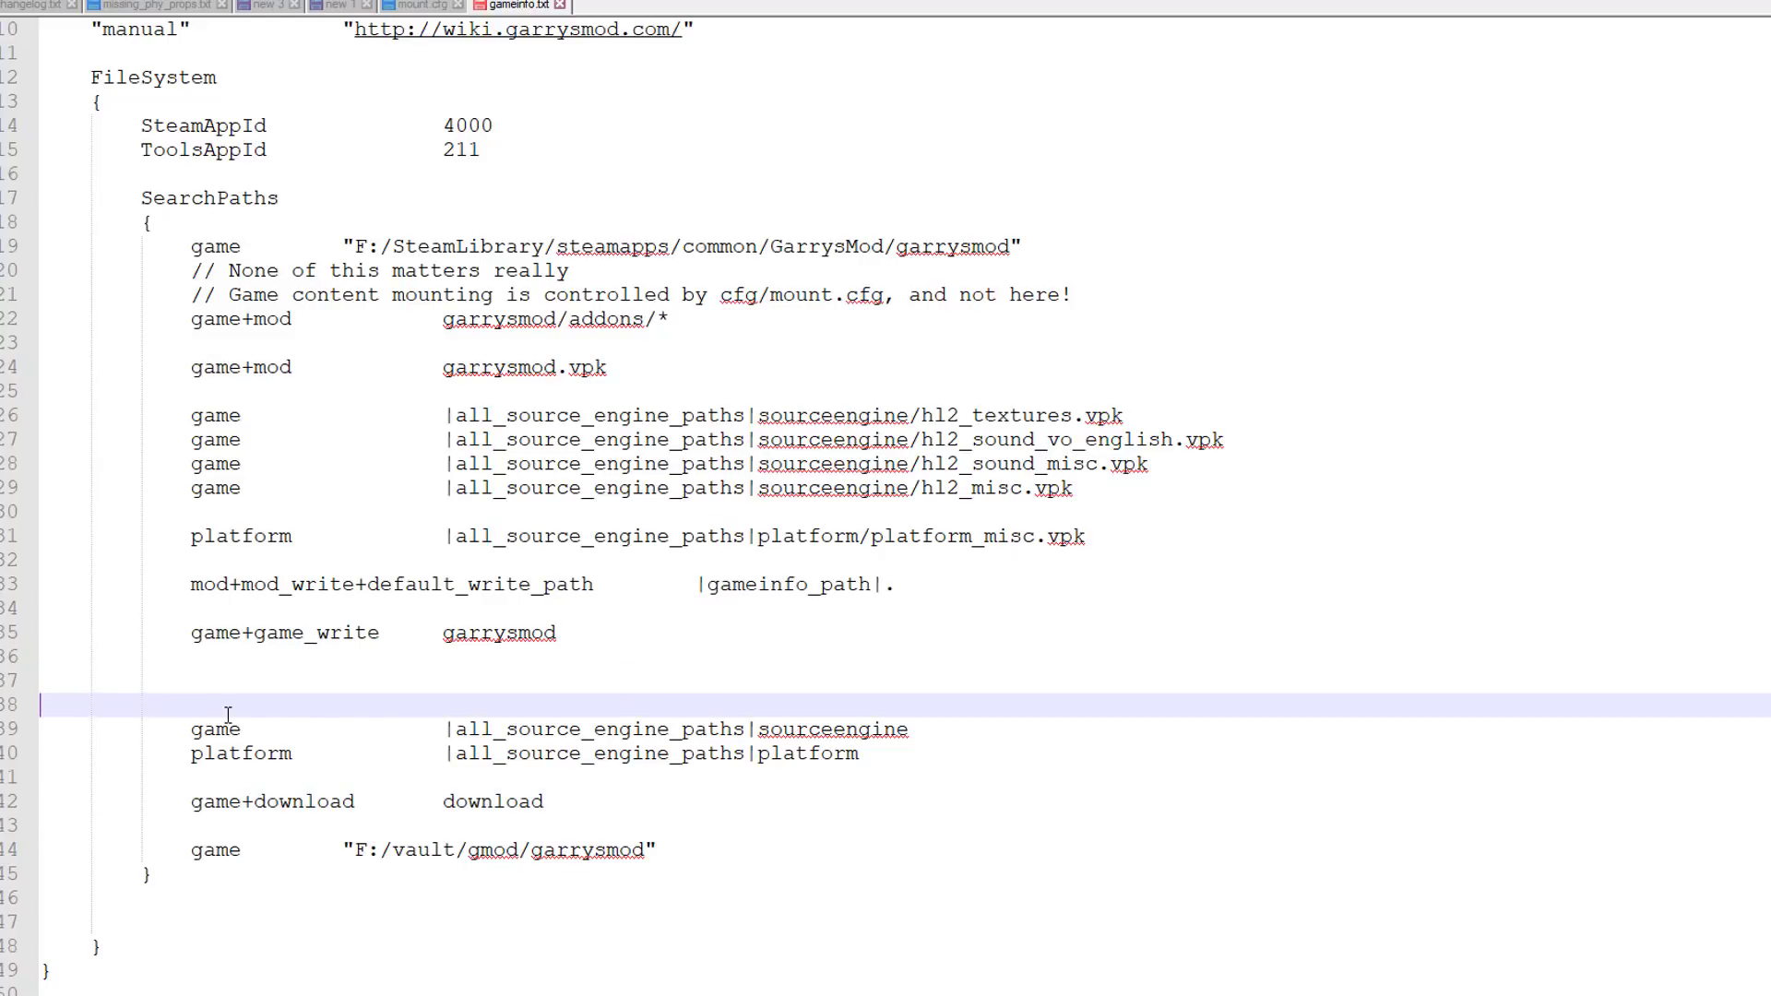
key("BackSpace")
key("BackSpace")
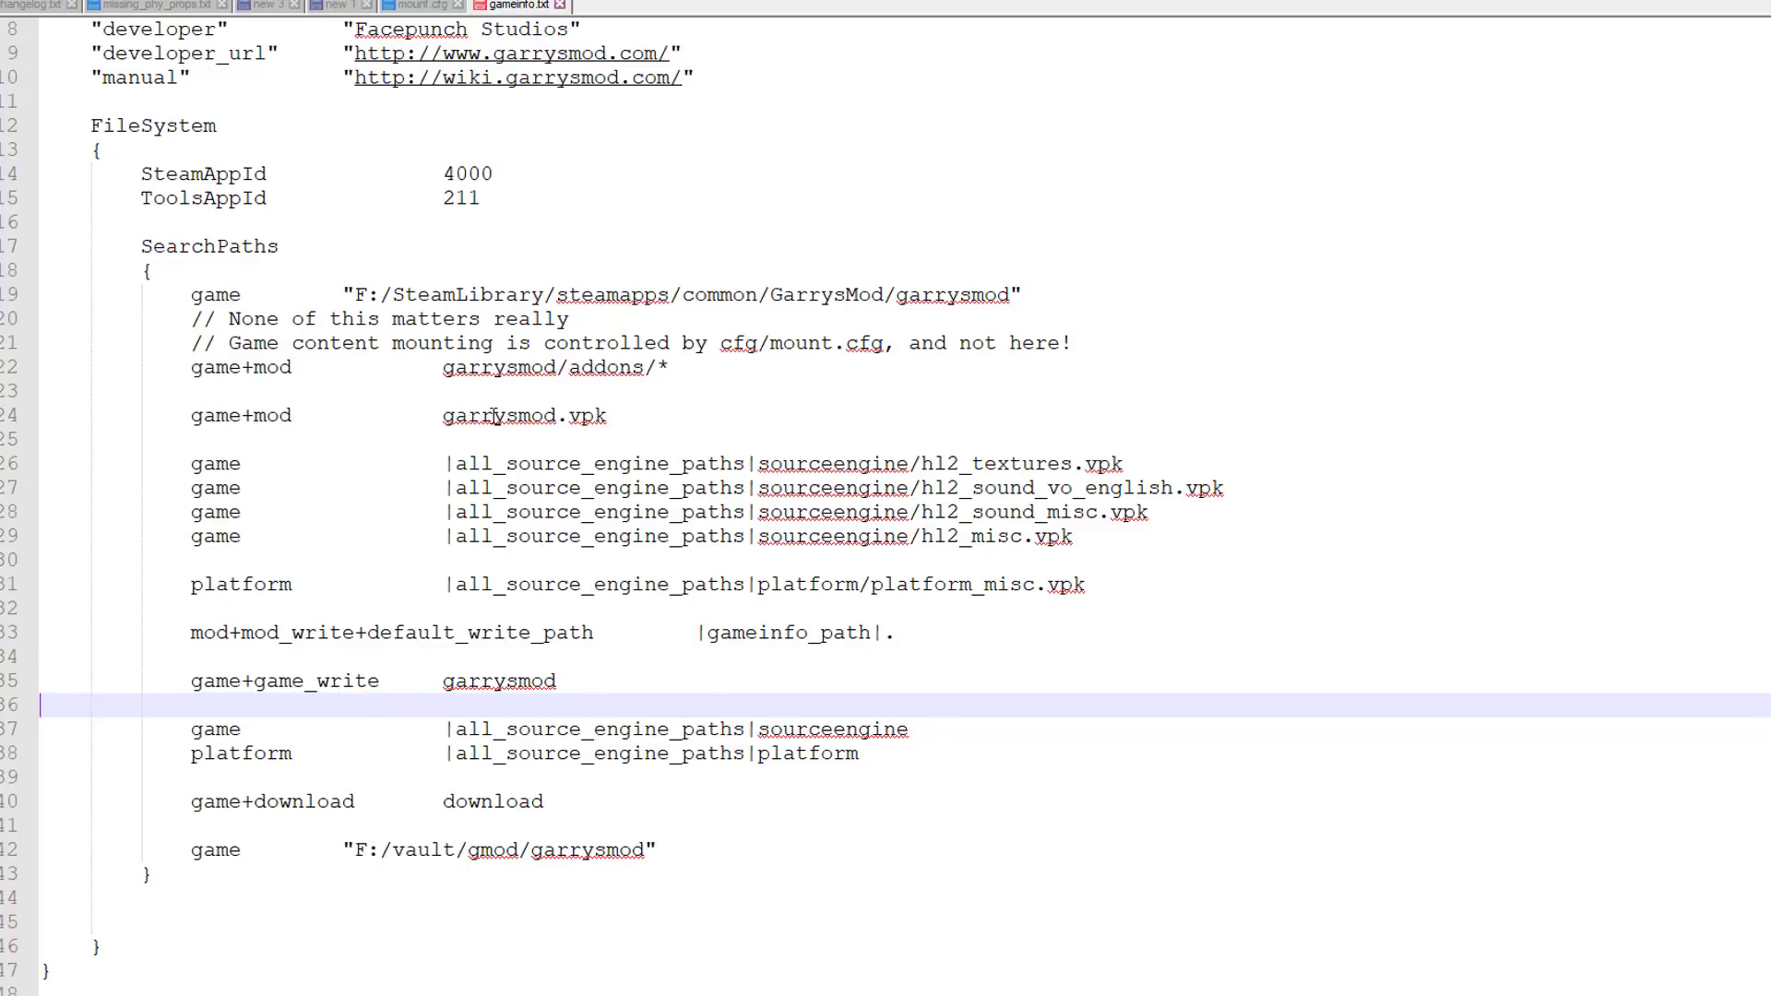
Shorten the first game+mod search path to addons by removing the garrysmod/ prefix and the trailing /*.
double_click(951, 297)
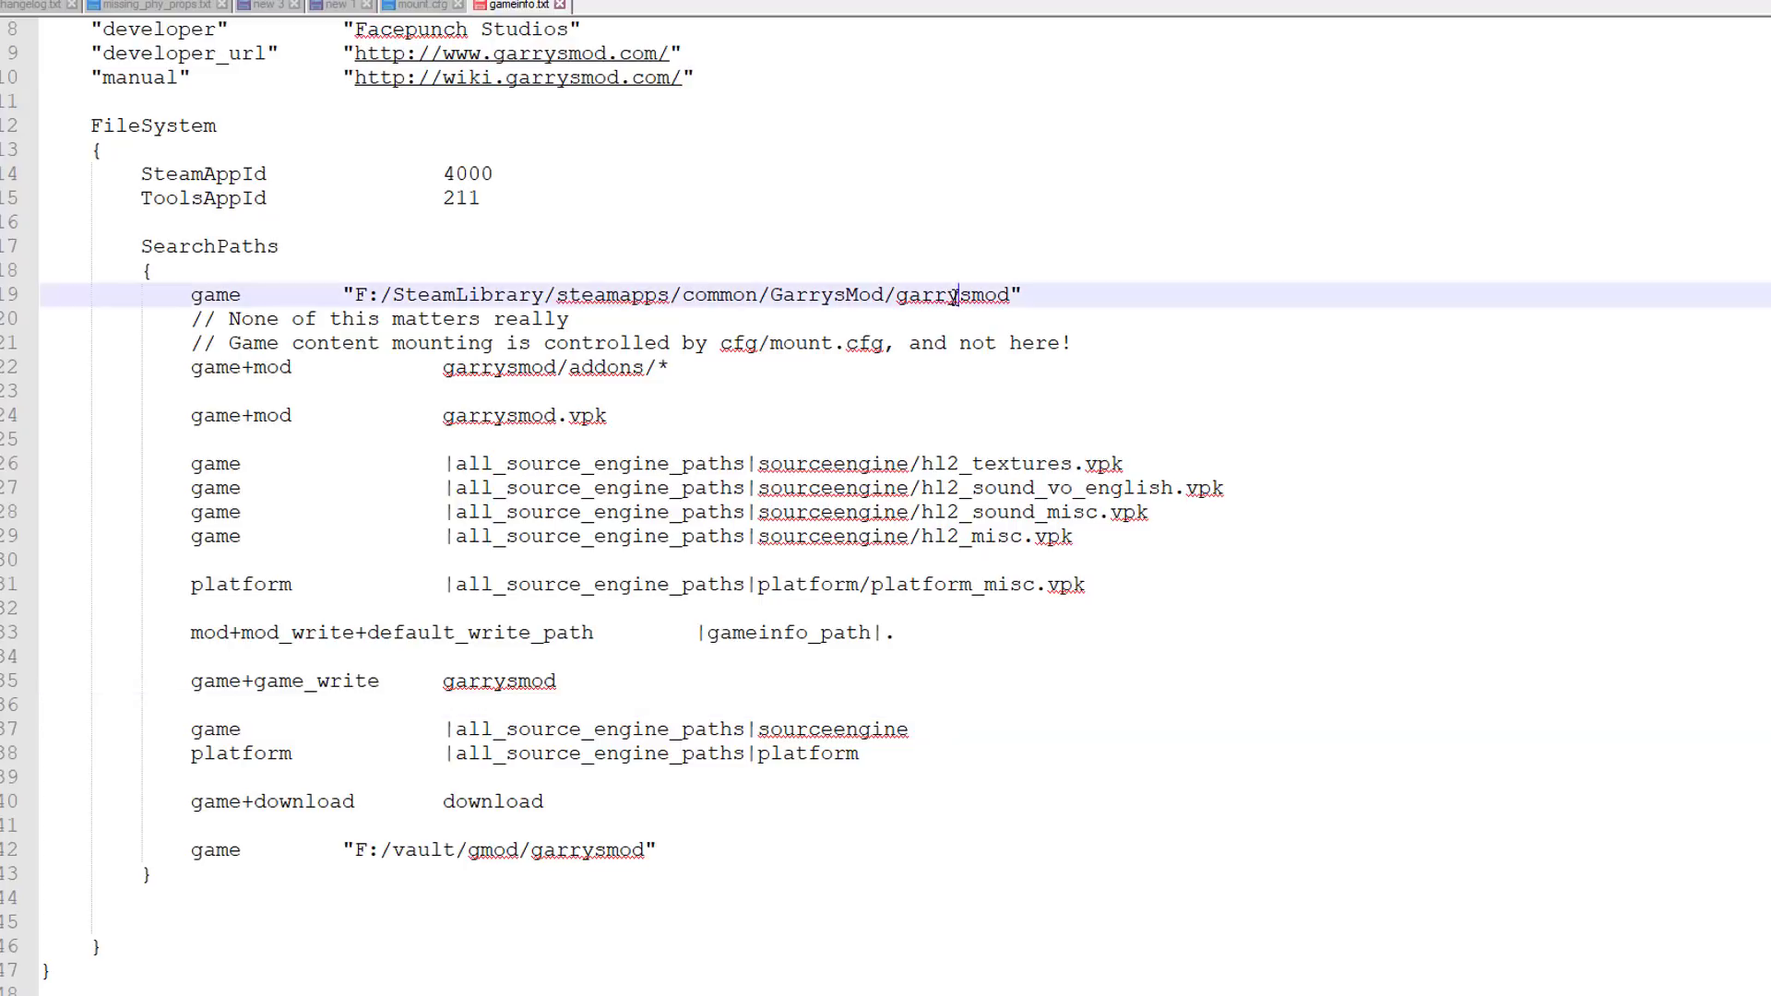
left_click(564, 372)
left_click_drag(565, 372, 443, 372)
key("Delete")
key("End")
key("BackSpace")
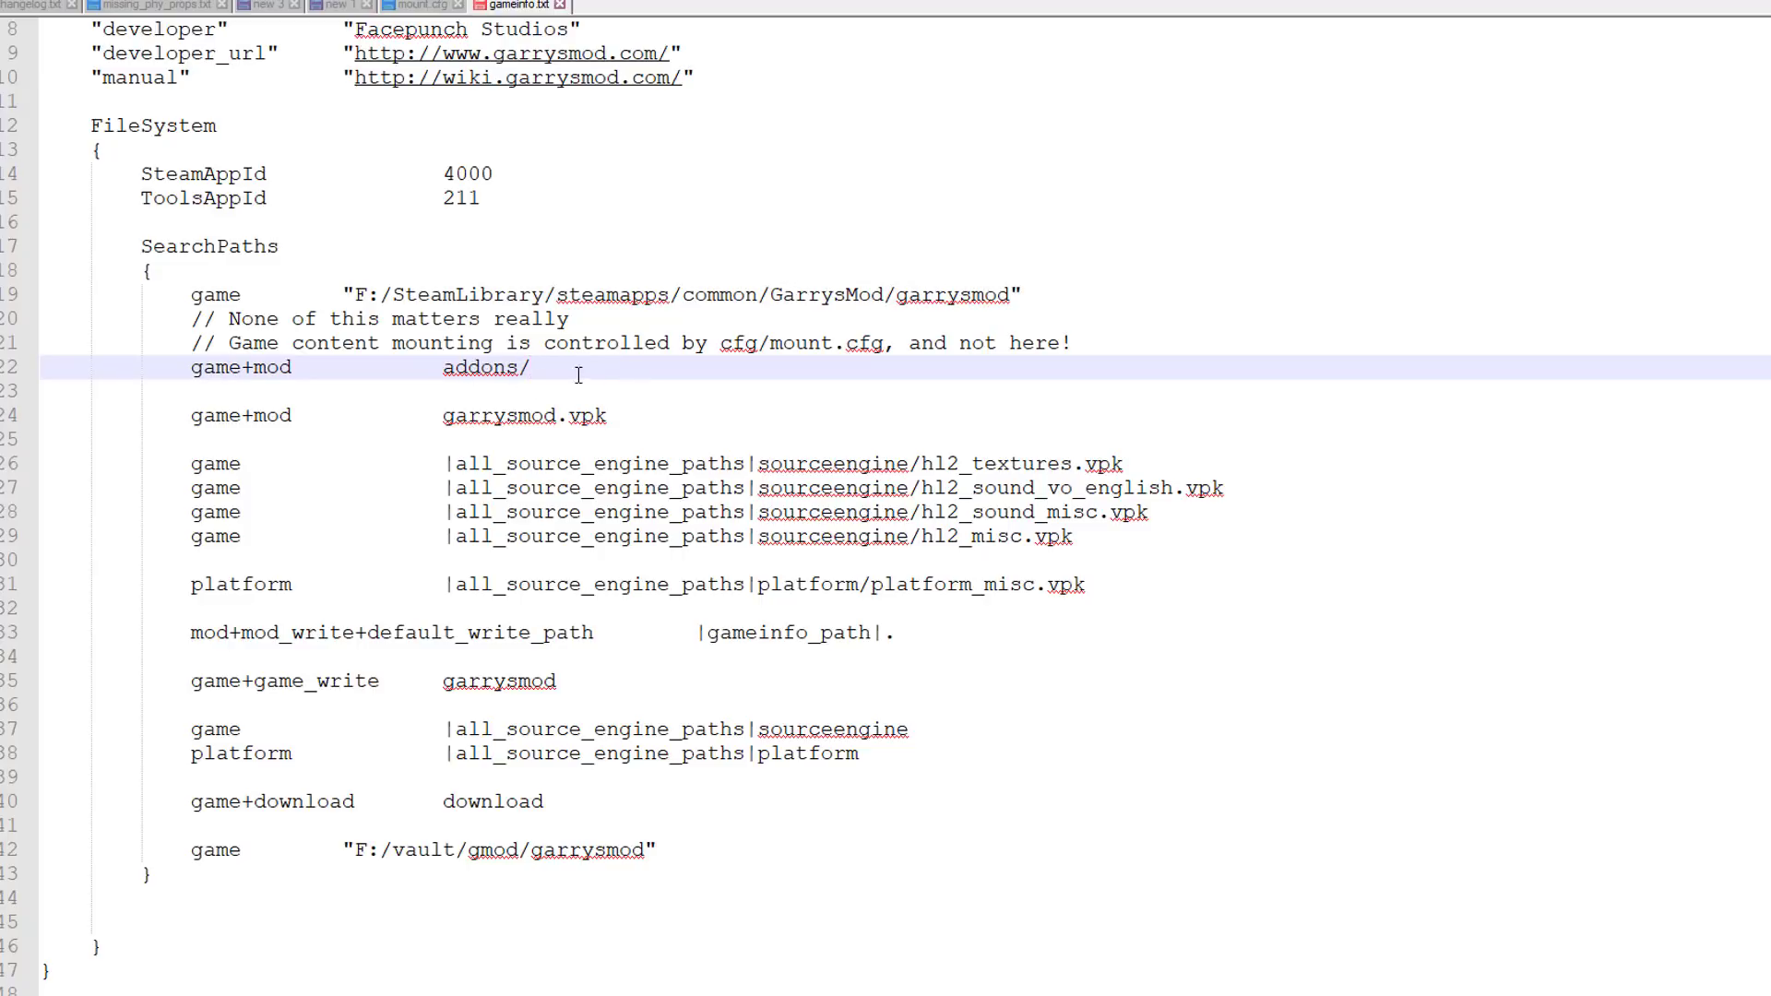
key("BackSpace")
Below the platform_misc.vpk line, add quoted game search paths for tf2_lv.vpk and tf2_textures.vpk in F:/SteamLibrary/steamapps/common/Team Fortress 2/tf.
left_click(1139, 593)
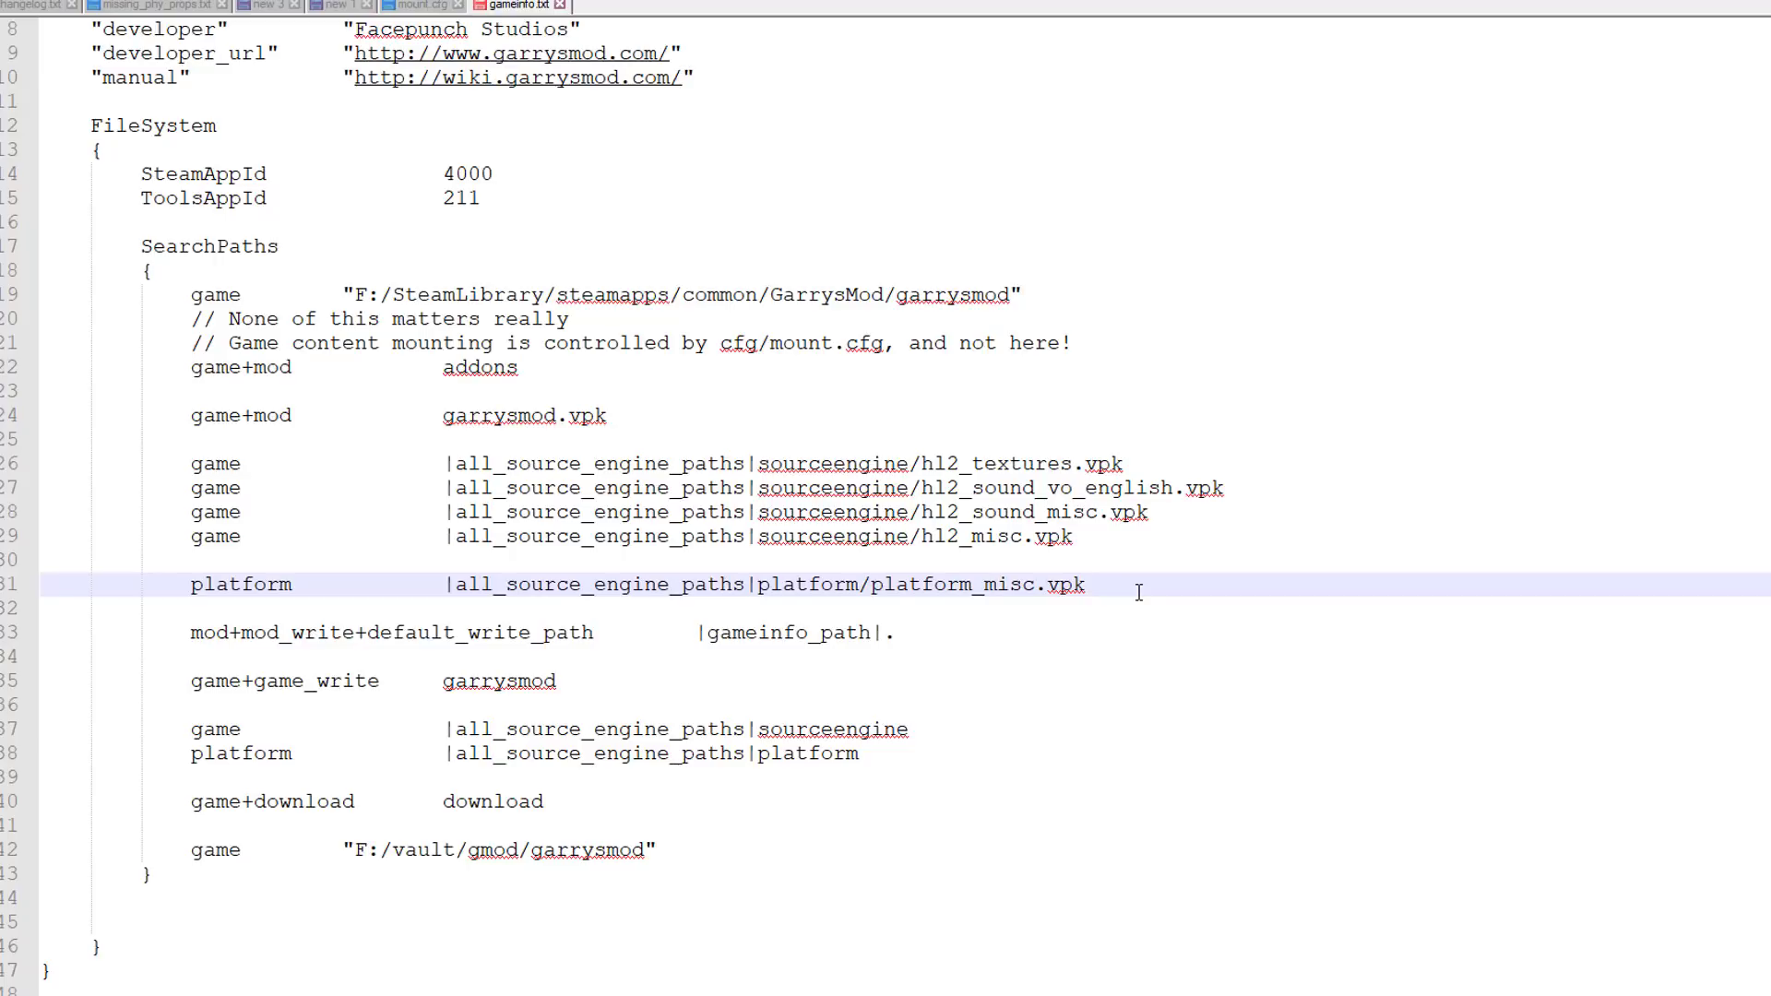
key("Return")
key("Return")
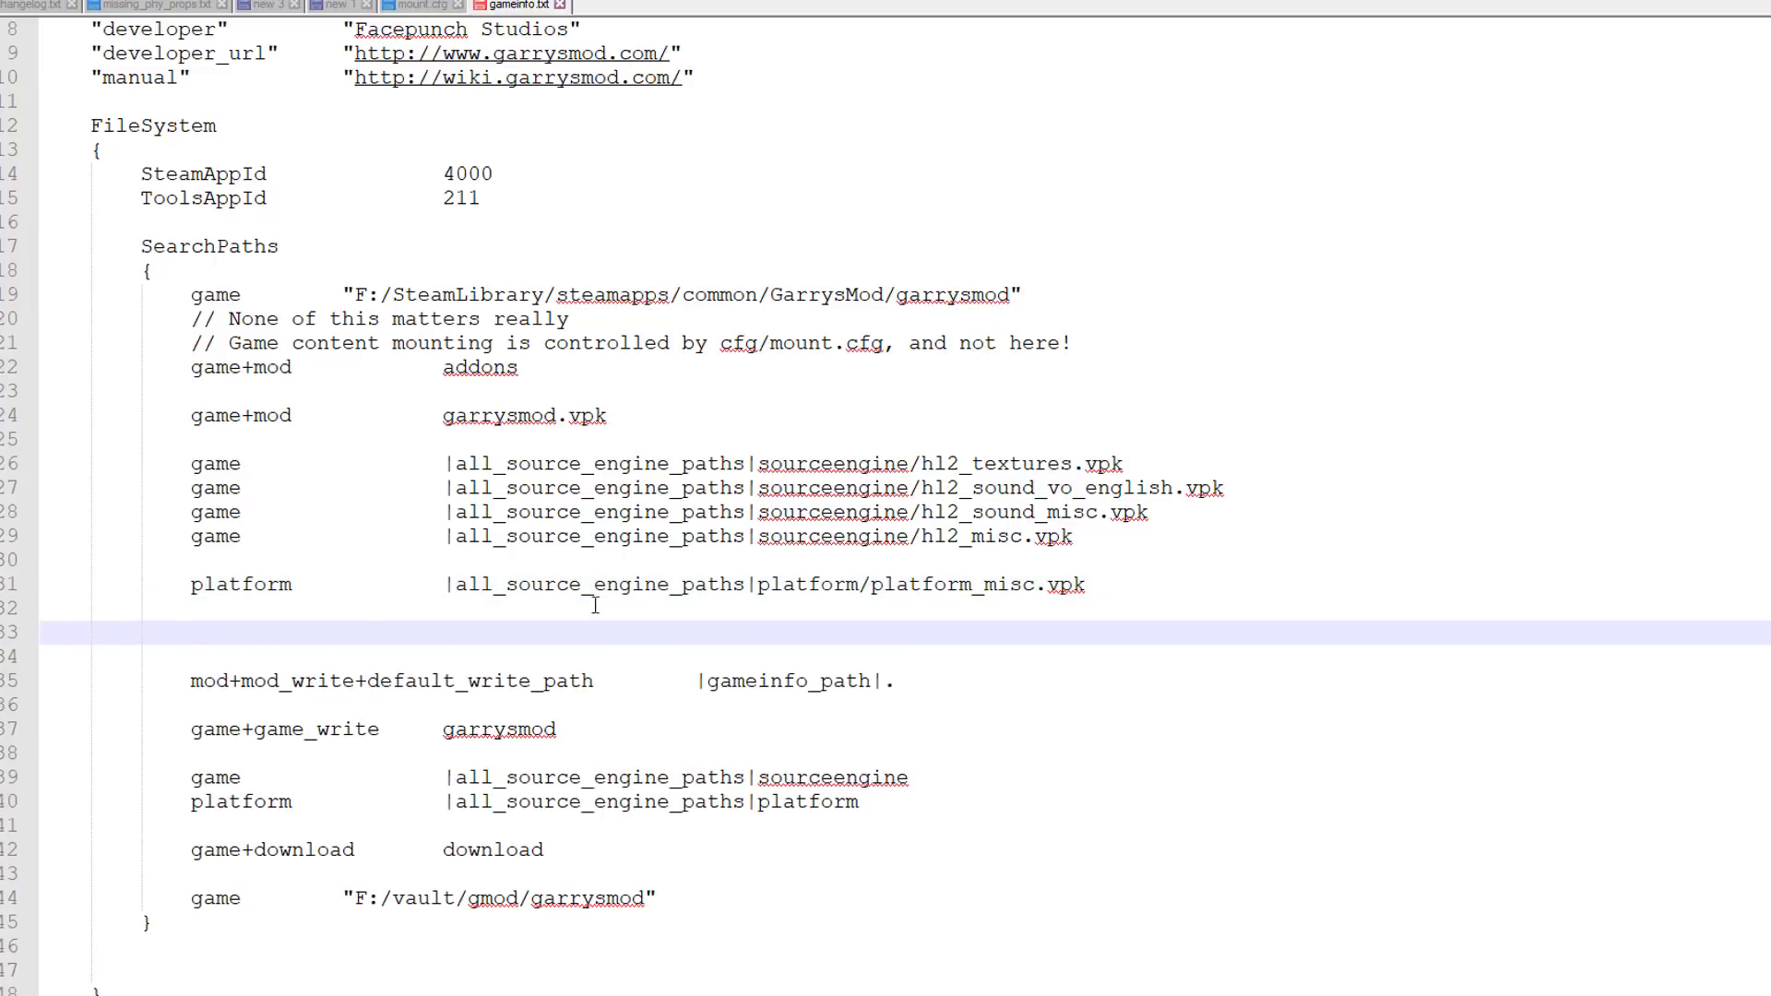
key("Return")
key("BackSpace")
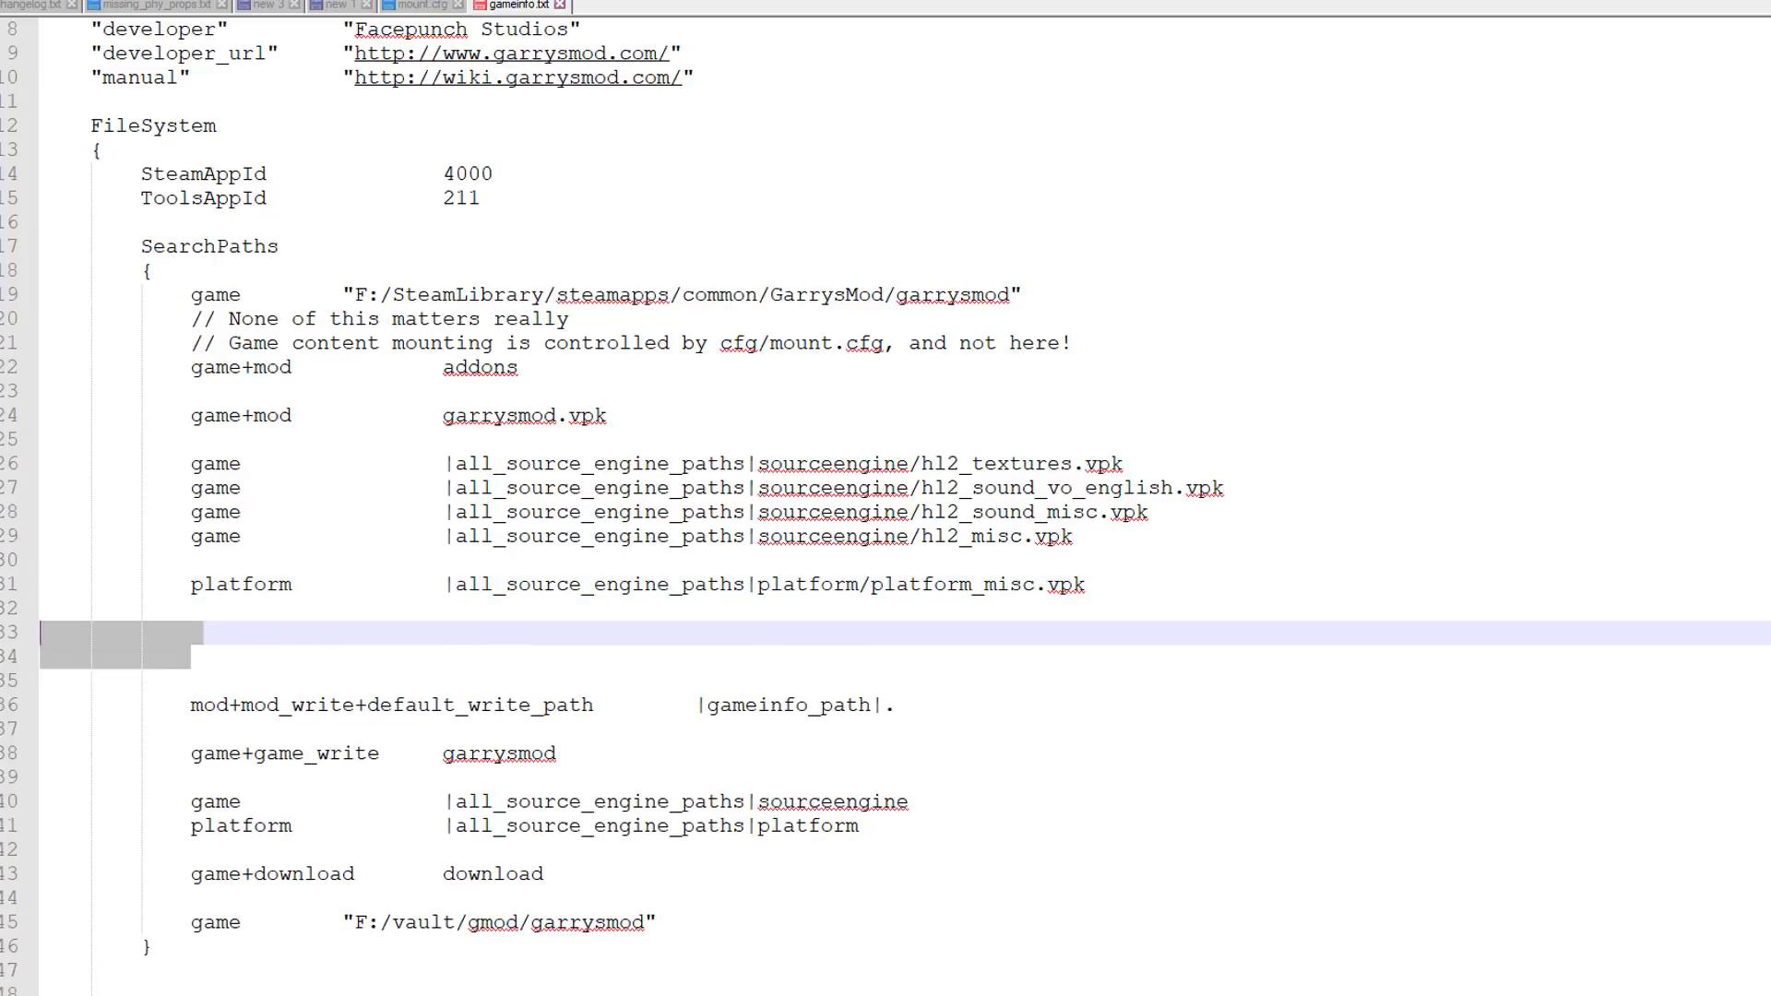
type("game\t\t\t\"F:/SteamLibrary/steamapps/common/Team Fortress 2/tf/tf2_lv.vpk\" \t\tgame\t\t\t\"F:/SteamLibrary/steamapps/common/Team Fortress 2/tf/tf2_textures.vpk\"")
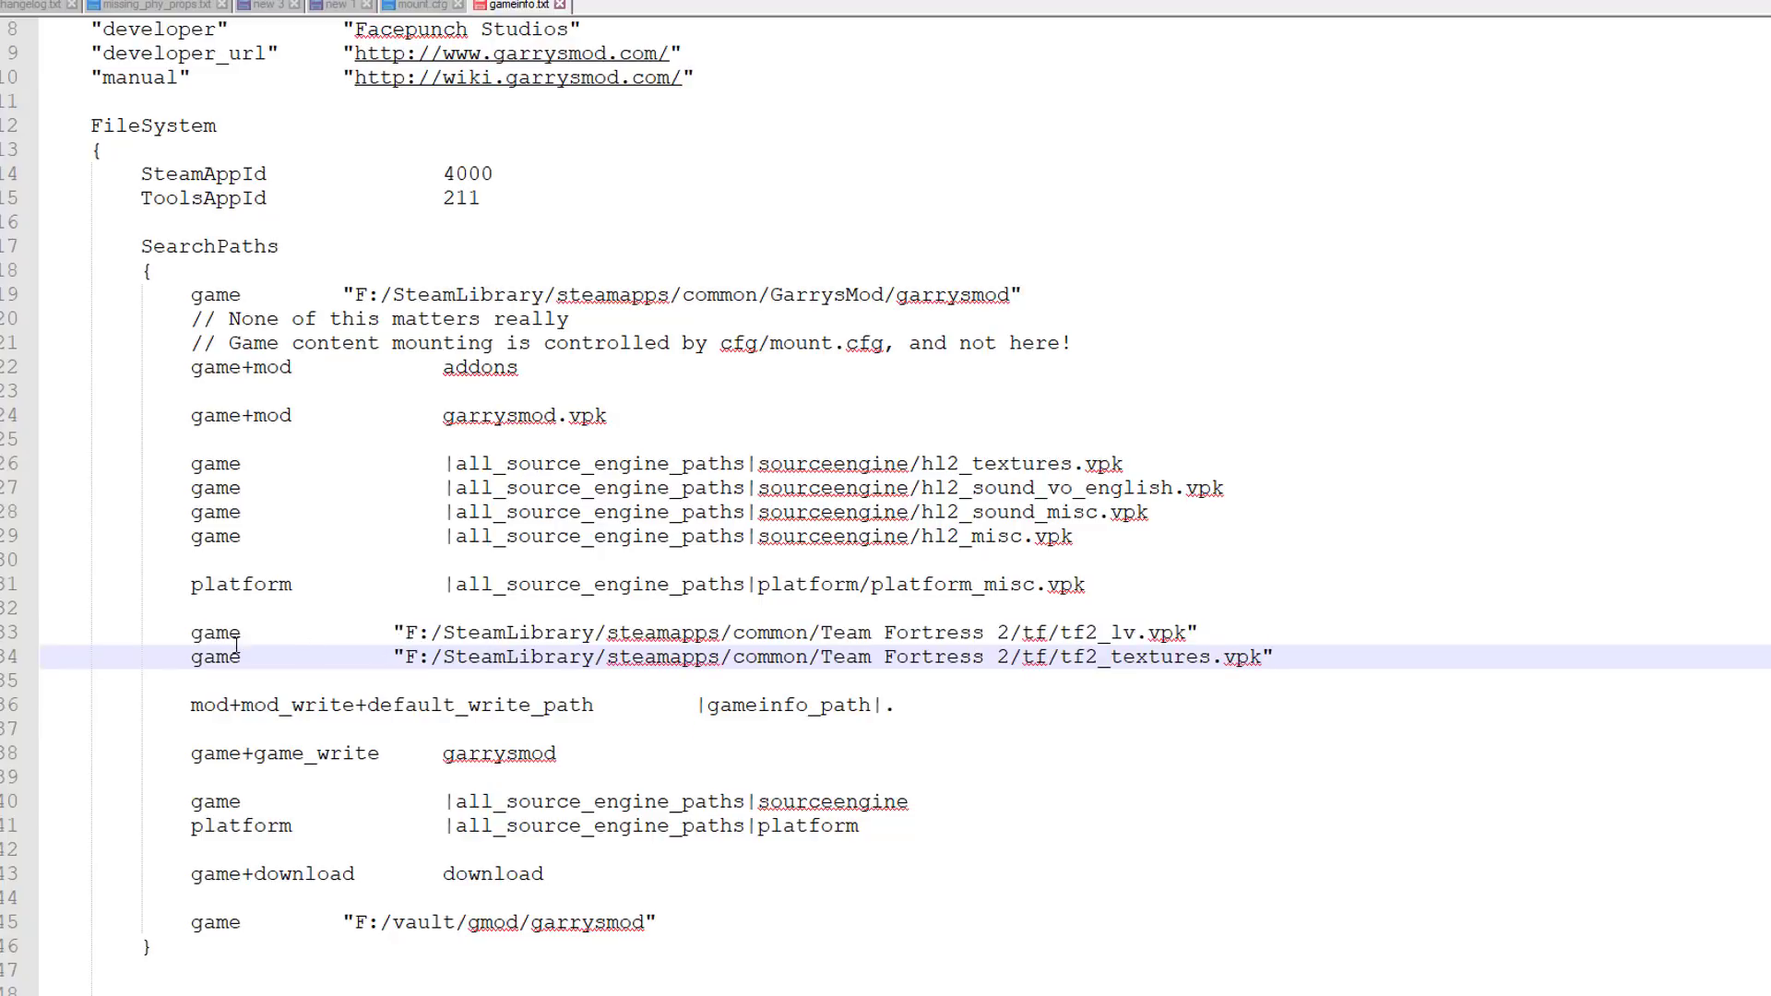
Indent the two Team Fortress 2 paths one more tab to align them with the other search paths.
left_click_drag(1187, 636, 1062, 636)
left_click(1174, 657)
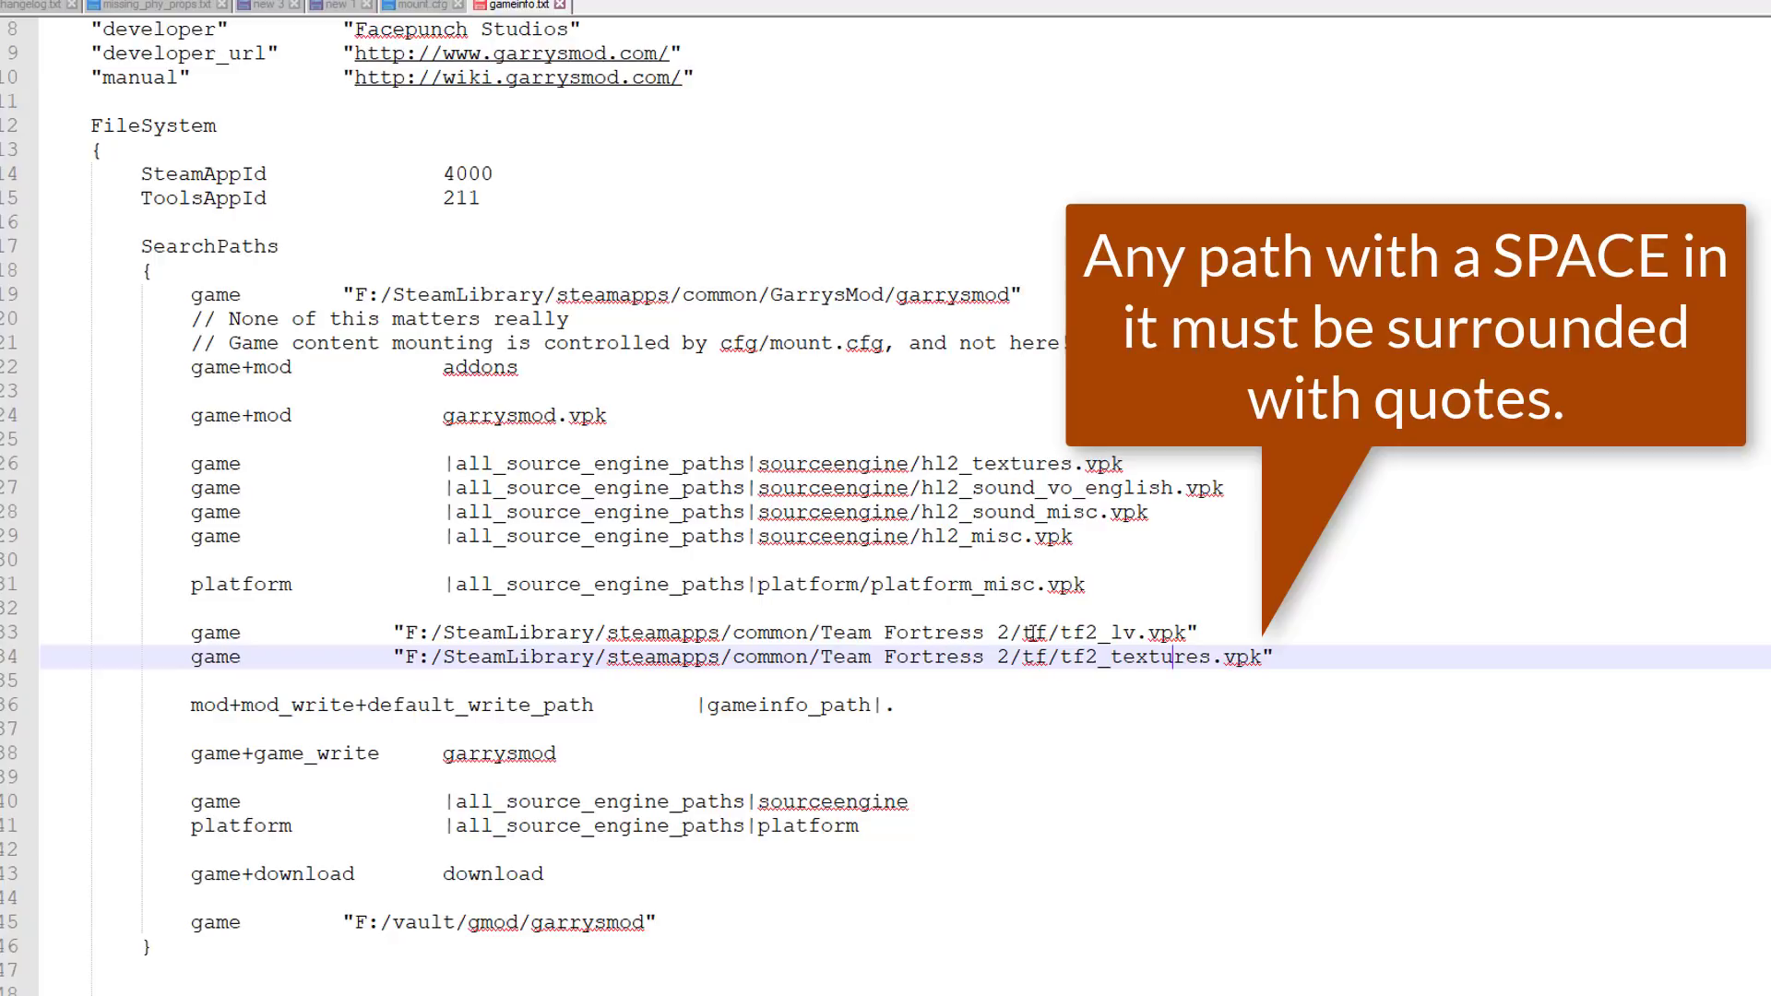
left_click_drag(1062, 633, 1187, 634)
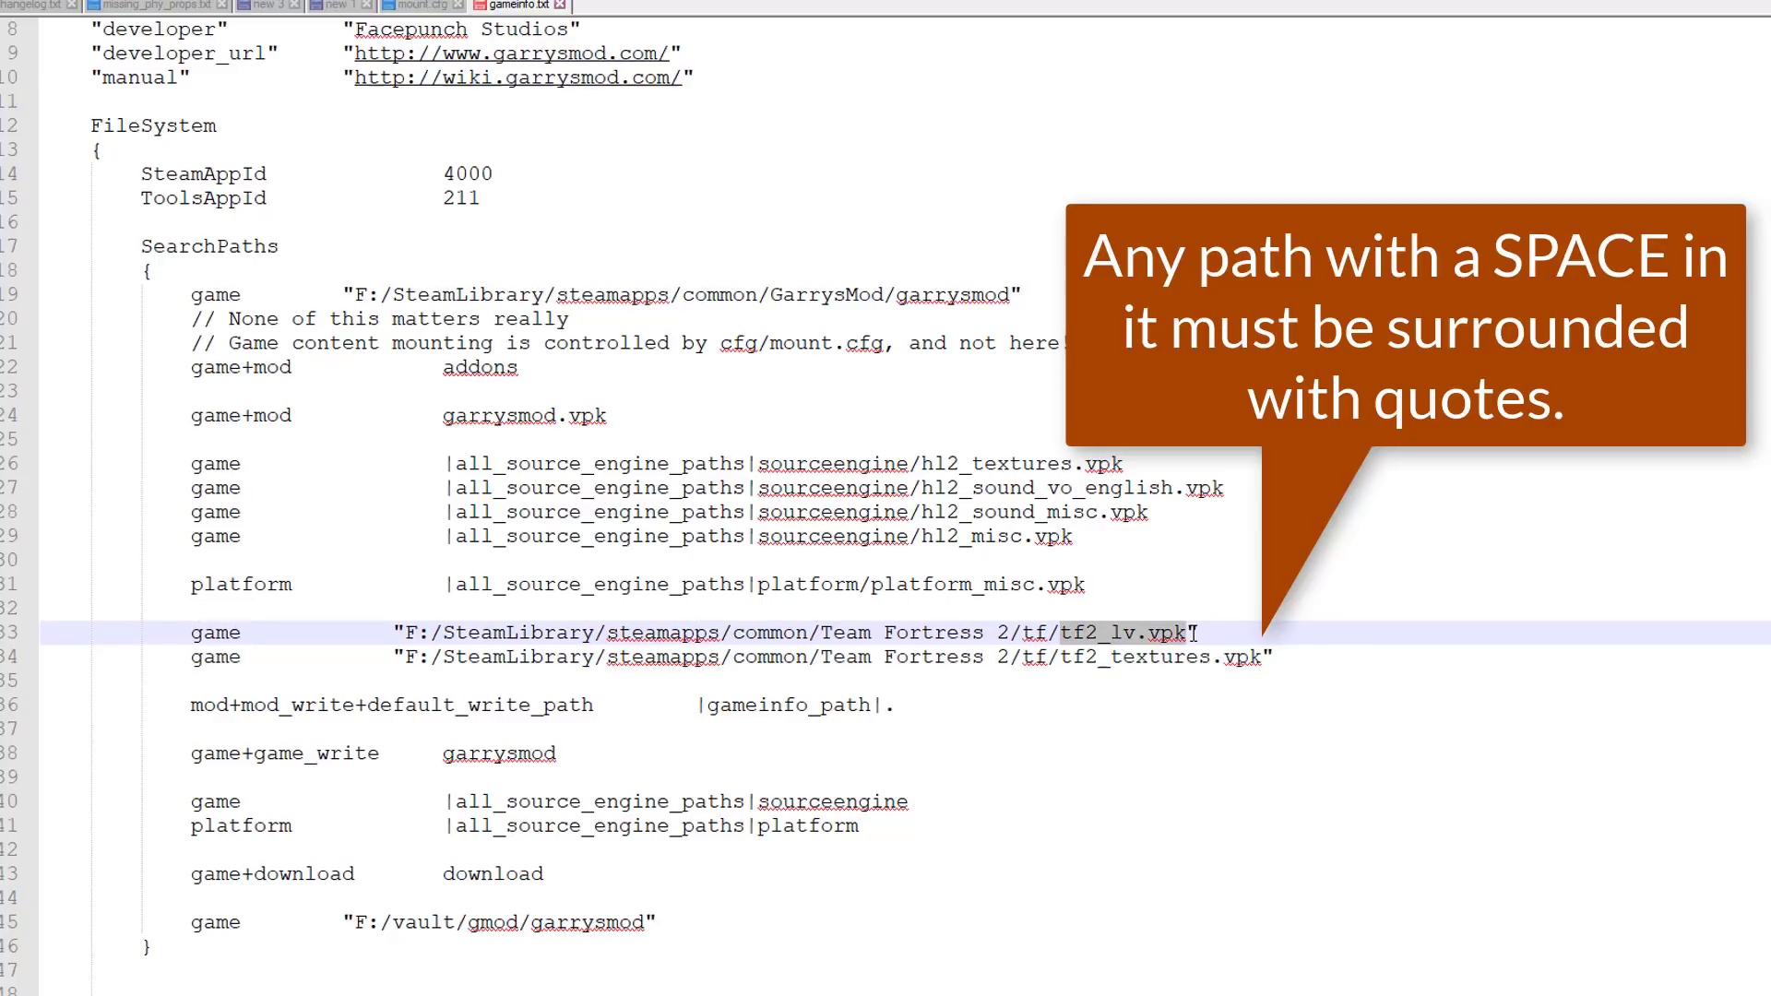
left_click(392, 633)
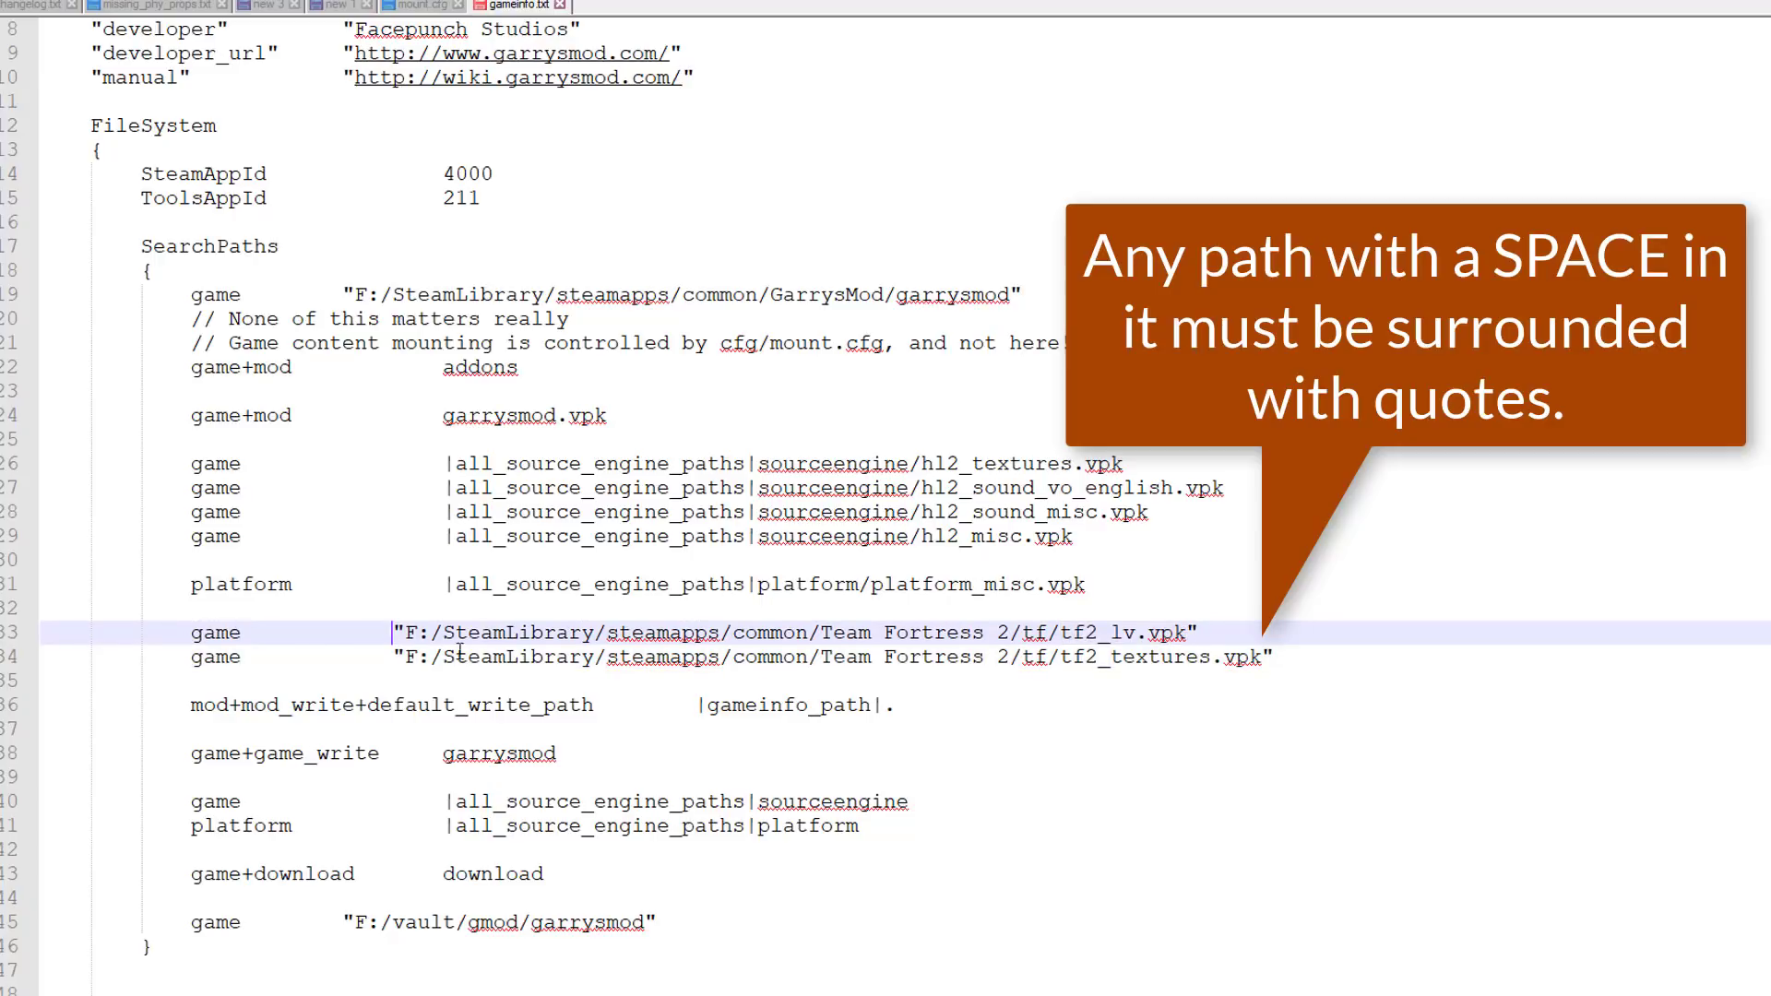
key("Tab")
left_click(395, 657)
key("Tab")
left_click(1354, 653)
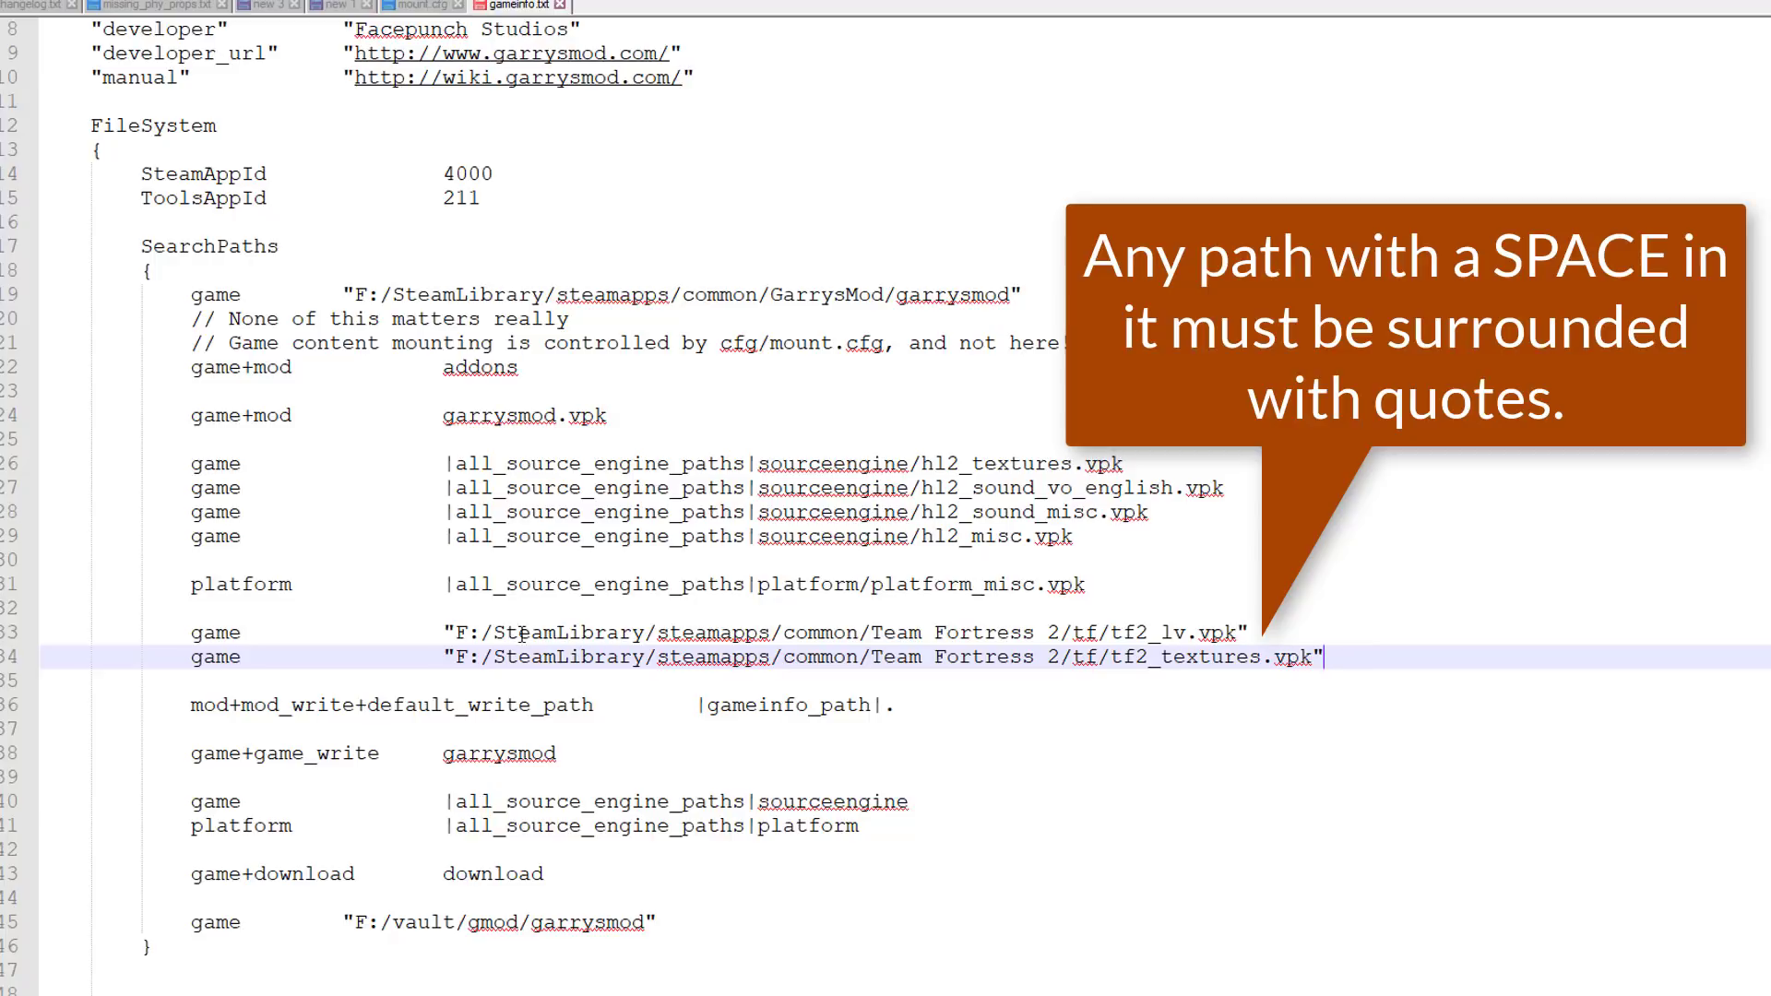
Save gameinfo.txt, minimize the text editor and file browser, and return to 3ds Max.
left_click_drag(456, 631, 1200, 633)
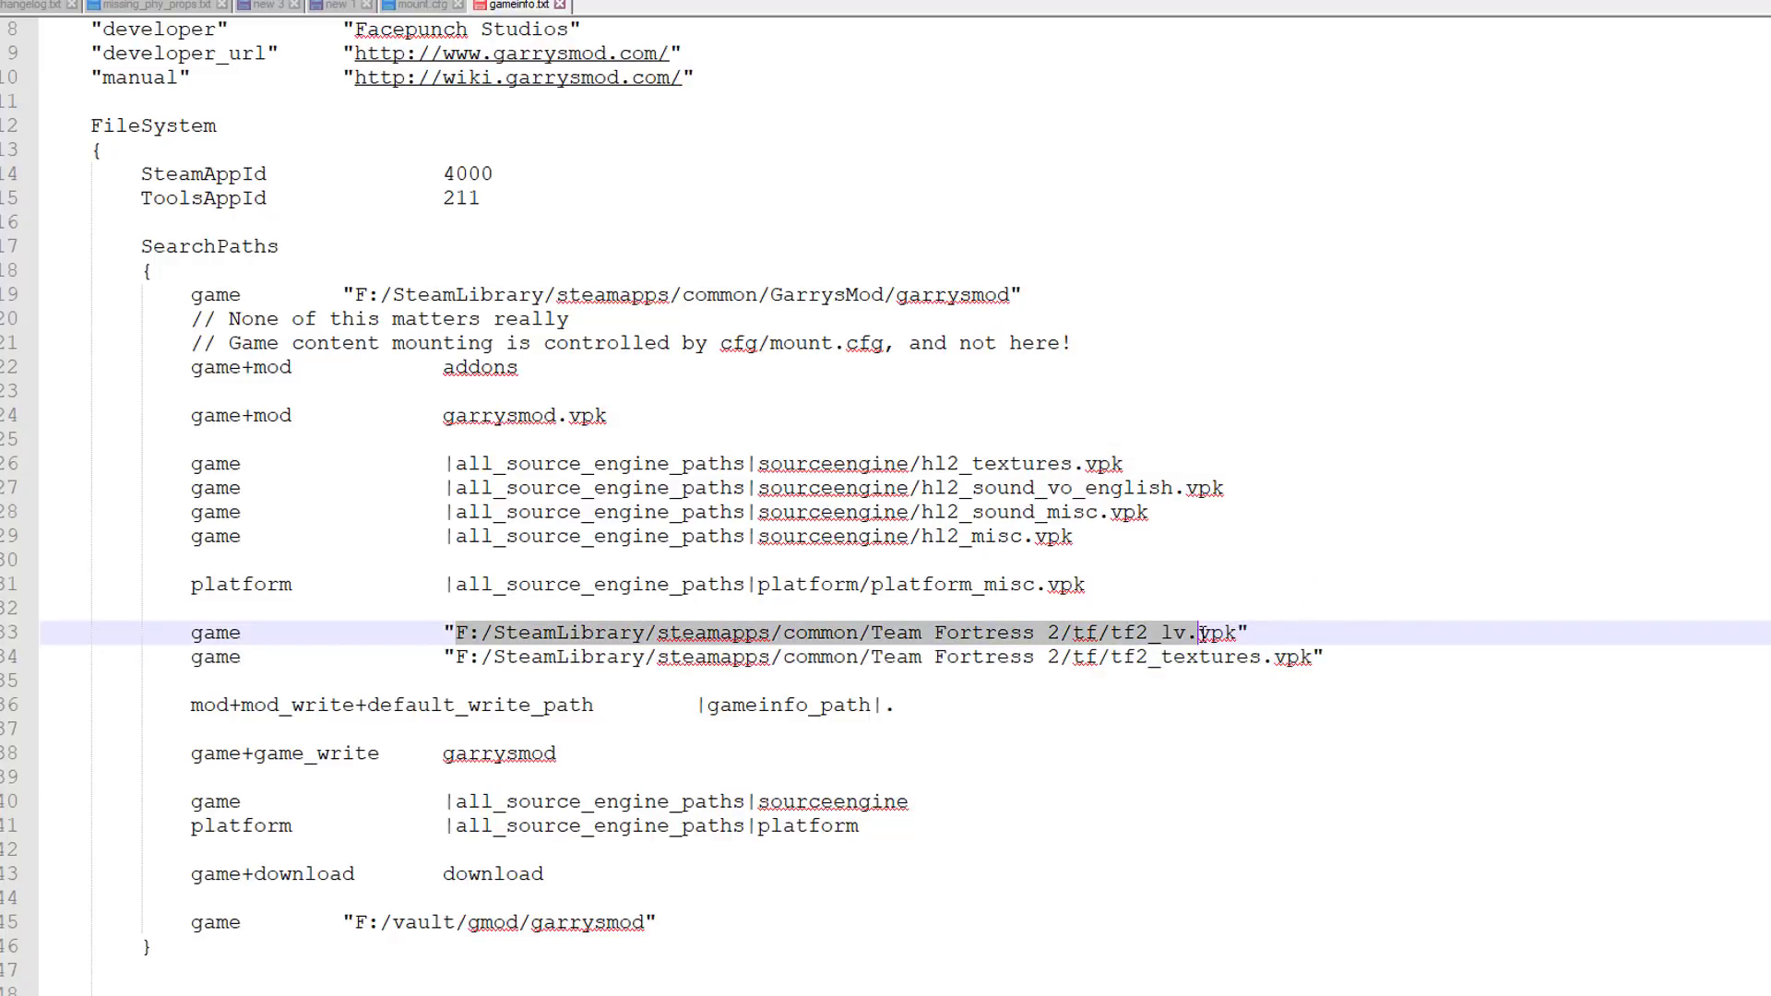
left_click(1368, 657)
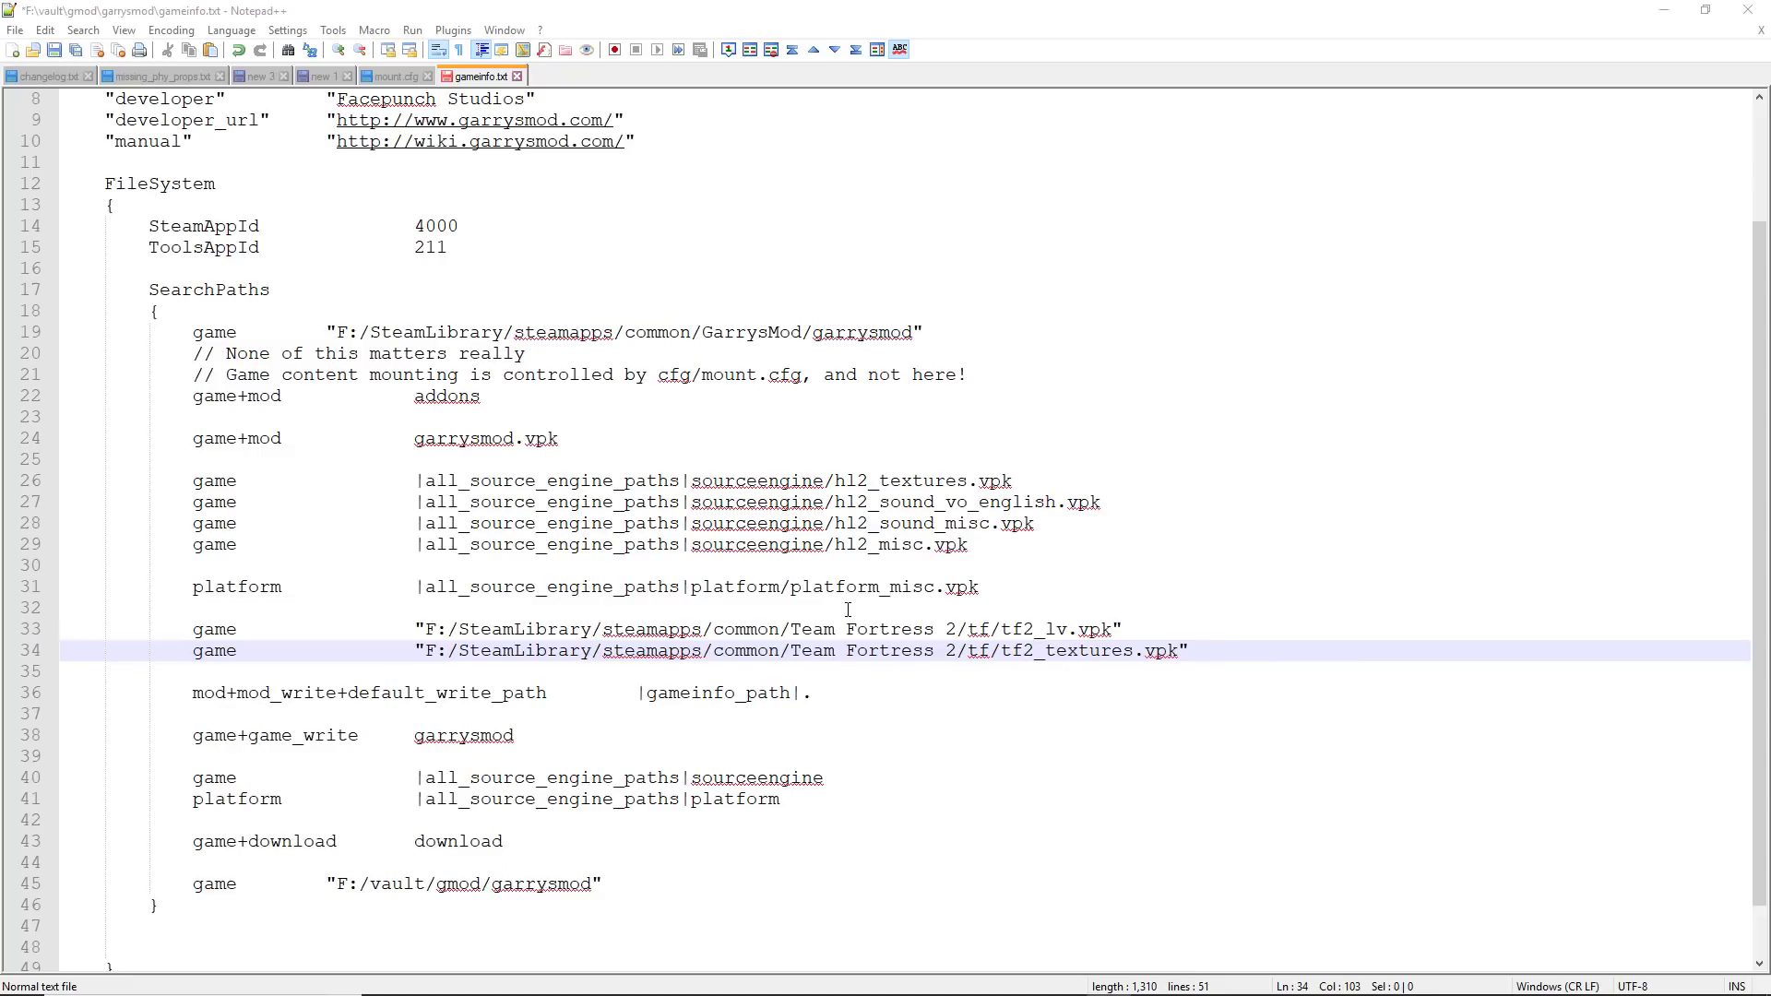
left_click(848, 610)
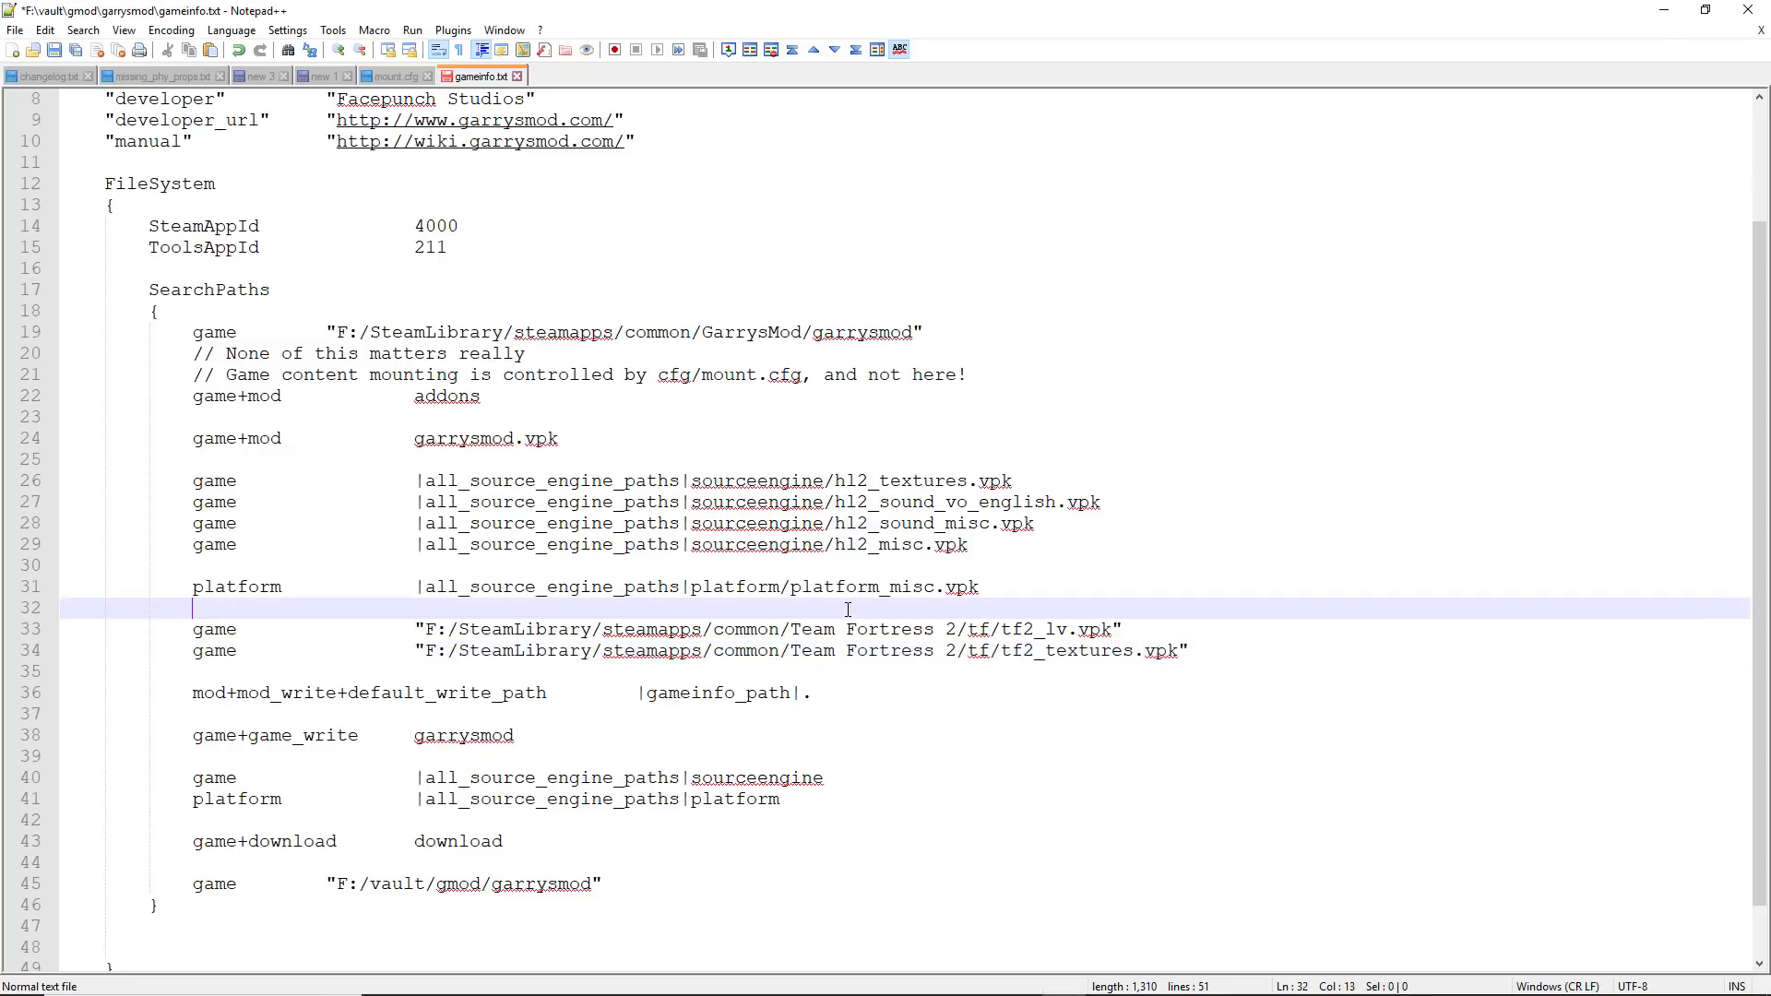
key("ctrl+s")
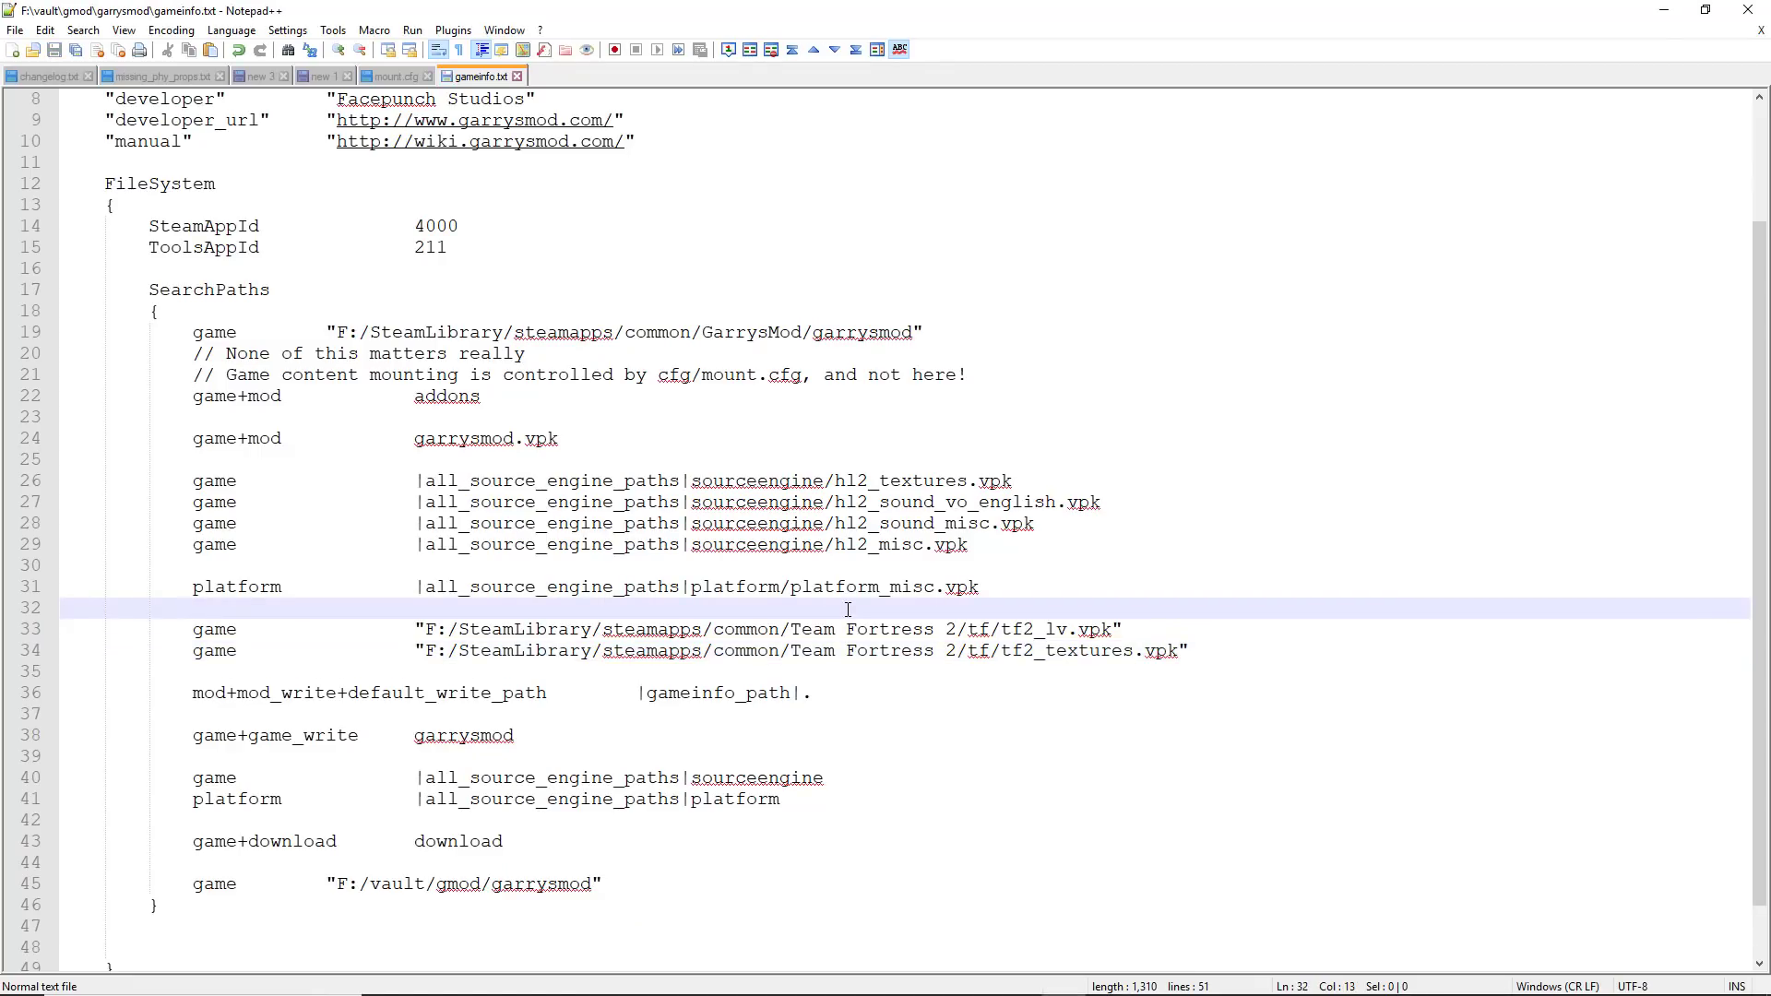
left_click(1668, 17)
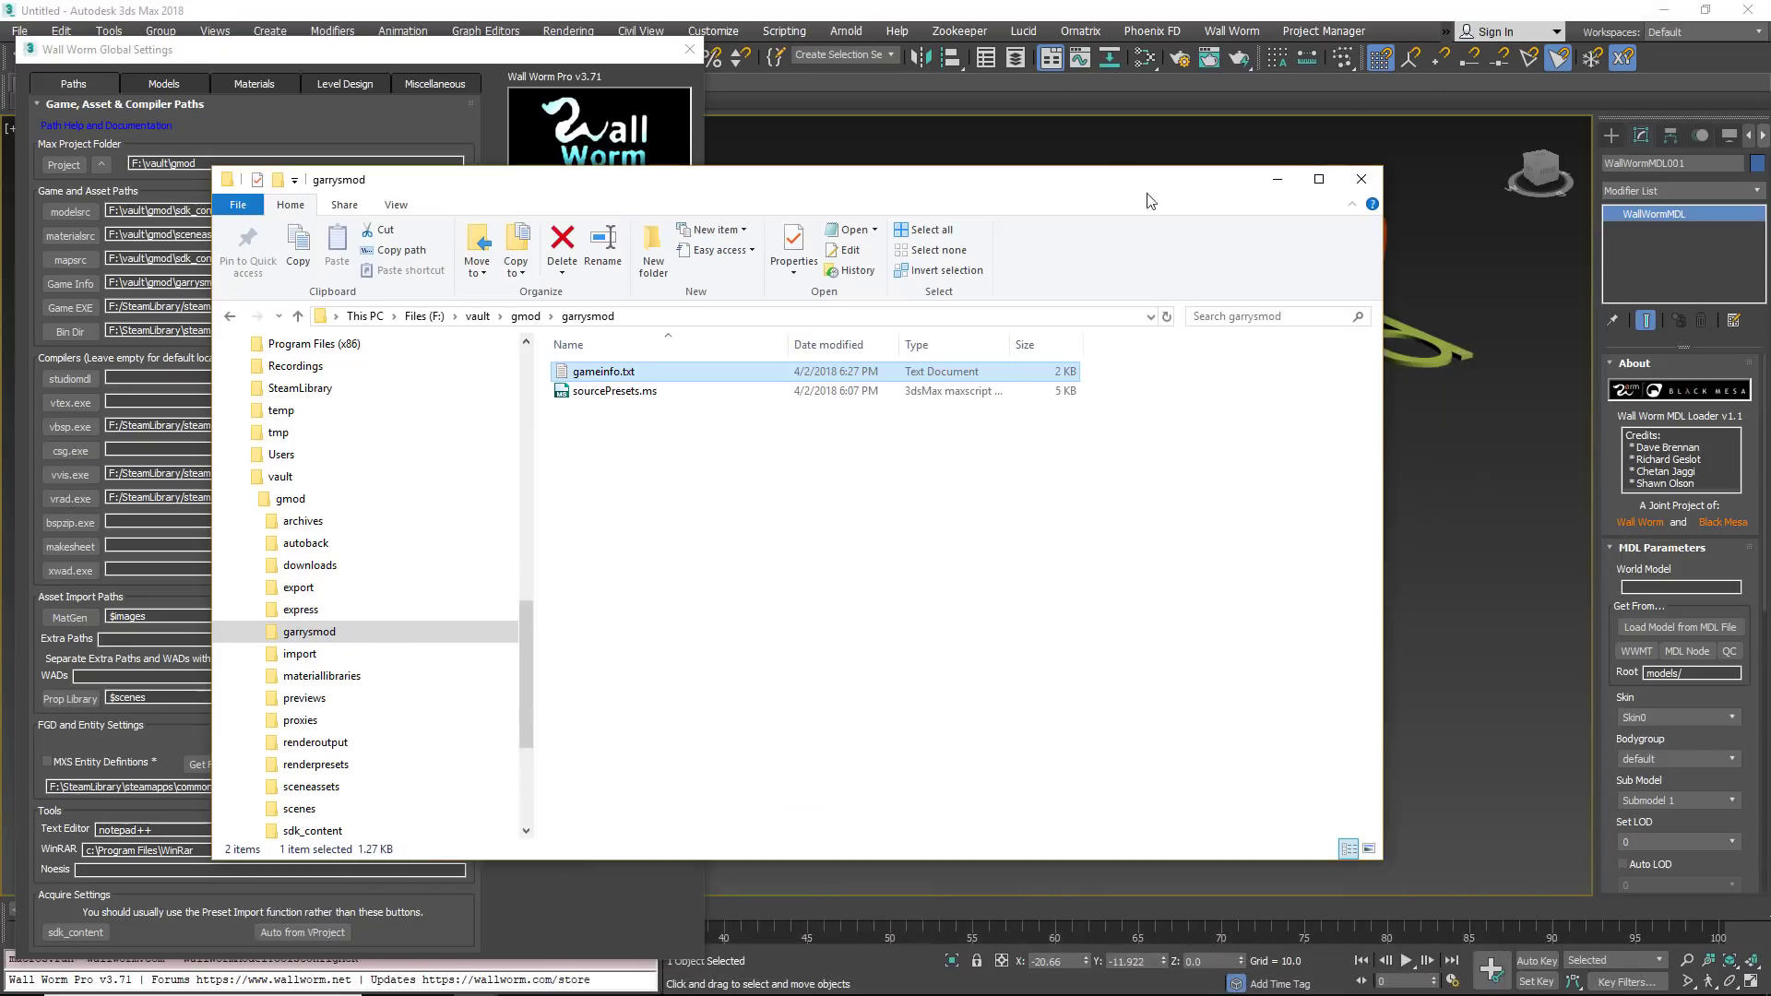
left_click(1278, 181)
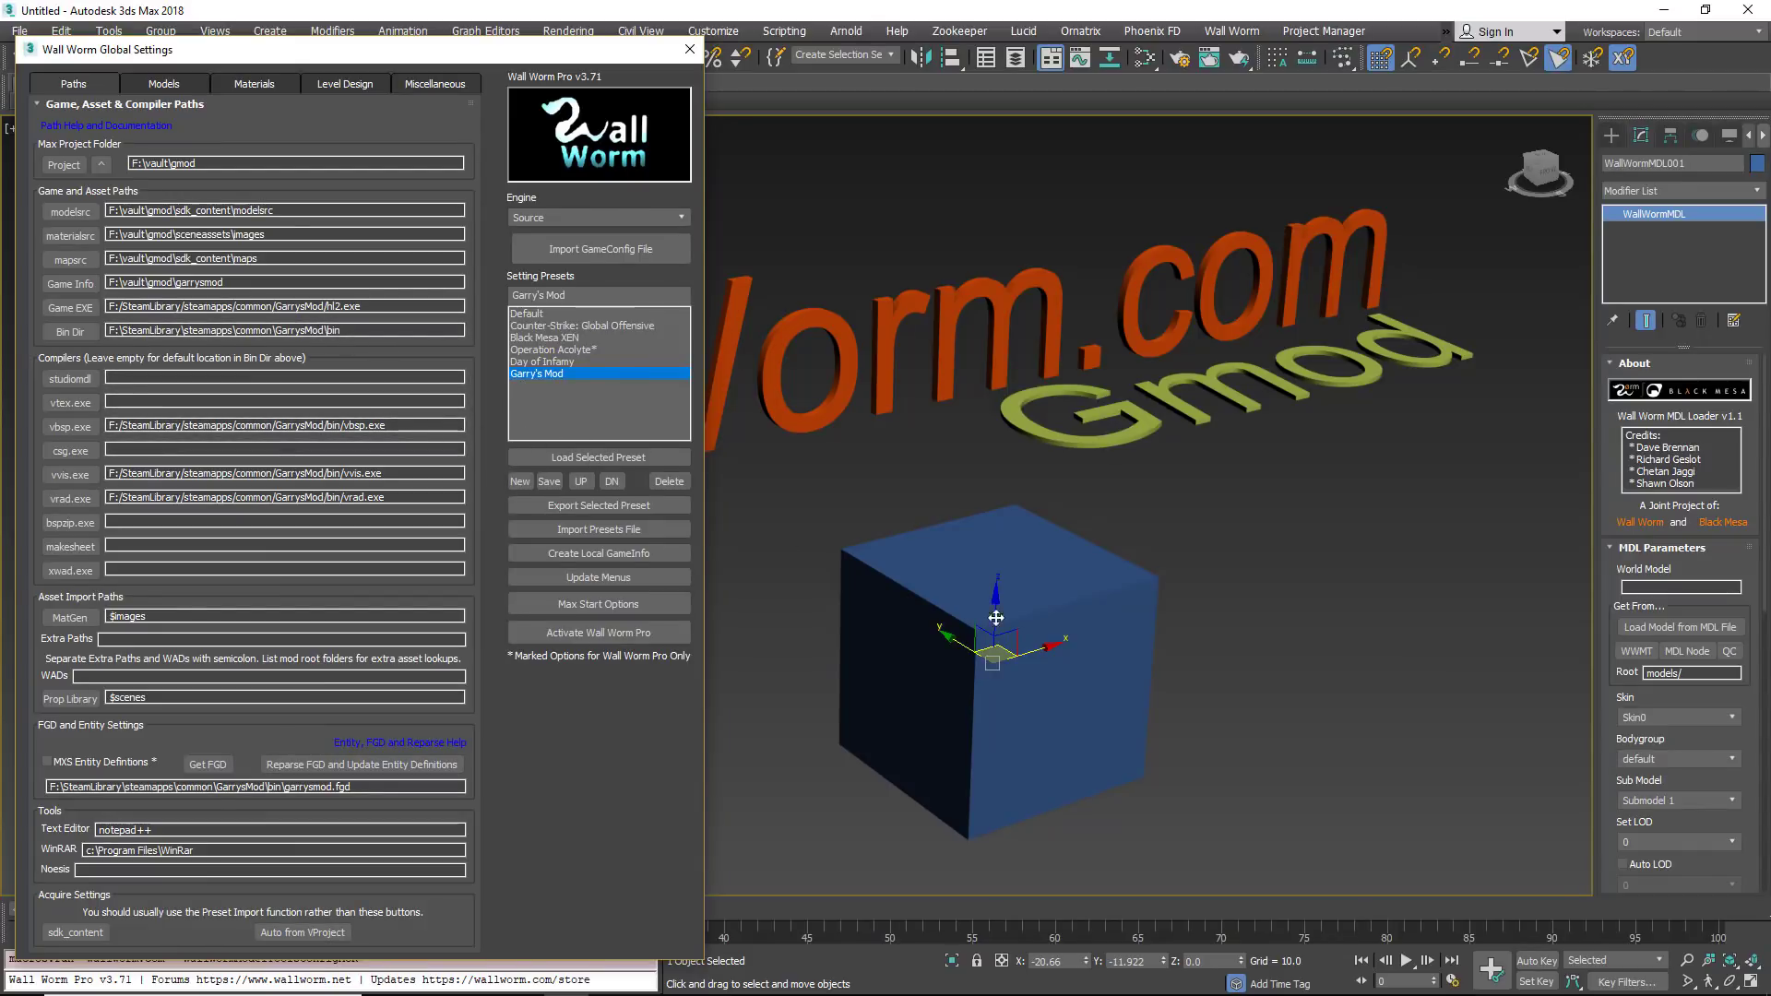
Delete the blue WallWormMDL box from the scene.
left_click(1199, 721)
left_click(1035, 657)
key("Delete")
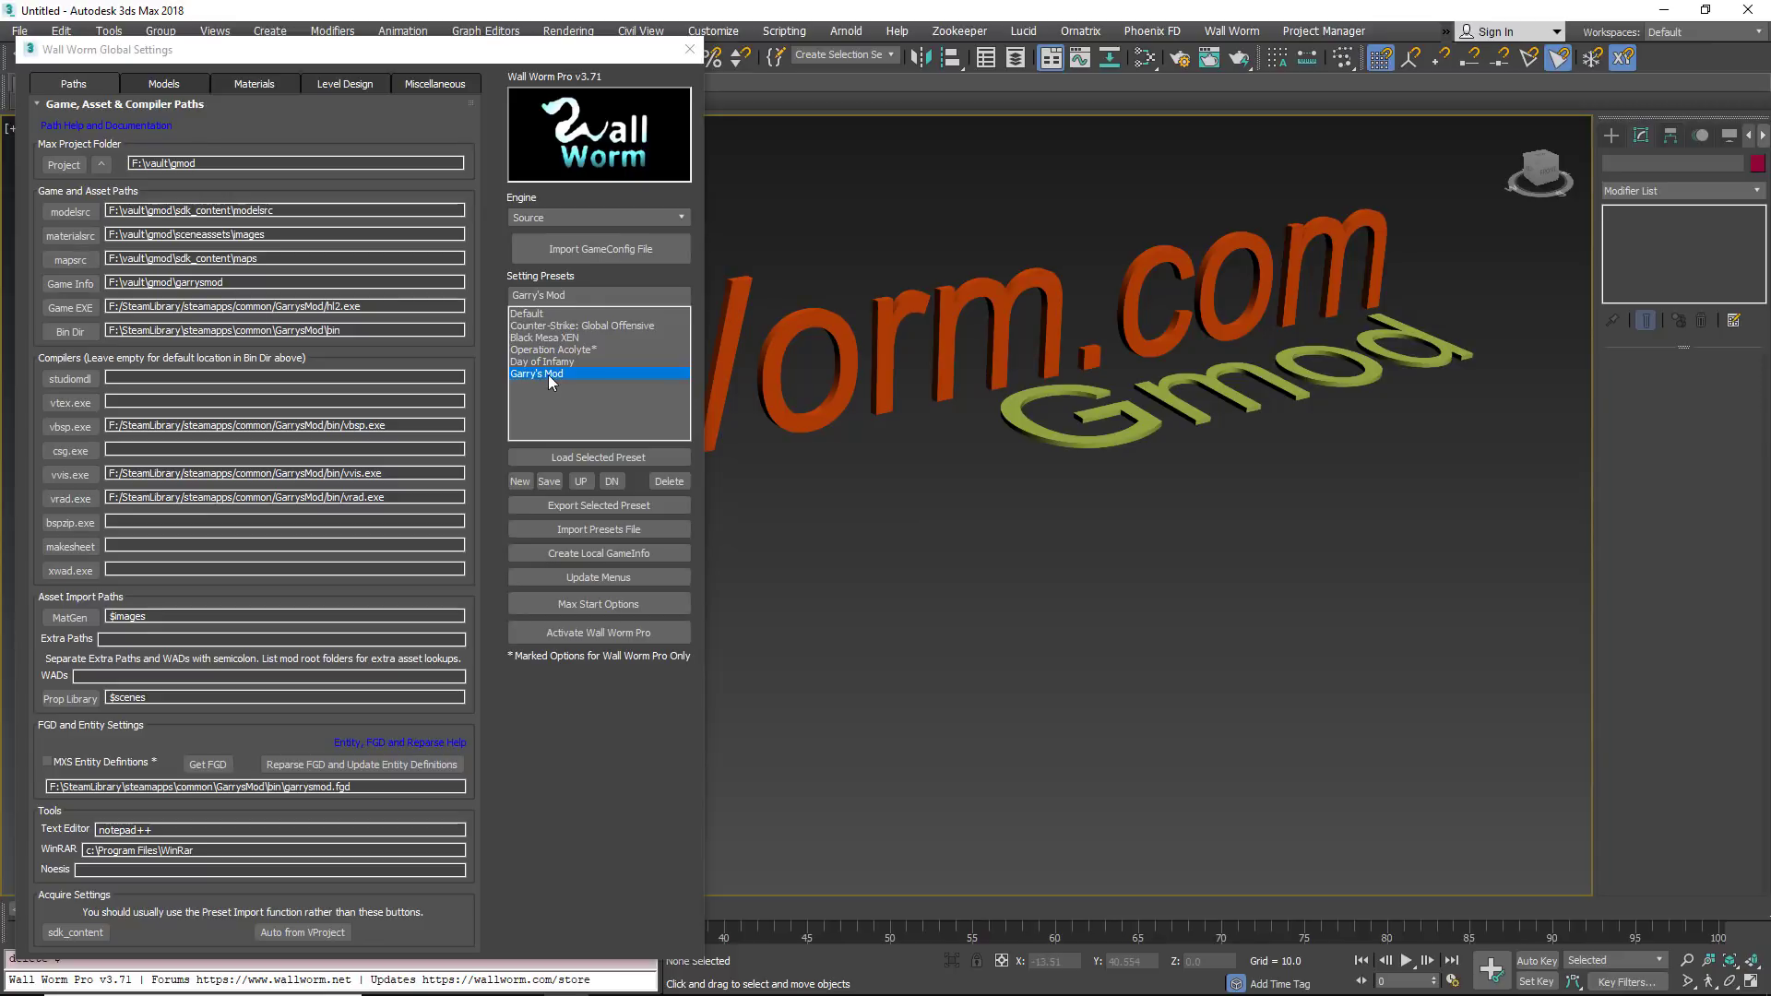
Load the Counter-Strike: Global Offensive preset and switch back by loading the Garry's Mod preset.
left_click(560, 327)
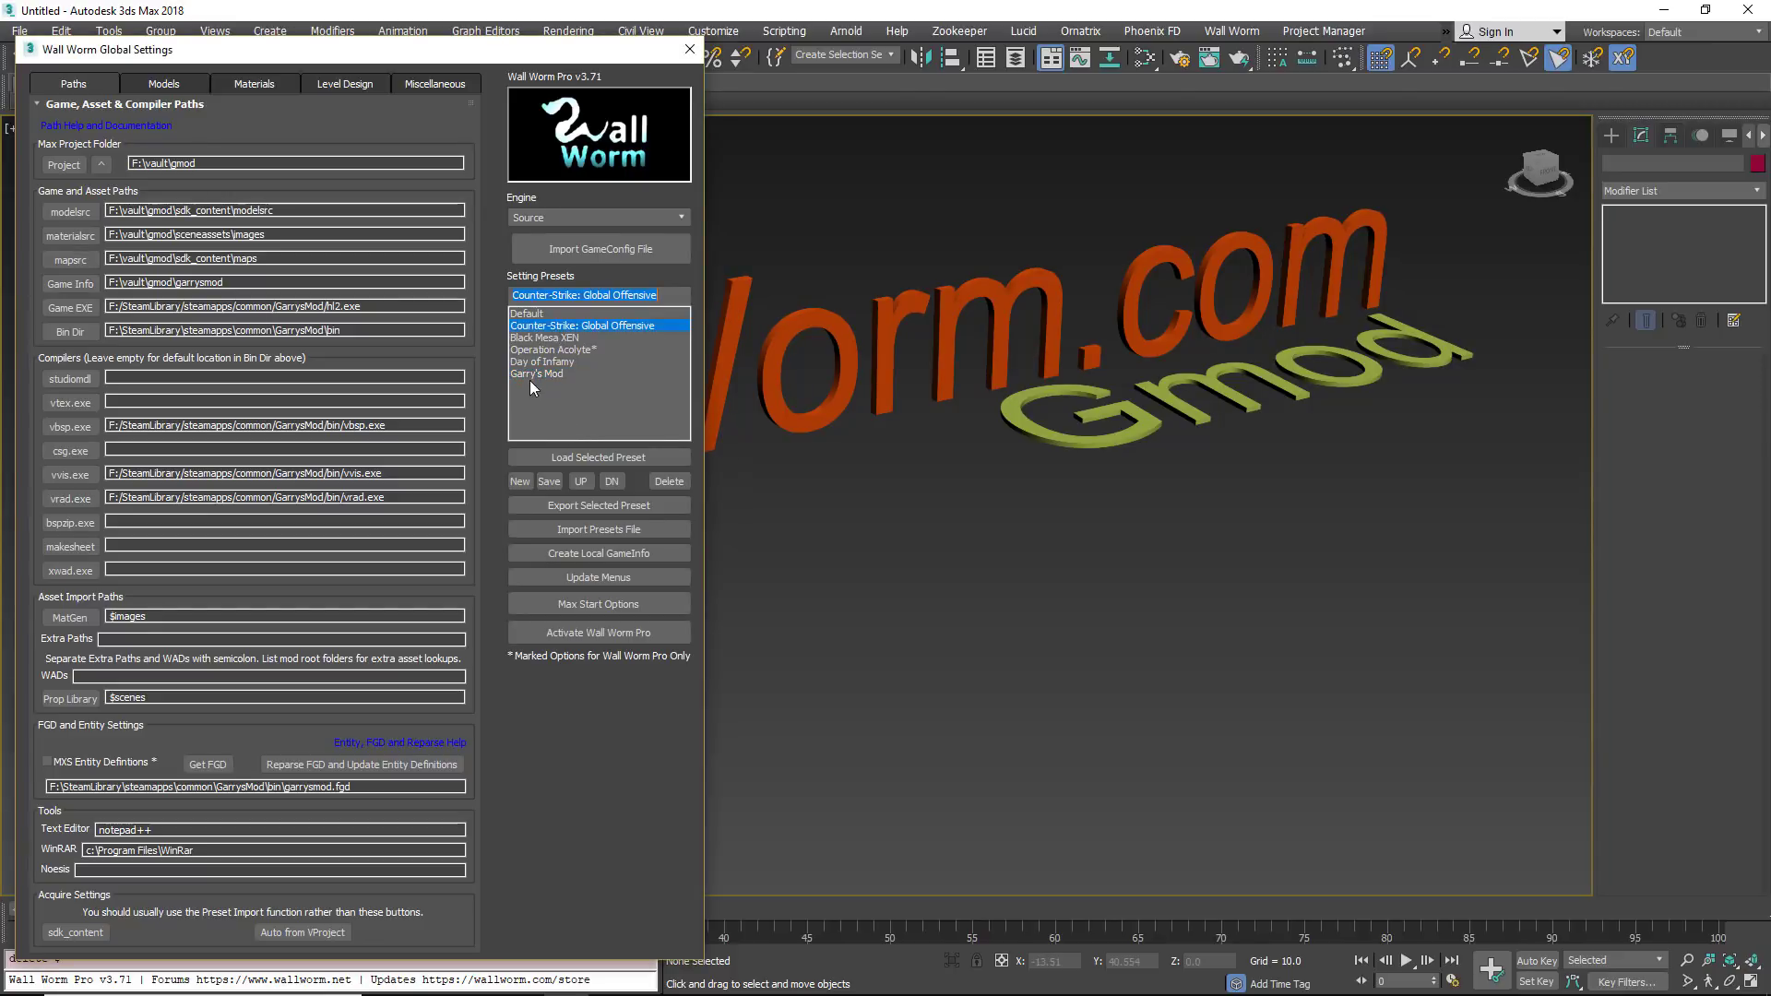
left_click(577, 461)
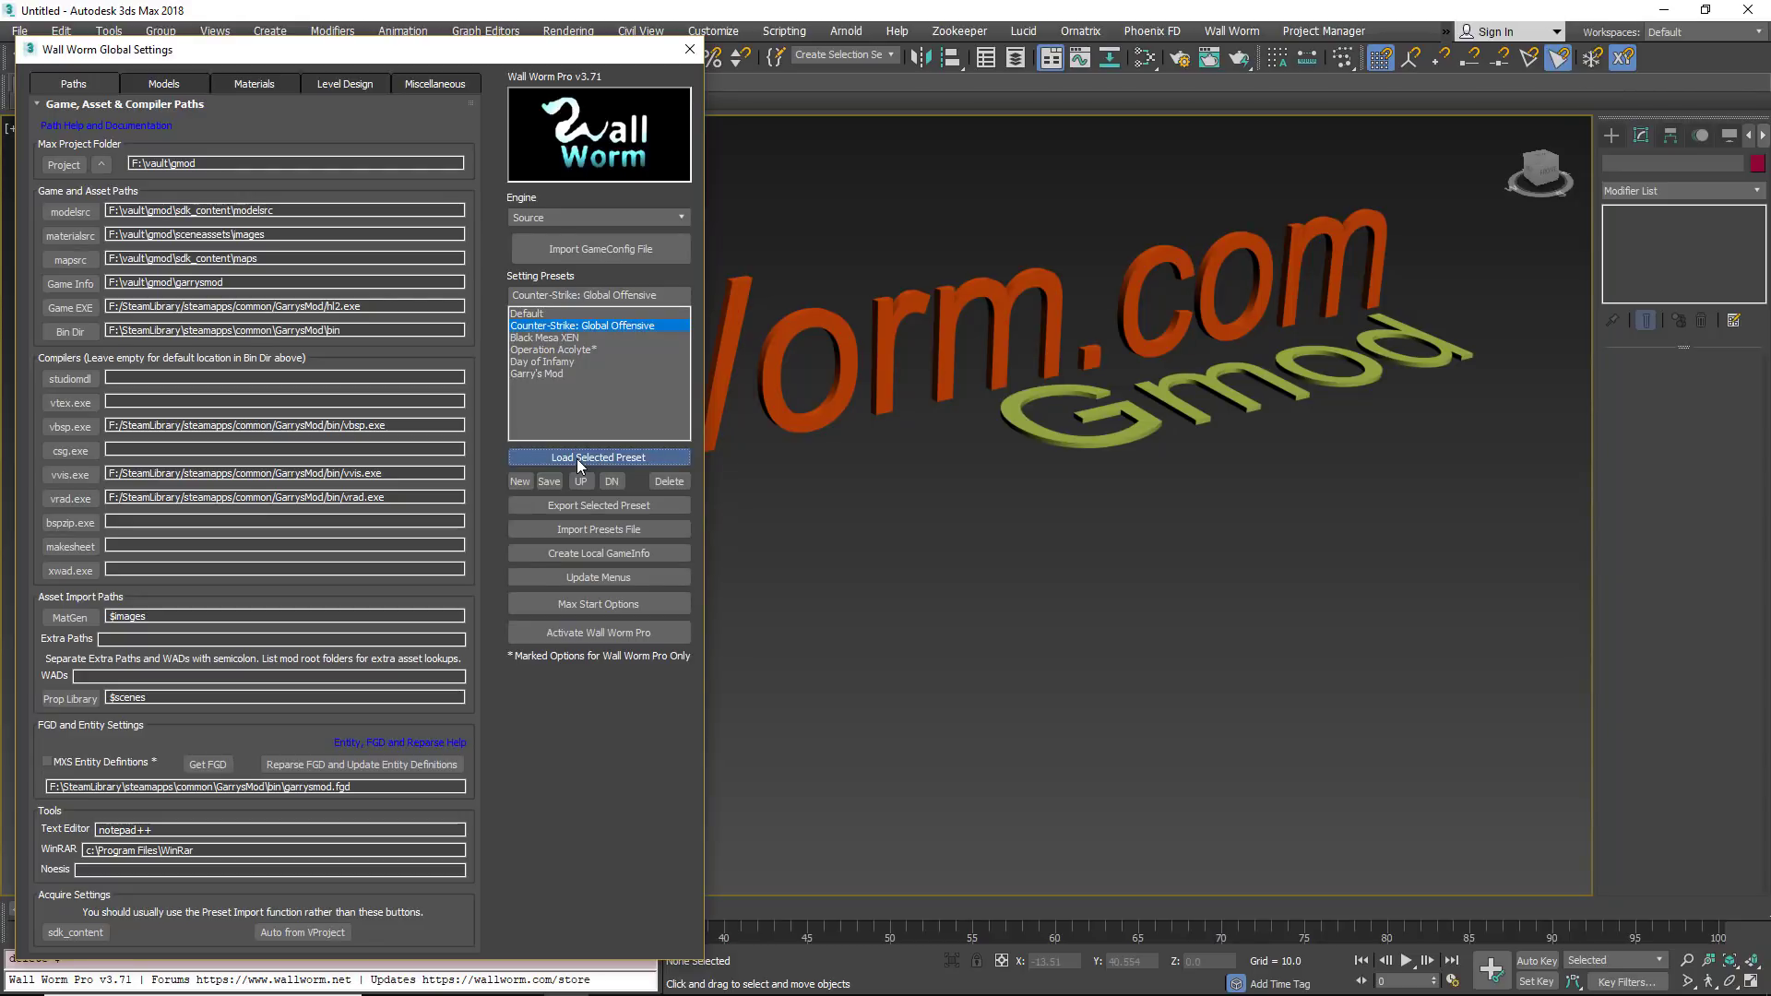
left_click(541, 376)
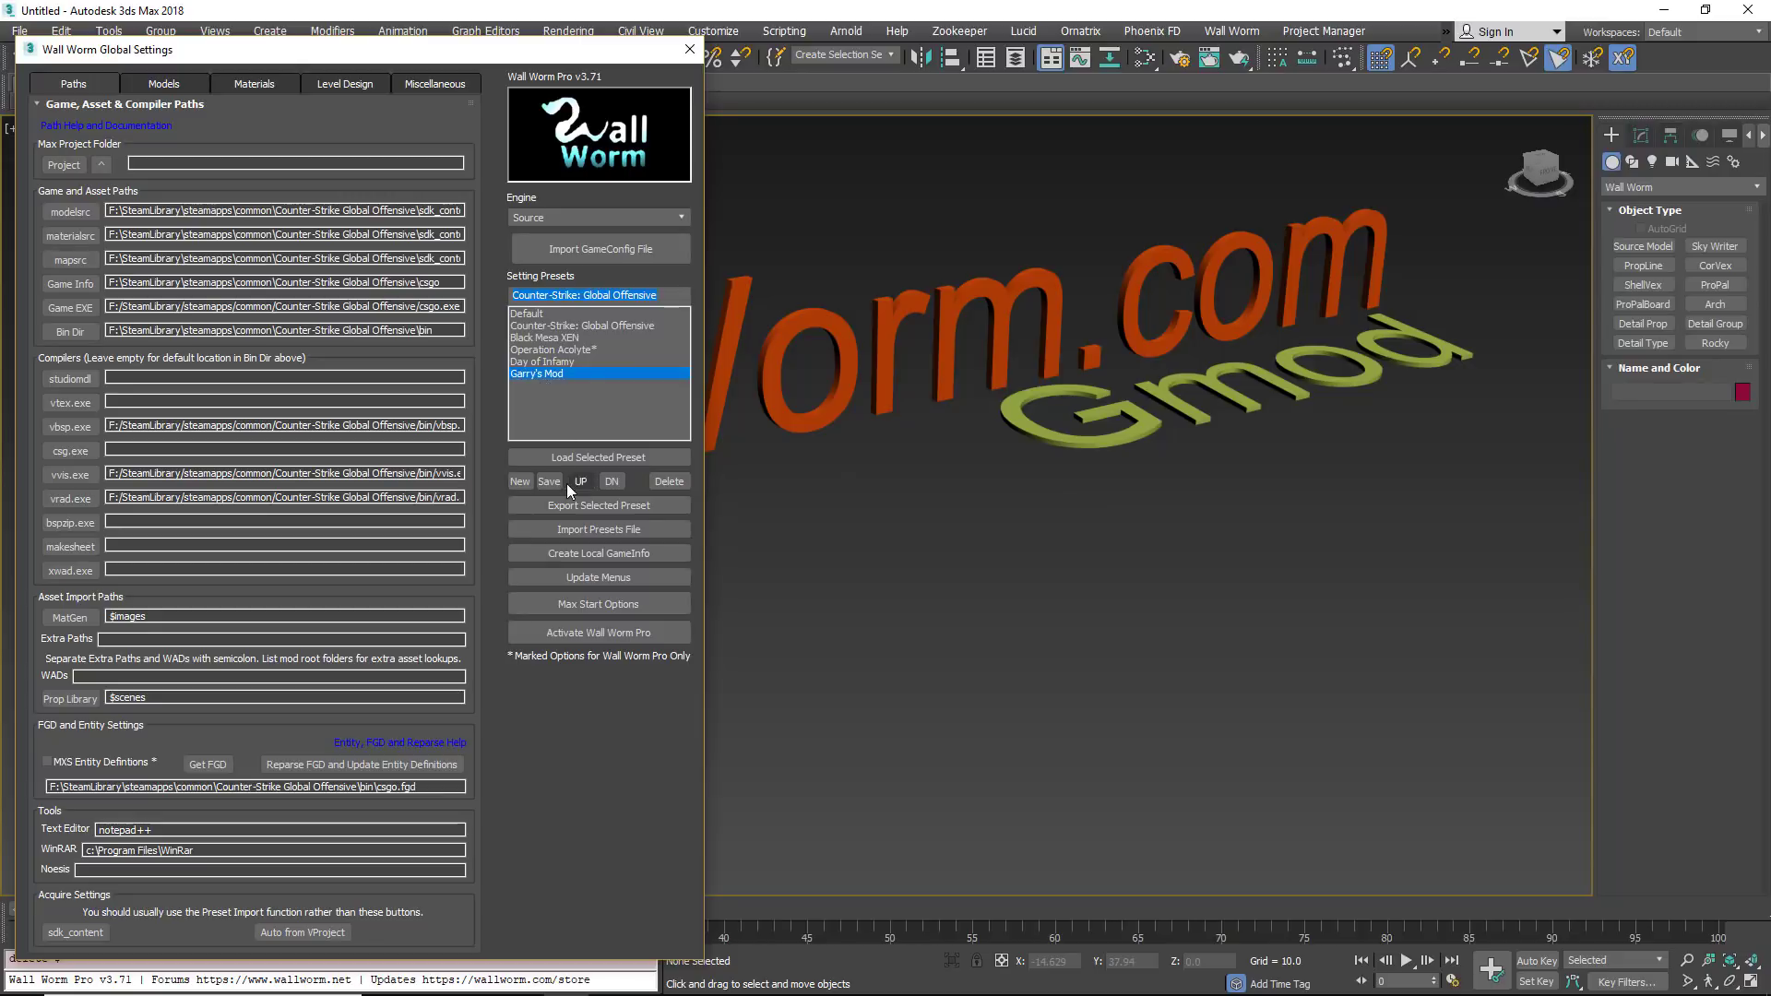
left_click(590, 460)
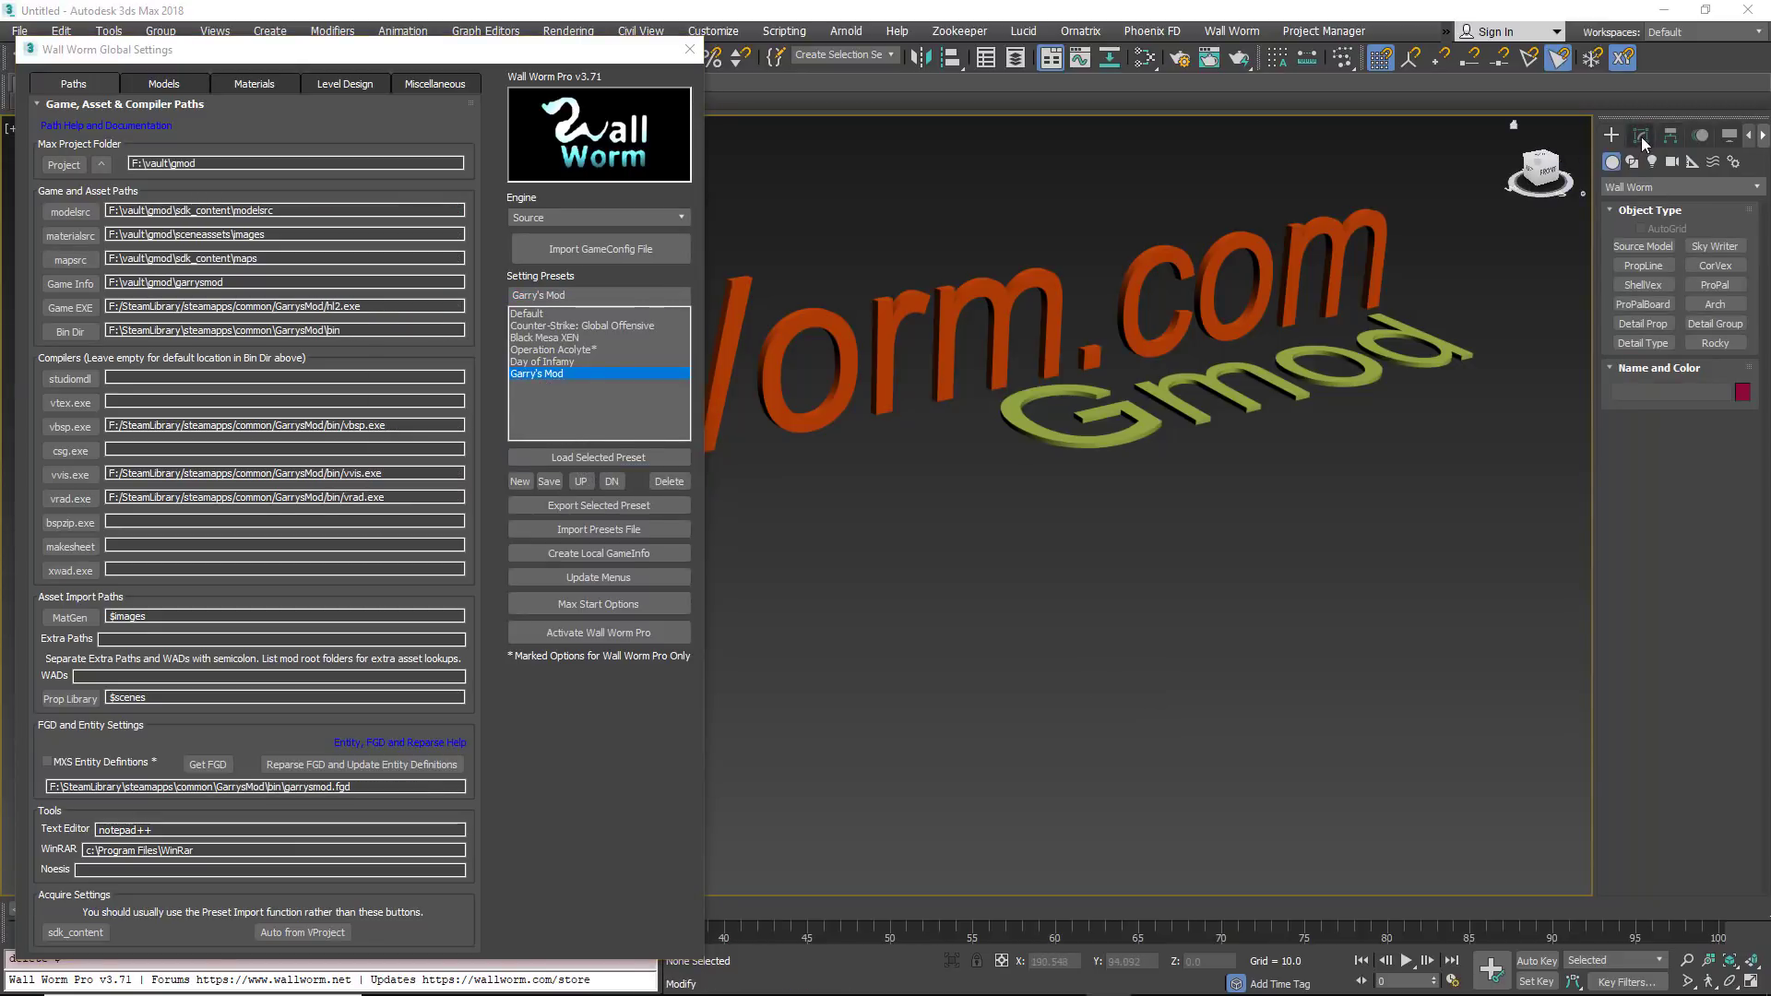
Place a Wall Worm Source Model object in the viewport below the Gmod text.
left_click(1631, 189)
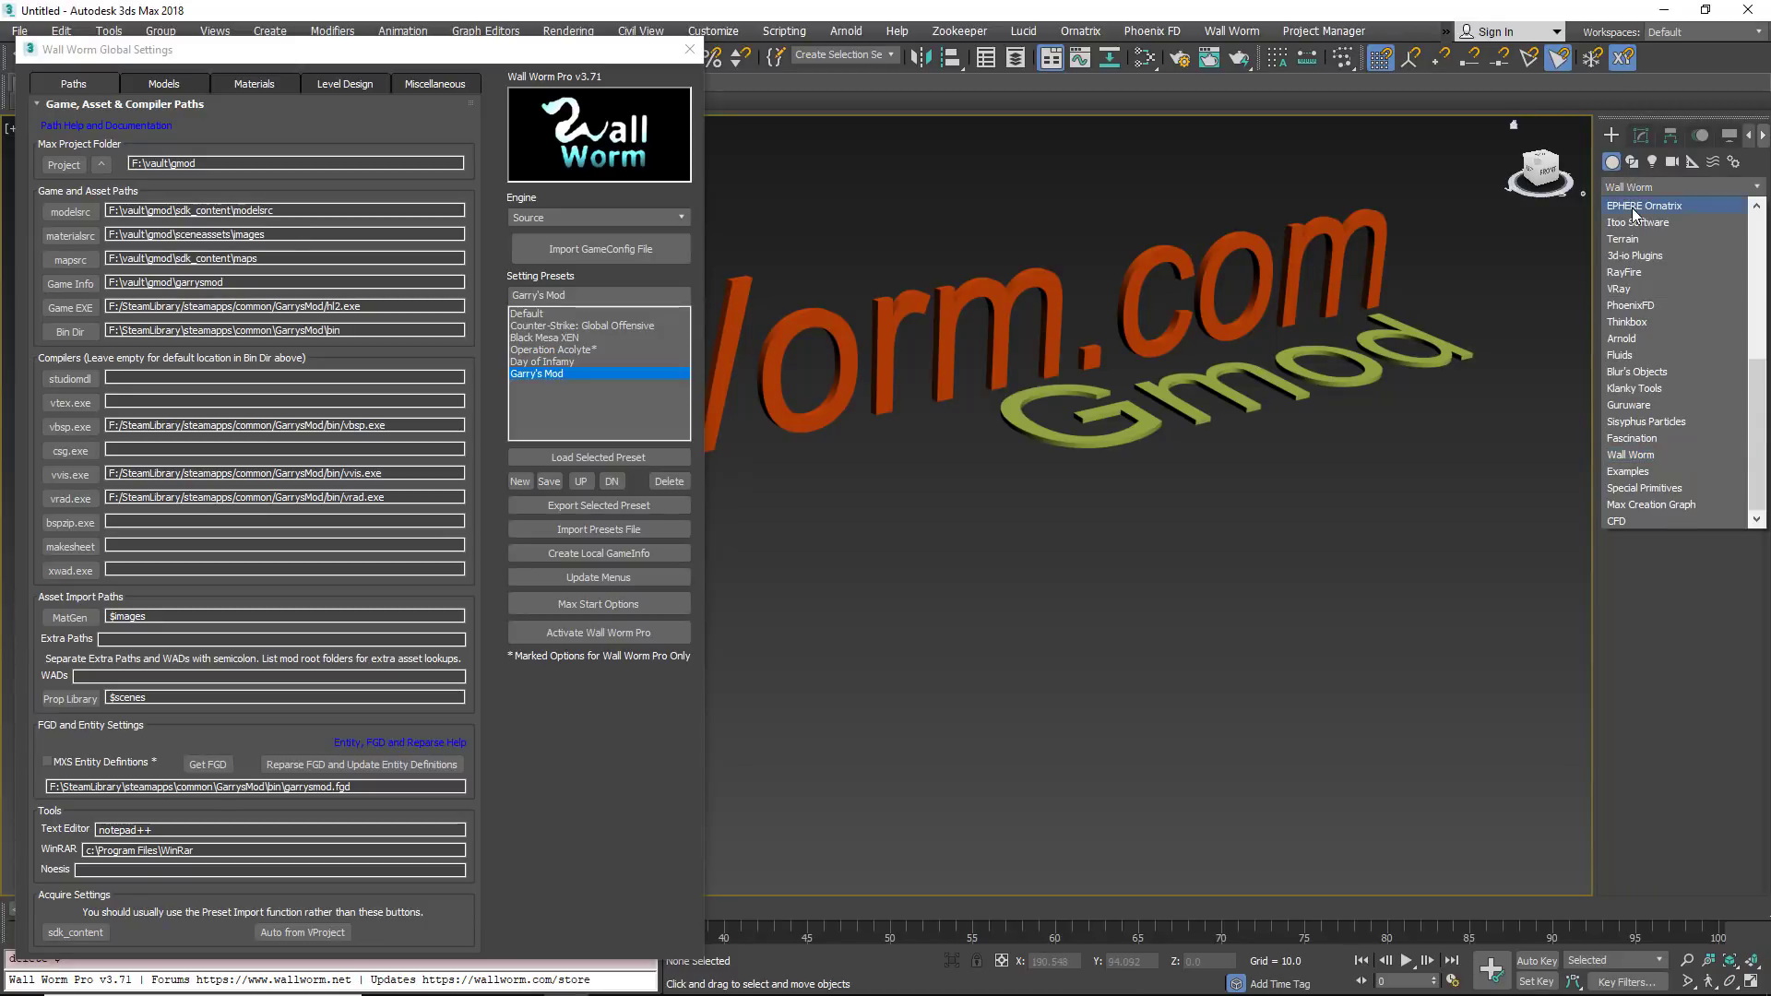
scroll(1647, 218, "up", 3)
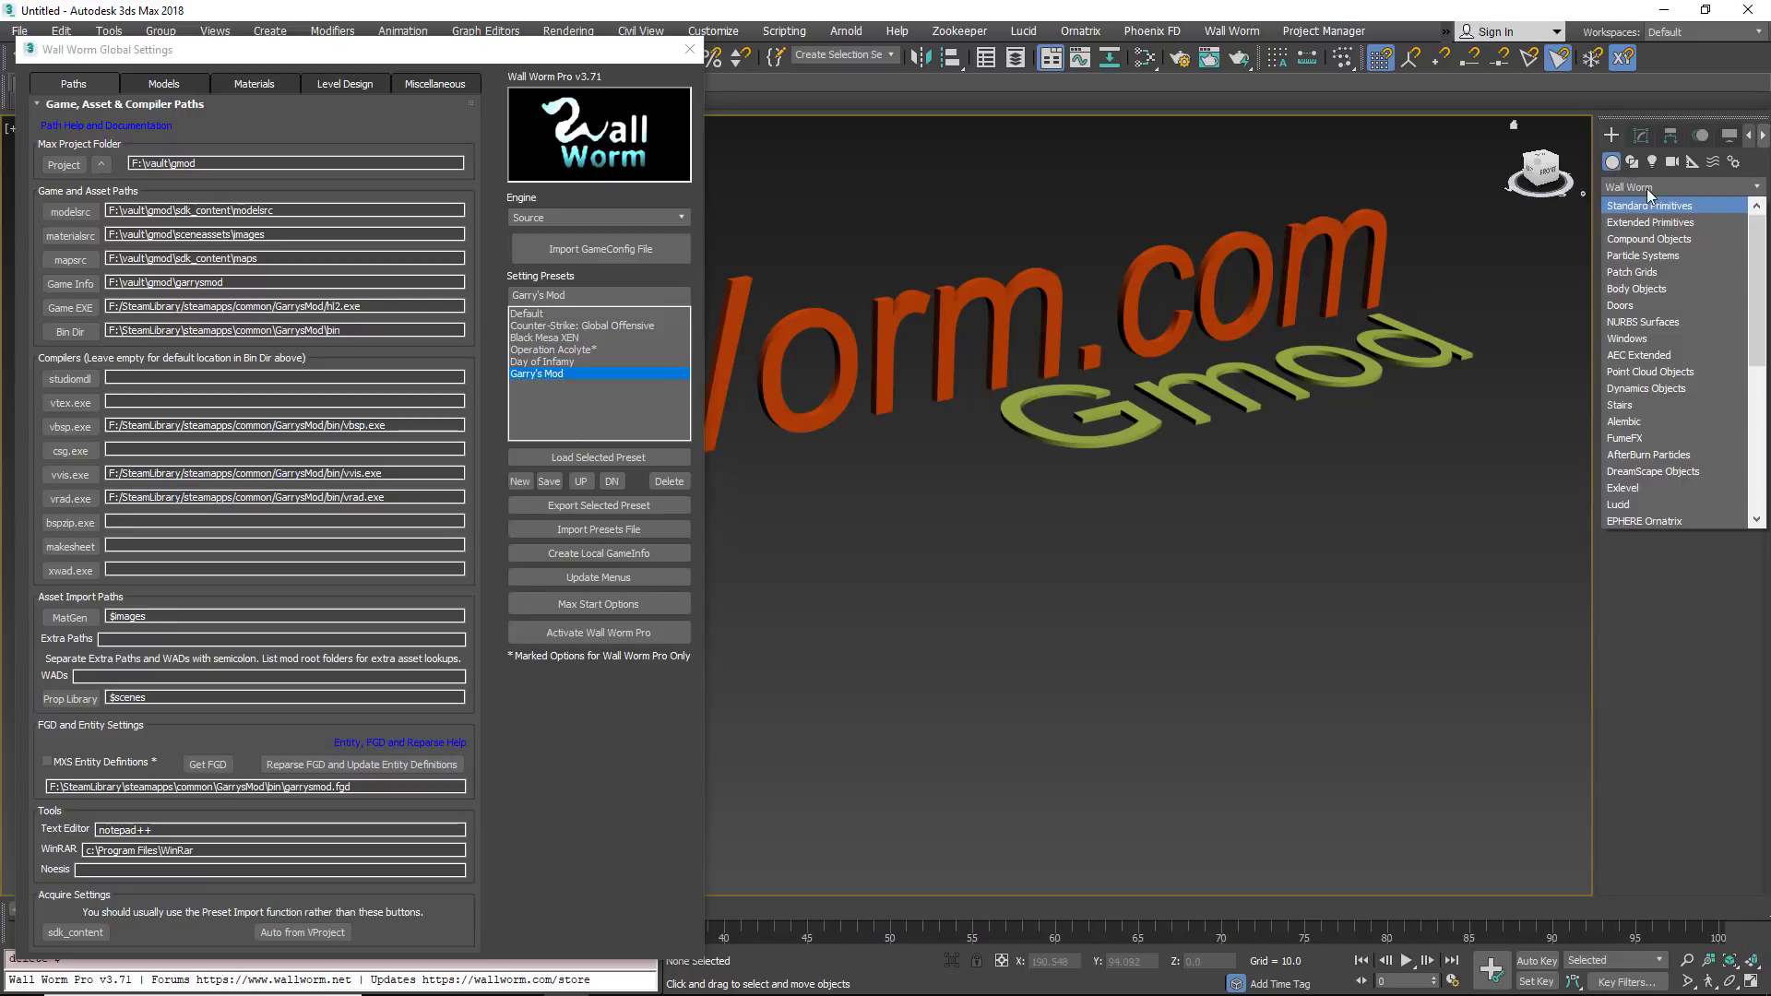
scroll(1644, 277, "down", 7)
left_click(1642, 454)
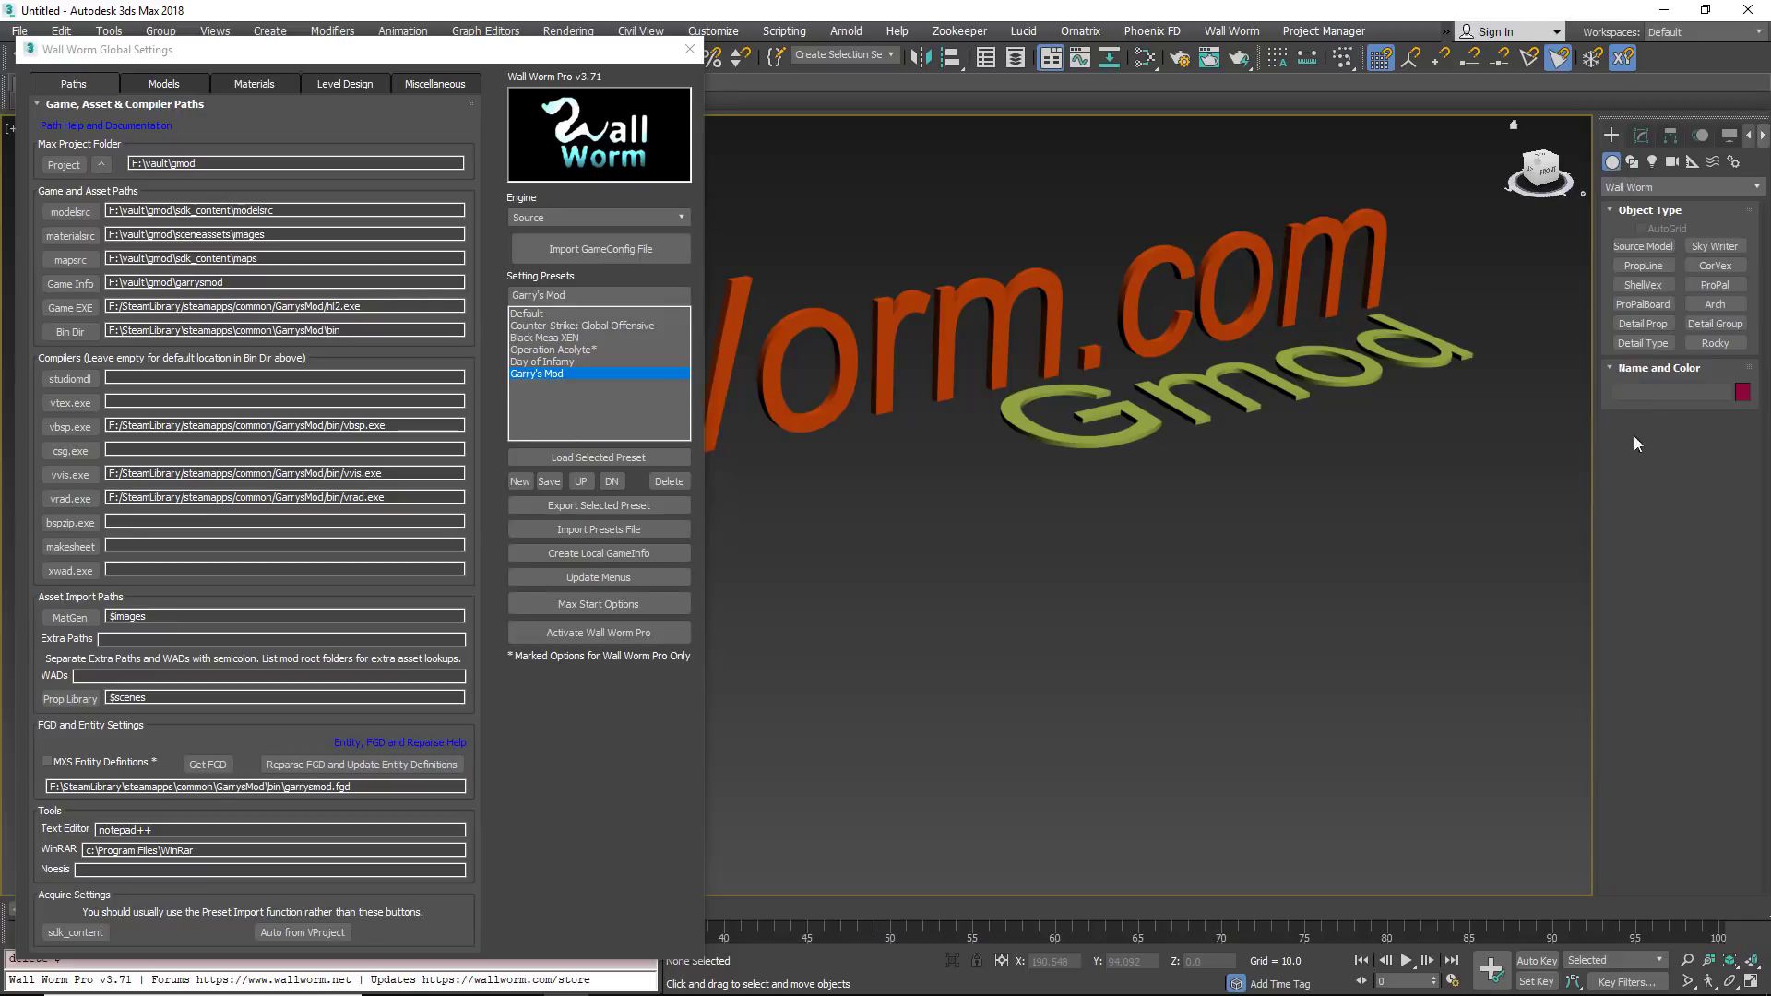
left_click(1643, 246)
left_click(1120, 746)
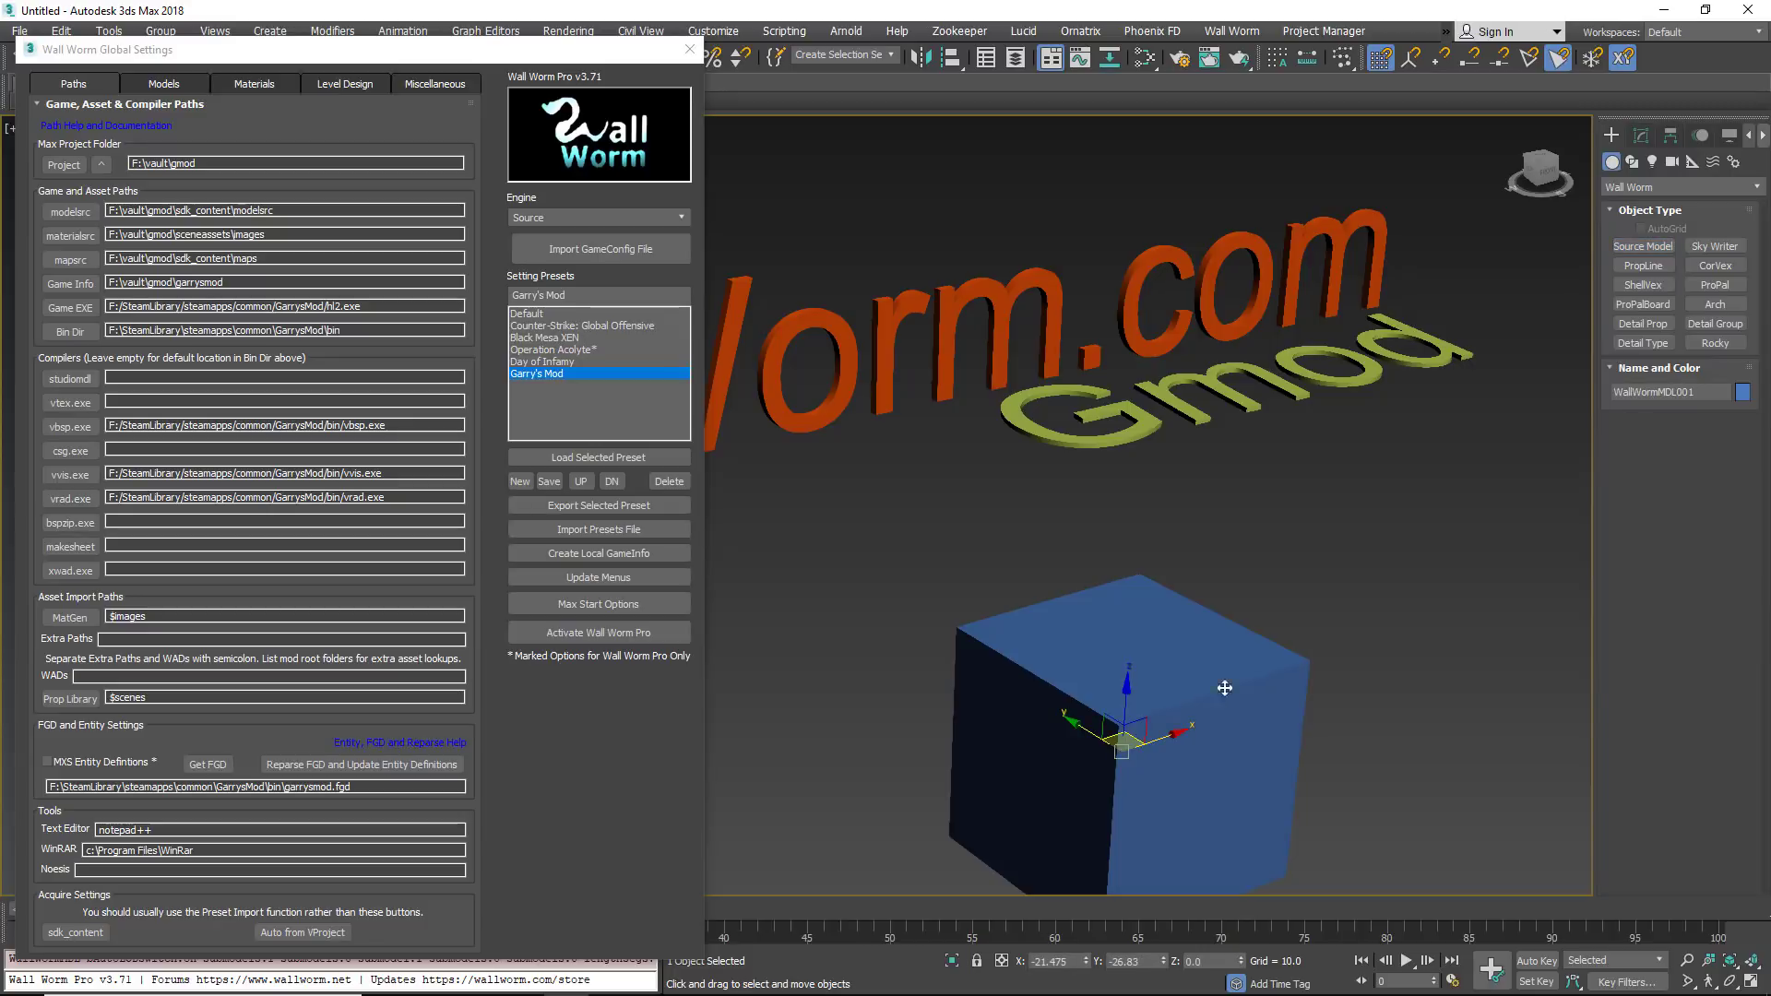
Load alyx.mdl from the models folder into the new WallWormMDL object with the MDL loader.
left_click(1660, 629)
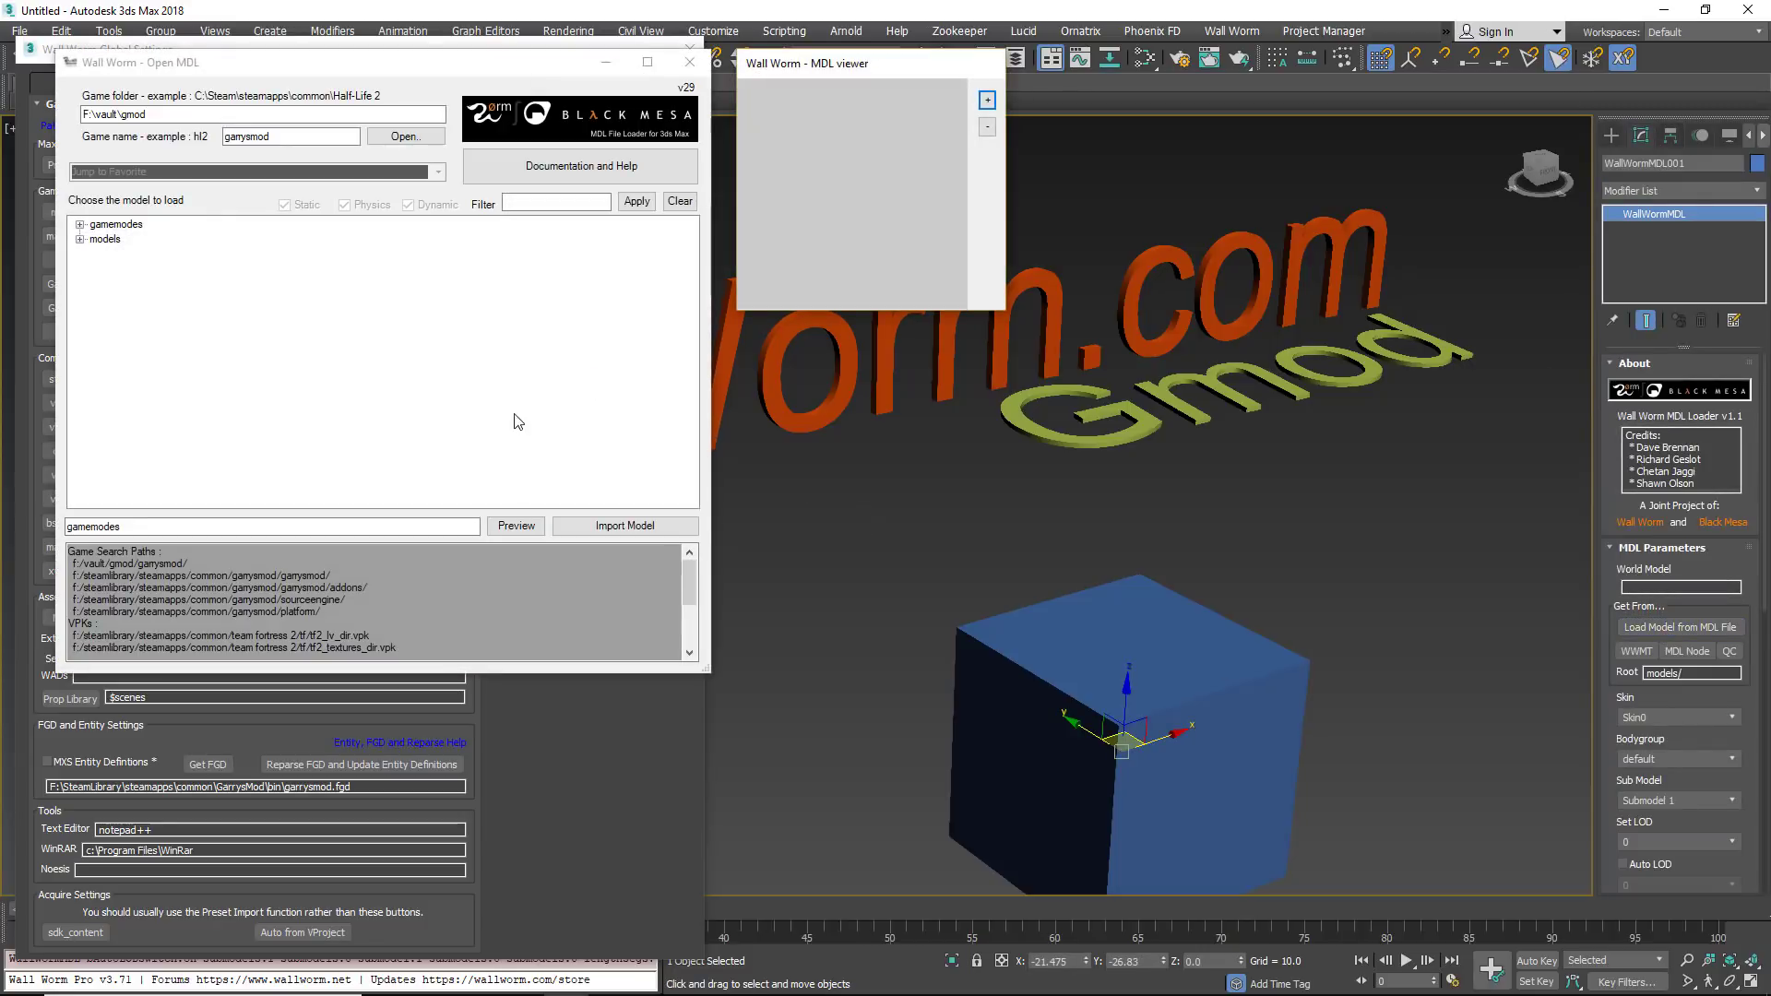
left_click(81, 240)
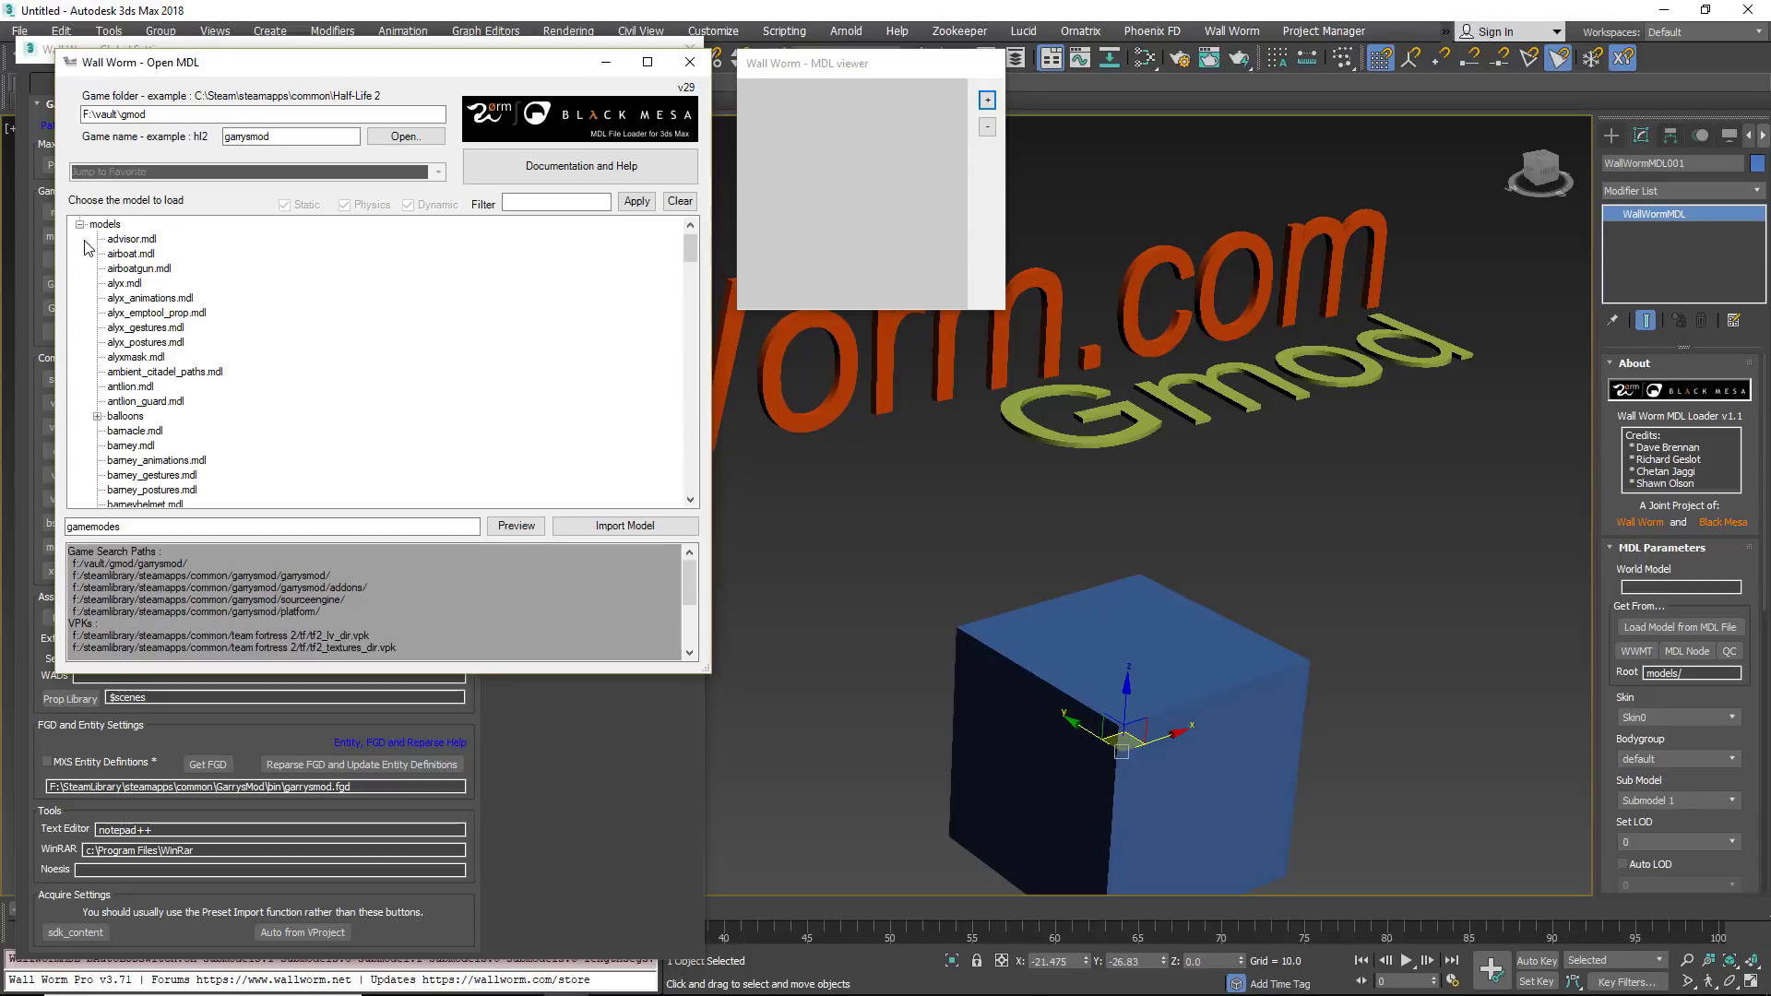
left_click(125, 283)
left_click(146, 314)
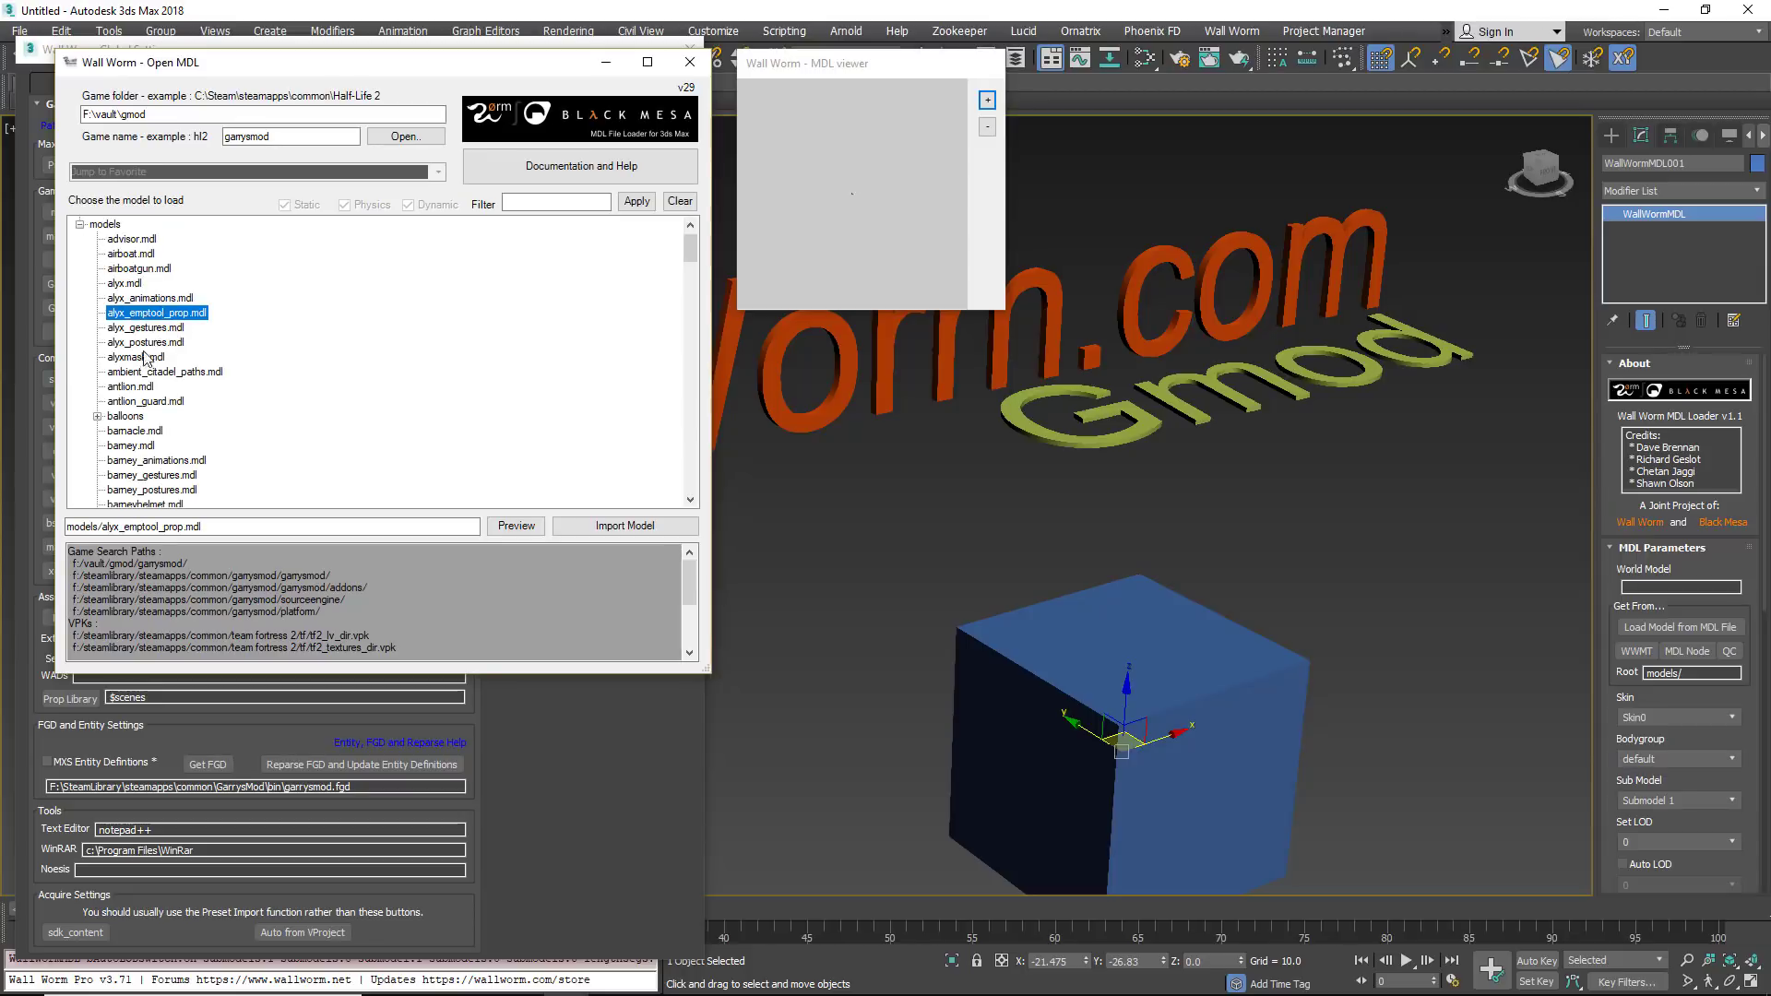
left_click(136, 357)
left_click(124, 284)
scroll(158, 339, "down", 2)
scroll(131, 296, "up", 3)
double_click(127, 299)
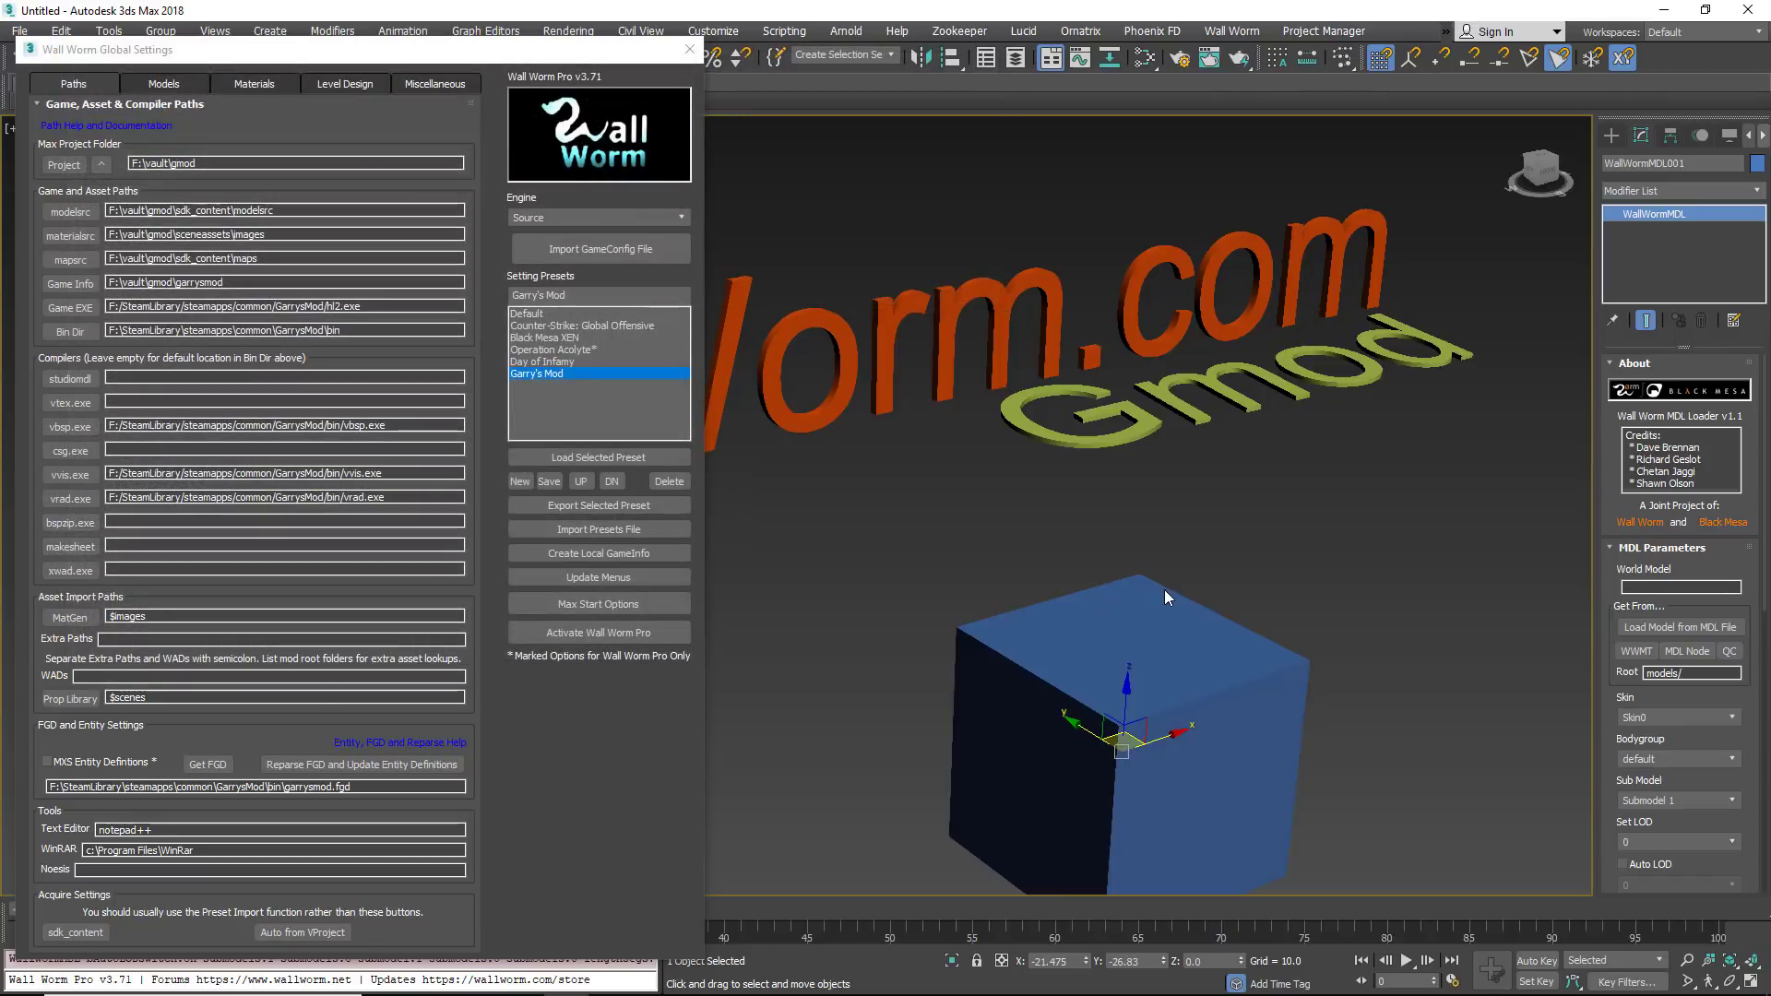
Frame the loaded Alyx model to inspect it, and delete it from the scene.
key("z")
middle_click_drag(1153, 591, 1070, 591, "alt")
left_click(1056, 574)
left_click(1056, 574)
key("Delete")
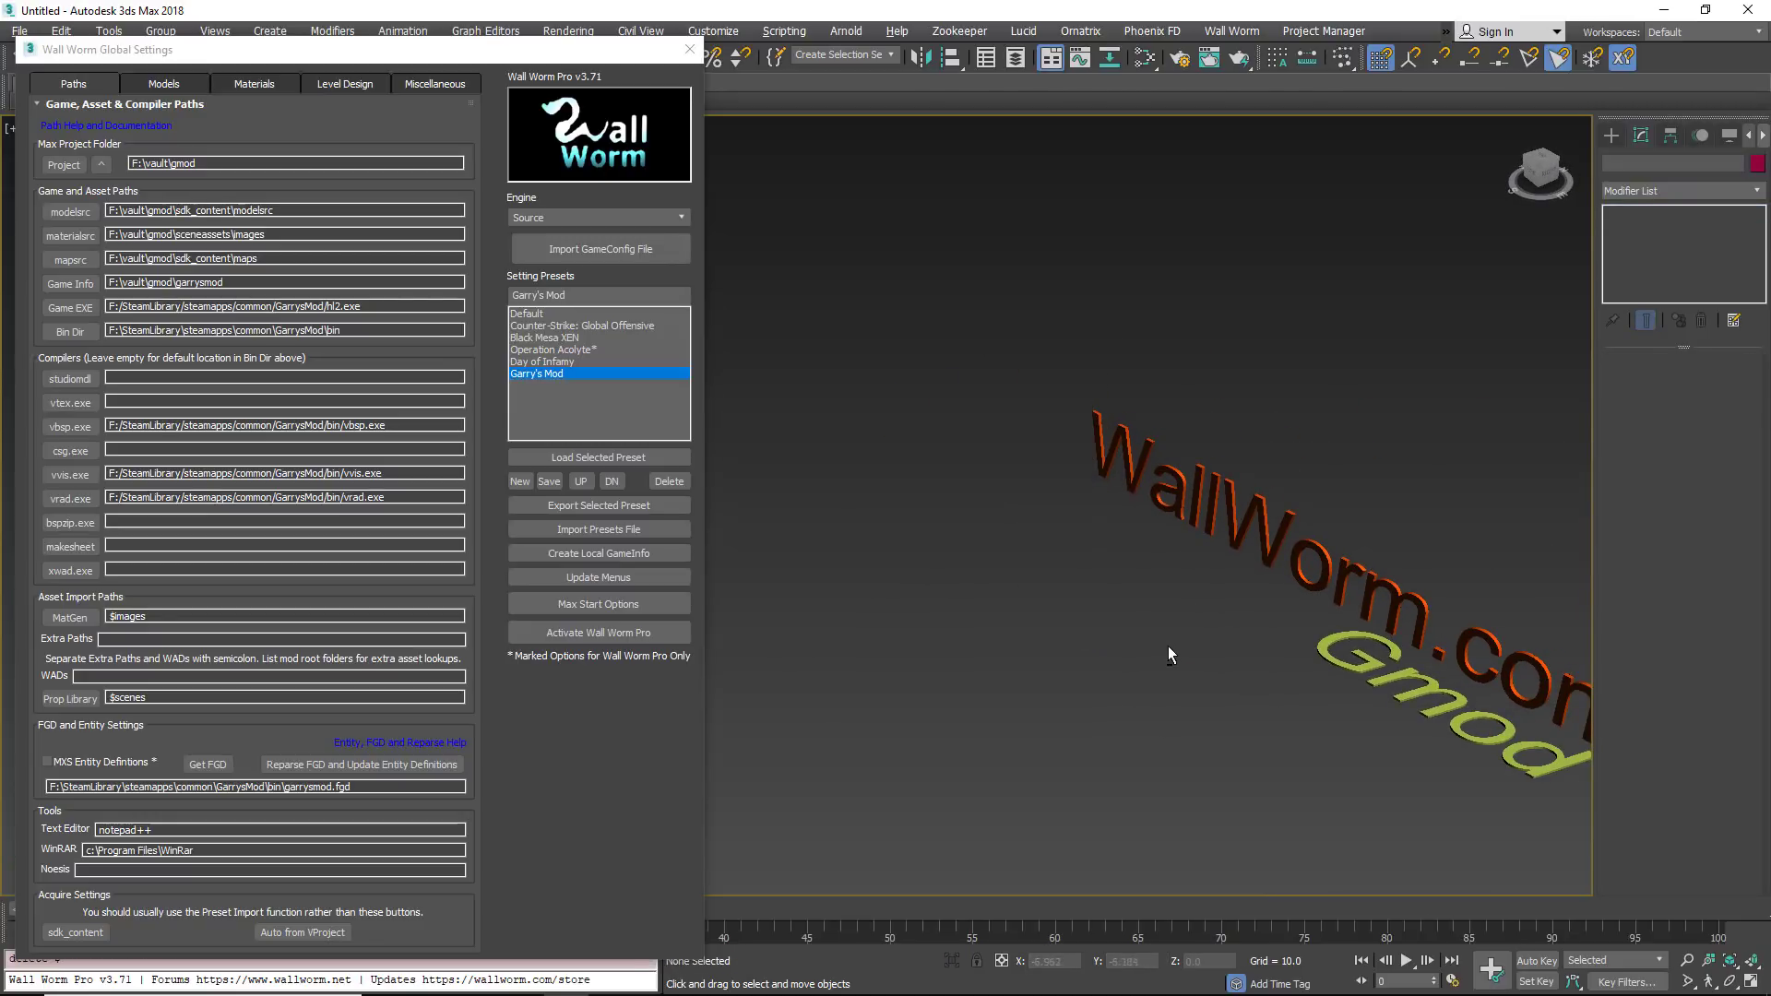
Launch Debris Maker 2 and generate metal panels with the Corrugated_Metal_v1.0 module.
middle_click_drag(1181, 657, 953, 680, "alt")
scroll(953, 680, "up", 5)
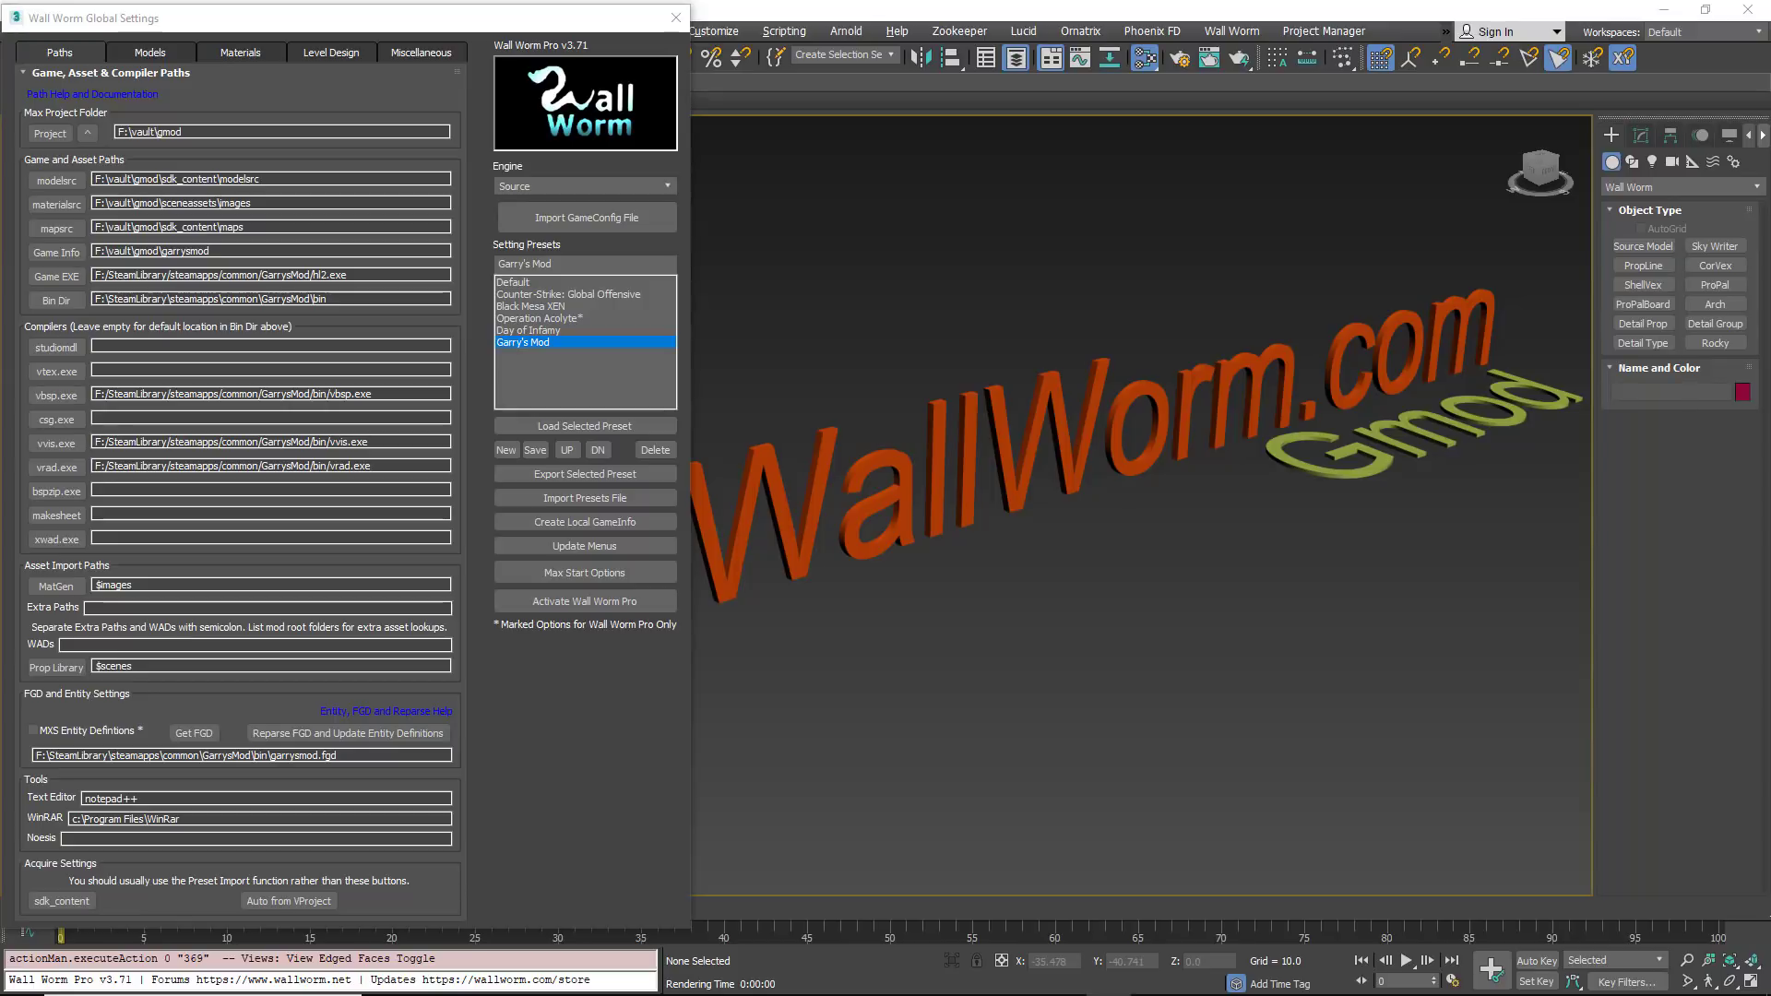
left_click(1445, 33)
mouse_move(1496, 61)
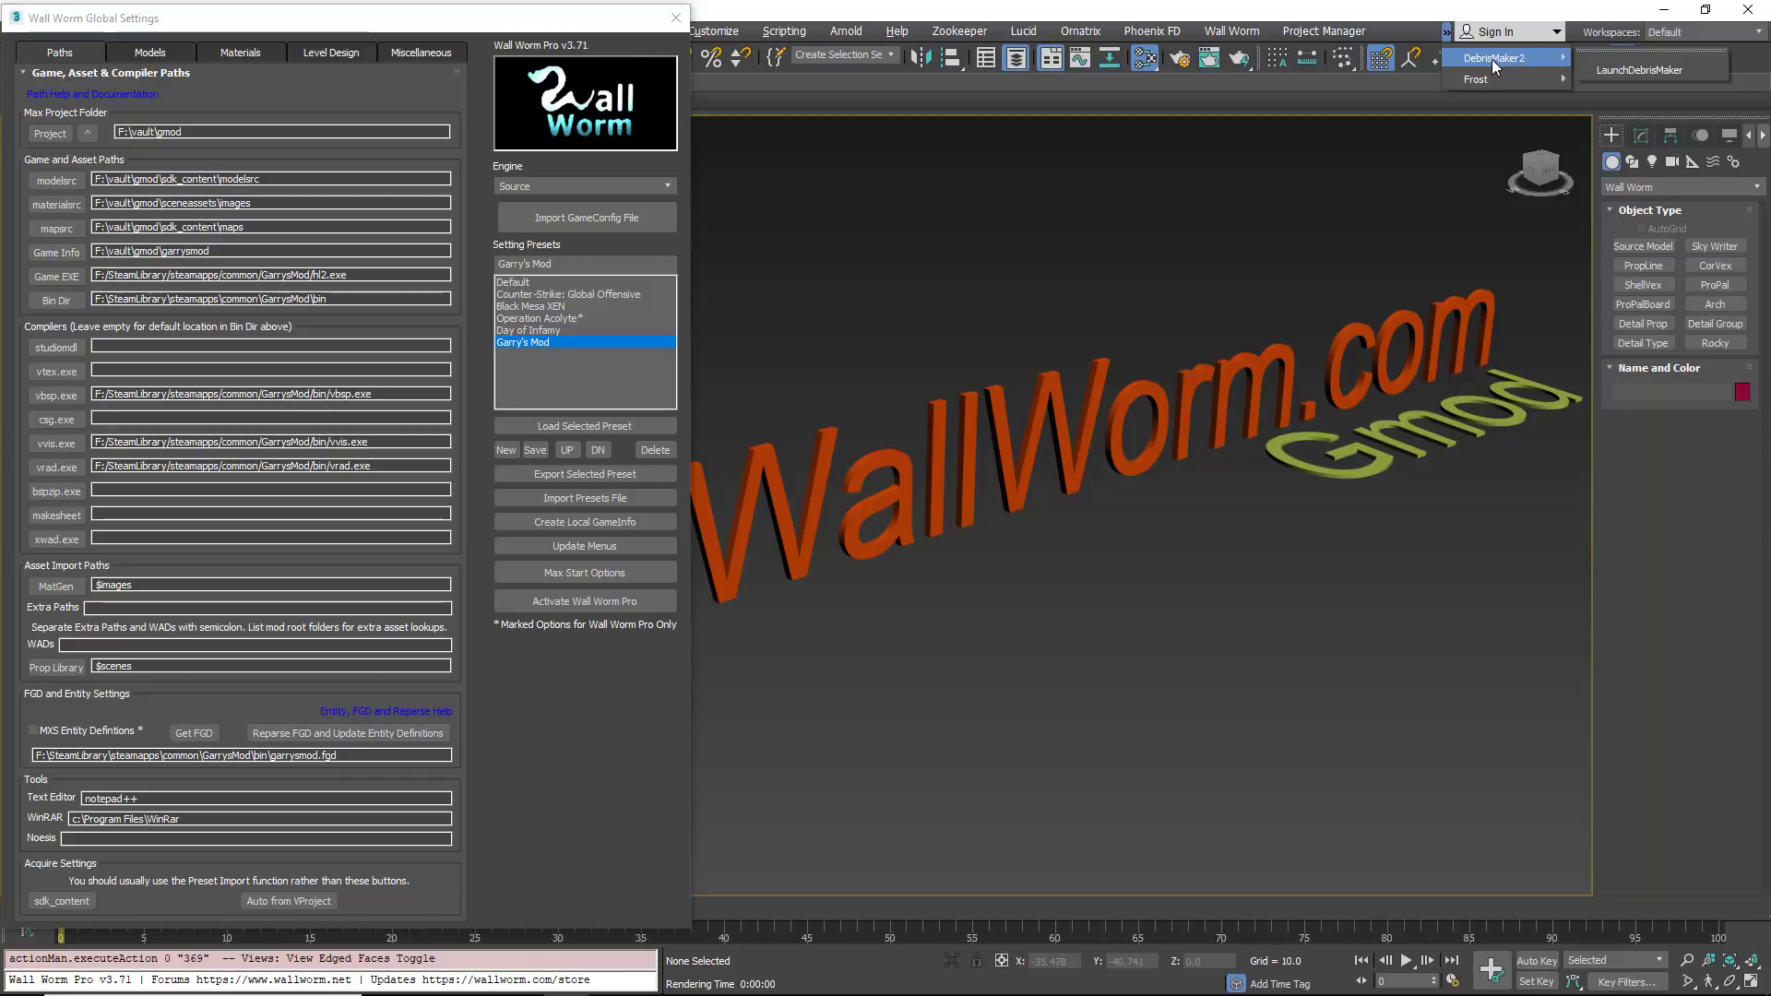
left_click(1639, 70)
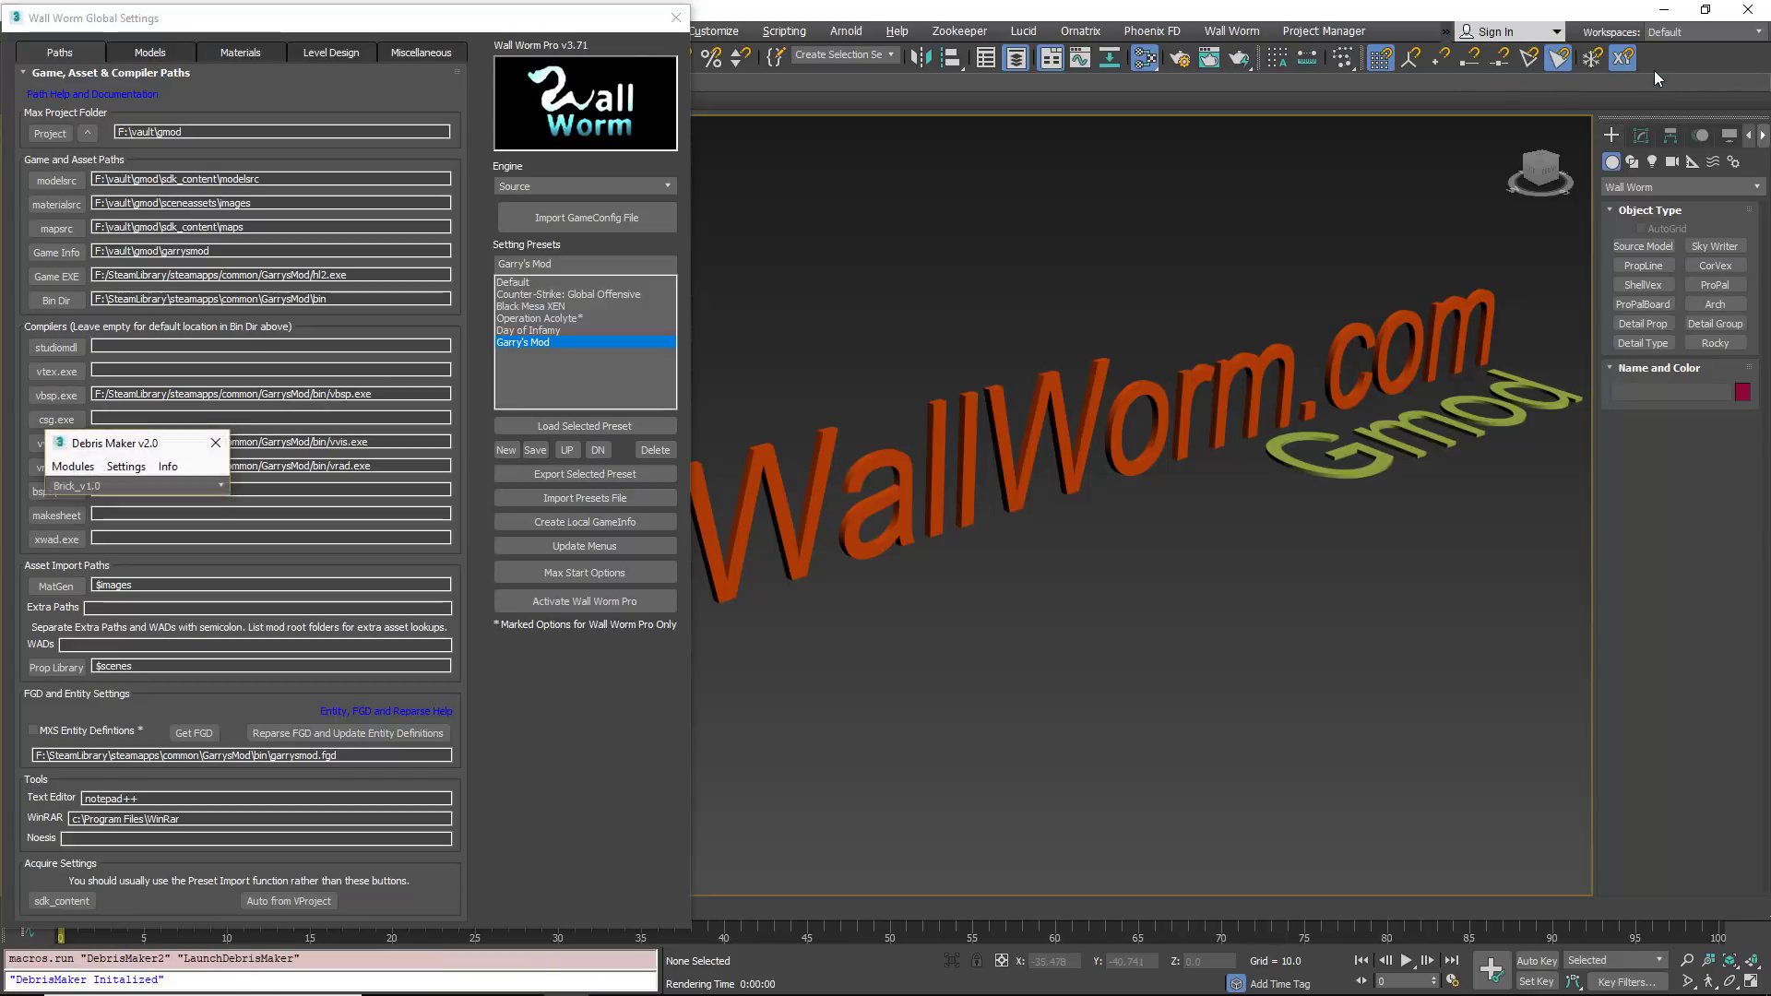
left_click(102, 489)
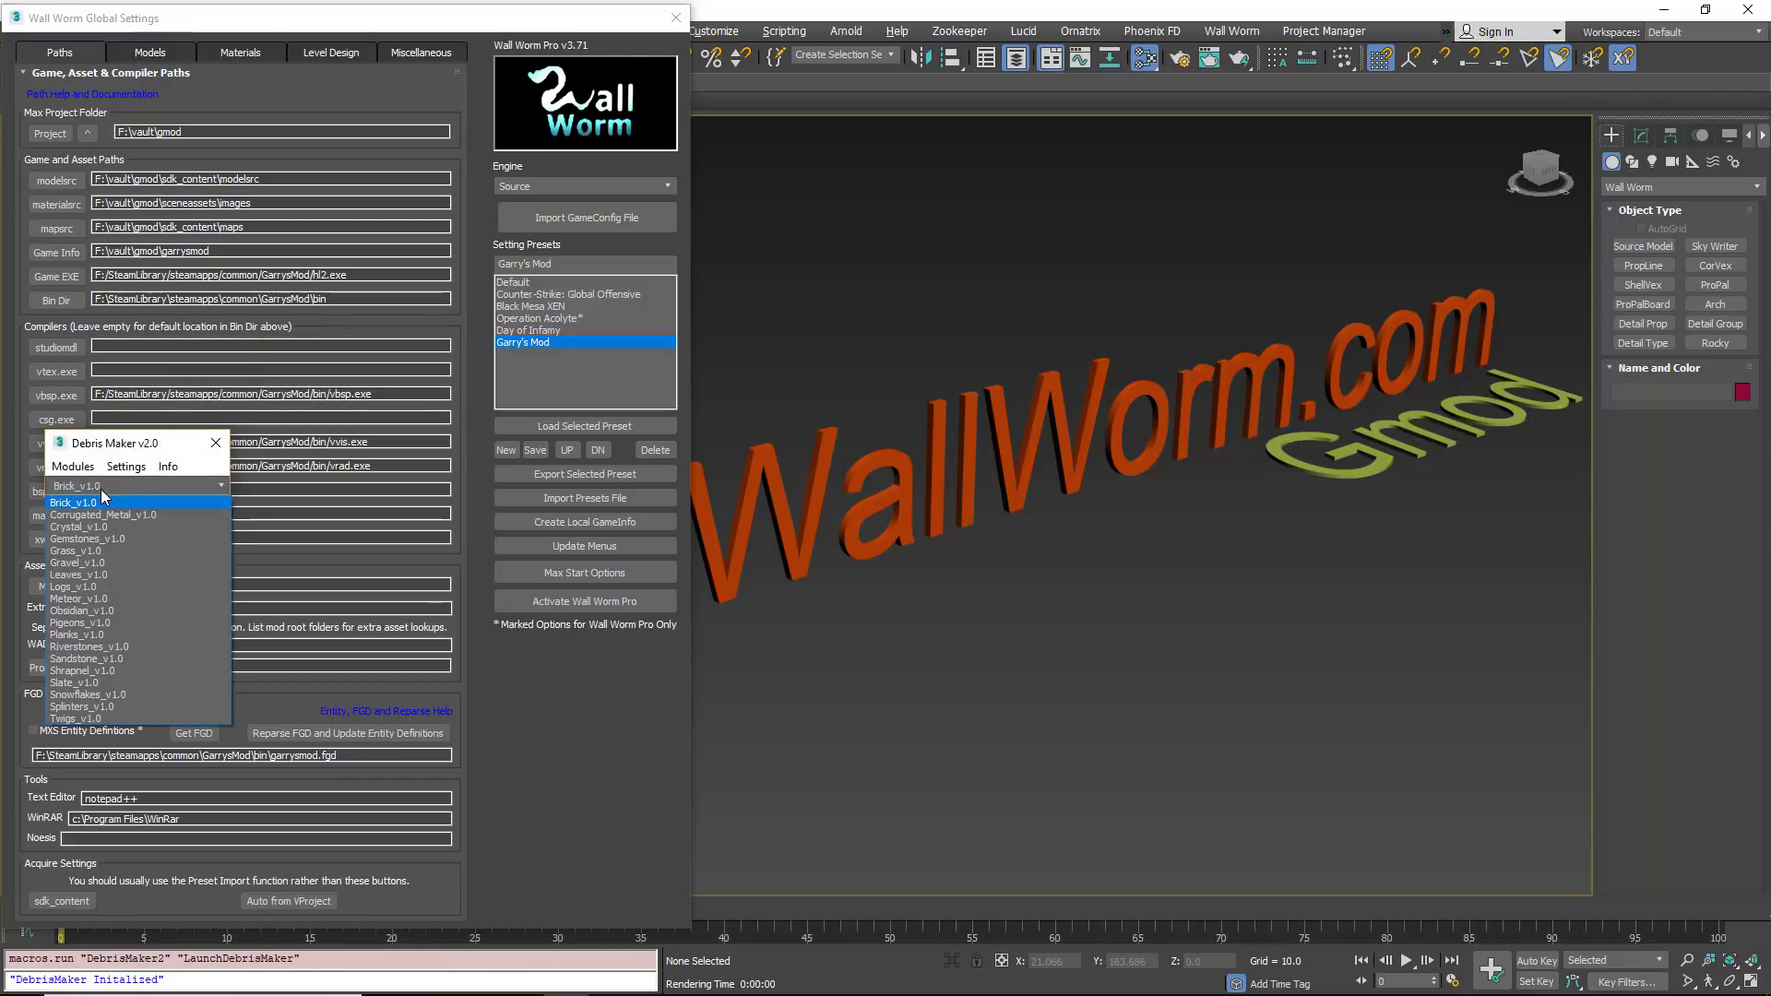
left_click(102, 515)
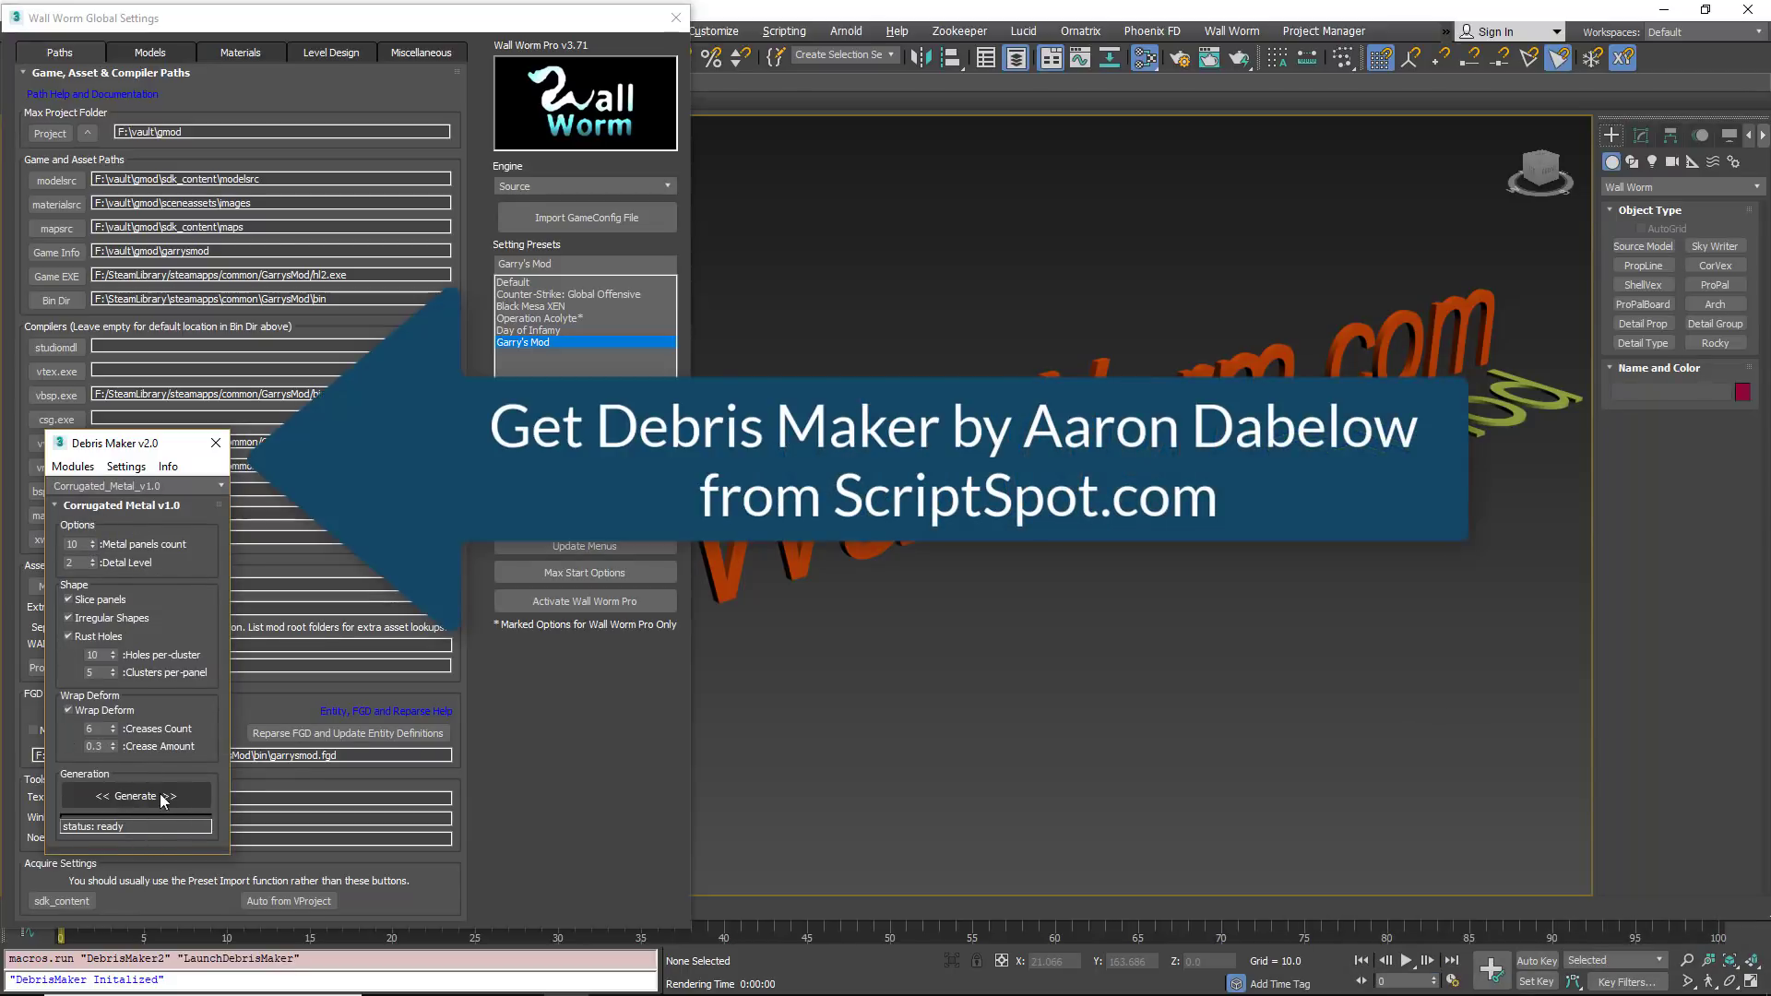
left_click(139, 801)
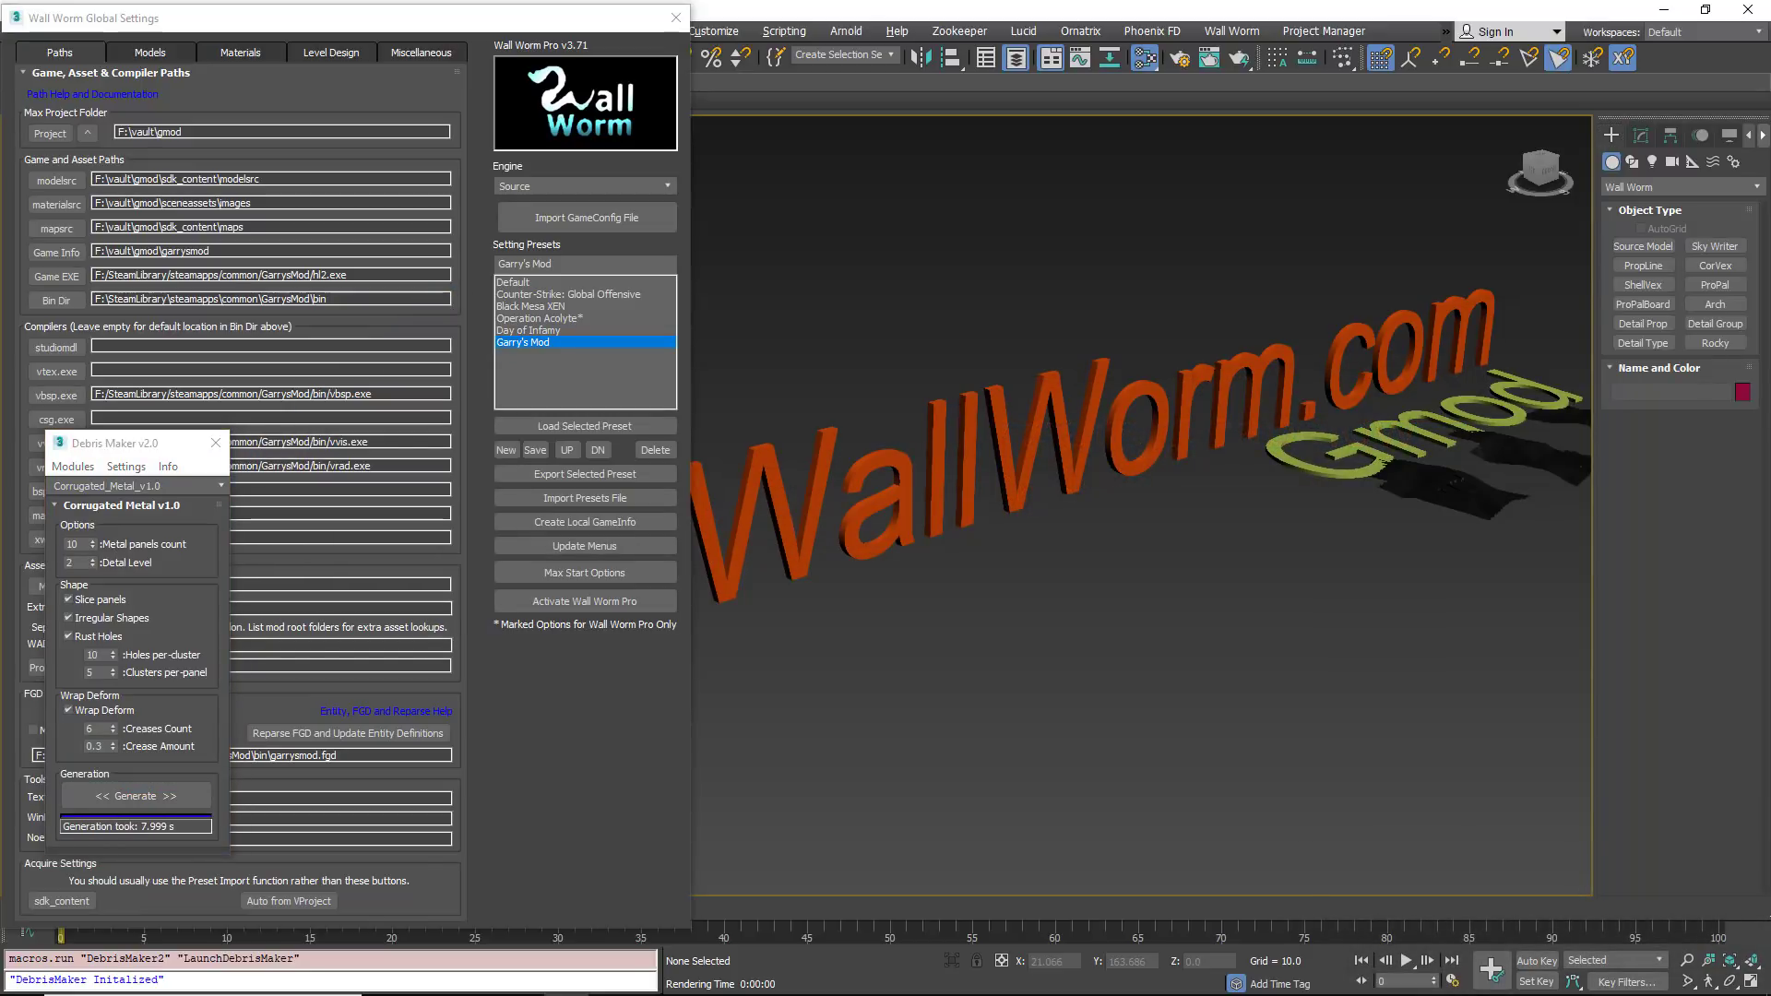
Select one of the generated metal panels and close the Wall Worm Global Settings.
mouse_move(1340, 489)
middle_mouse_down("alt")
mouse_move(1033, 586)
mouse_move(1237, 605)
middle_mouse_up("alt")
scroll(1242, 604, "up", 3)
scroll(1242, 604, "down", 5)
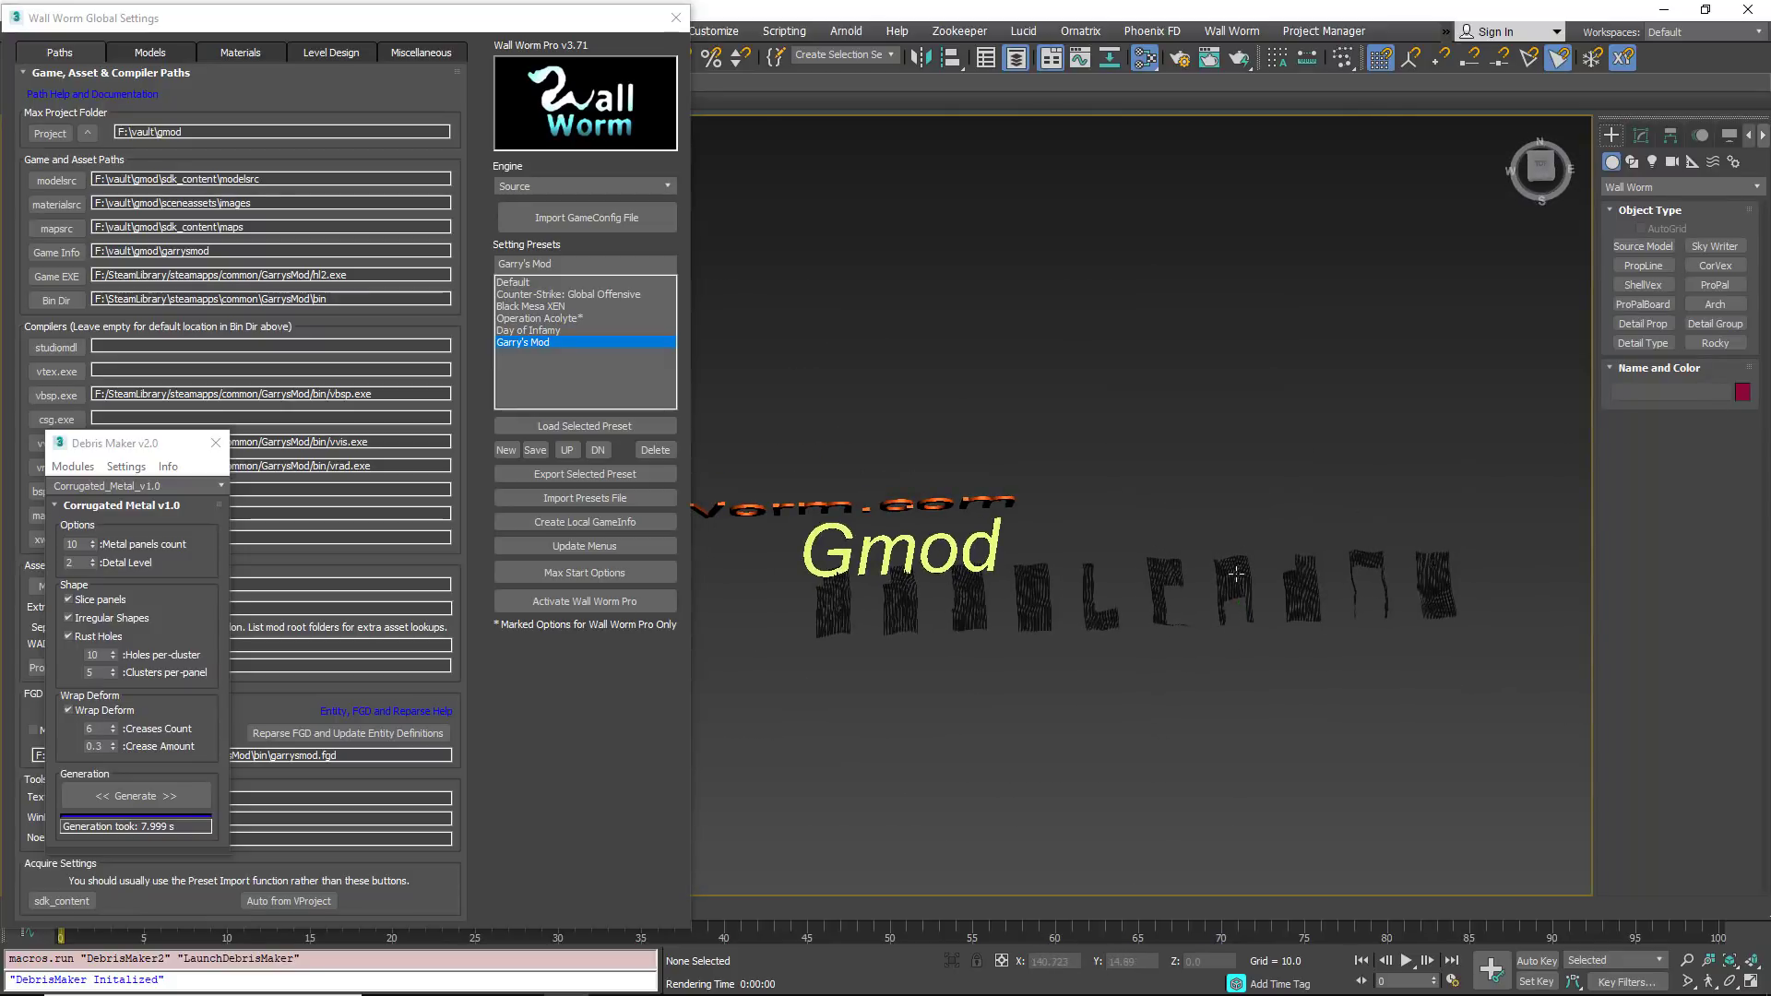
left_click(1252, 607)
left_click(676, 17)
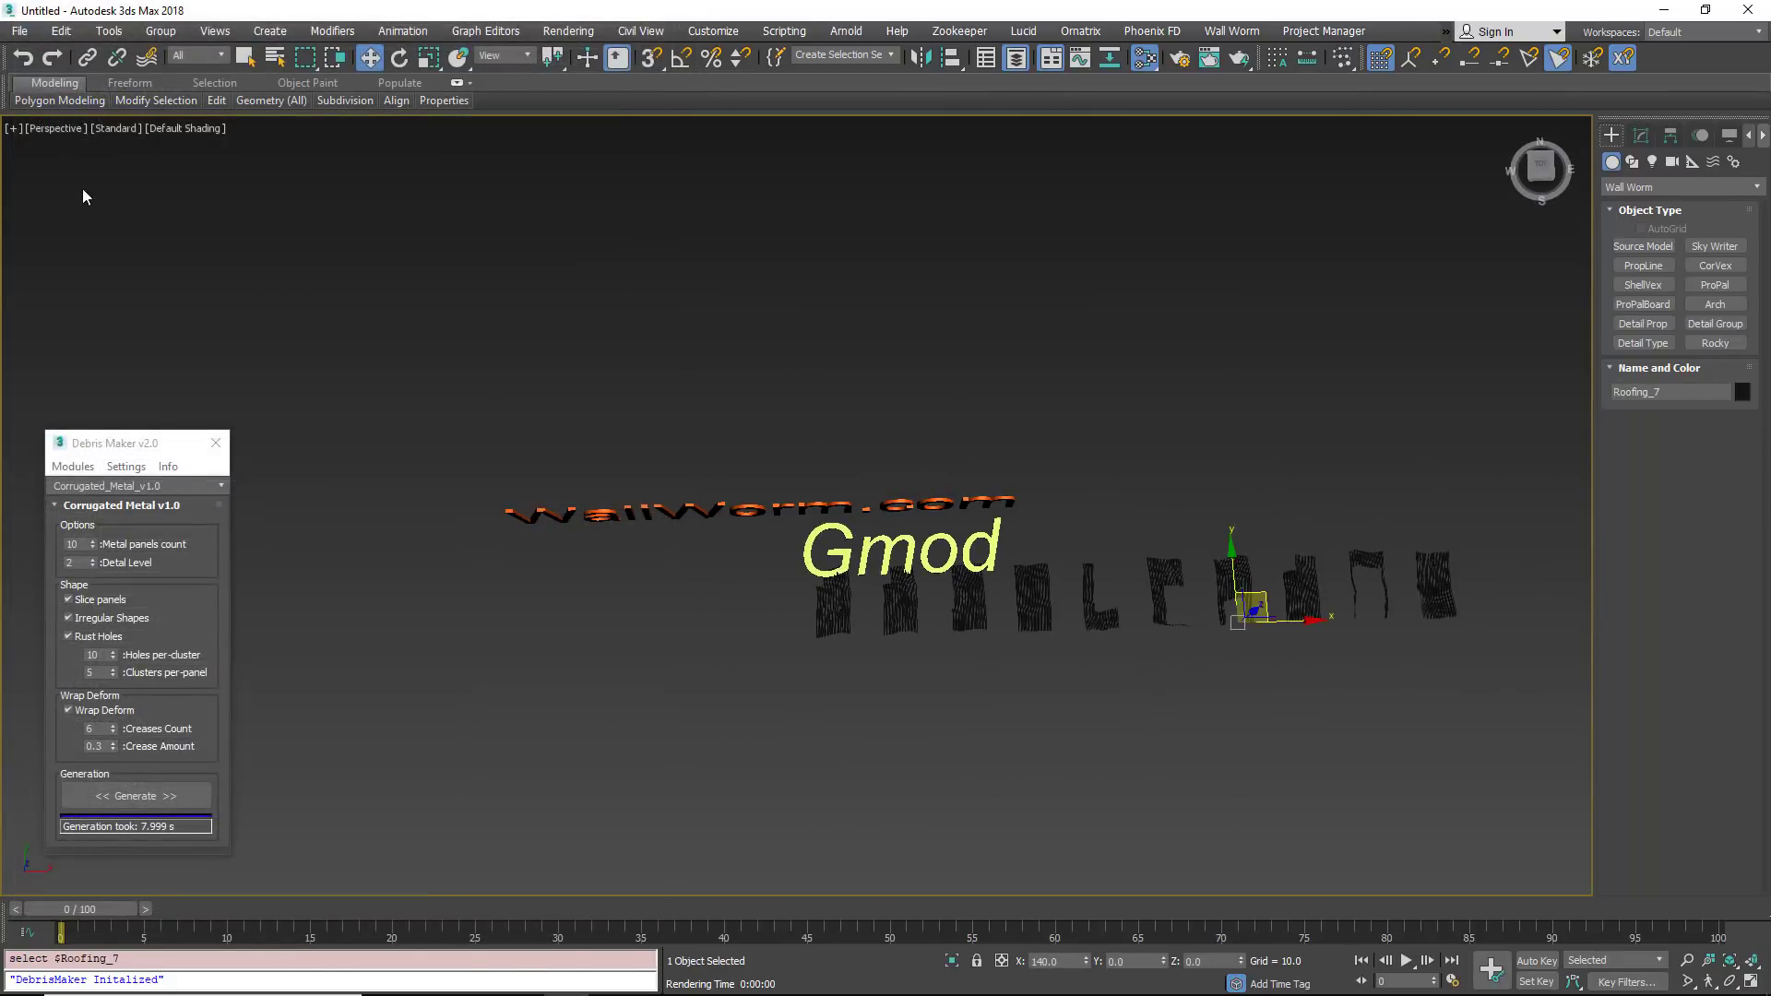
Configure the viewport statistics to Total + Selection, with Triangle Count on and Polygon Count off.
left_click(609, 249)
left_click(963, 283)
left_click(948, 415)
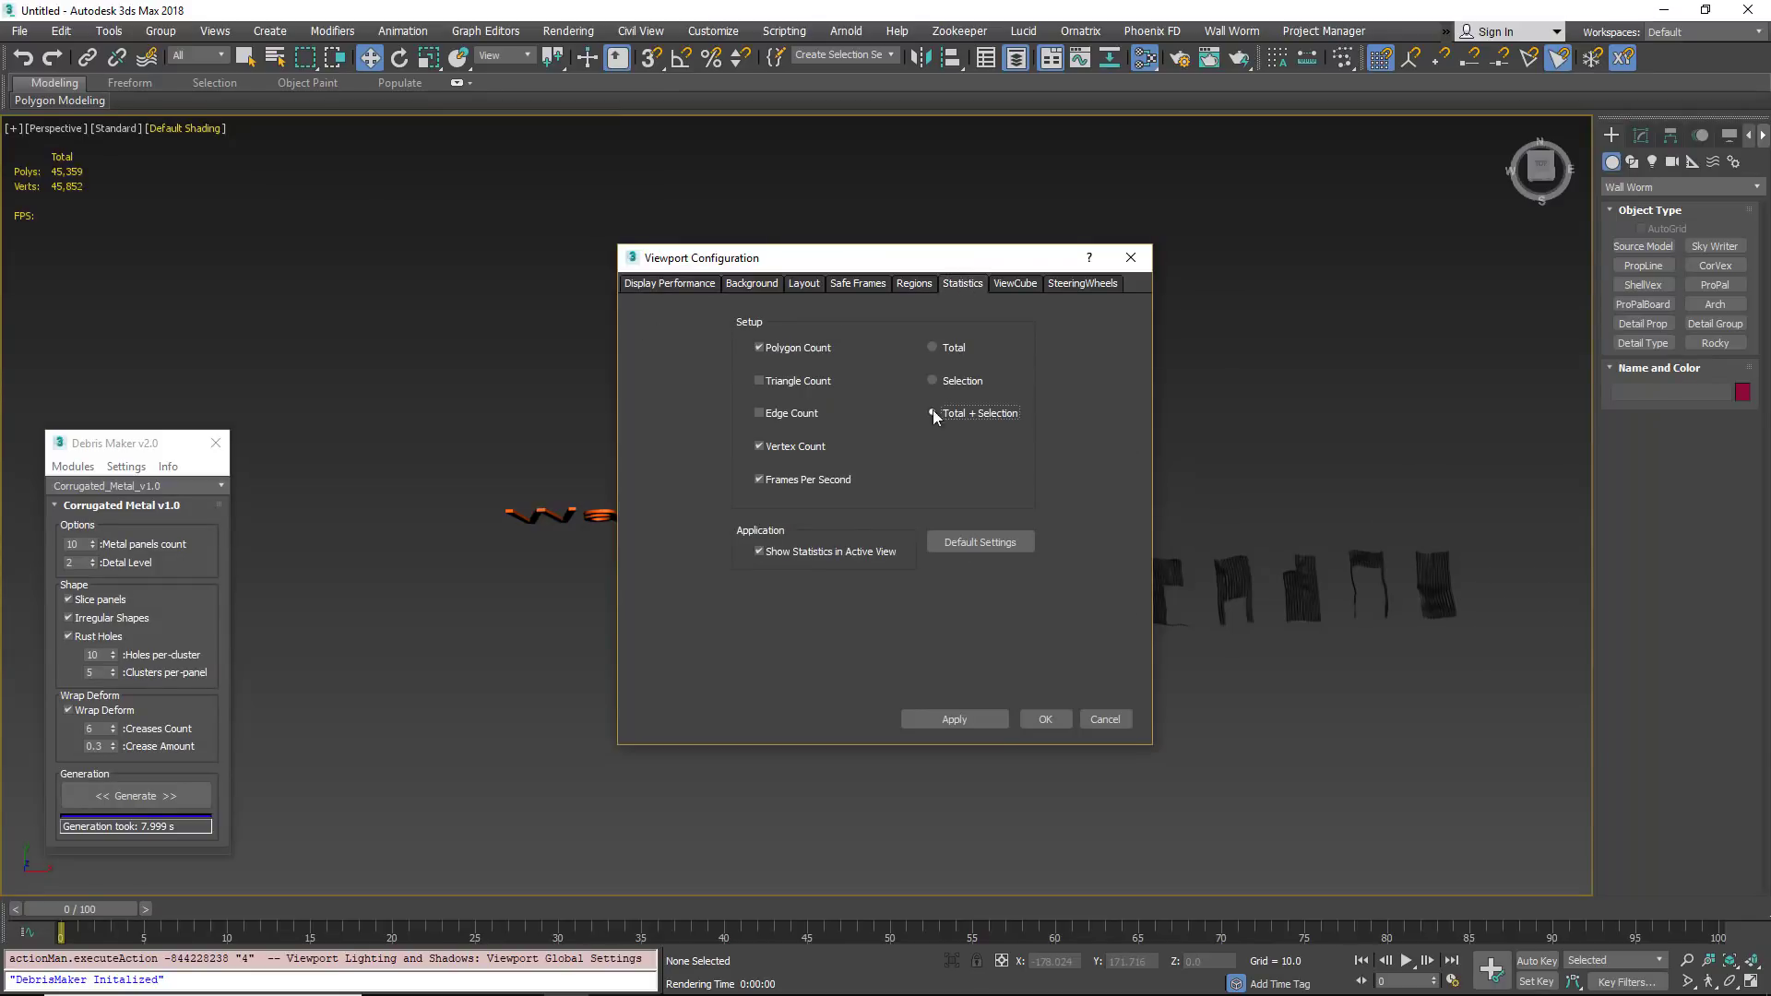
left_click(798, 386)
left_click(761, 347)
left_click(1043, 719)
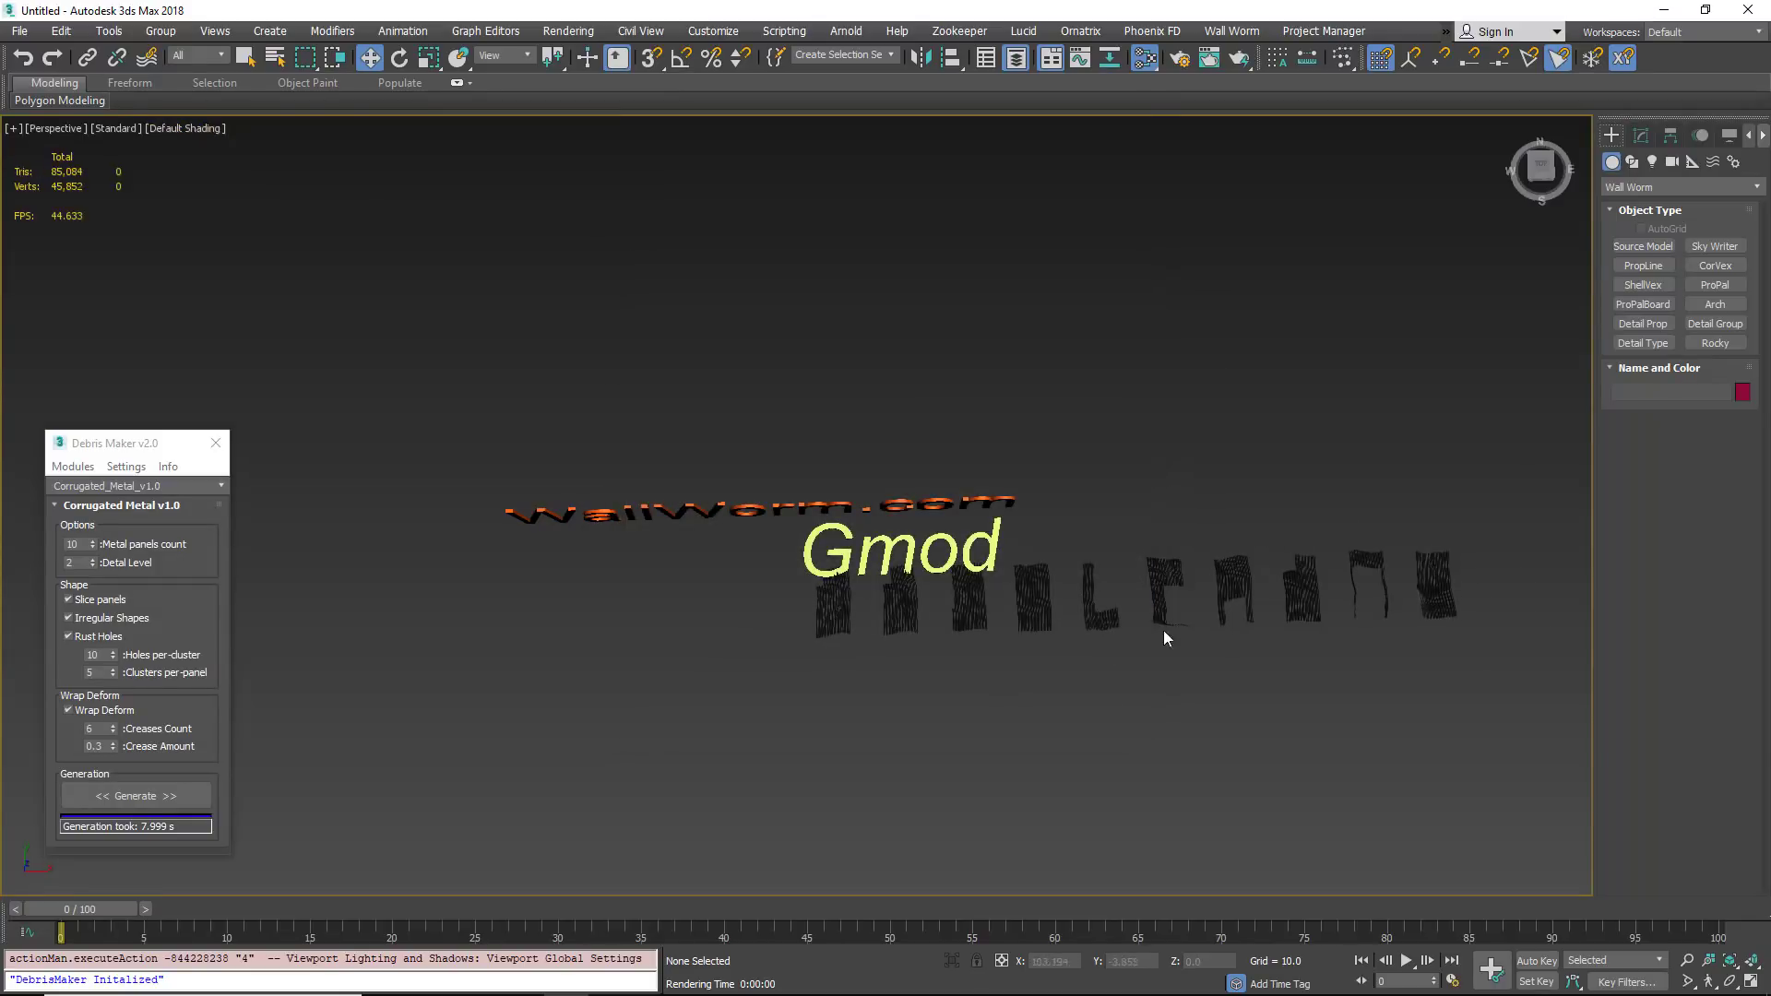
Check the triangle counts of several individual metal panels in the viewport statistics.
left_click(1229, 588)
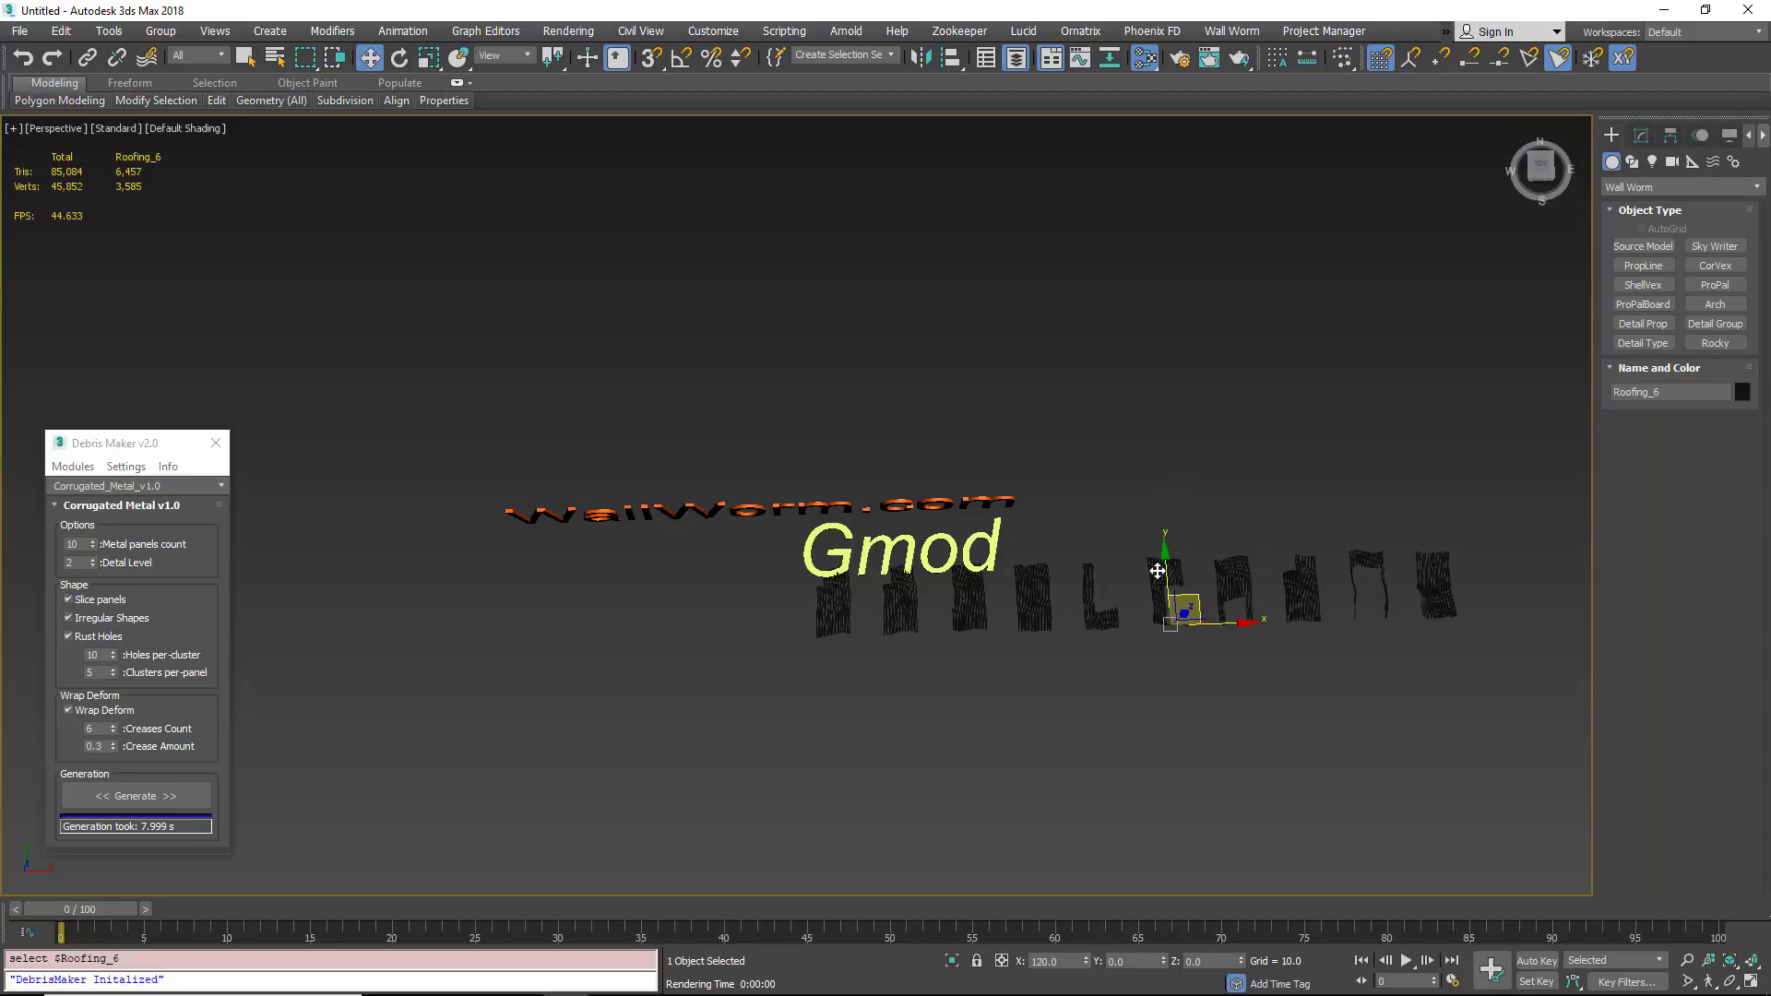
left_click(977, 620)
left_click(912, 618)
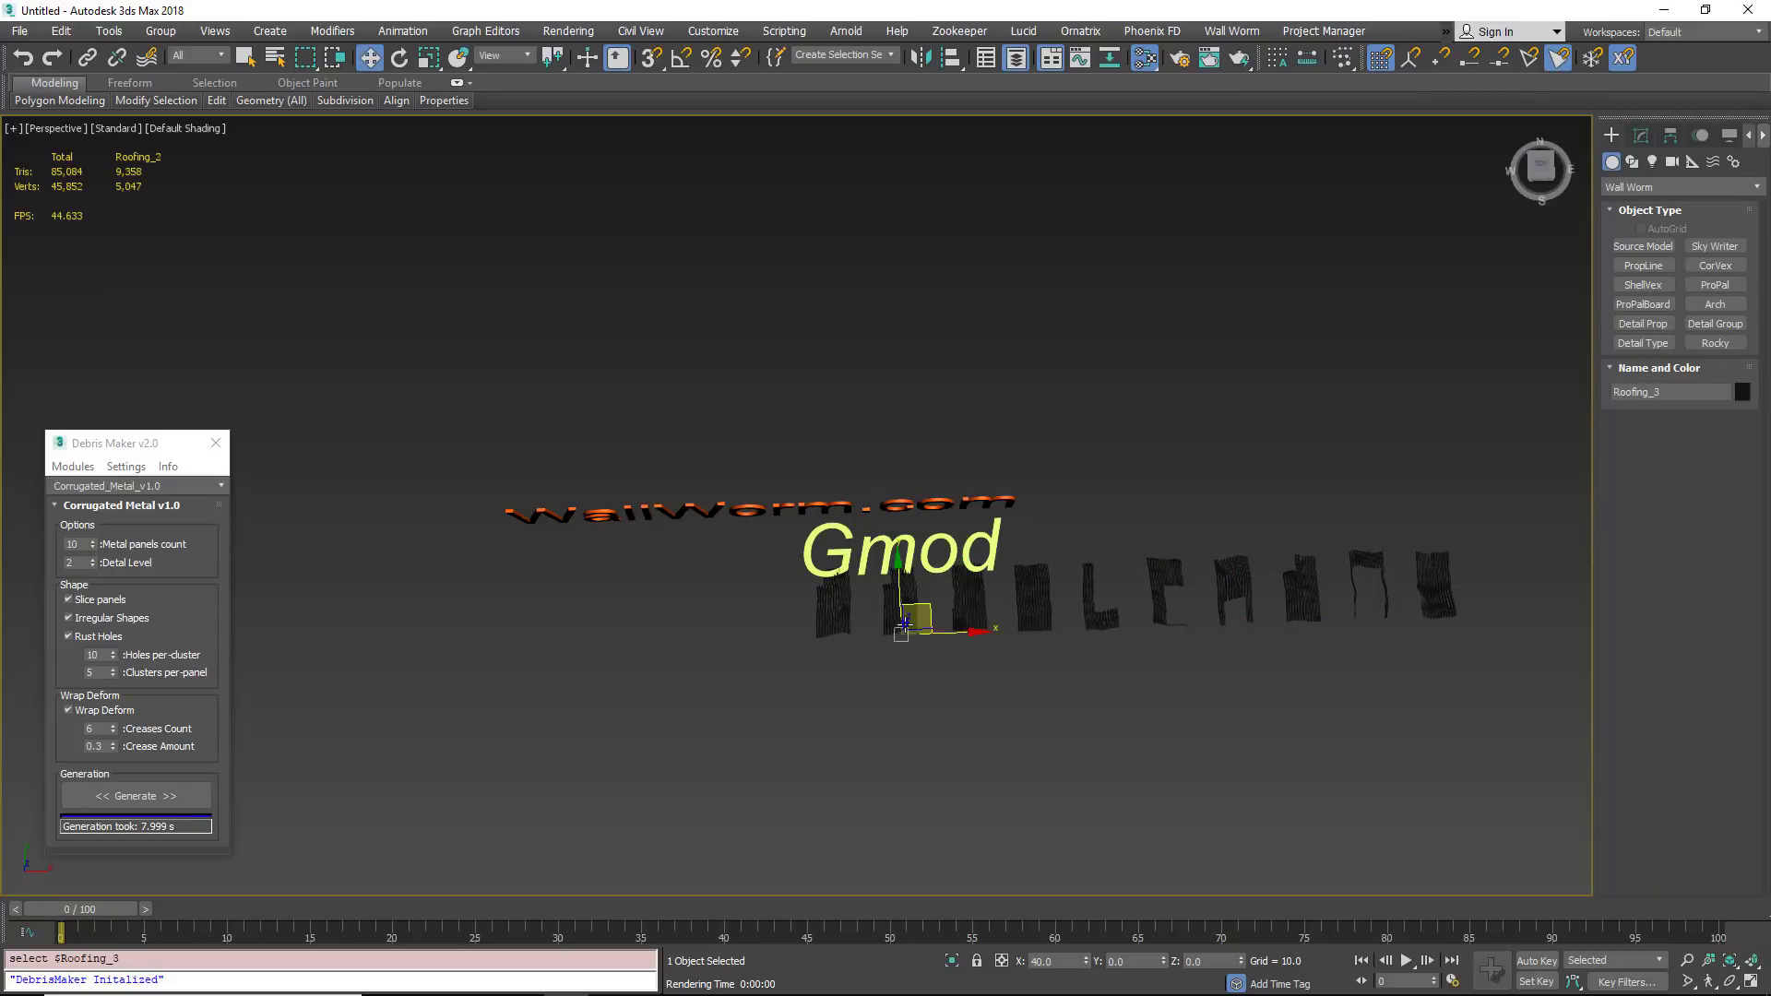
Select all ten corrugated metal panels and apply a ProOptimizer modifier to them.
middle_click_drag(1142, 624, 937, 587)
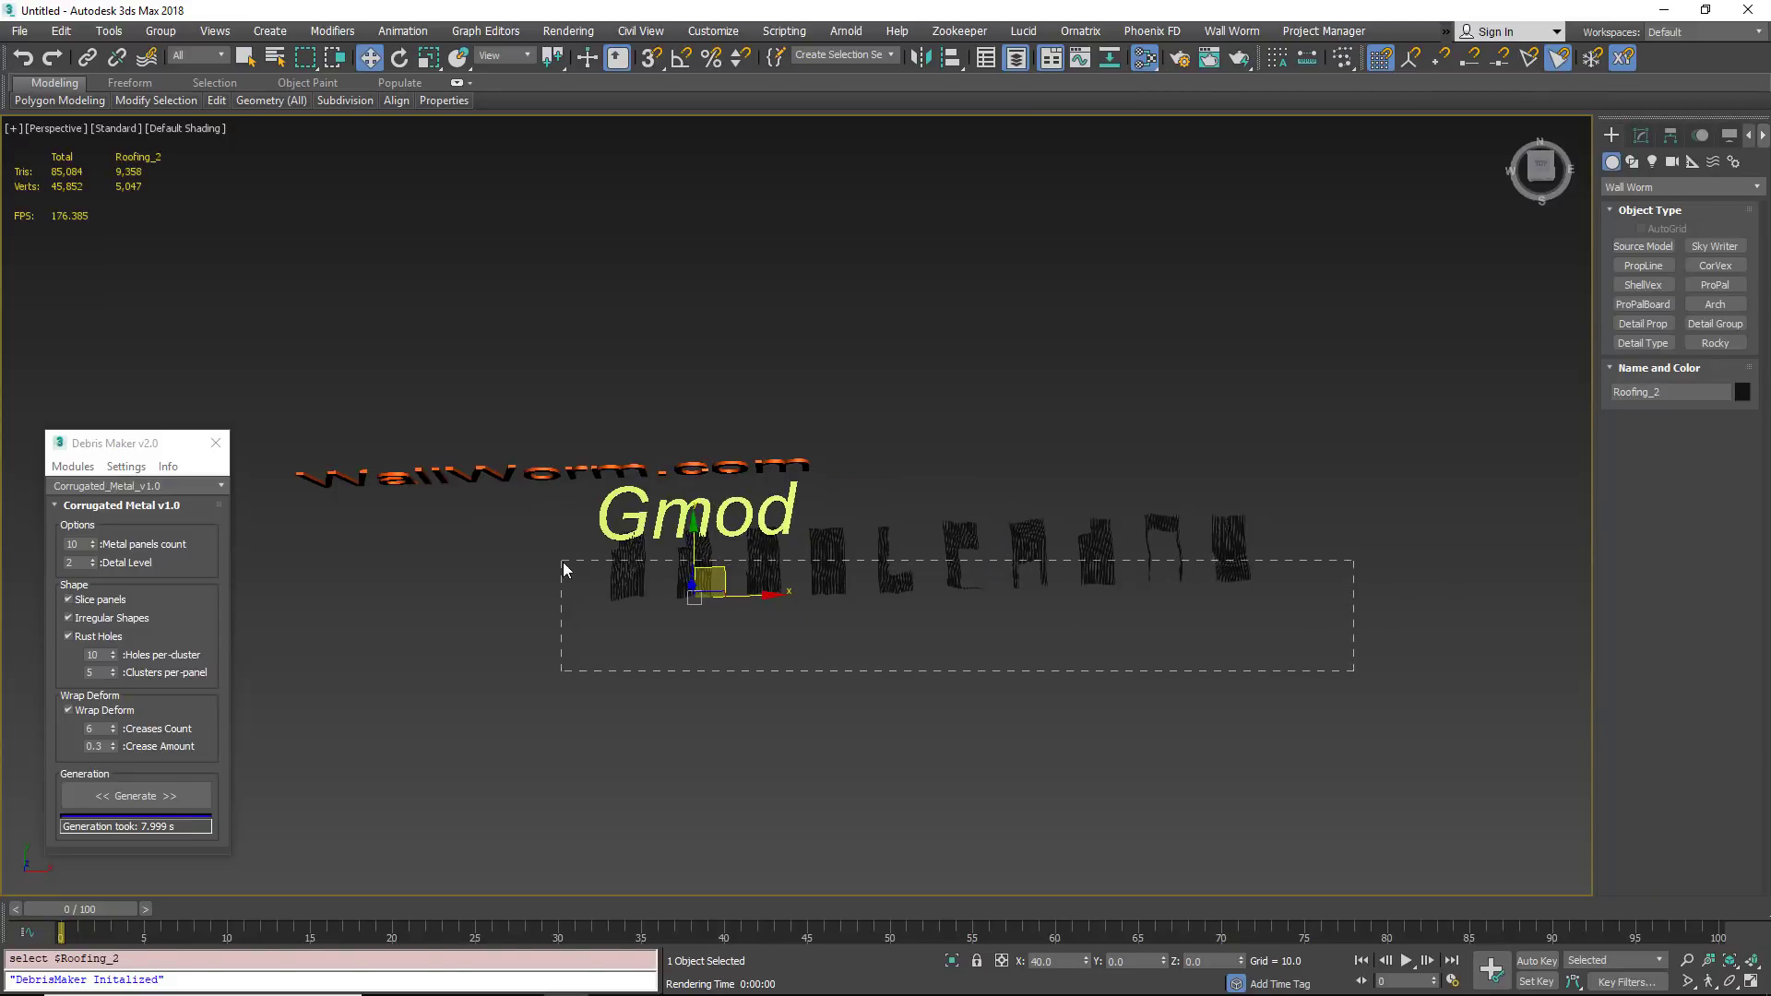
left_click_drag(562, 570, 563, 563)
key("z")
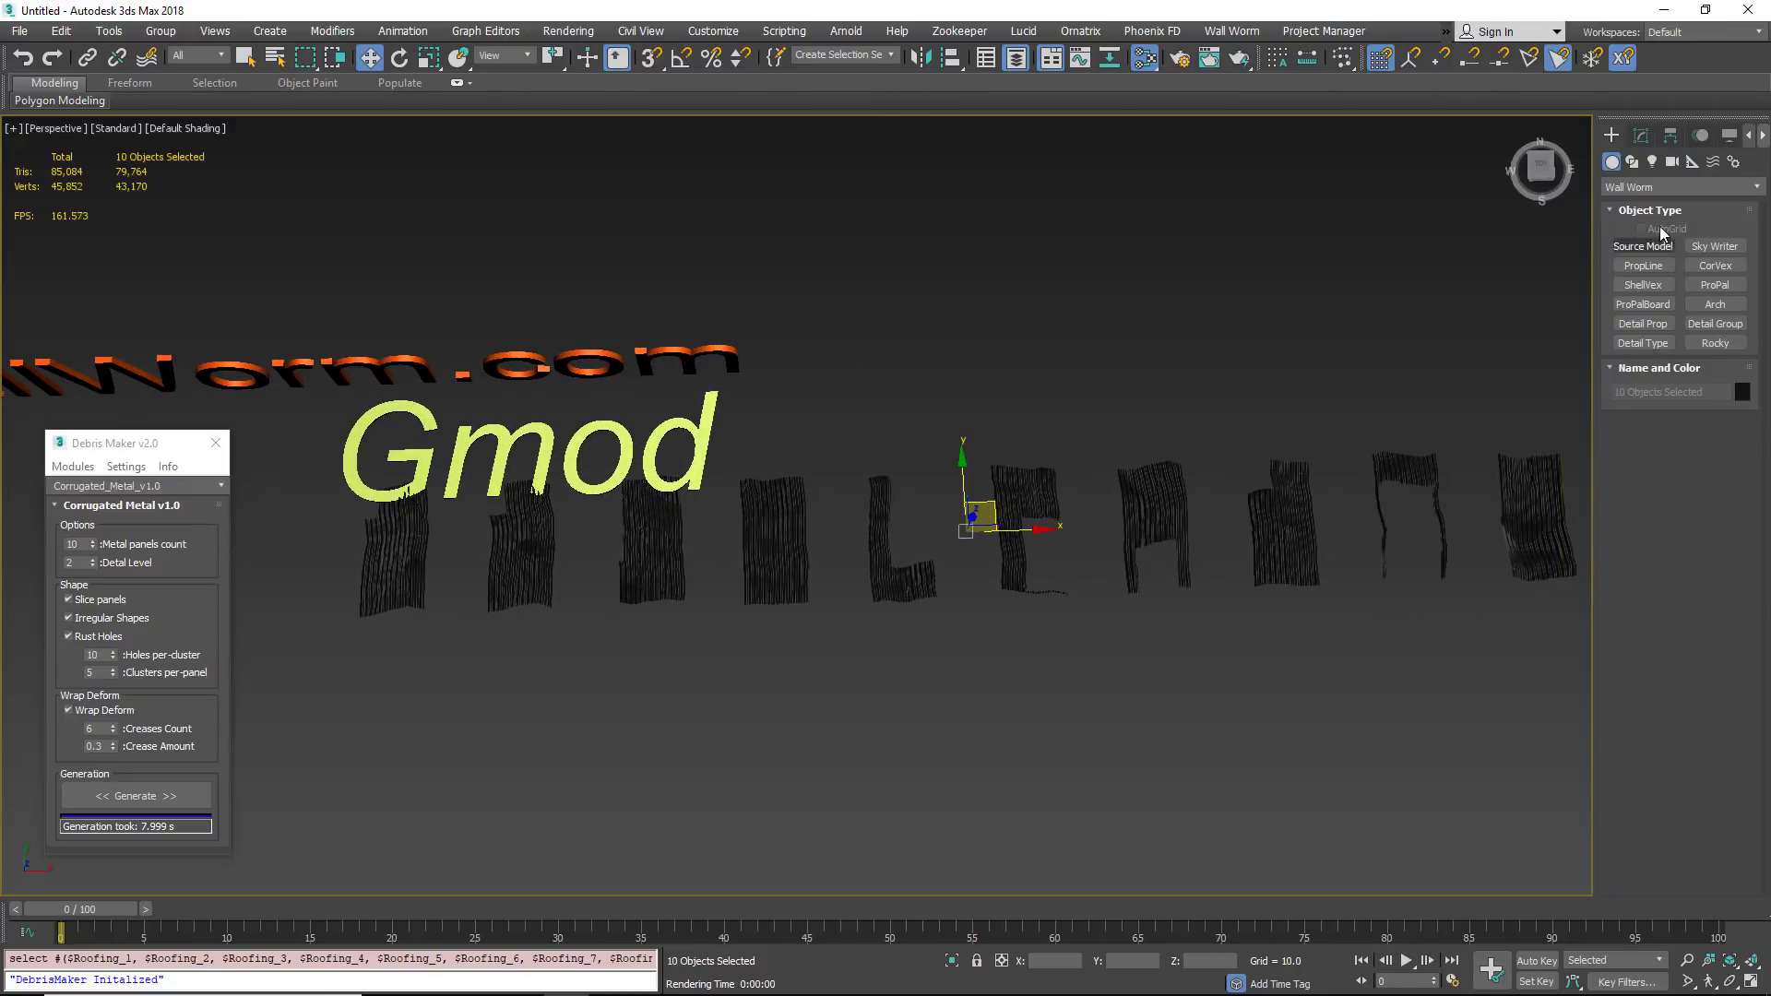
left_click(1641, 135)
left_click(1758, 191)
scroll(1764, 376, "down", 1)
left_click_drag(1764, 375, 1749, 649)
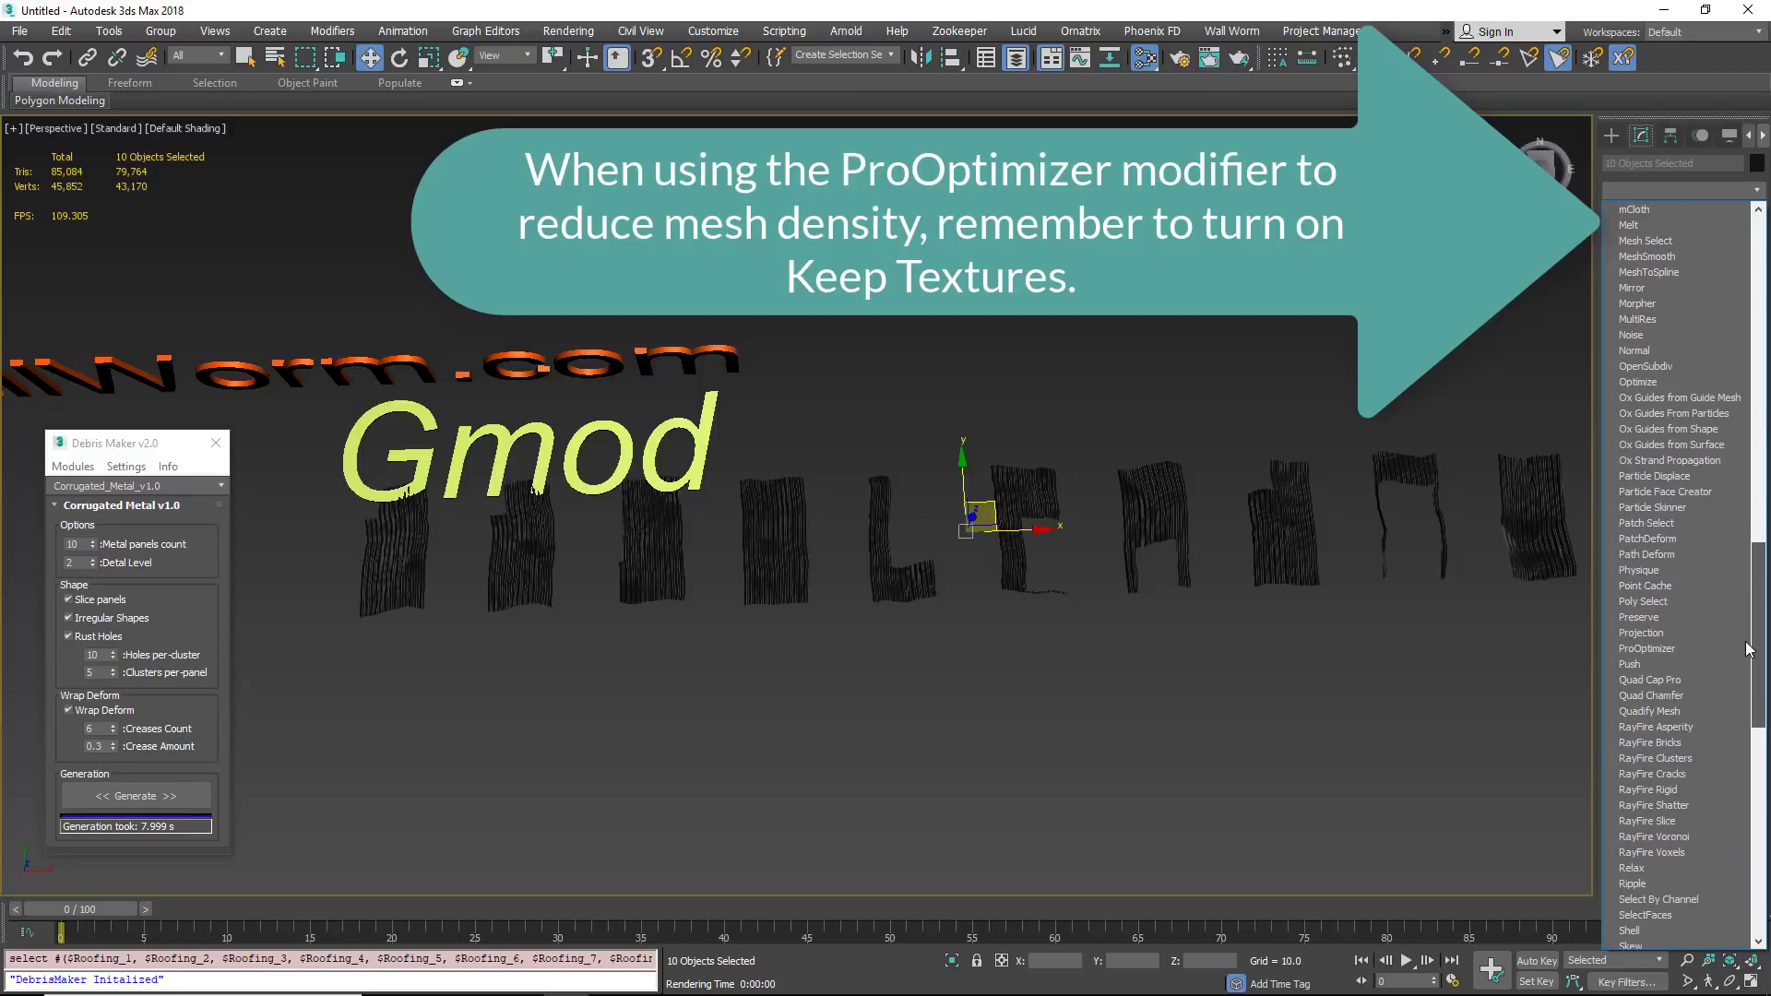
left_click(1646, 648)
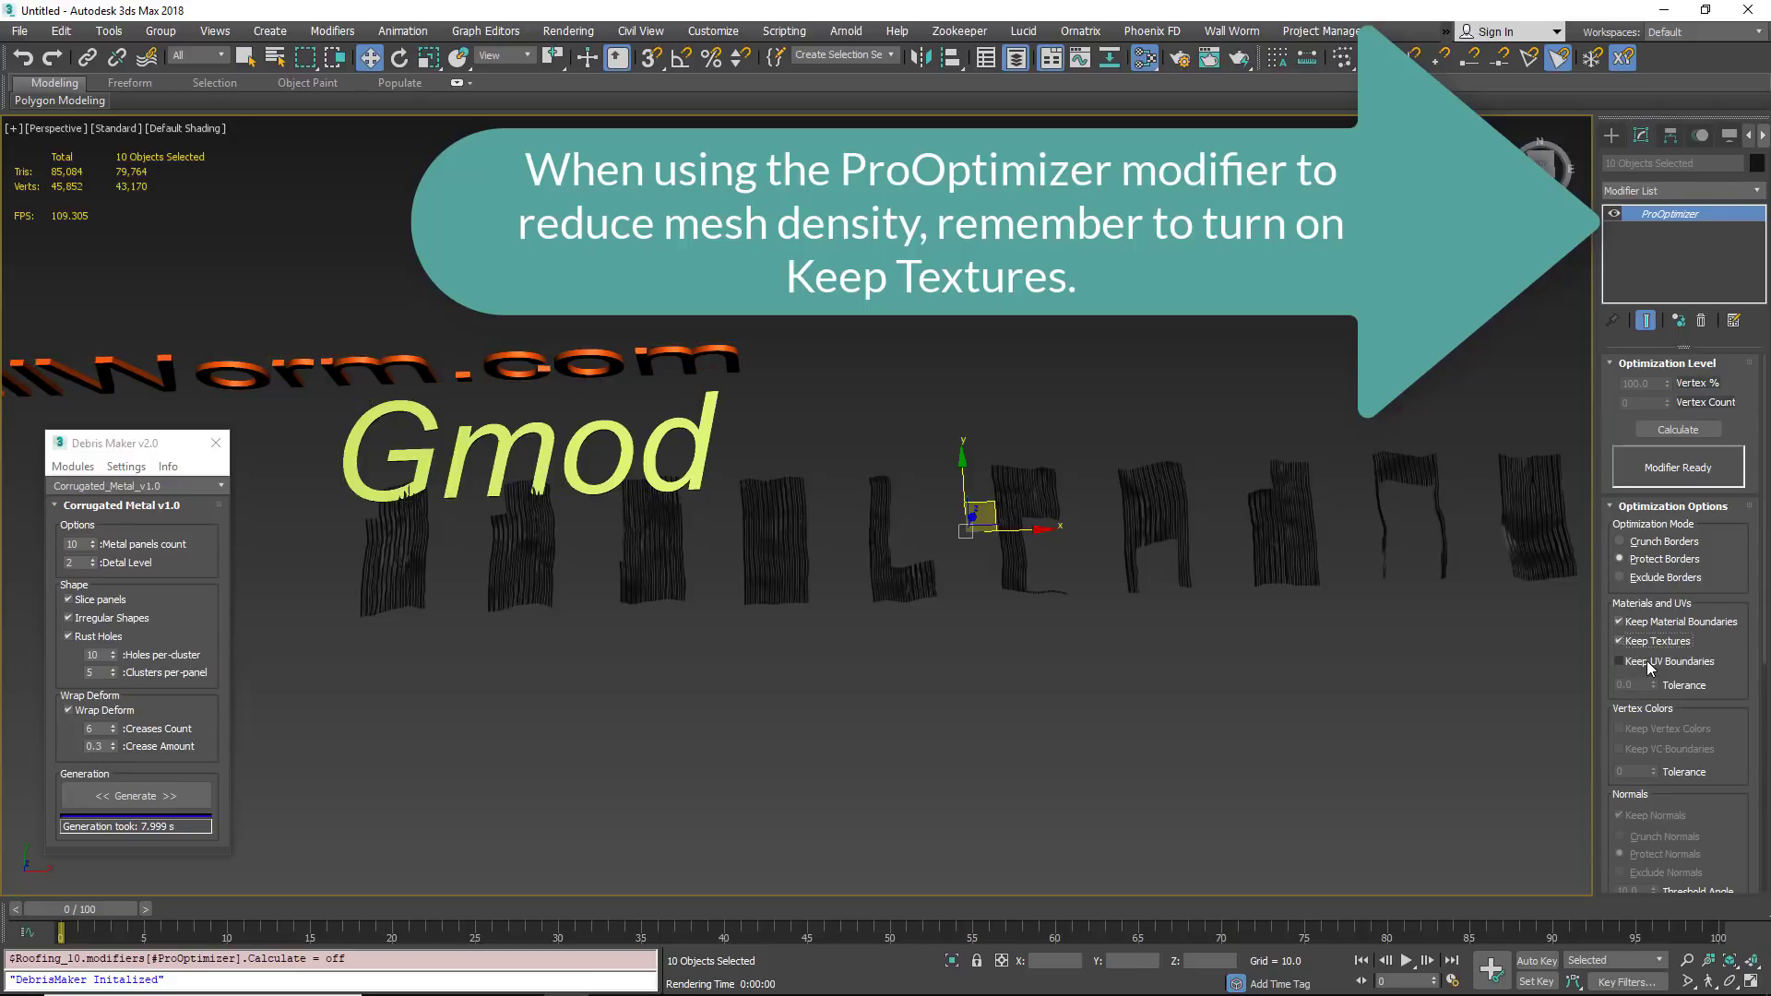
Calculate the ProOptimizer reduction with Keep Textures and Keep UV Boundaries on, and set Vertex % to 11.
left_click(1646, 661)
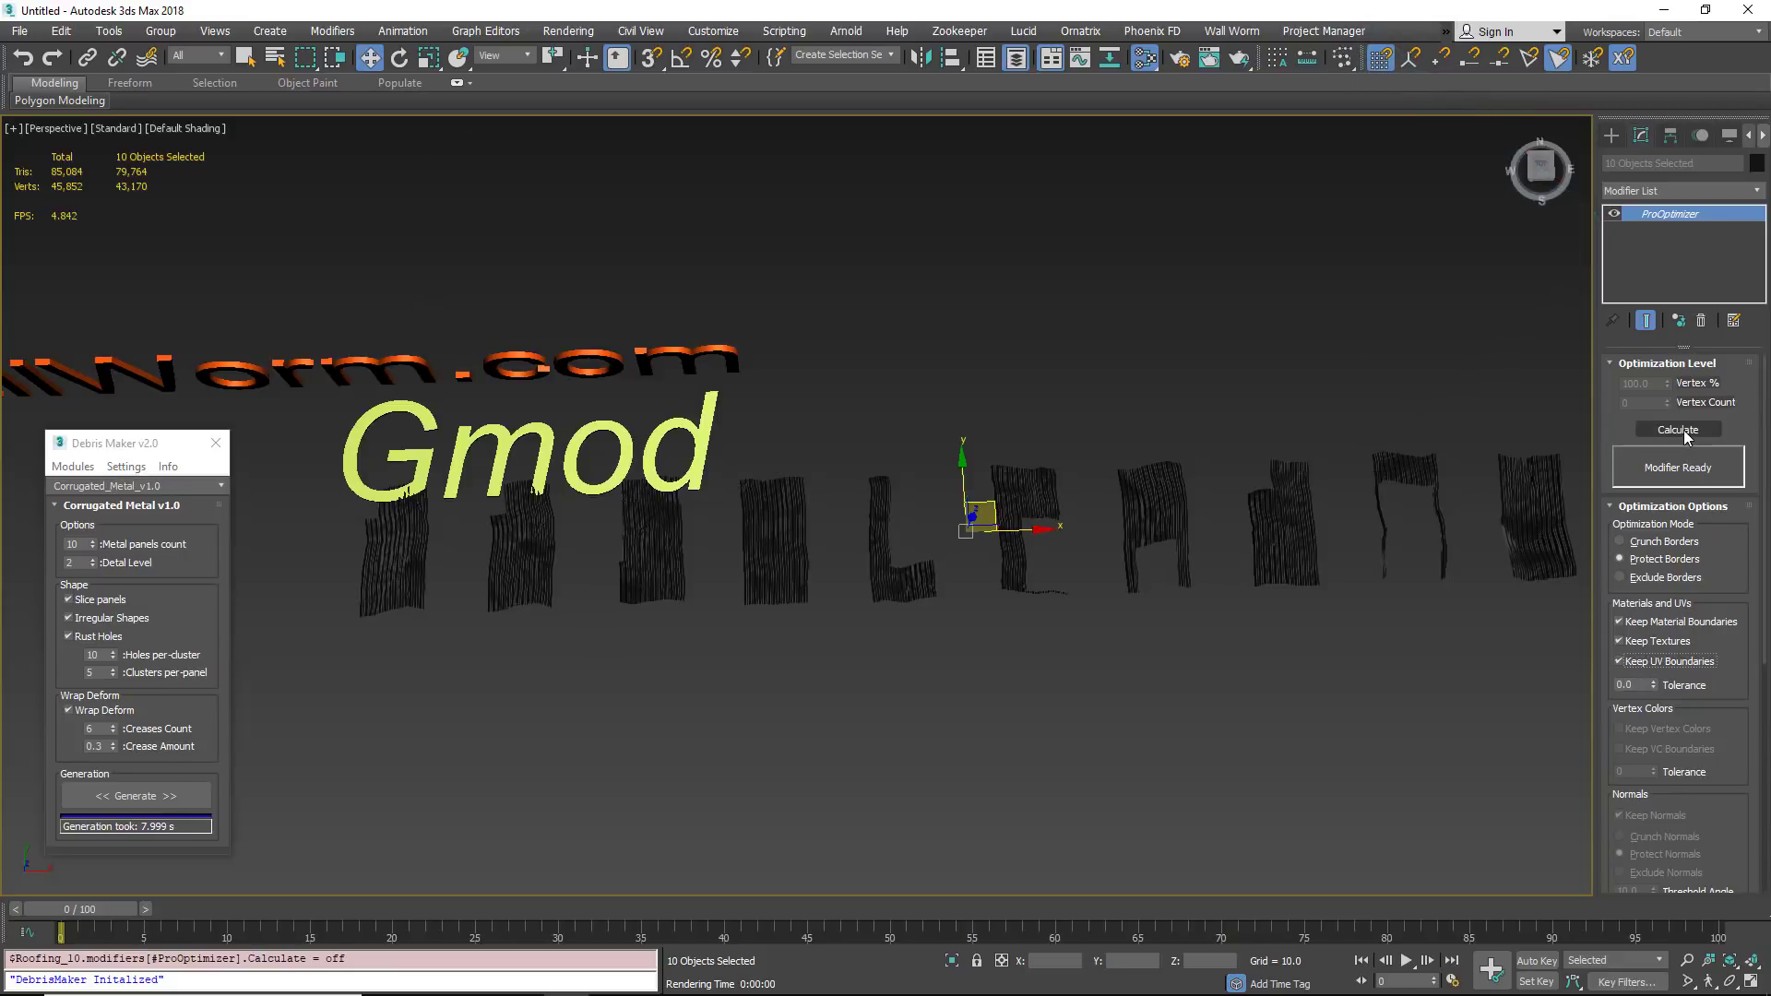
left_click(1684, 430)
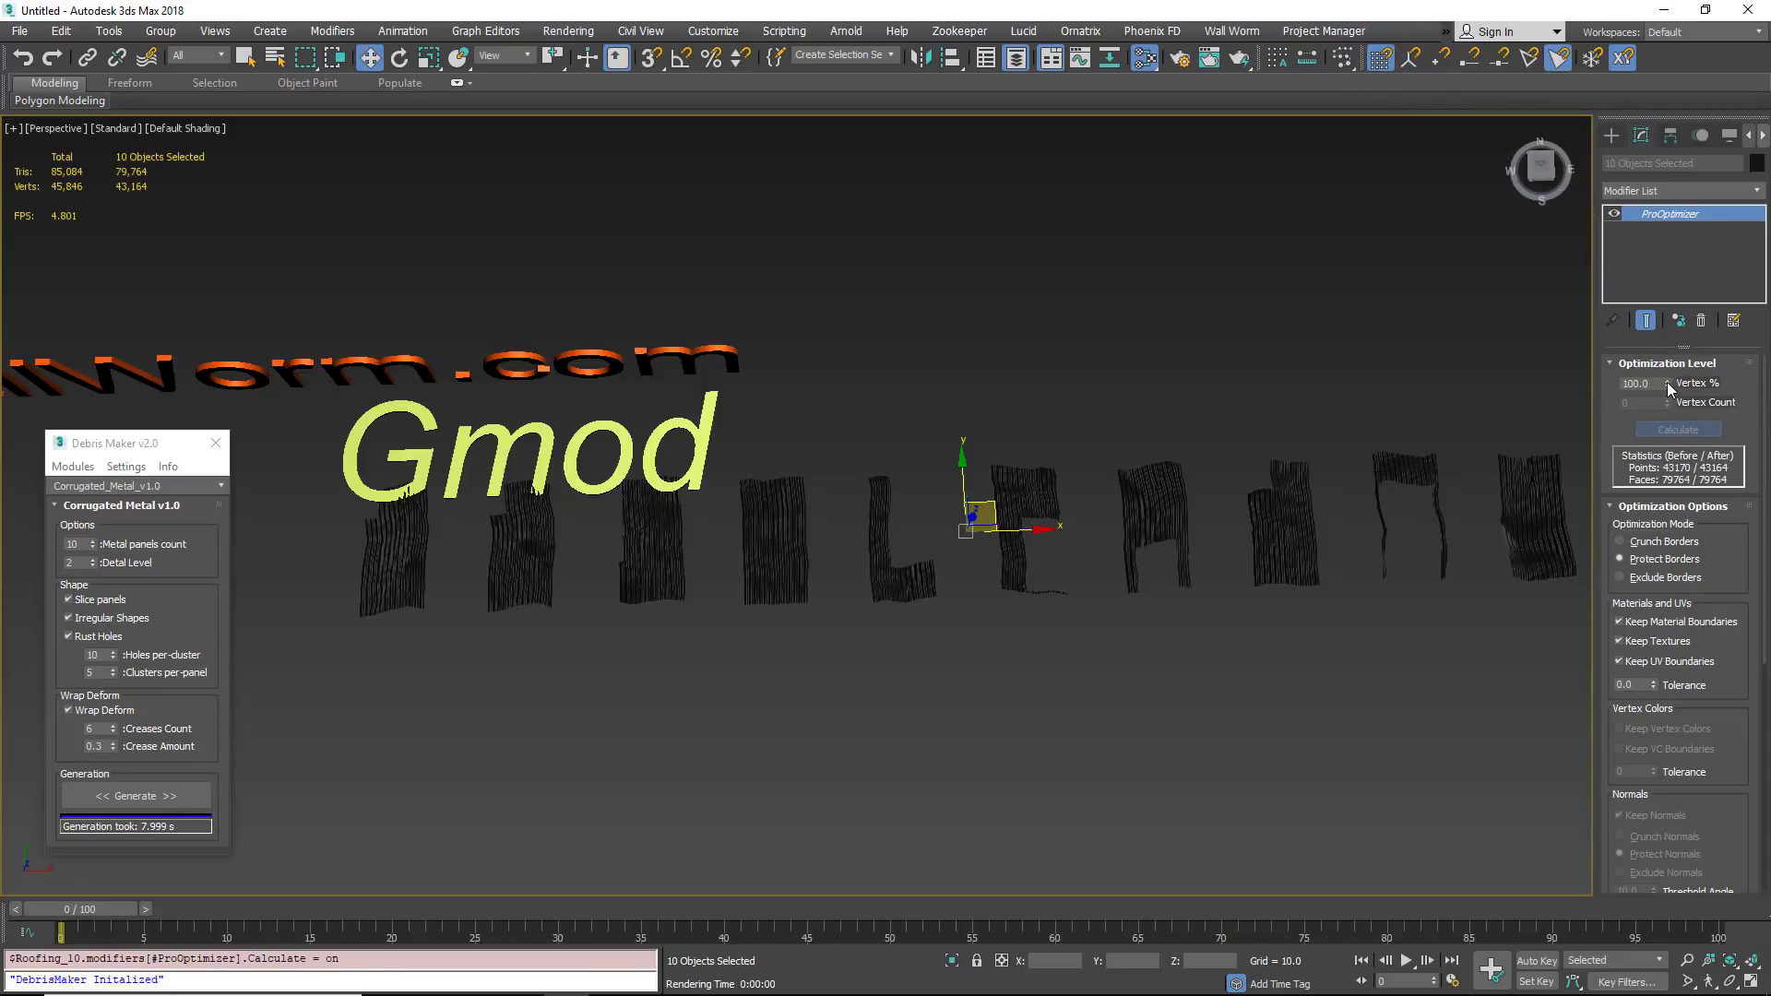
left_click_drag(1668, 382, 1674, 685)
left_click_drag(1619, 948, 1605, 32)
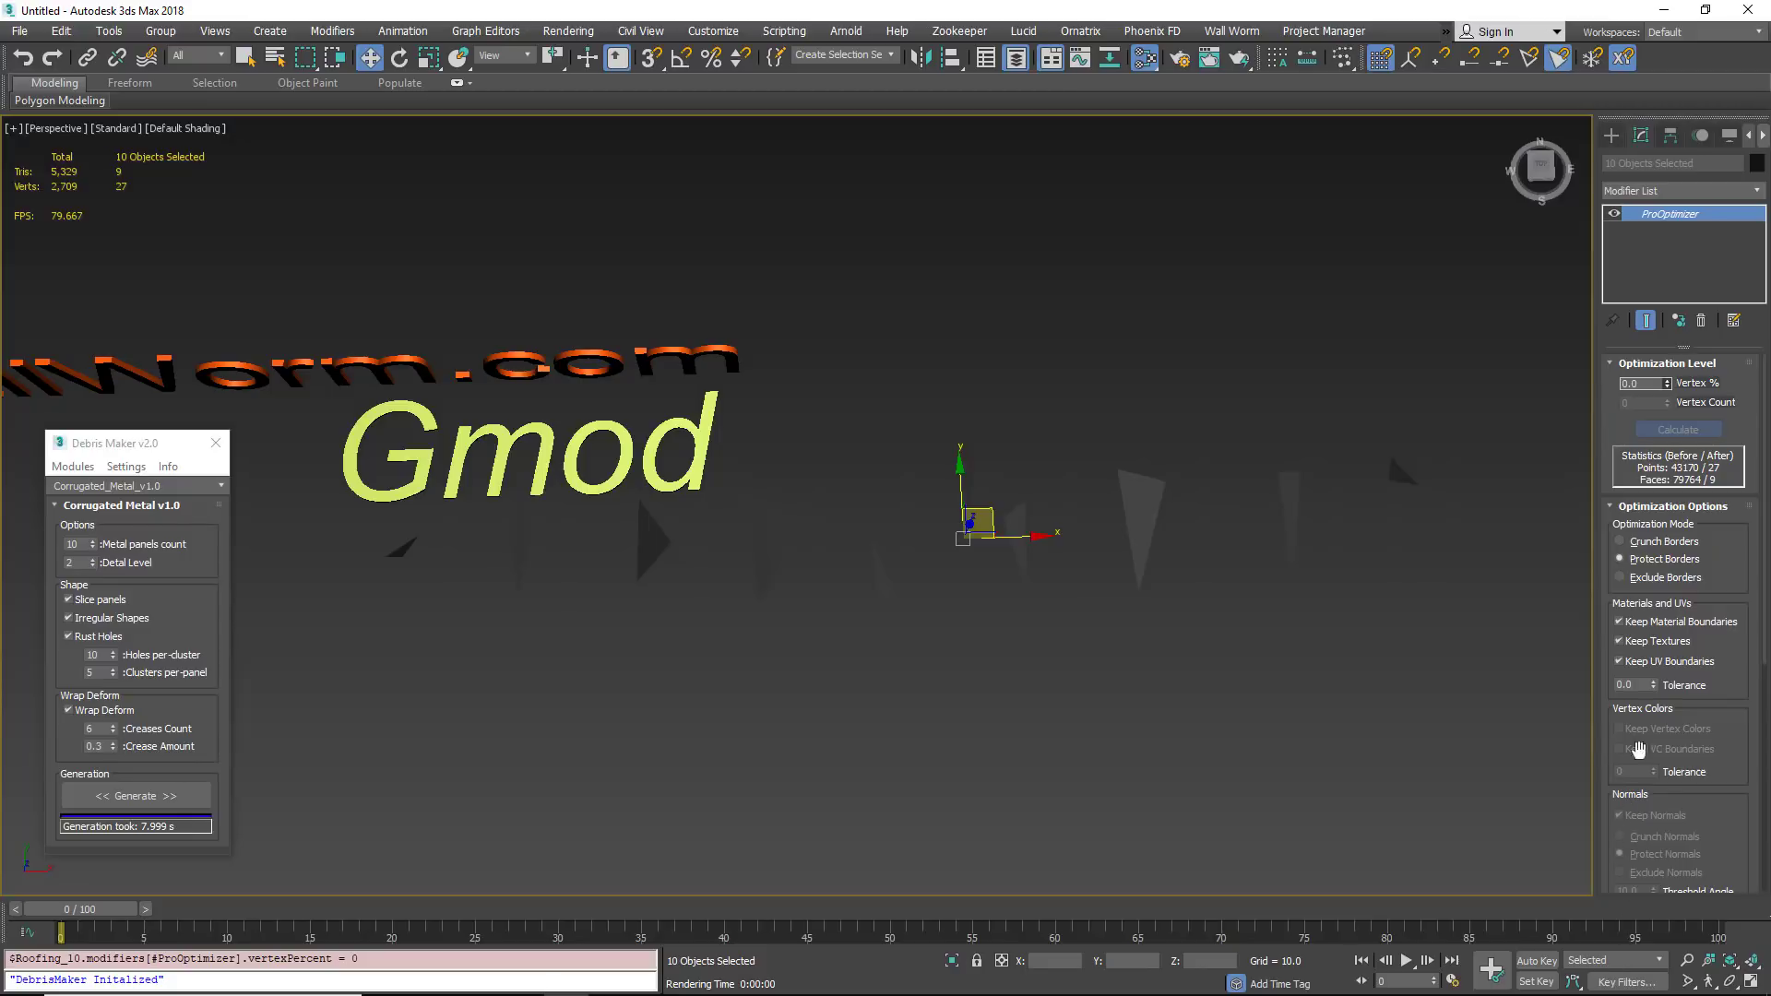
left_click_drag(1673, 388, 1674, 287)
scroll(1054, 528, "up", 6)
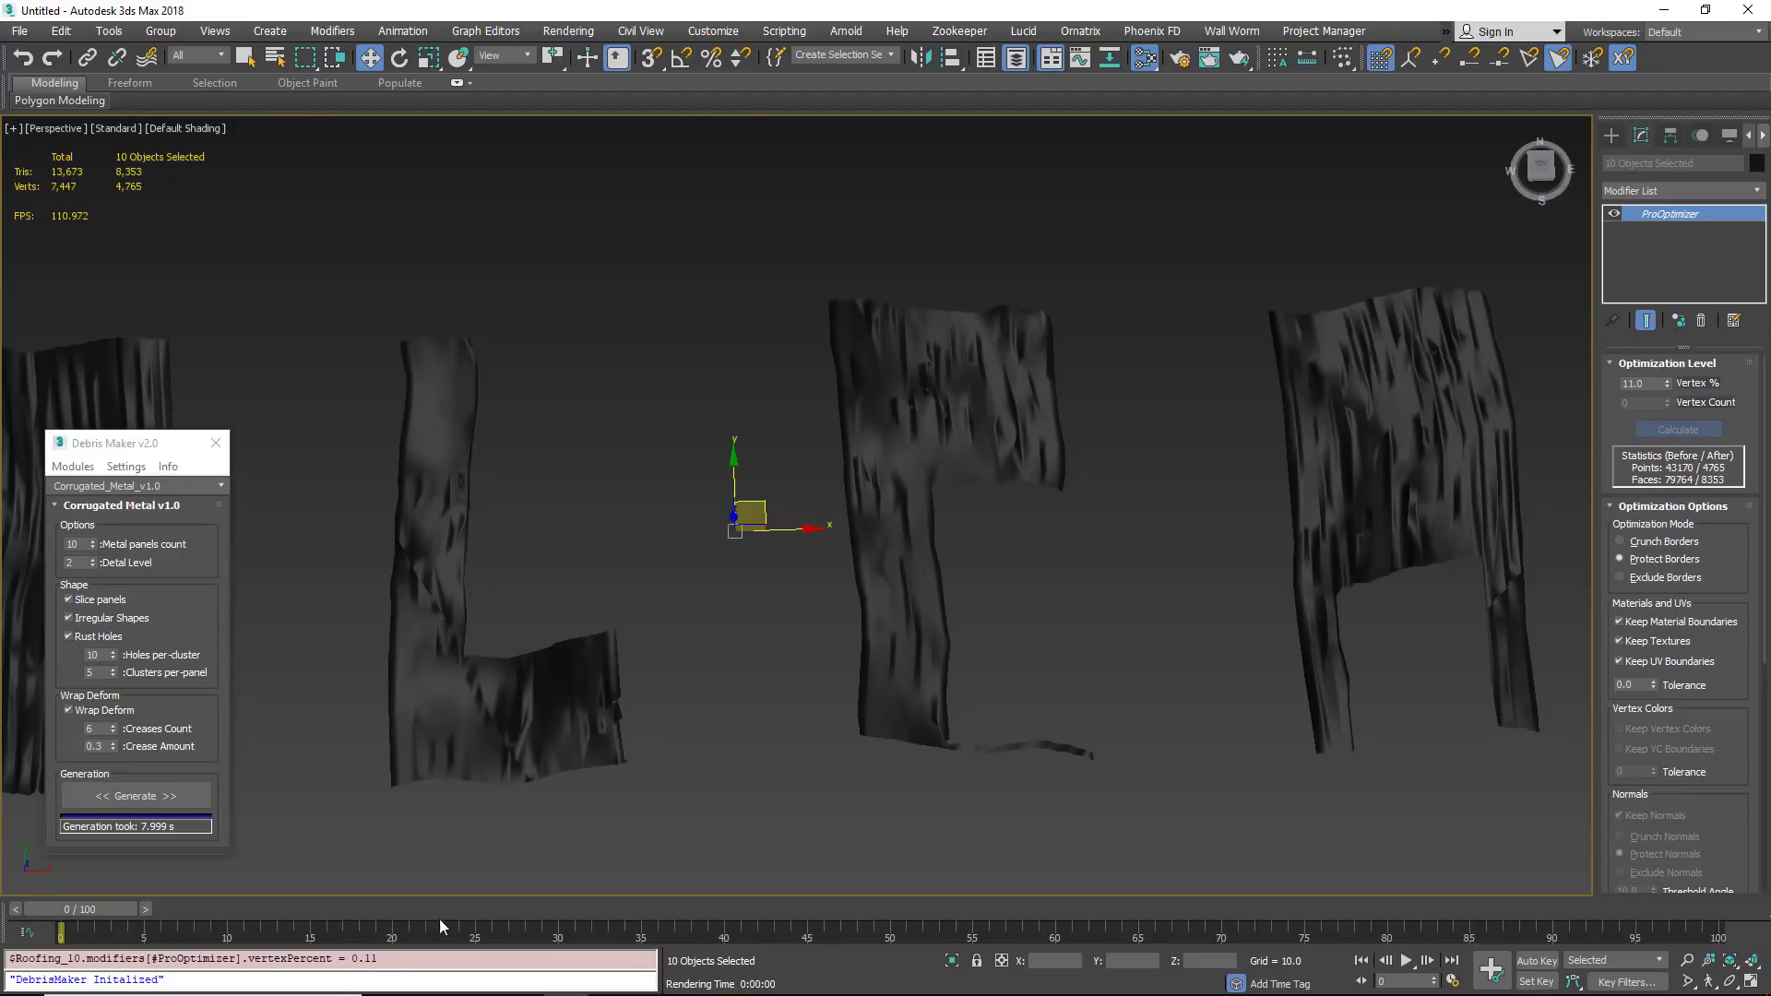
Open the Slate Material Editor and examine the Substance map feeding the wallworm/corrugated_metal01 material.
left_click(1144, 61)
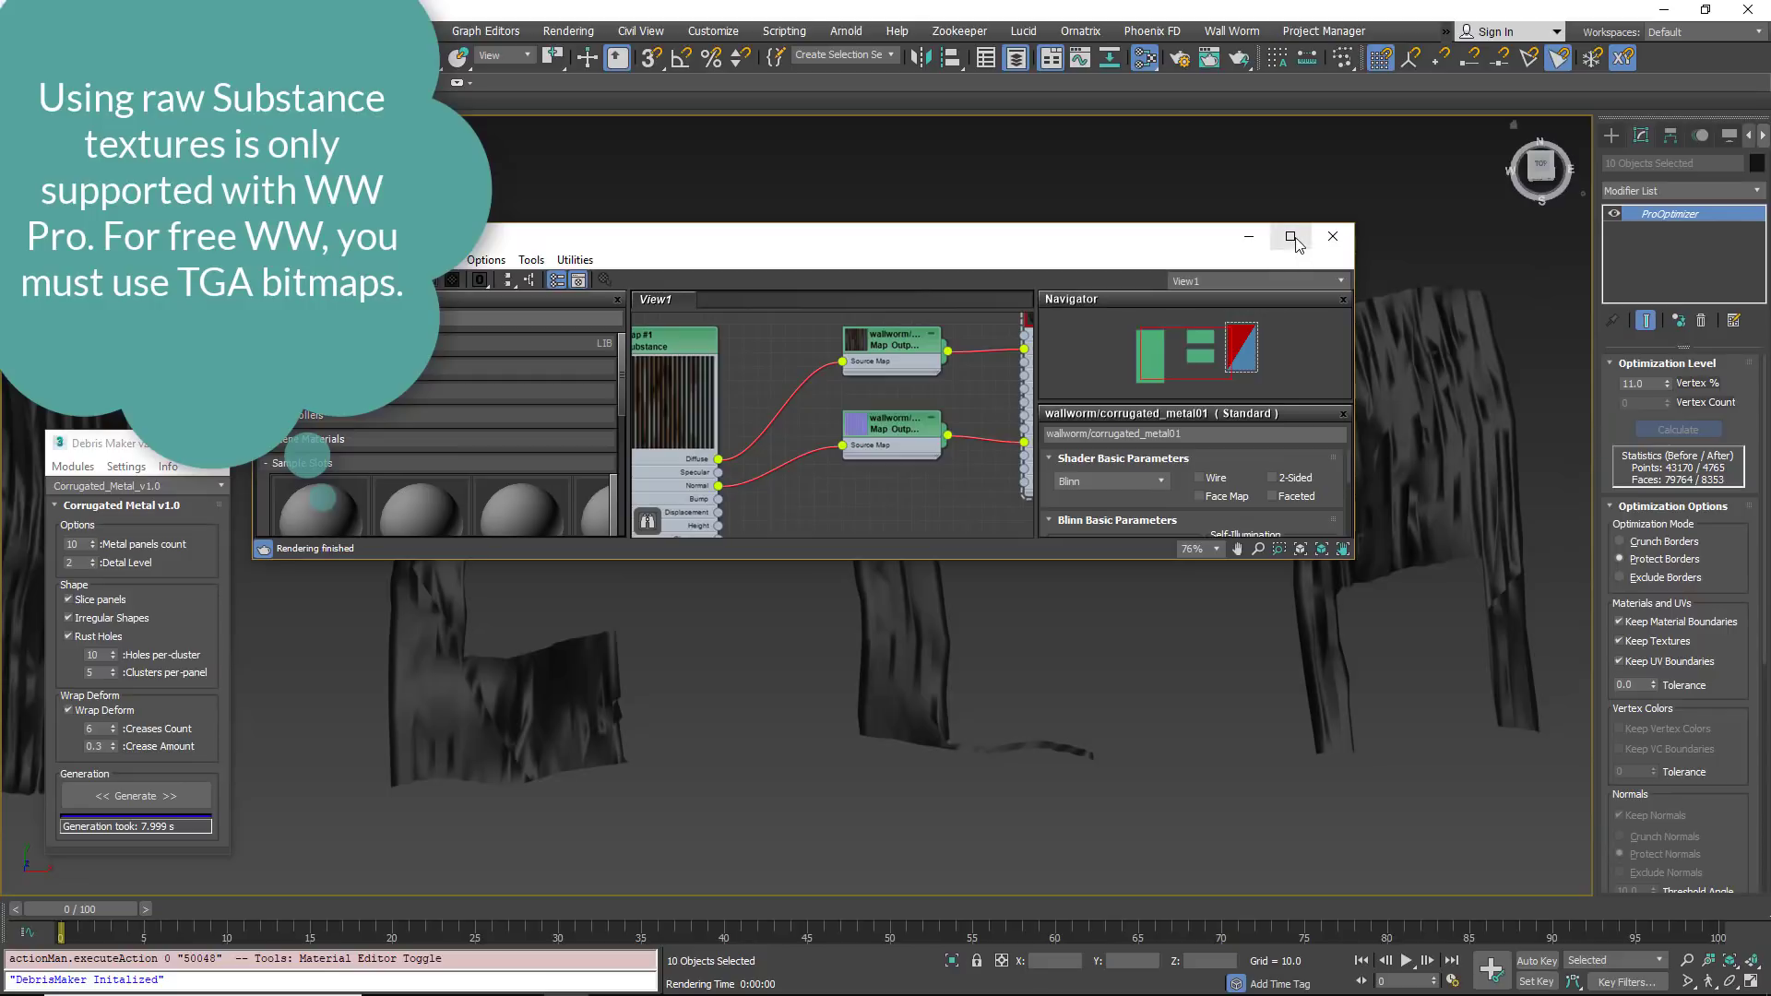
left_click(1291, 237)
key("z")
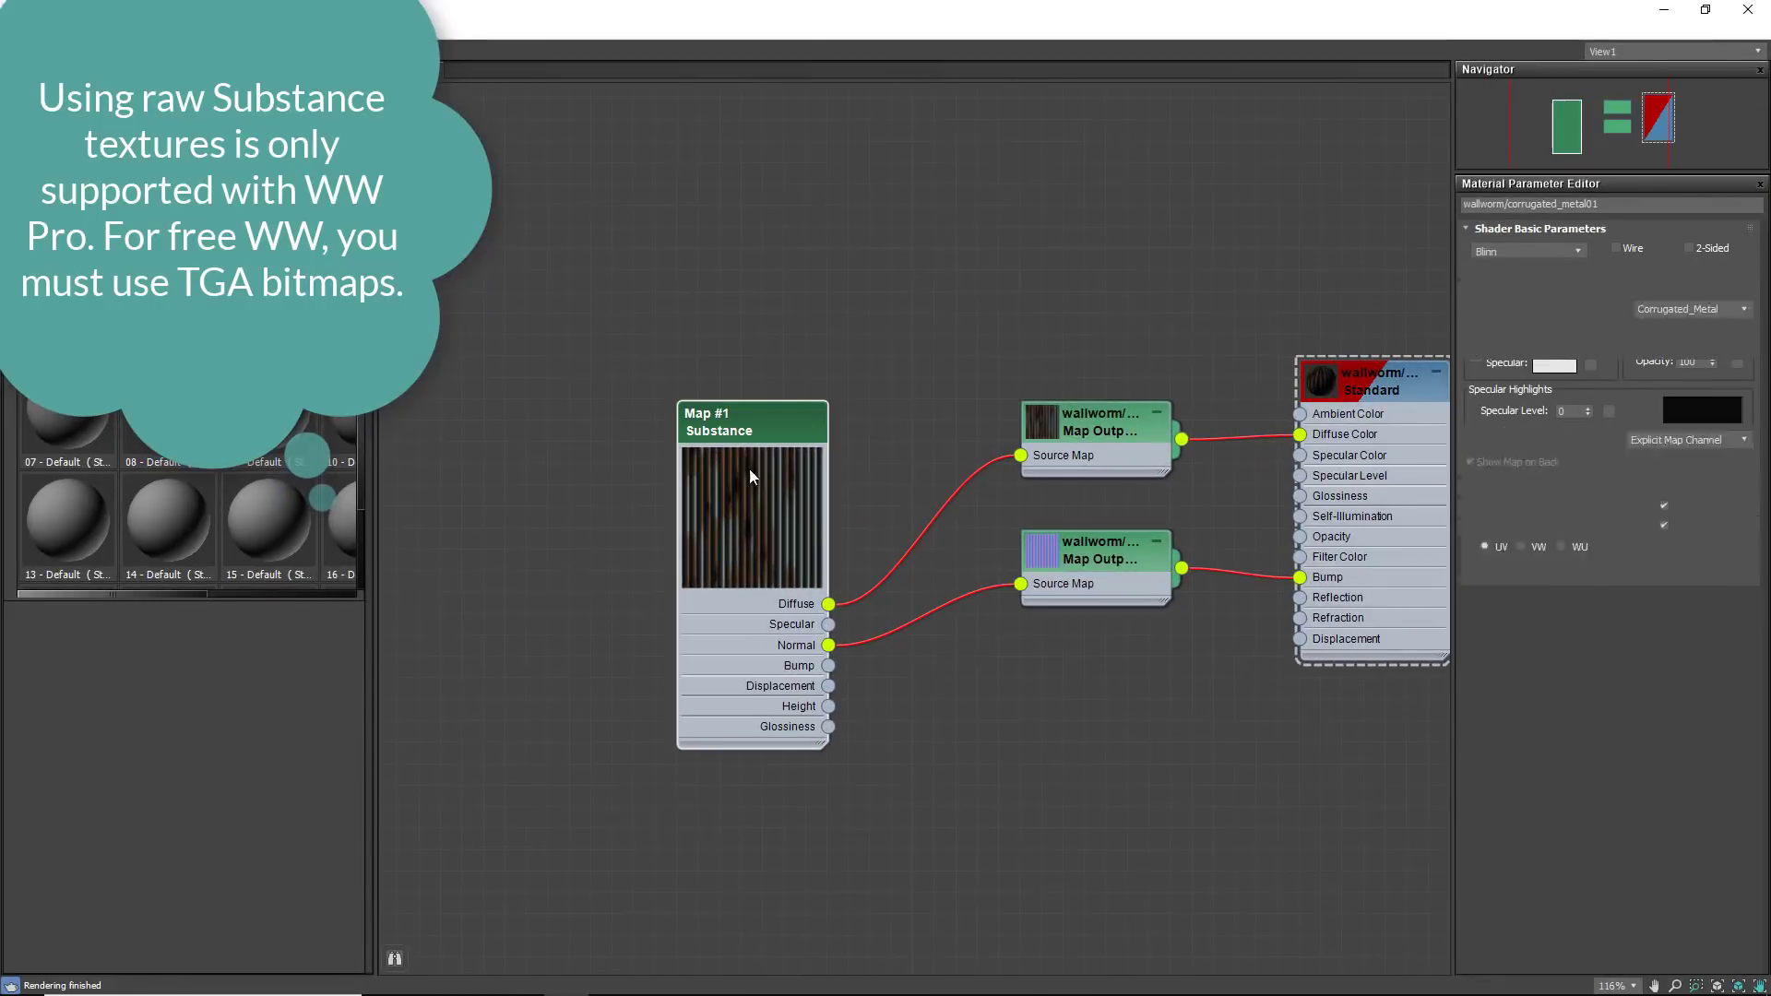
double_click(773, 486)
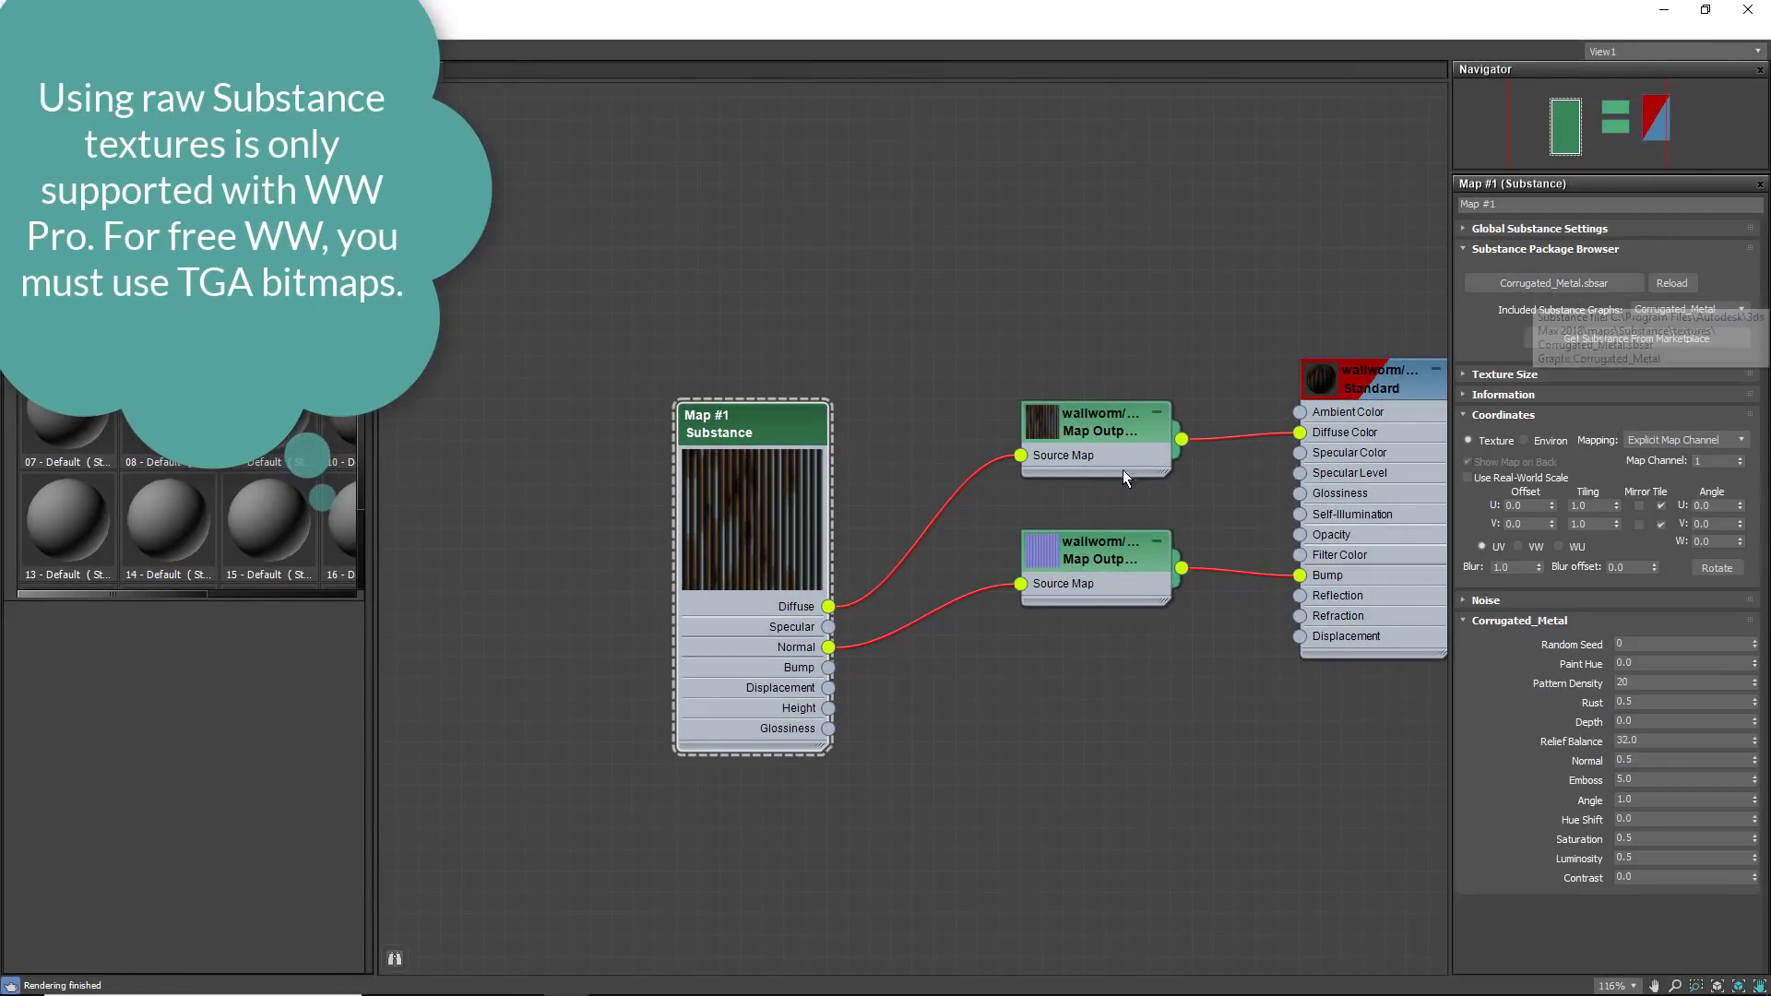
middle_click_drag(1346, 482, 1157, 470)
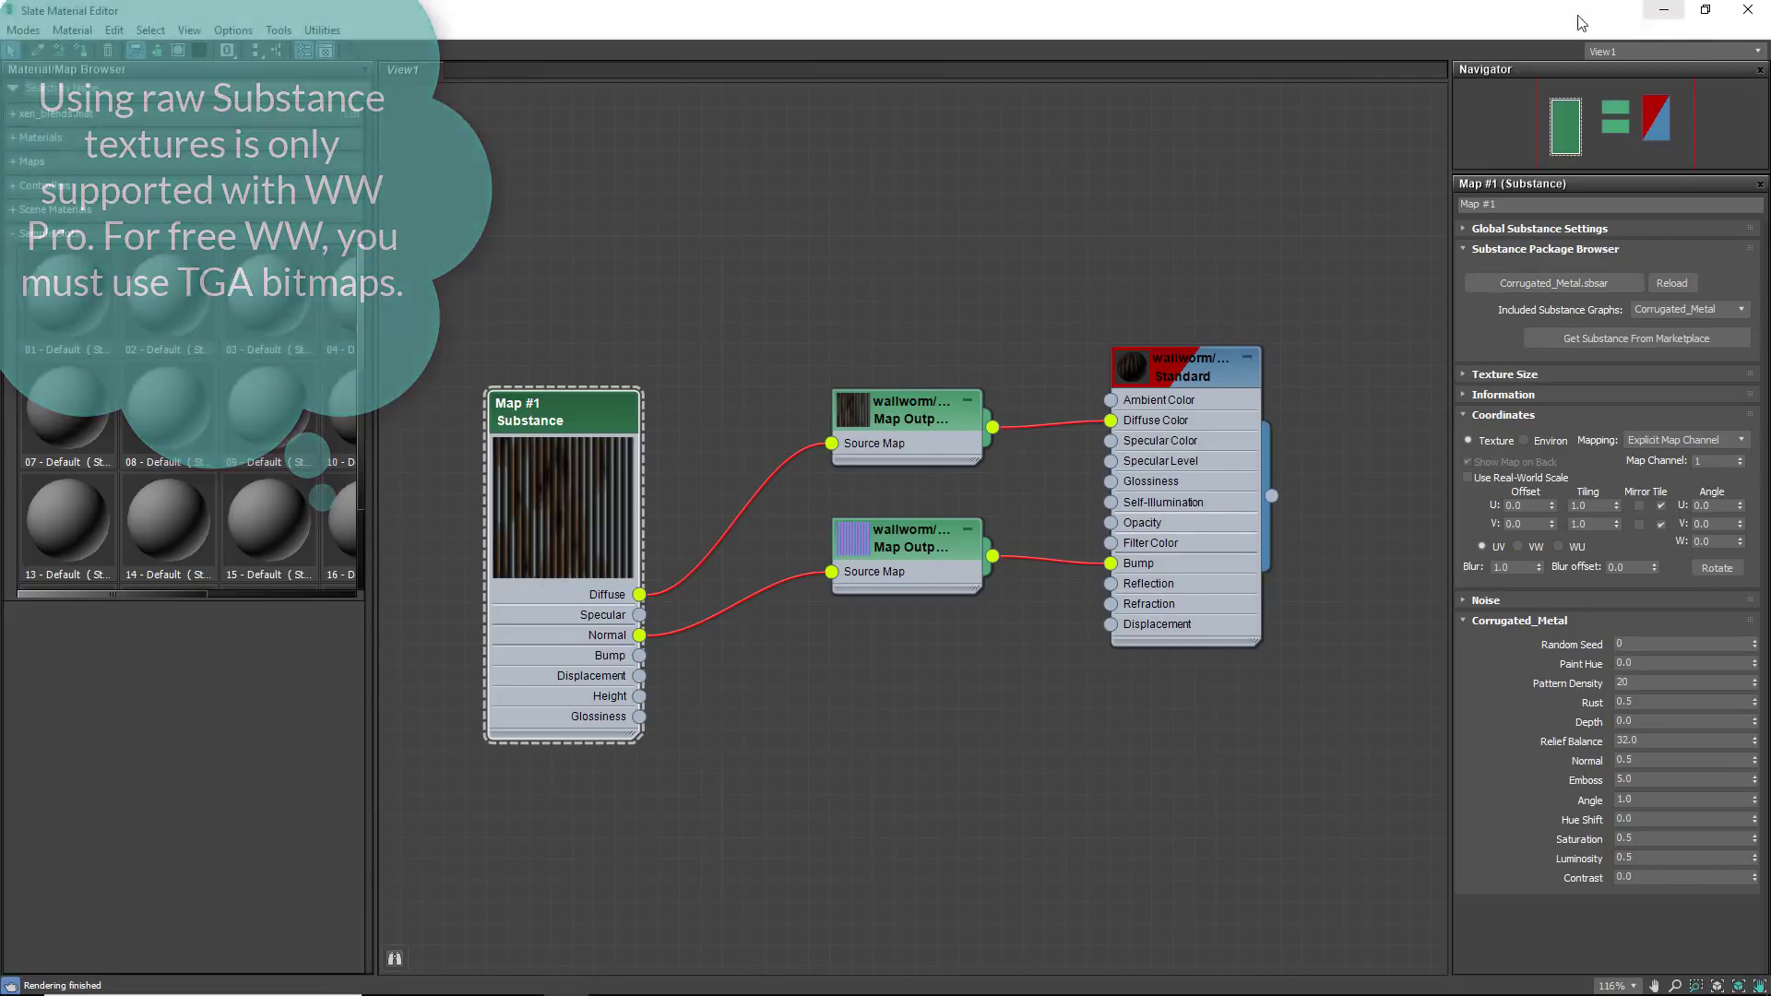
Assign the wallworm/corrugated_metal01 material to the selected panels and close the material editor.
left_click(1705, 9)
left_click_drag(1277, 577, 978, 366)
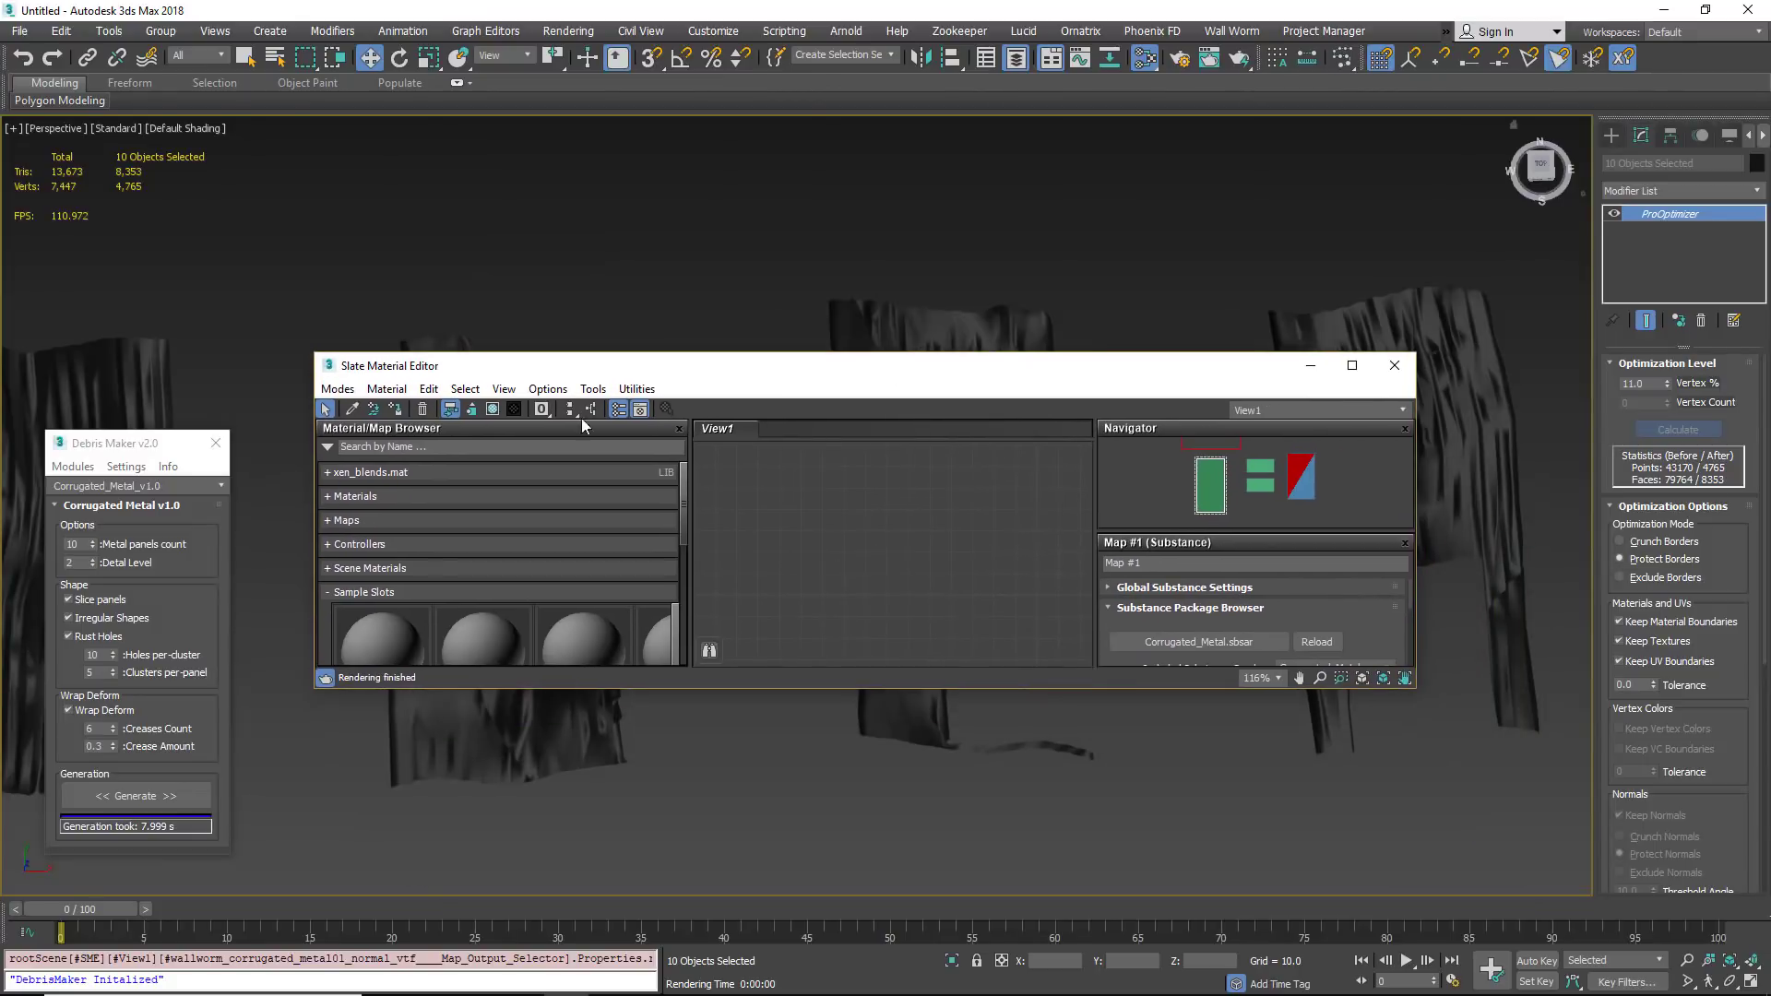
left_click(394, 410)
left_click(1394, 366)
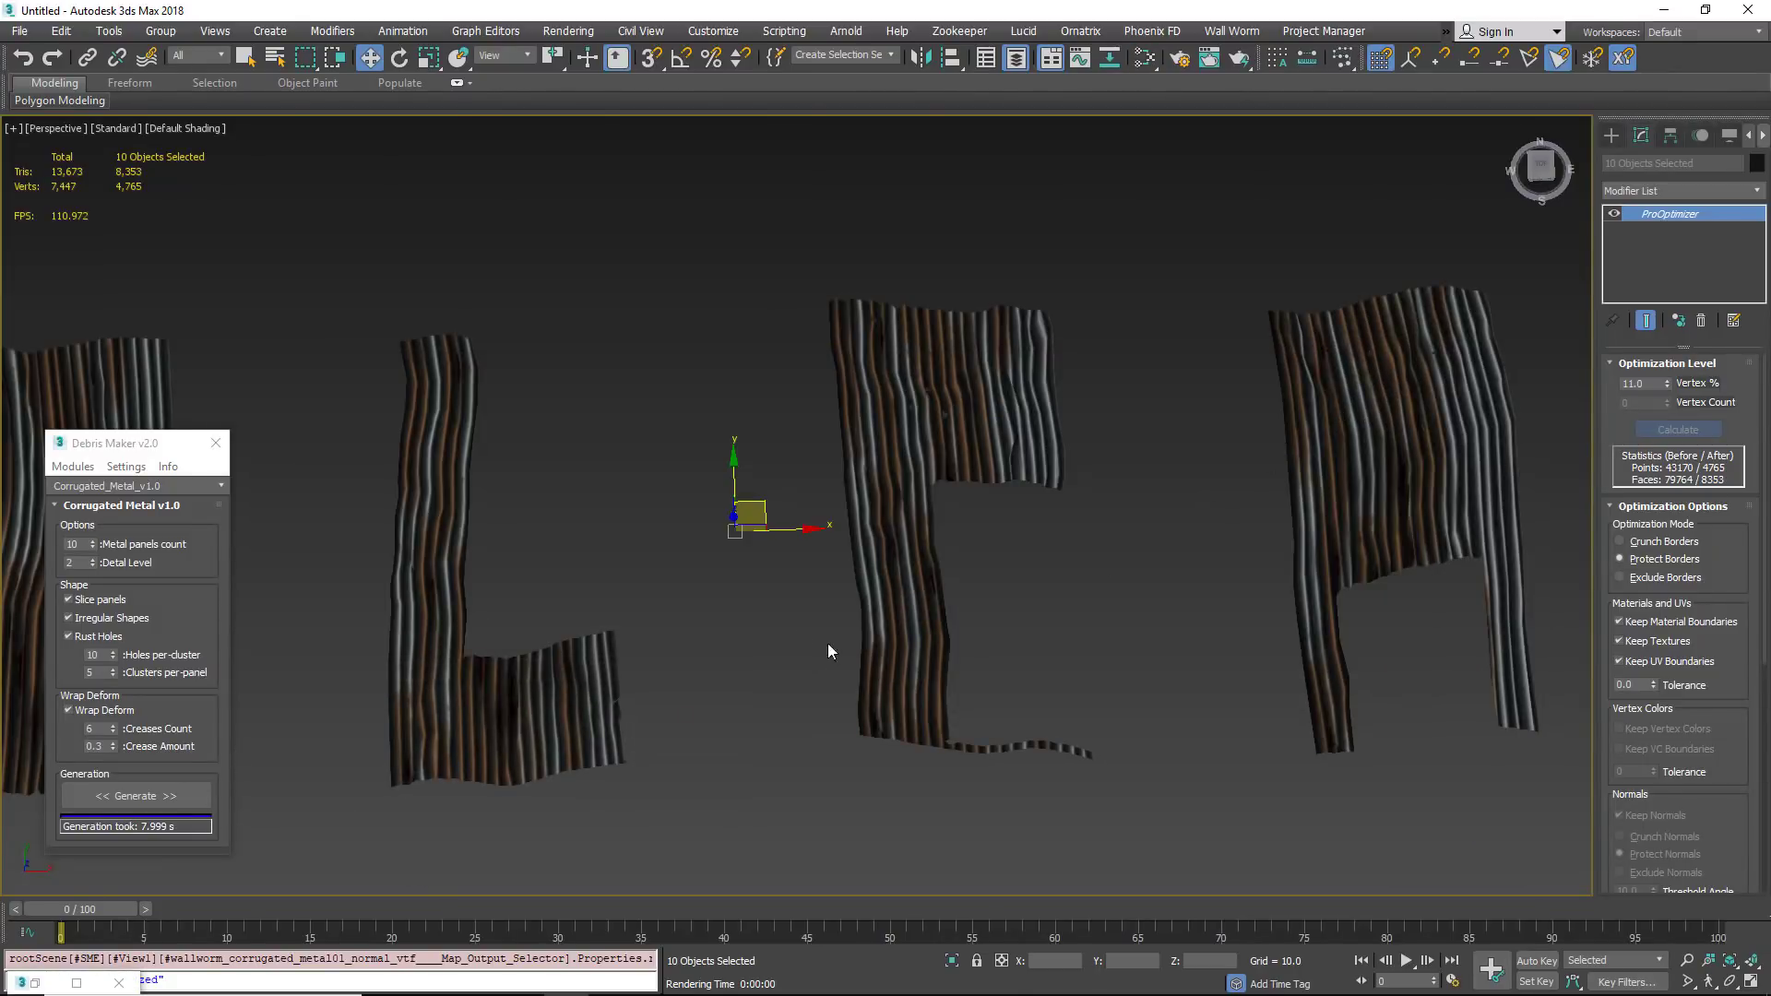
Create WWMT helpers from the selected corrugated panels, with a separate helper for each object.
middle_click_drag(623, 574, 1068, 538)
scroll(1066, 539, "down", 5)
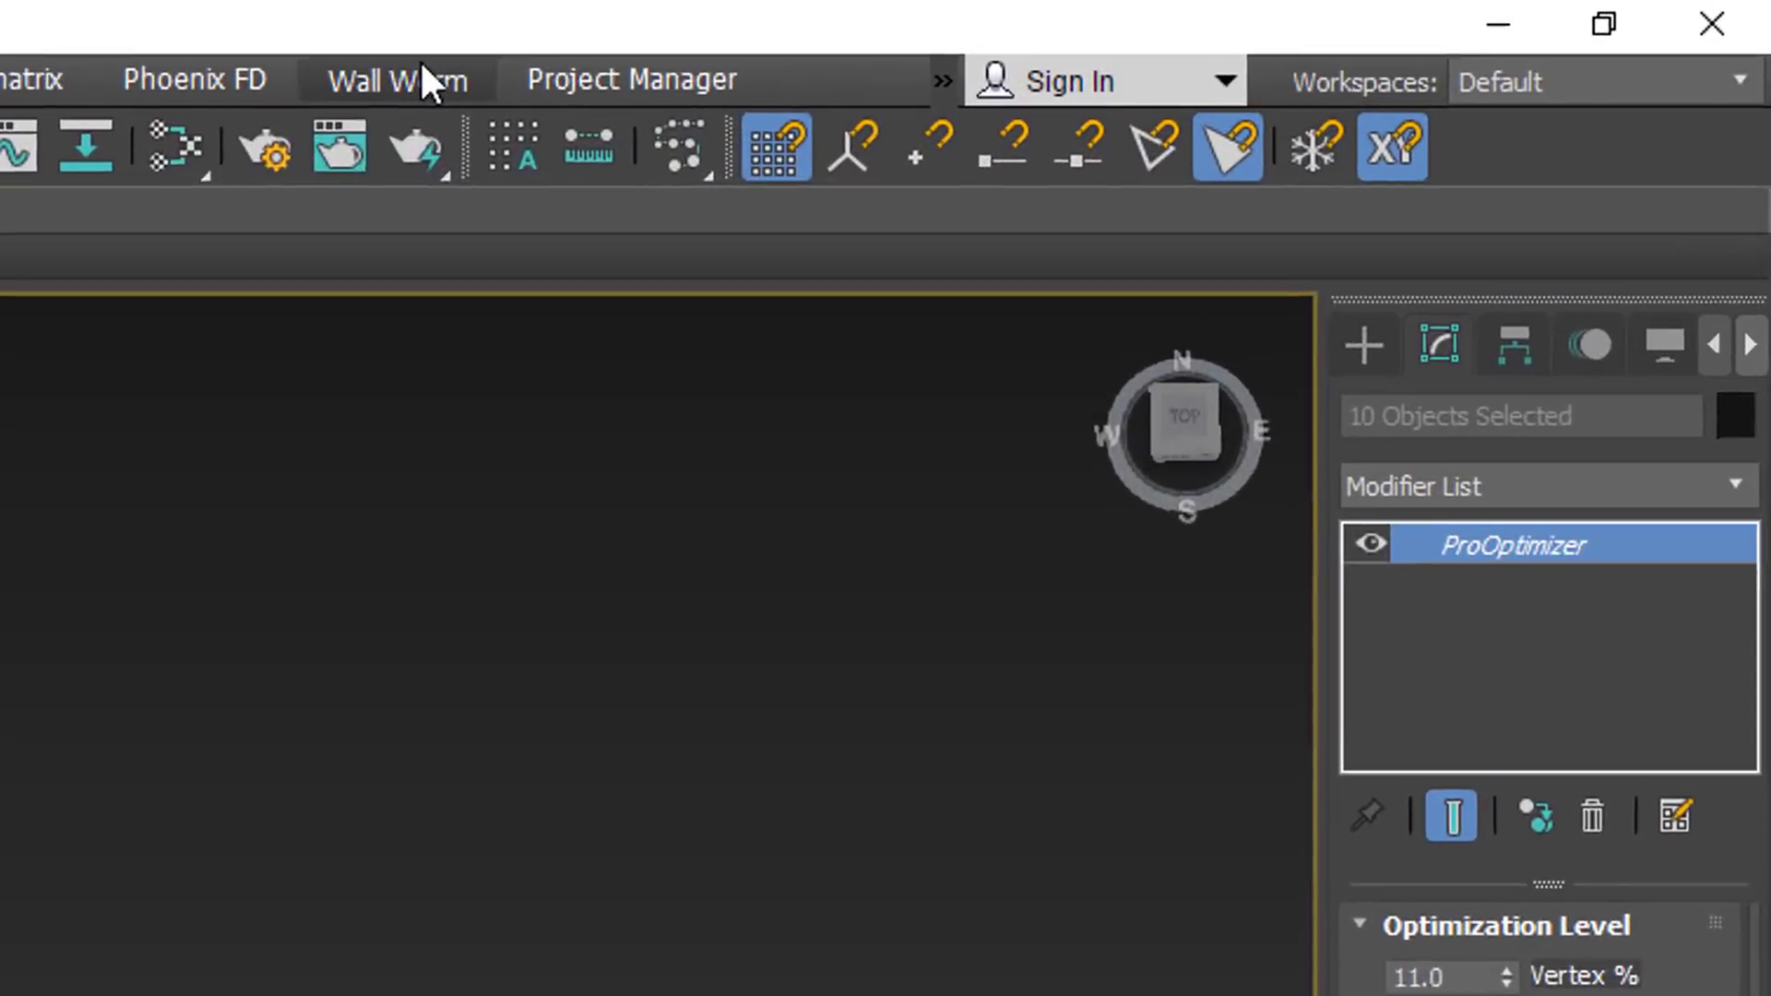
left_click(1081, 40)
mouse_move(1130, 89)
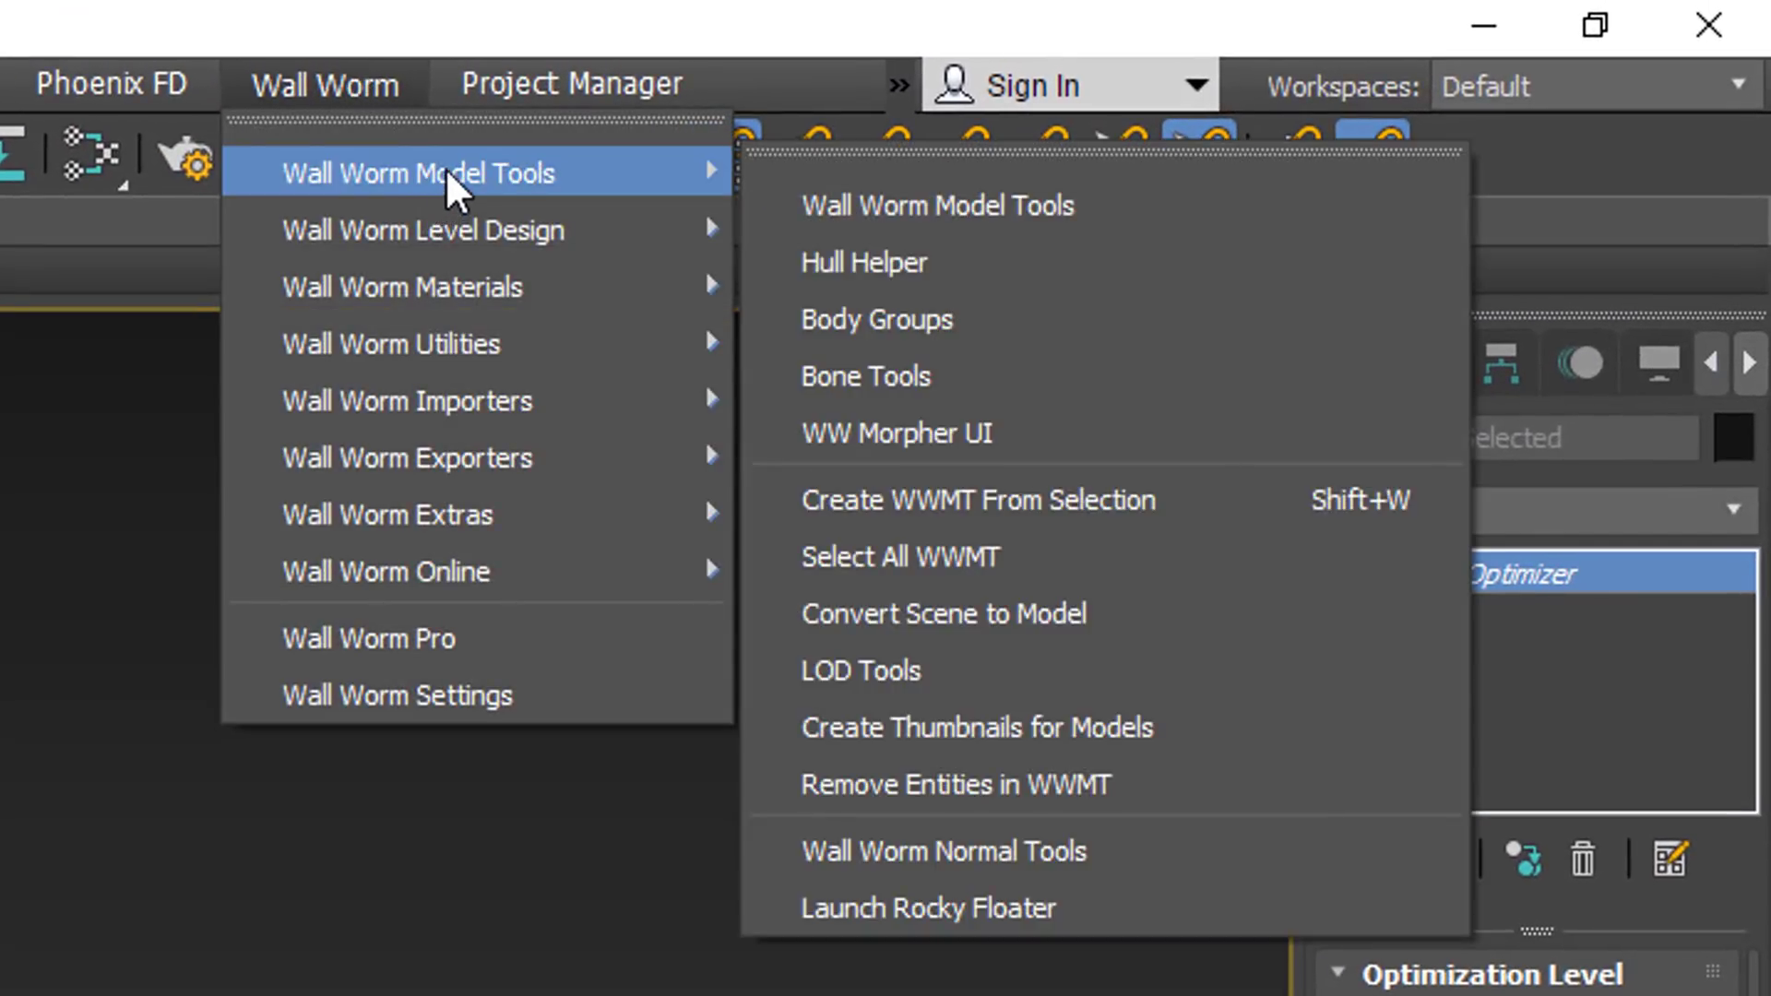
left_click(976, 503)
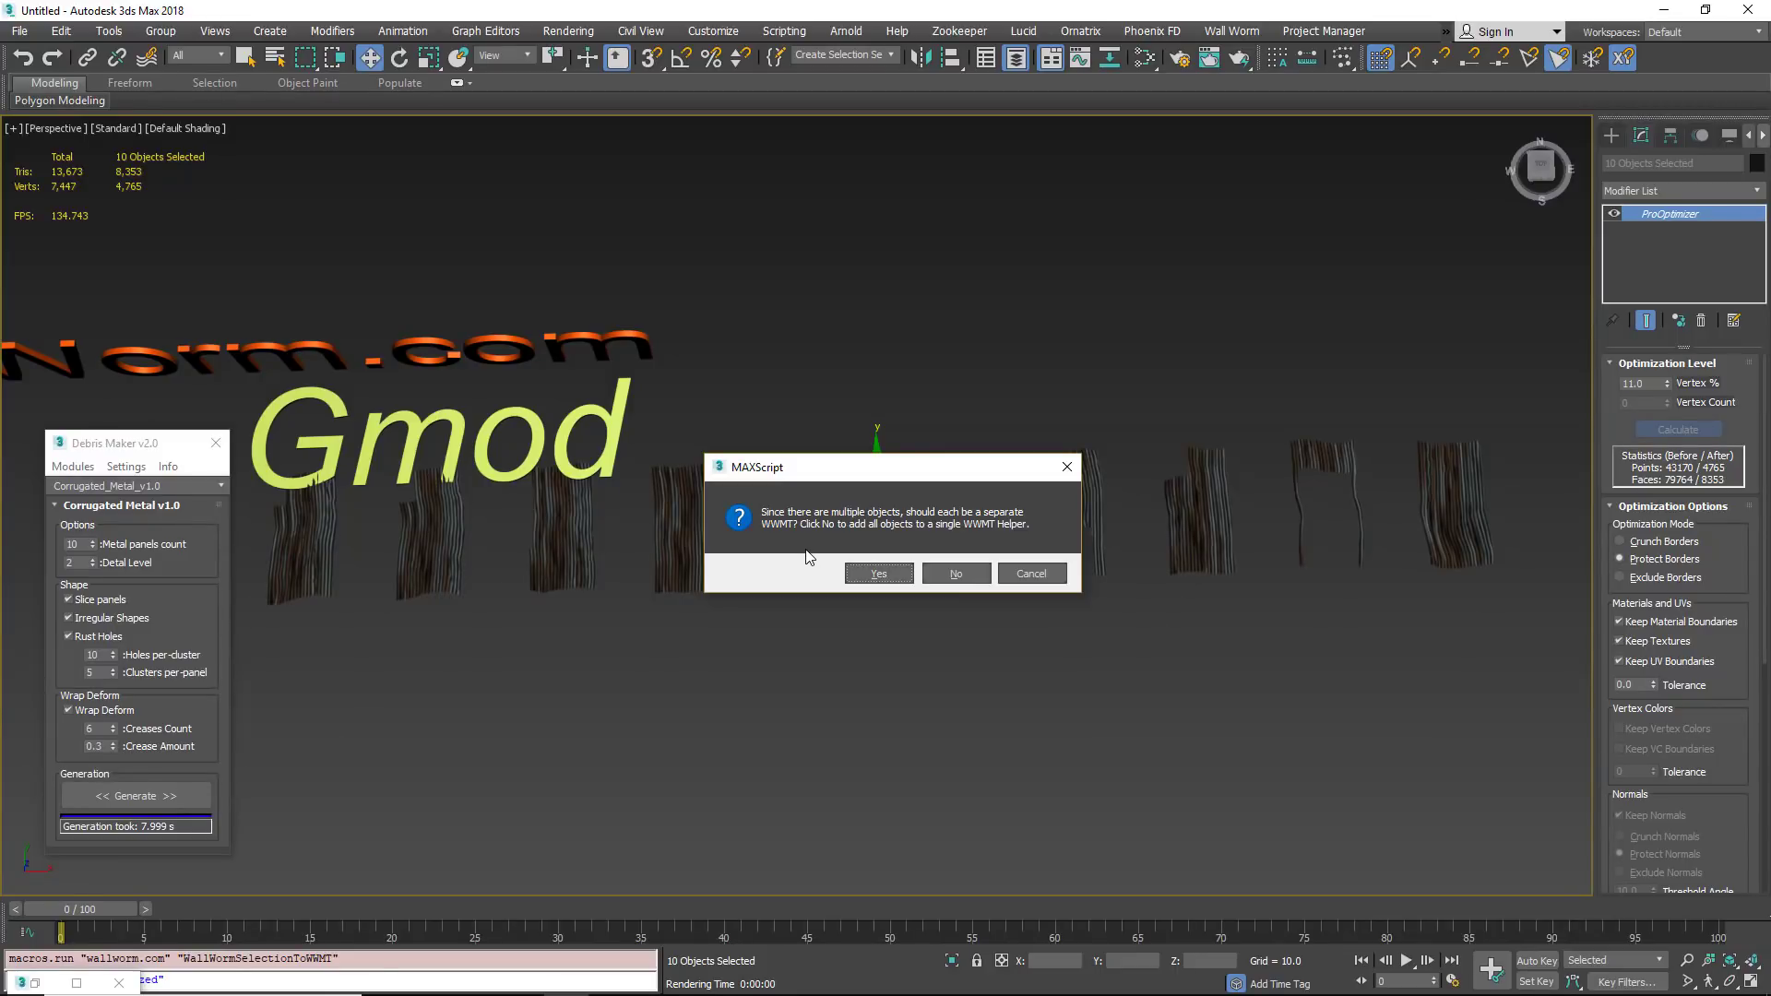
left_click(879, 574)
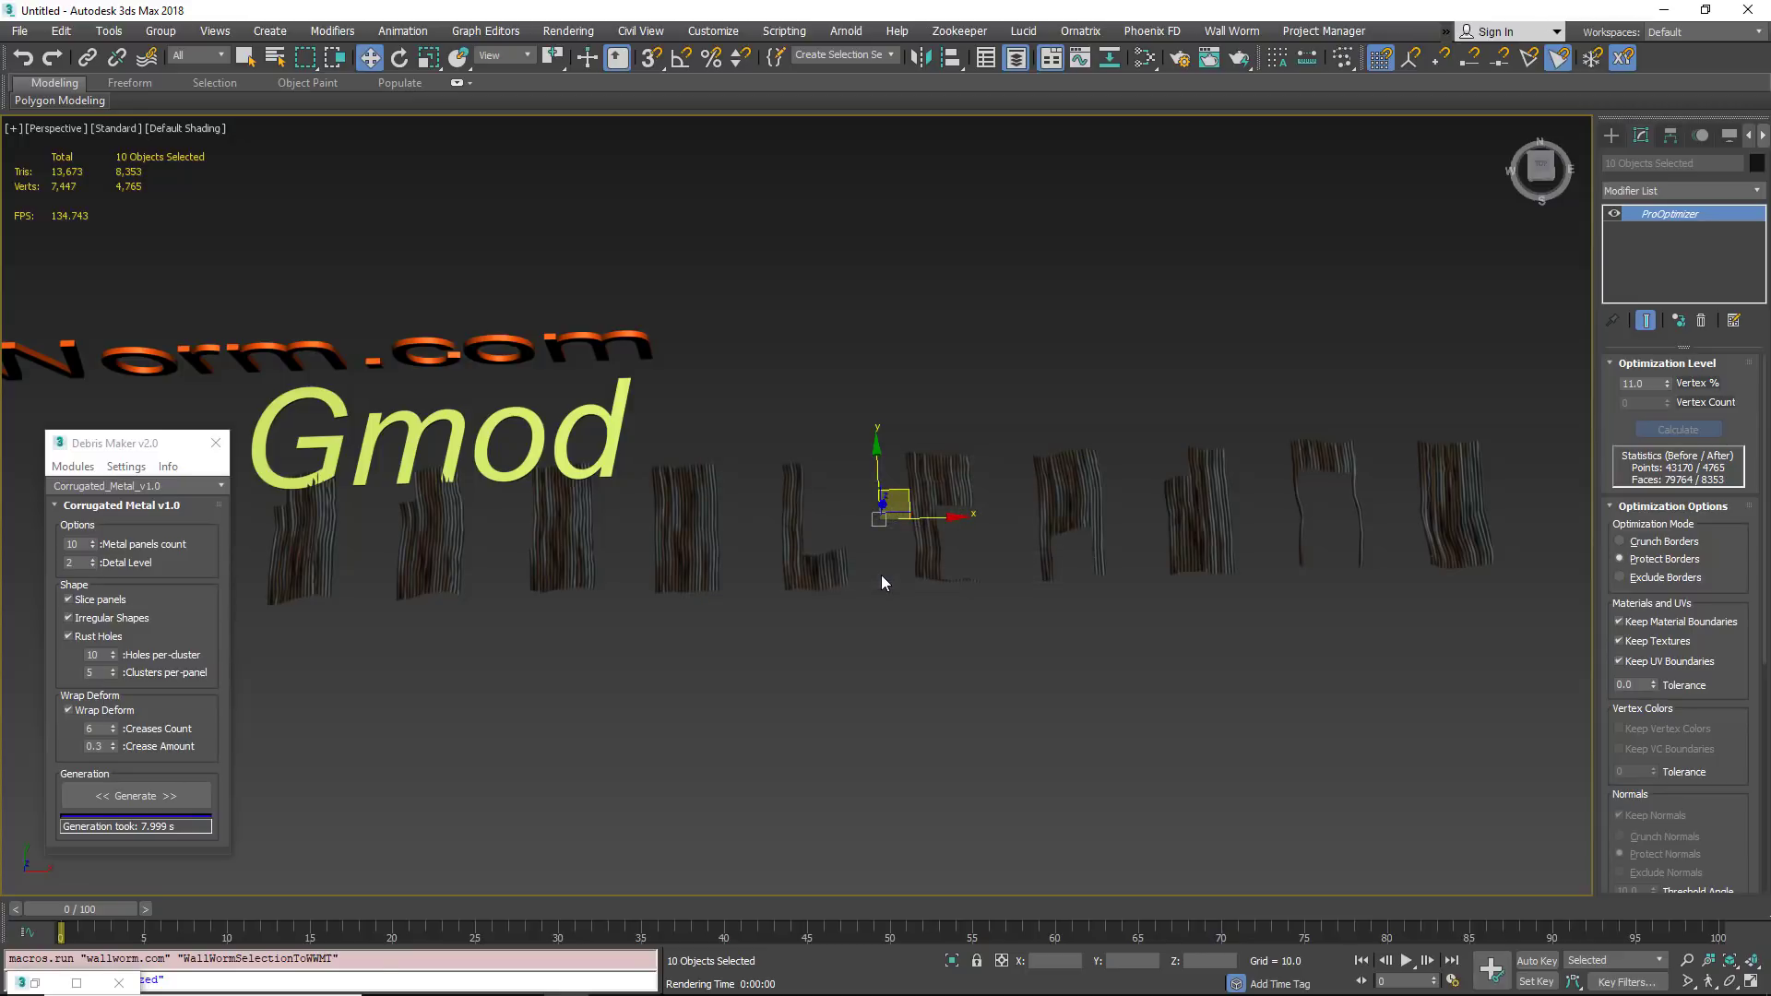
Move the roofing_10 WWMT helper text about 64 units along Y, clear of the overlapping helpers.
scroll(882, 577, "down", 3)
left_click(1297, 395)
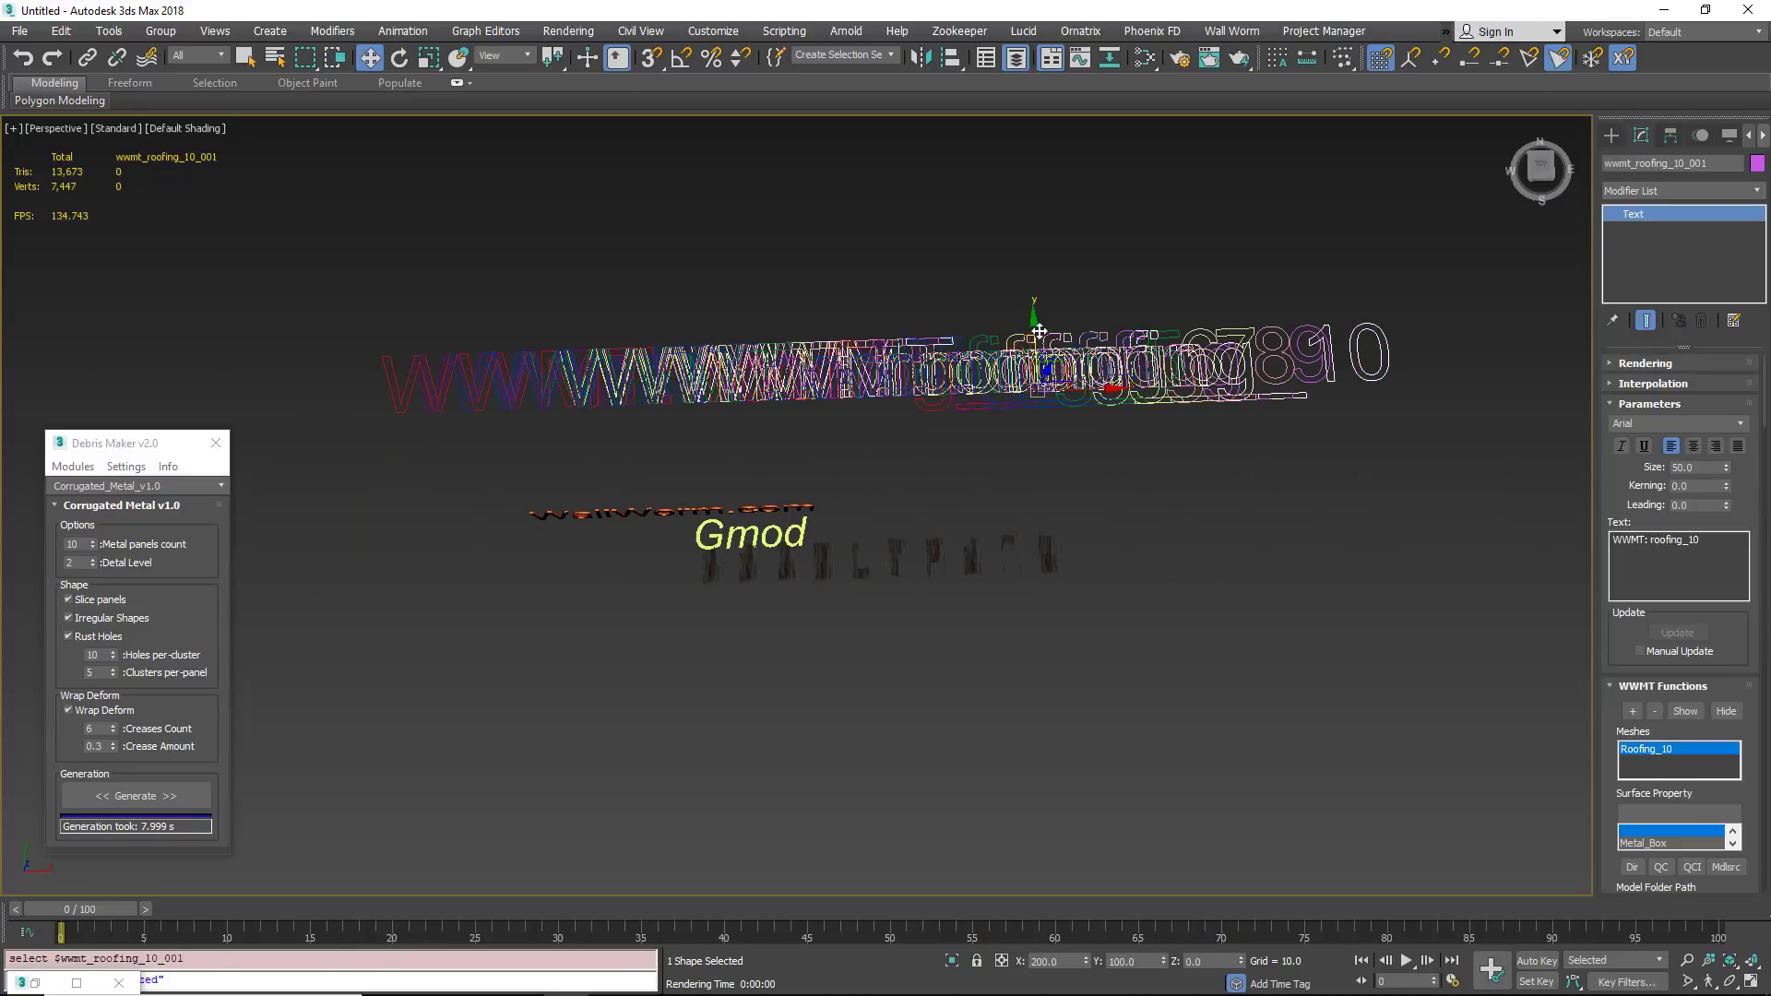
left_click_drag(1032, 327, 1025, 216)
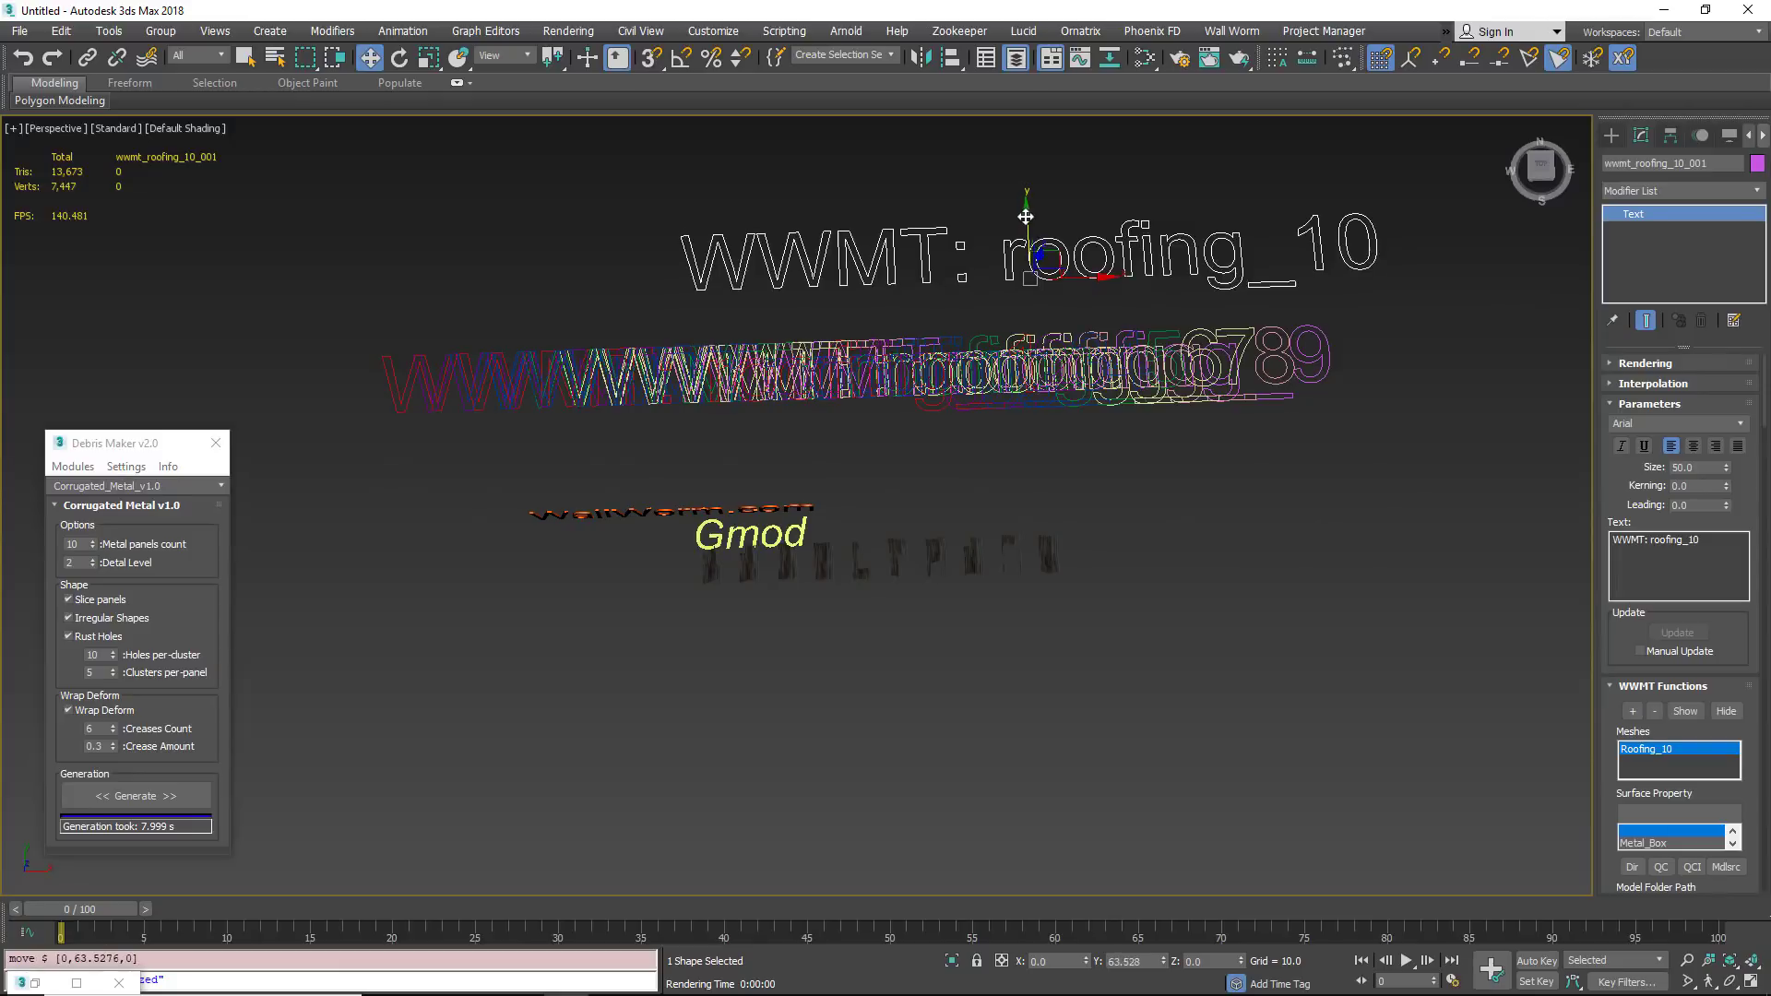
Select all ten WWMT helpers, export them to Source models, and close the compile command windows.
left_click(391, 379)
middle_click_drag(1146, 473, 1139, 487)
left_click_drag(1439, 214, 936, 434)
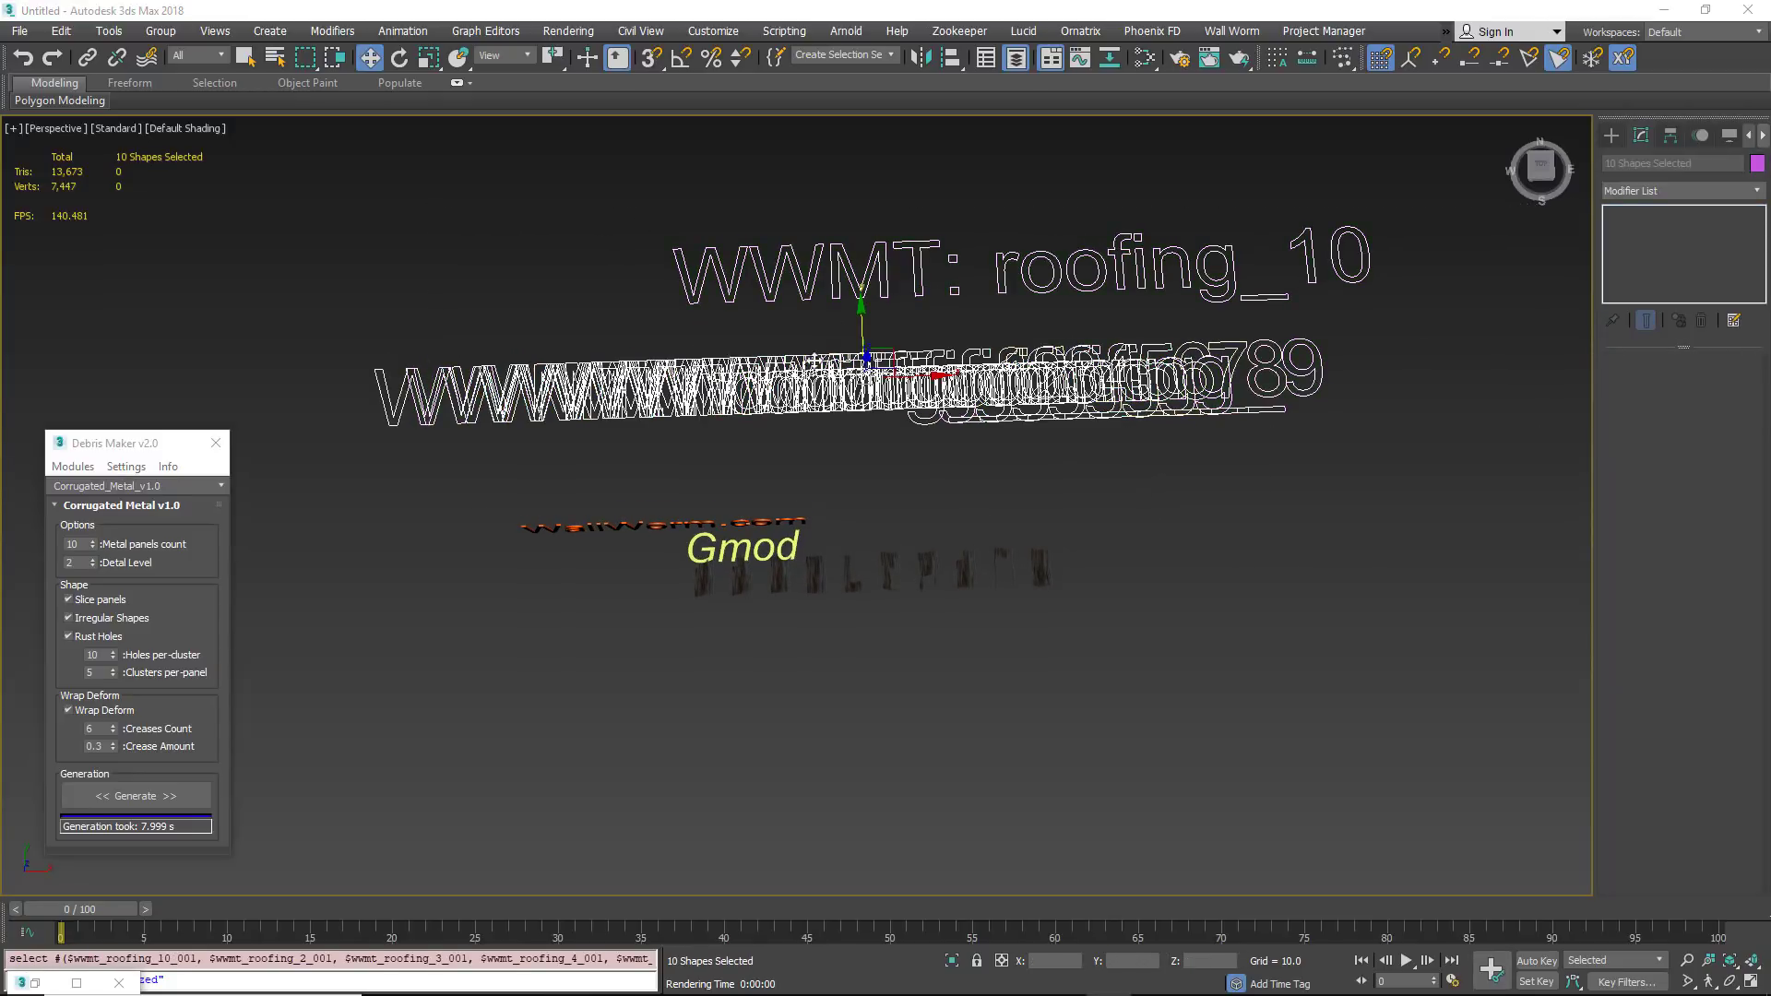
left_click(1235, 32)
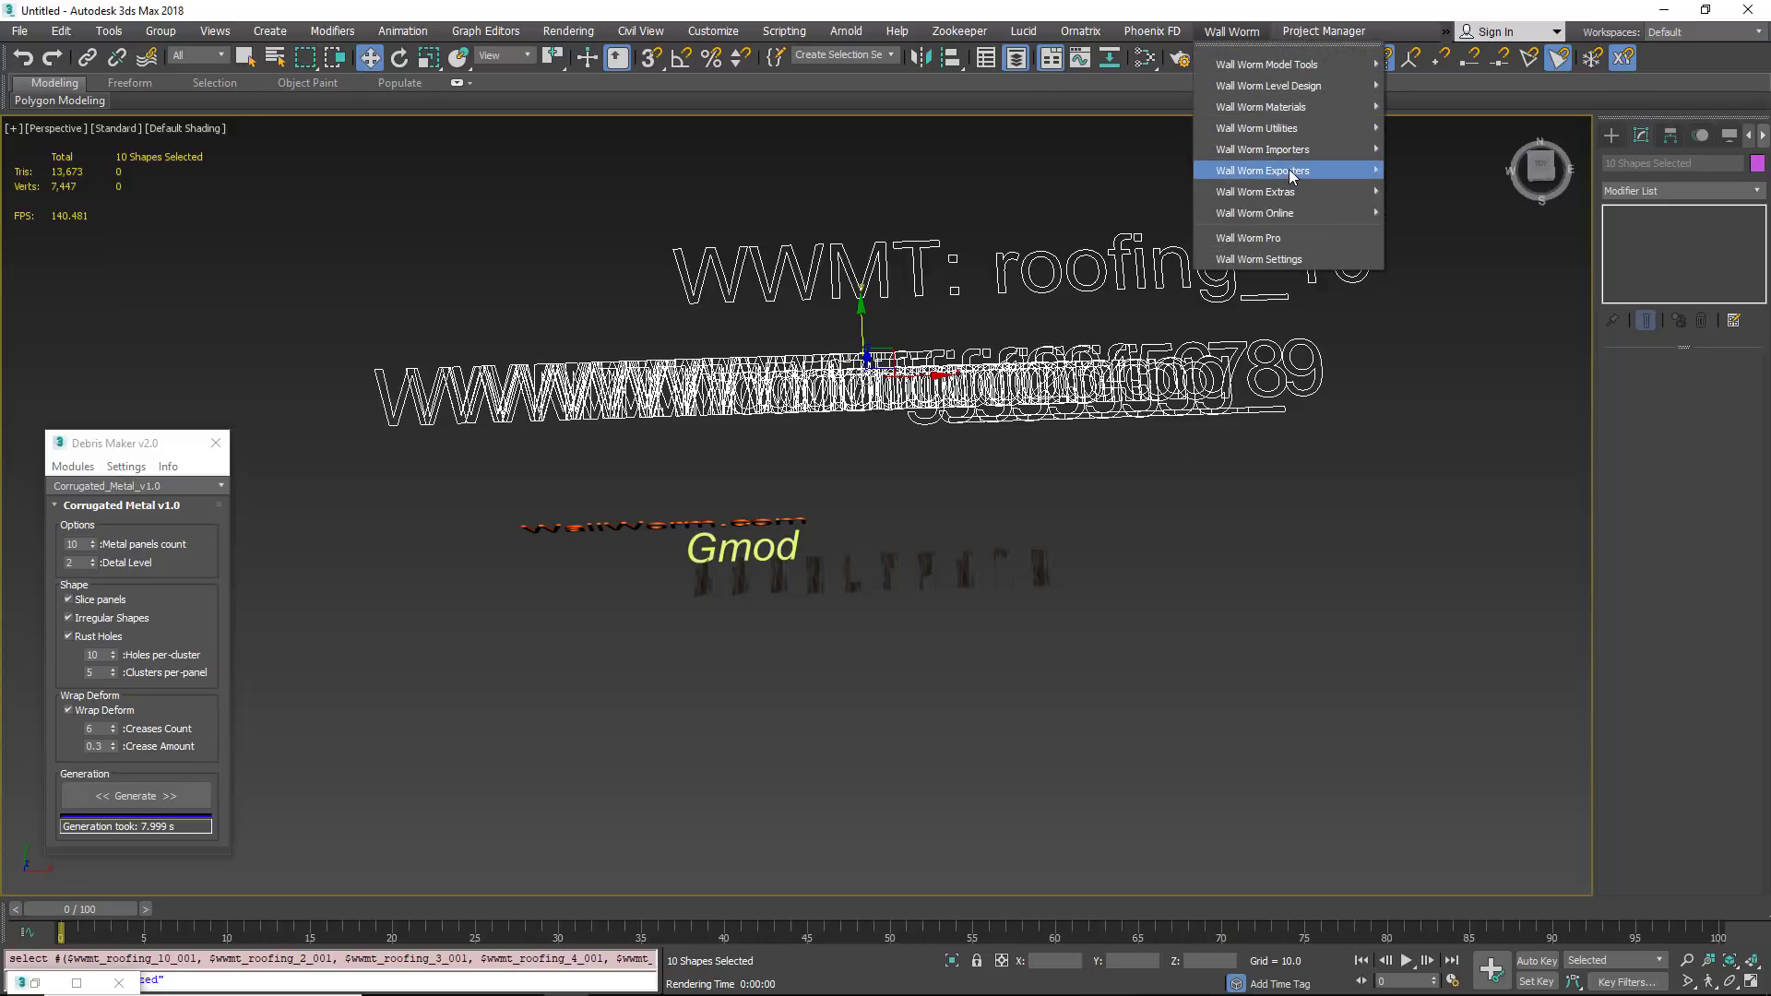
mouse_move(1288, 170)
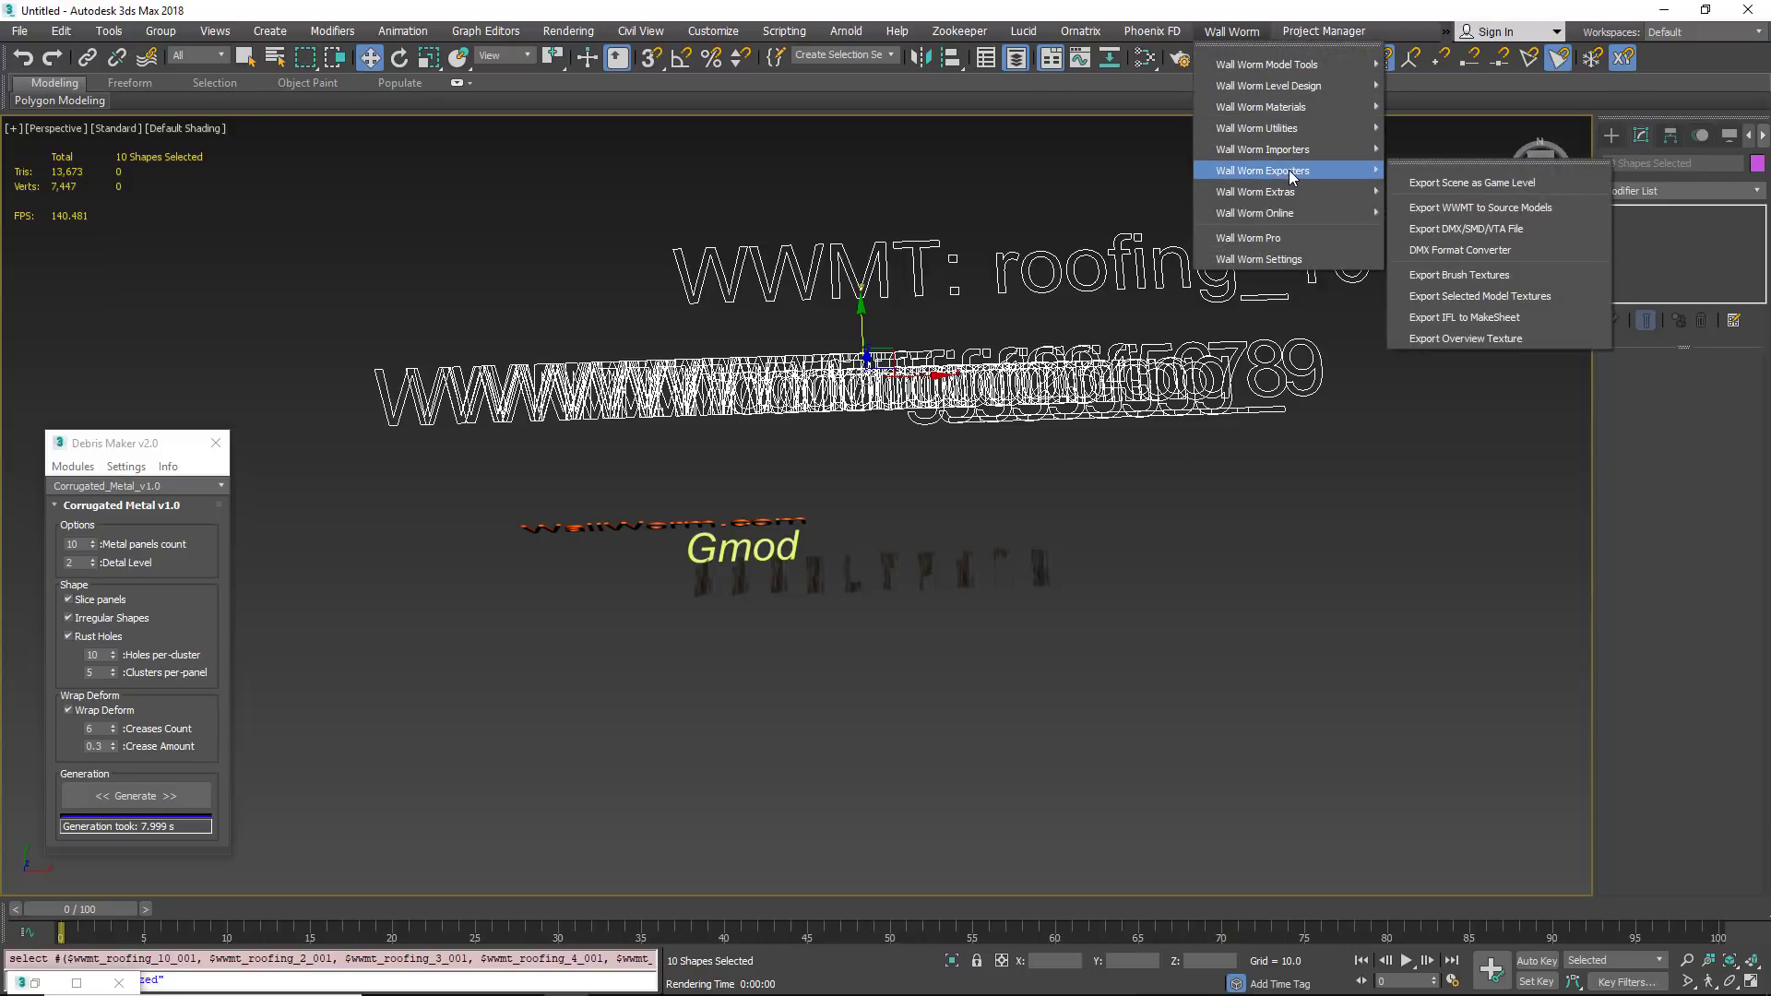
left_click(1509, 209)
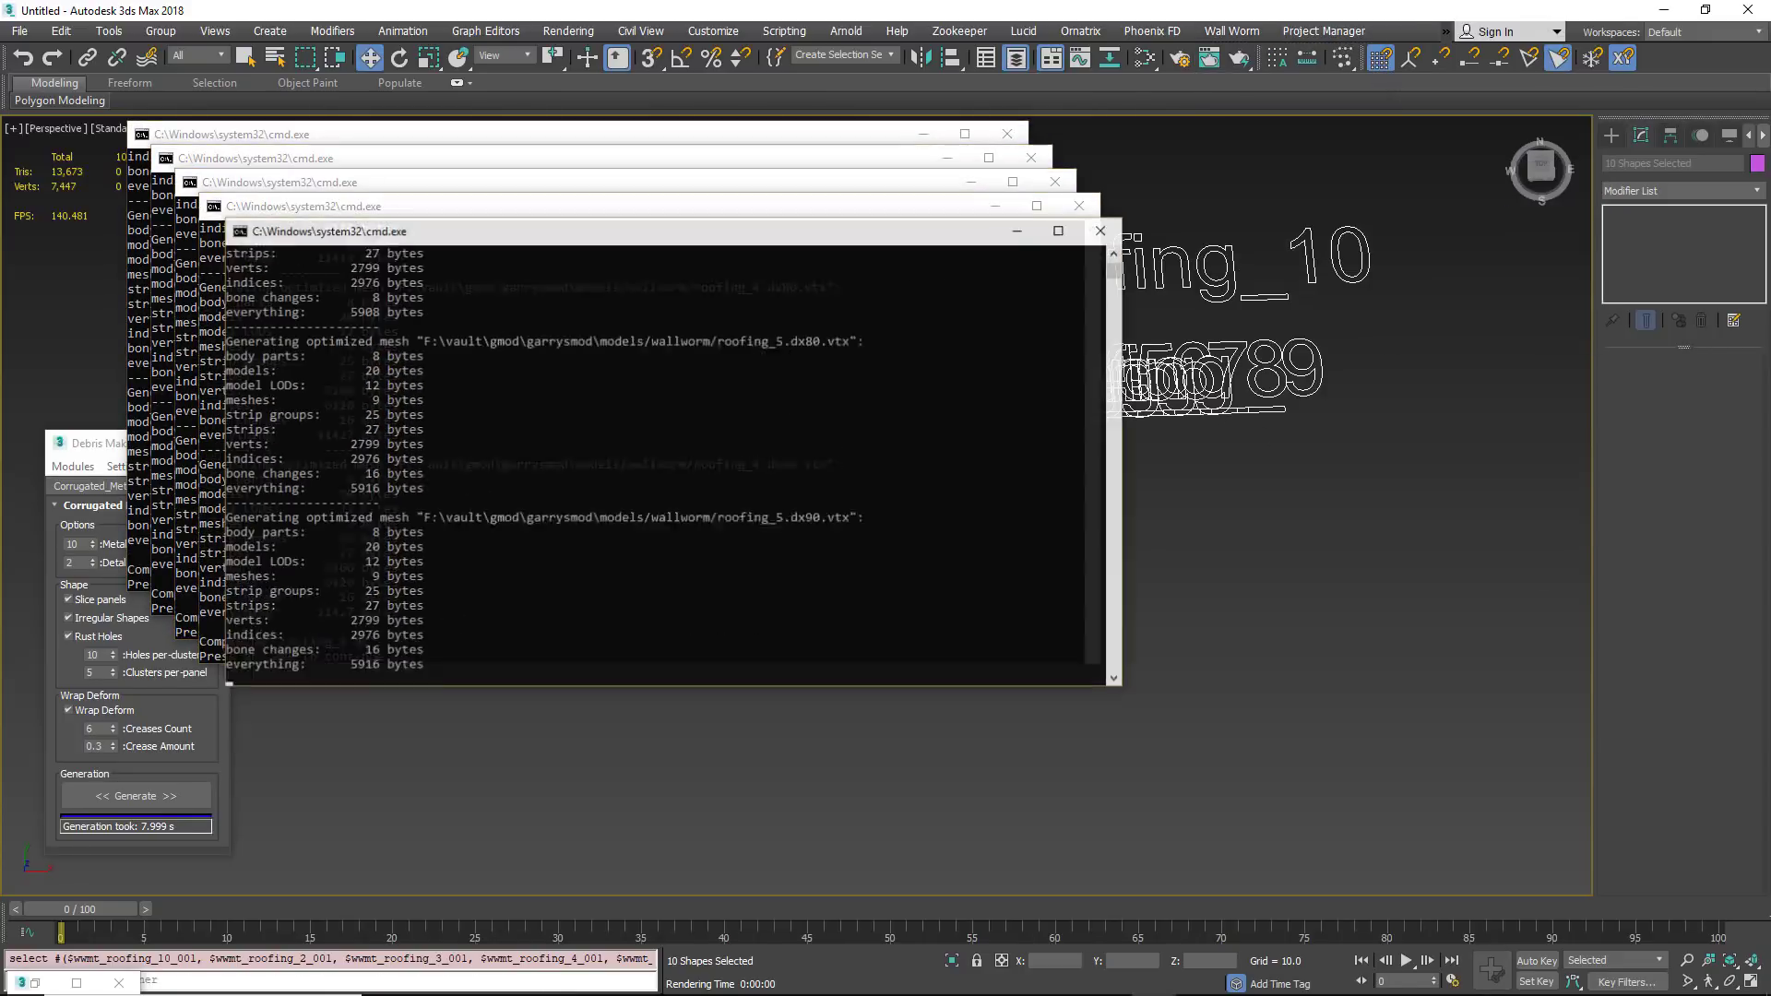
right_click(1158, 980)
left_click(1127, 932)
left_click(948, 573)
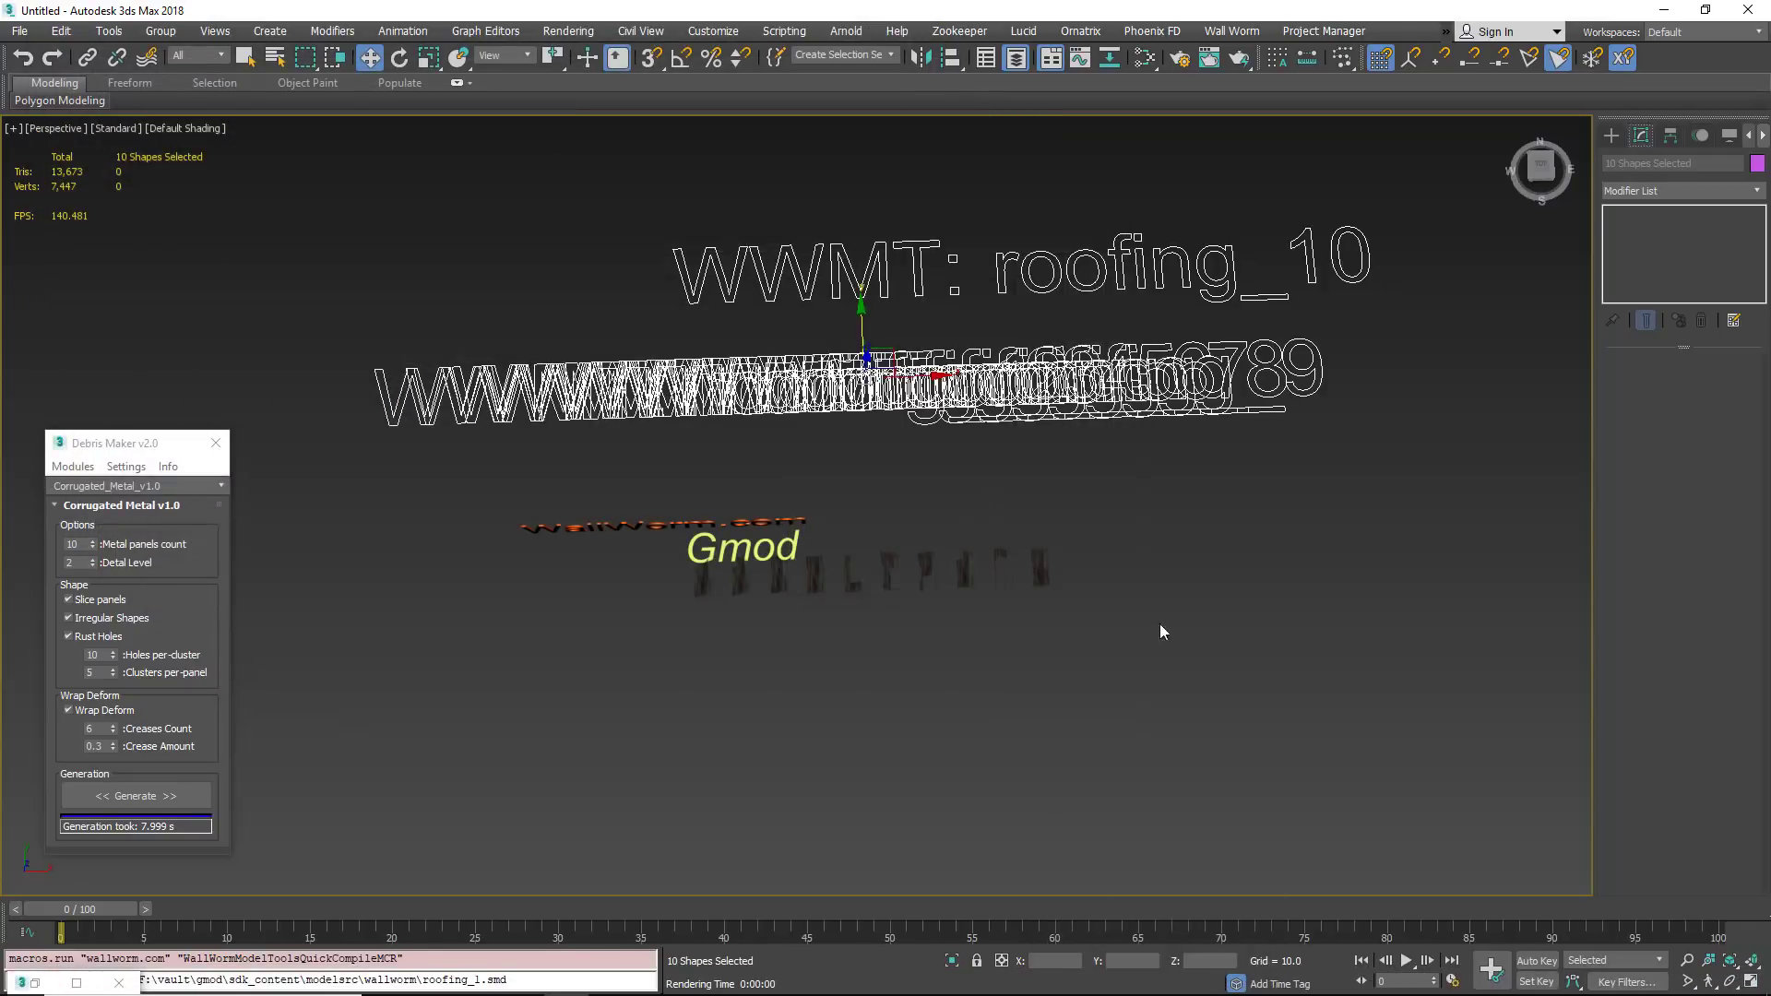
Open the roofing_10 helper's compiled MDL folder and export the corrugated_metal01 VMT with its $basetexture and $bumpmap textures.
left_click(1403, 541)
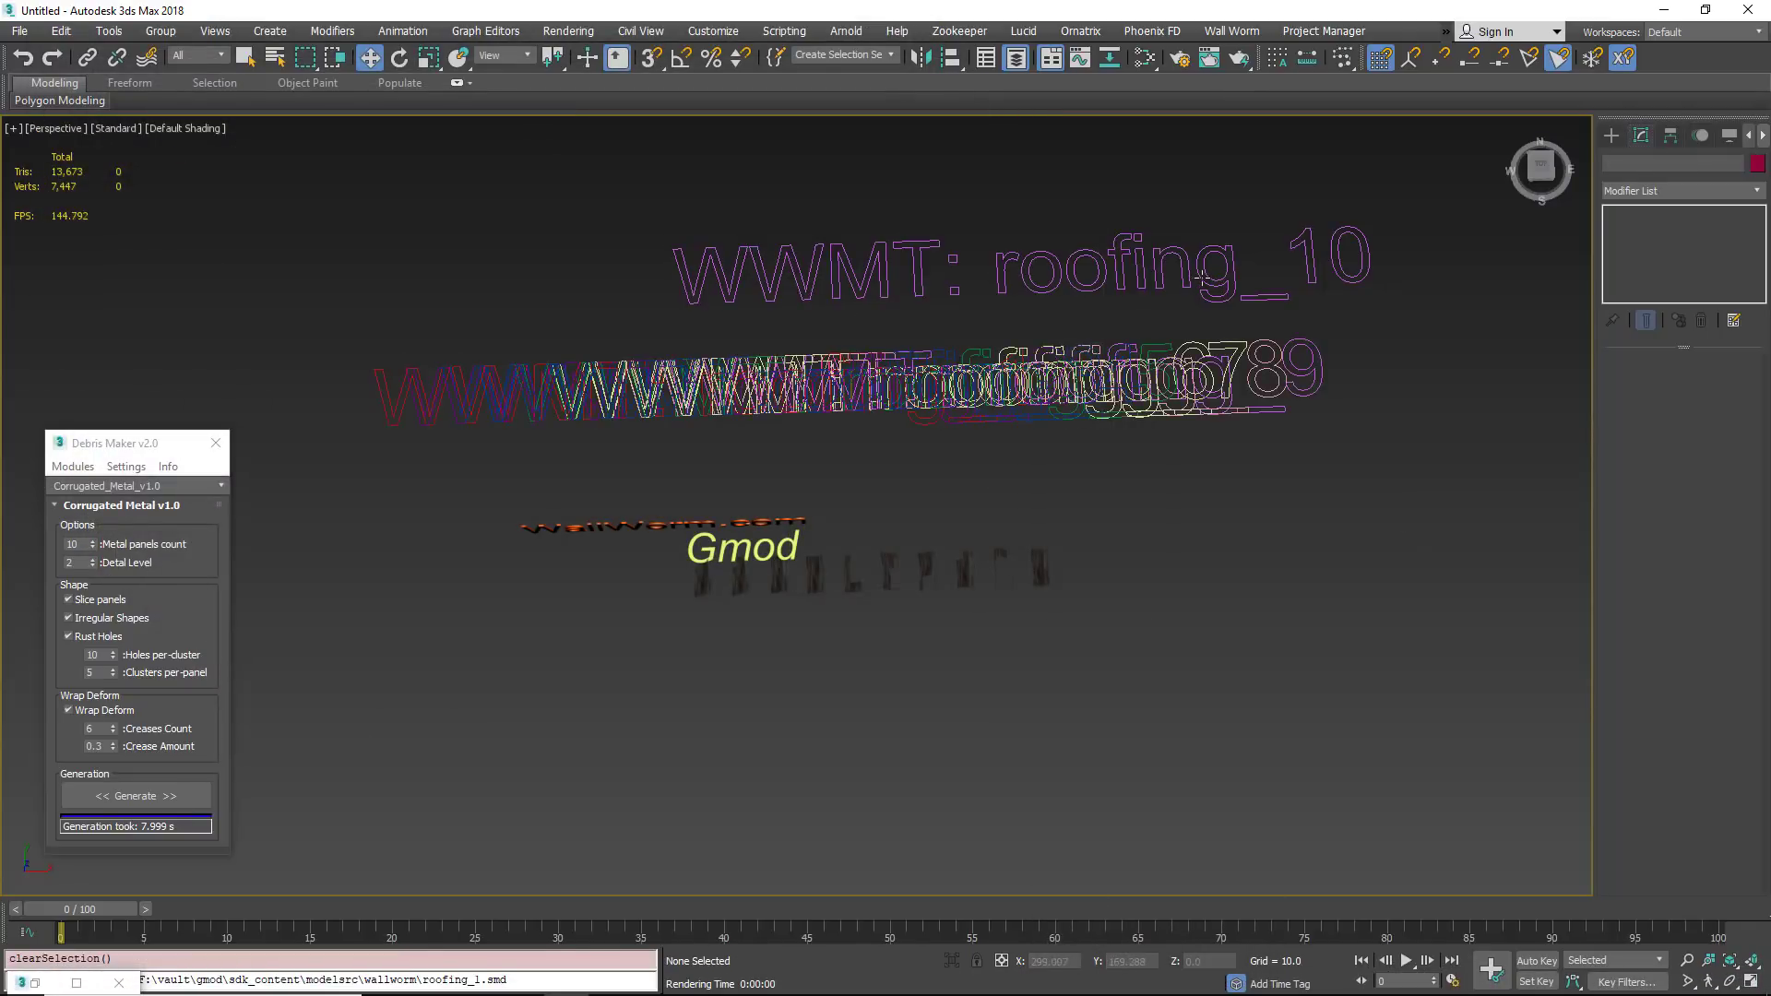
left_click(1202, 277)
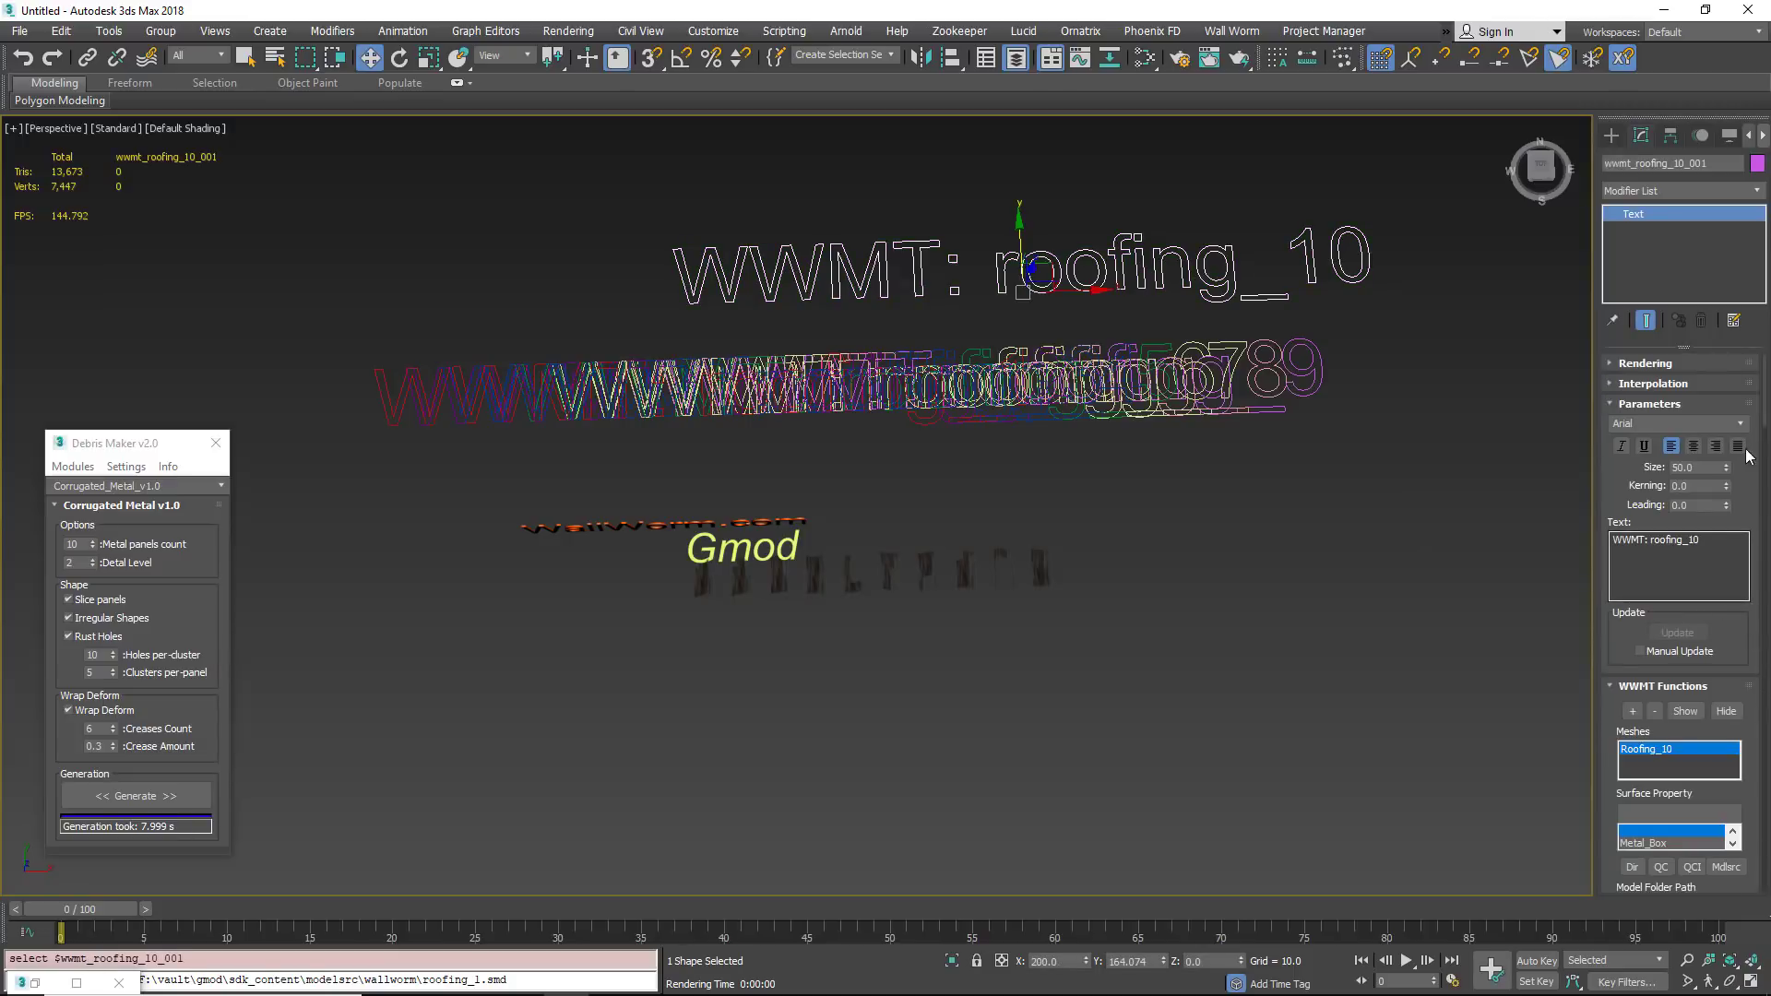
scroll(1709, 608, "down", 10)
scroll(1642, 554, "up", 8)
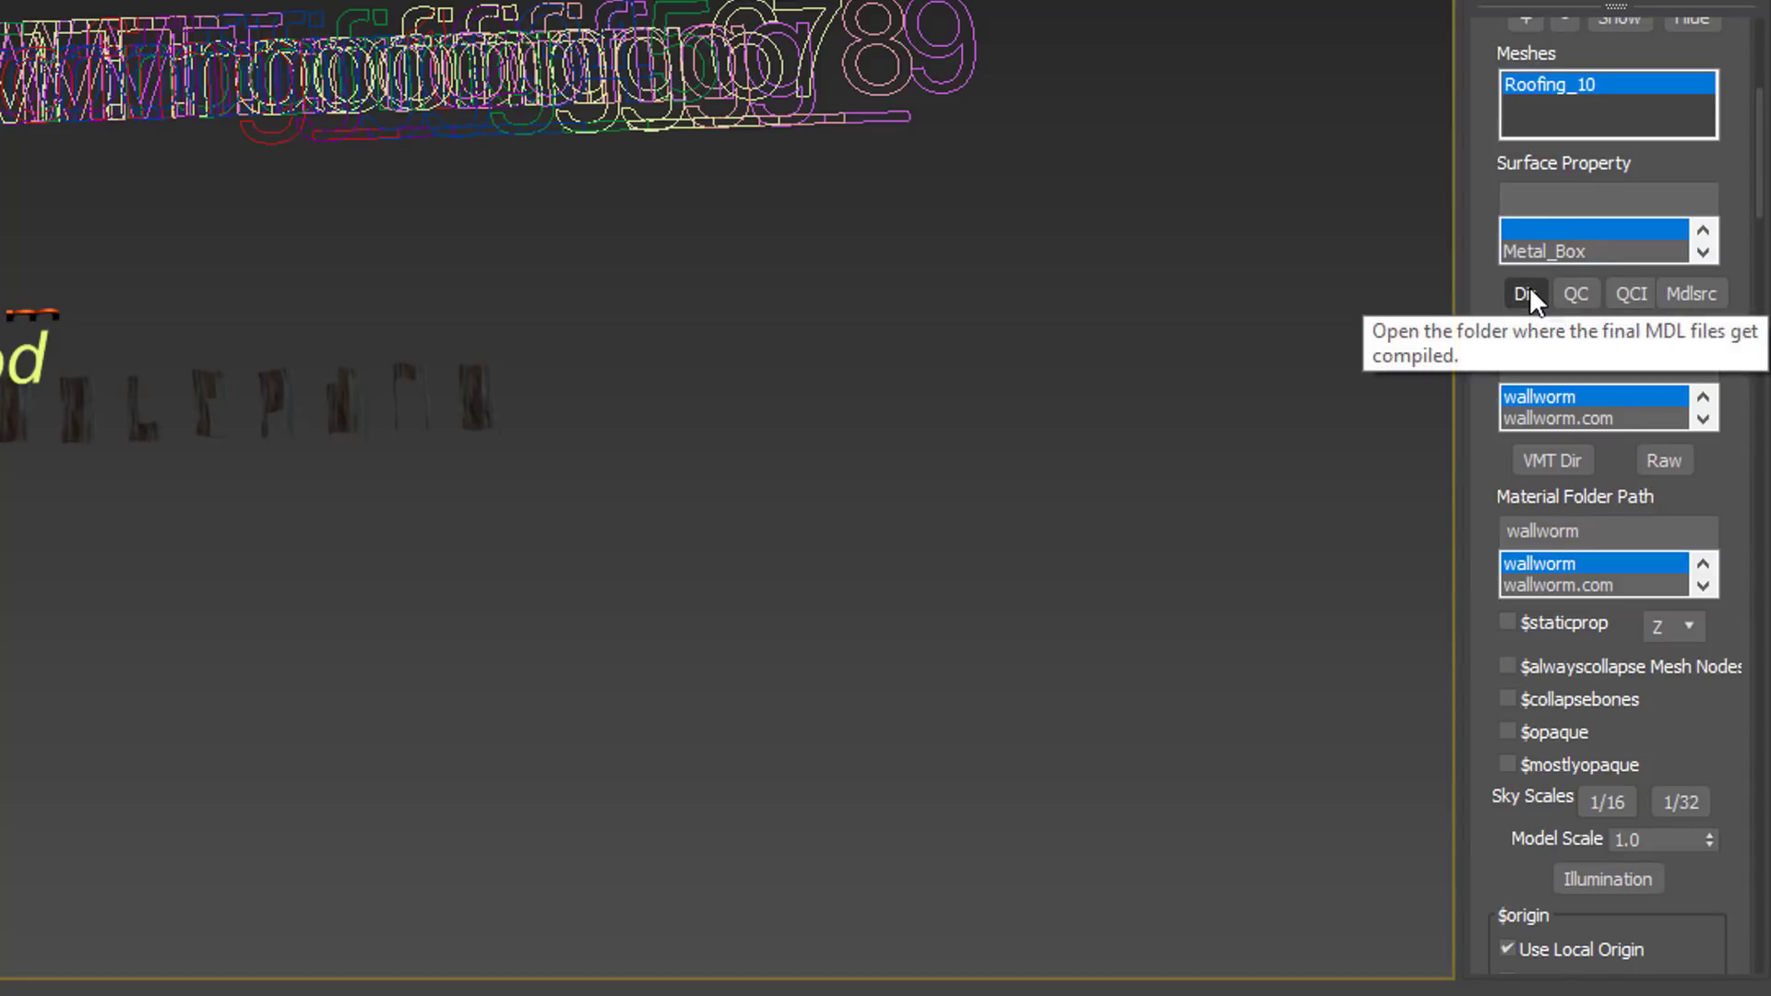
left_click(1524, 295)
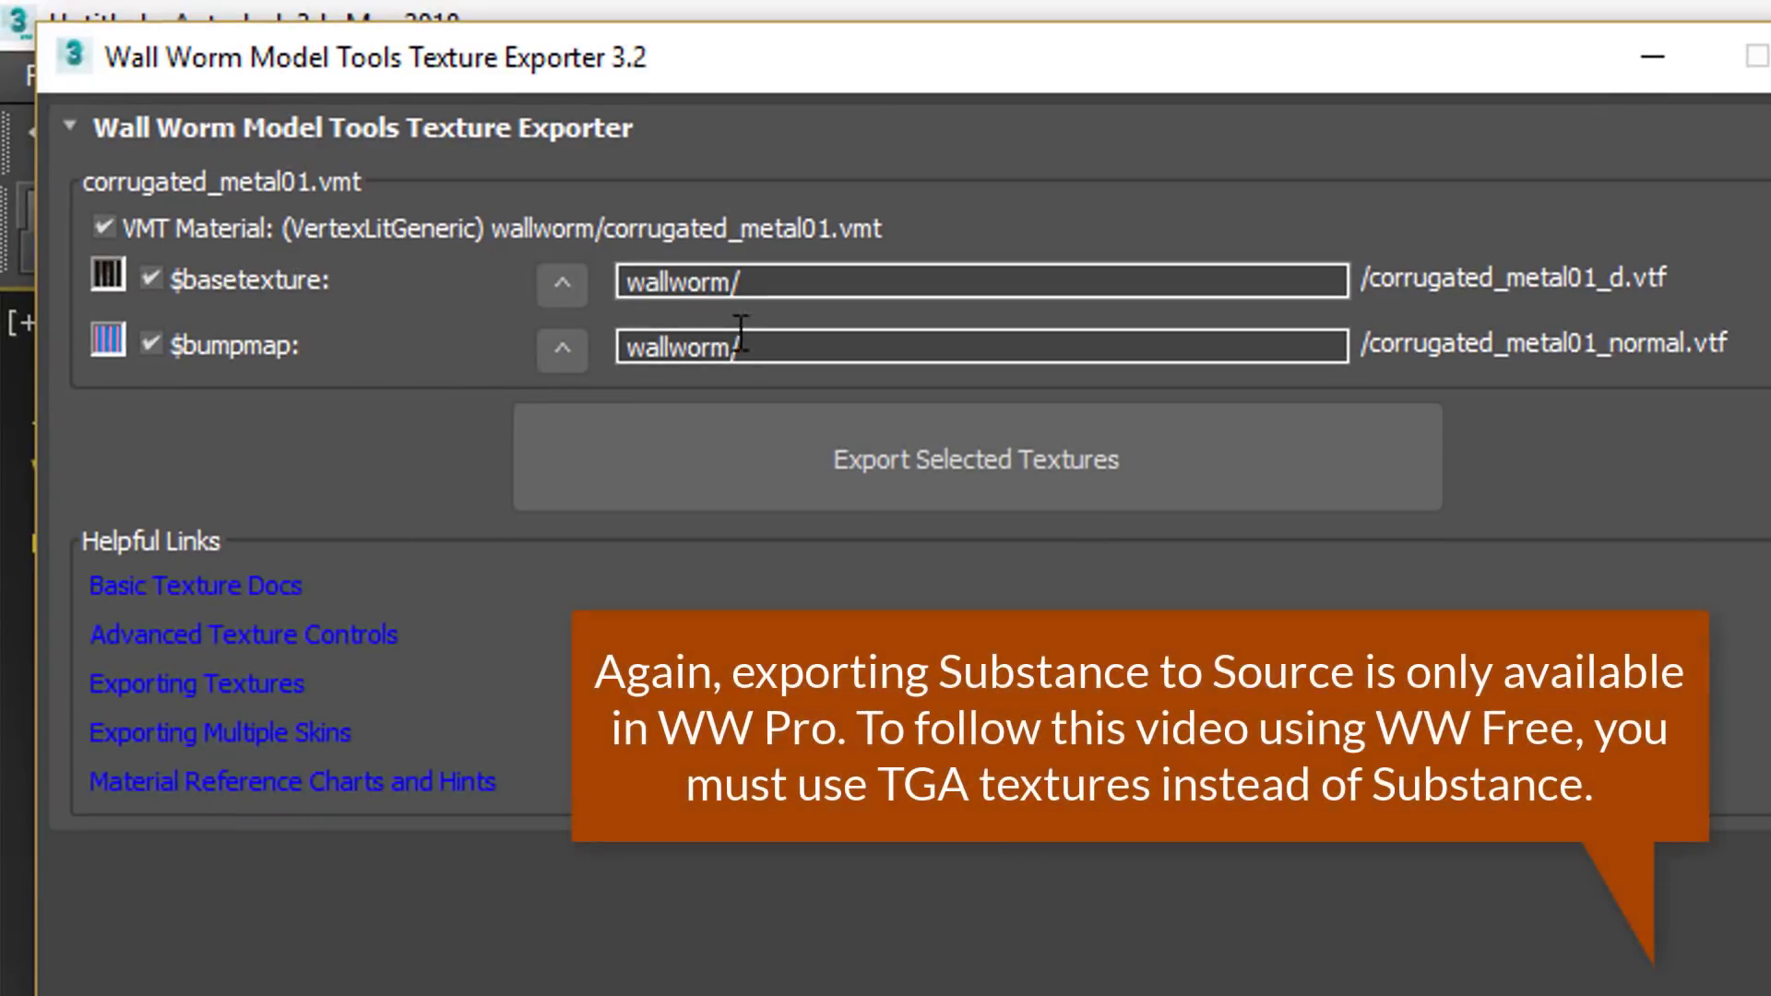
left_click(1050, 461)
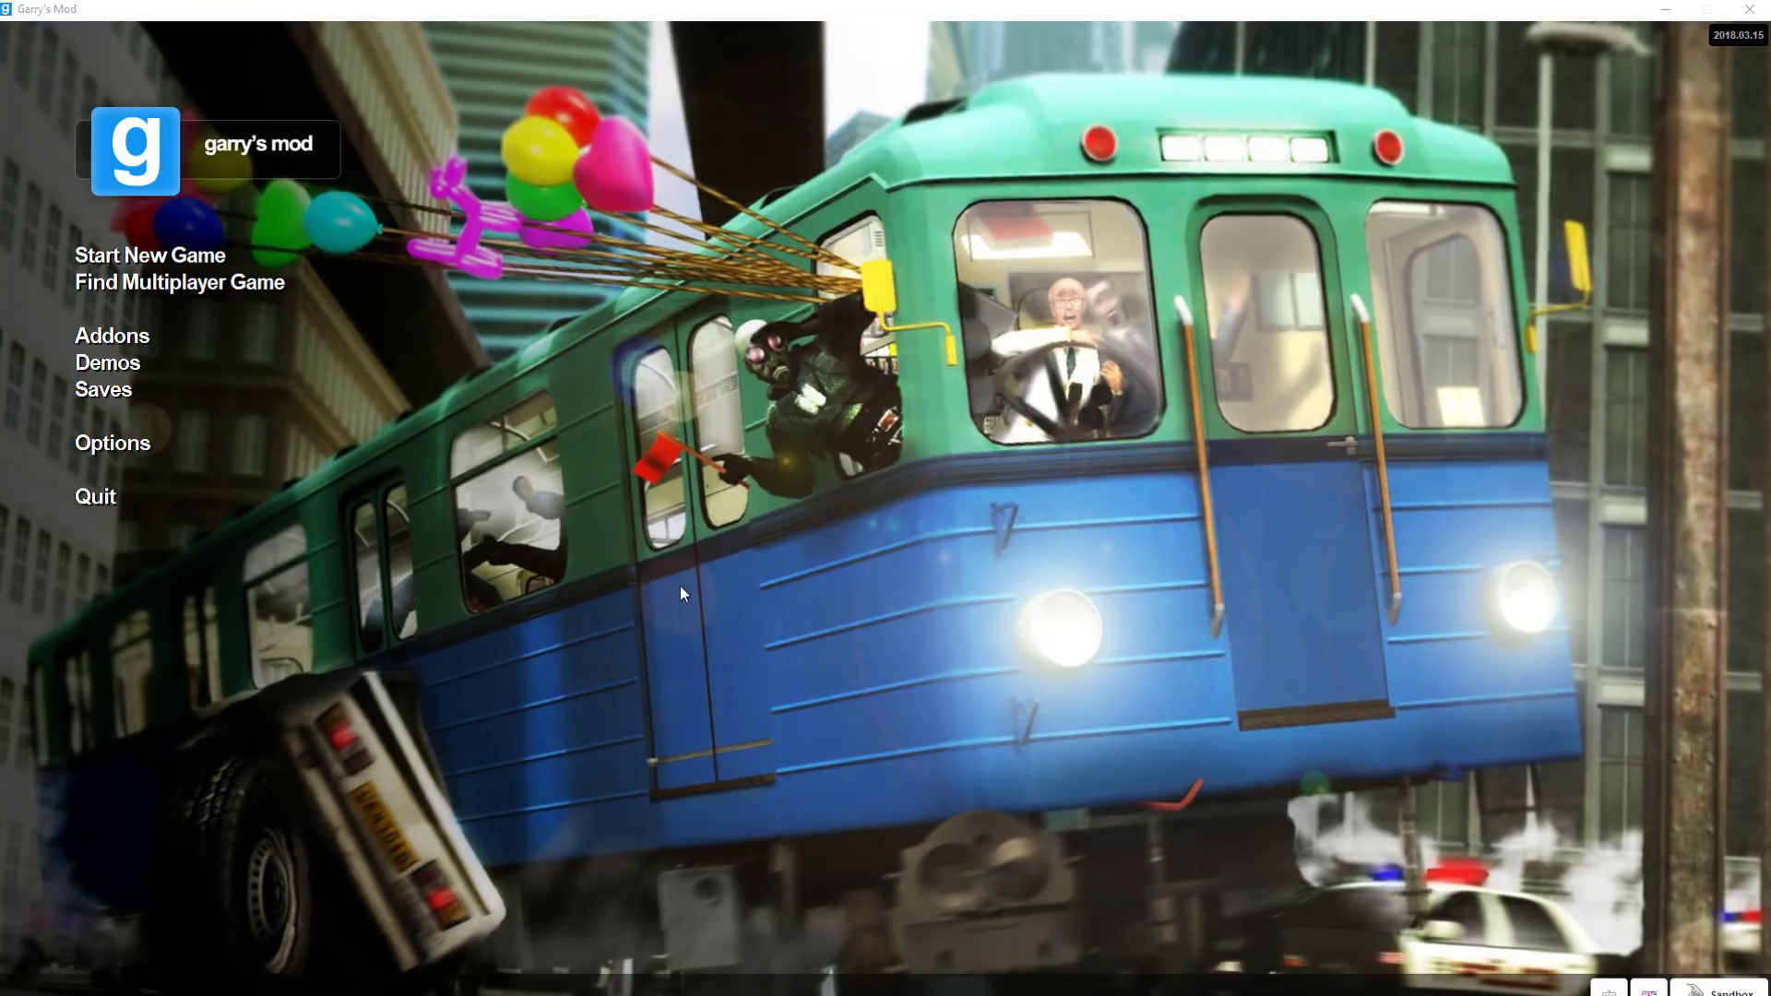
Switch to Garry's Mod and start a single-player Sandbox game on the gm_flatgrass map.
left_click(152, 256)
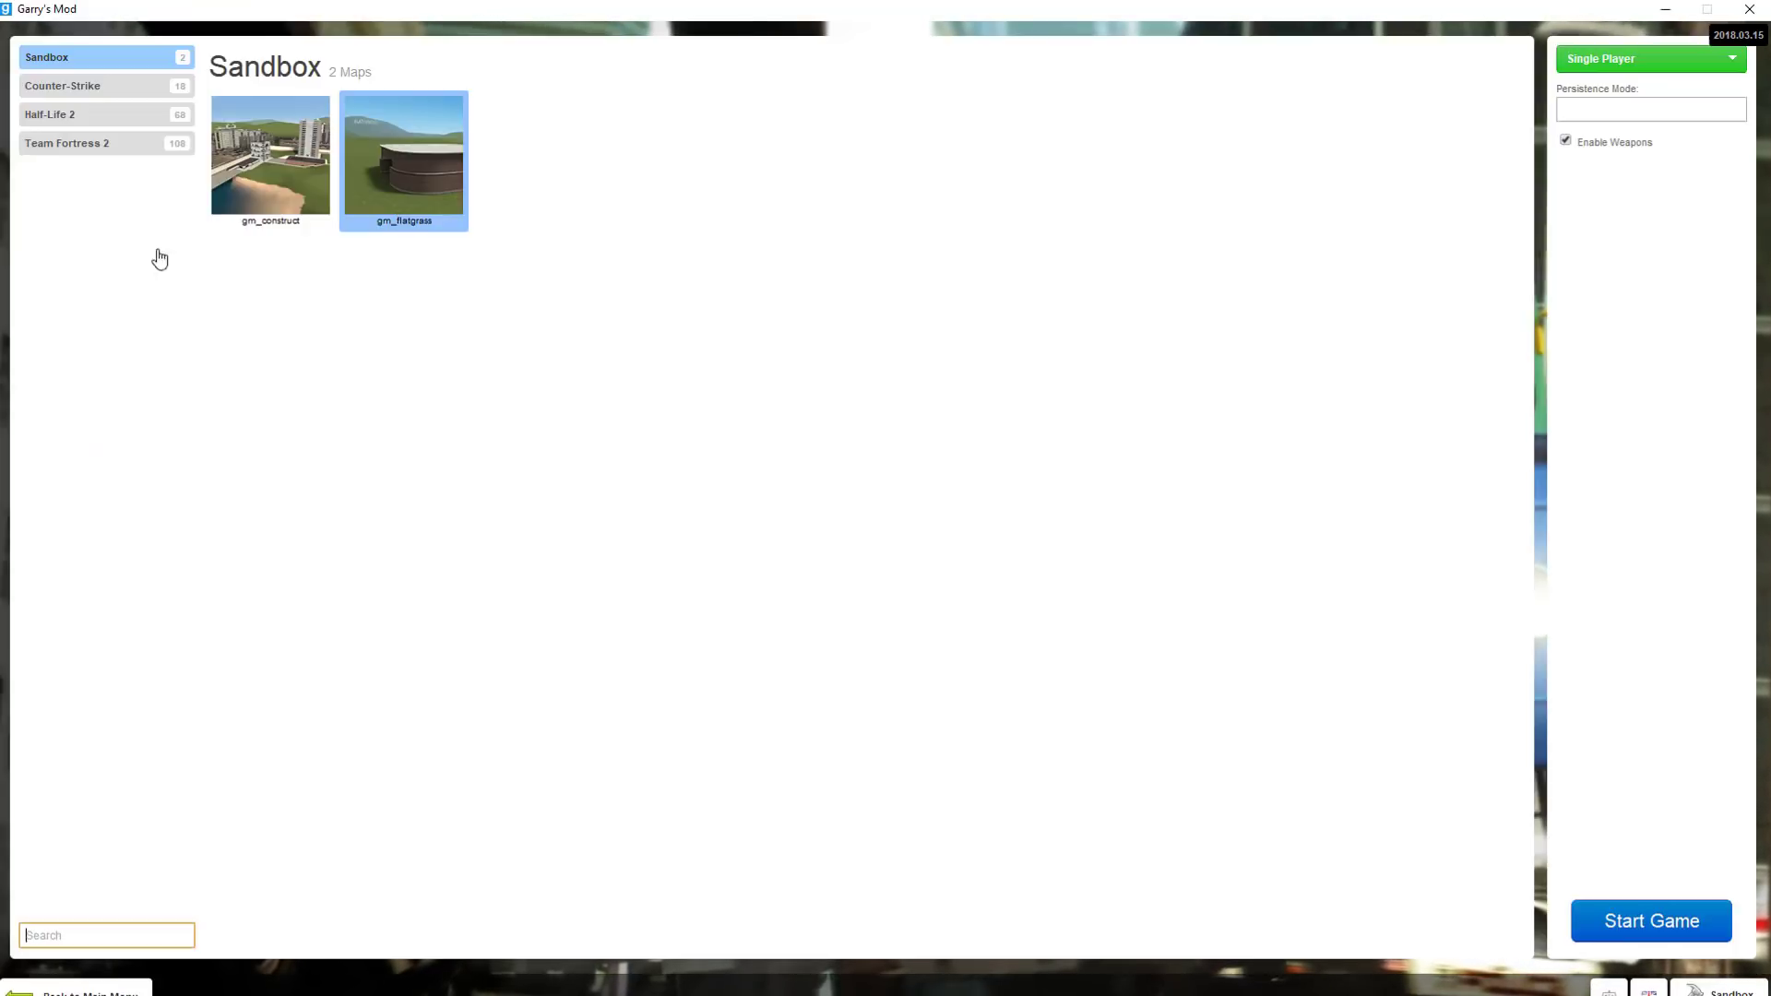
left_click(420, 162)
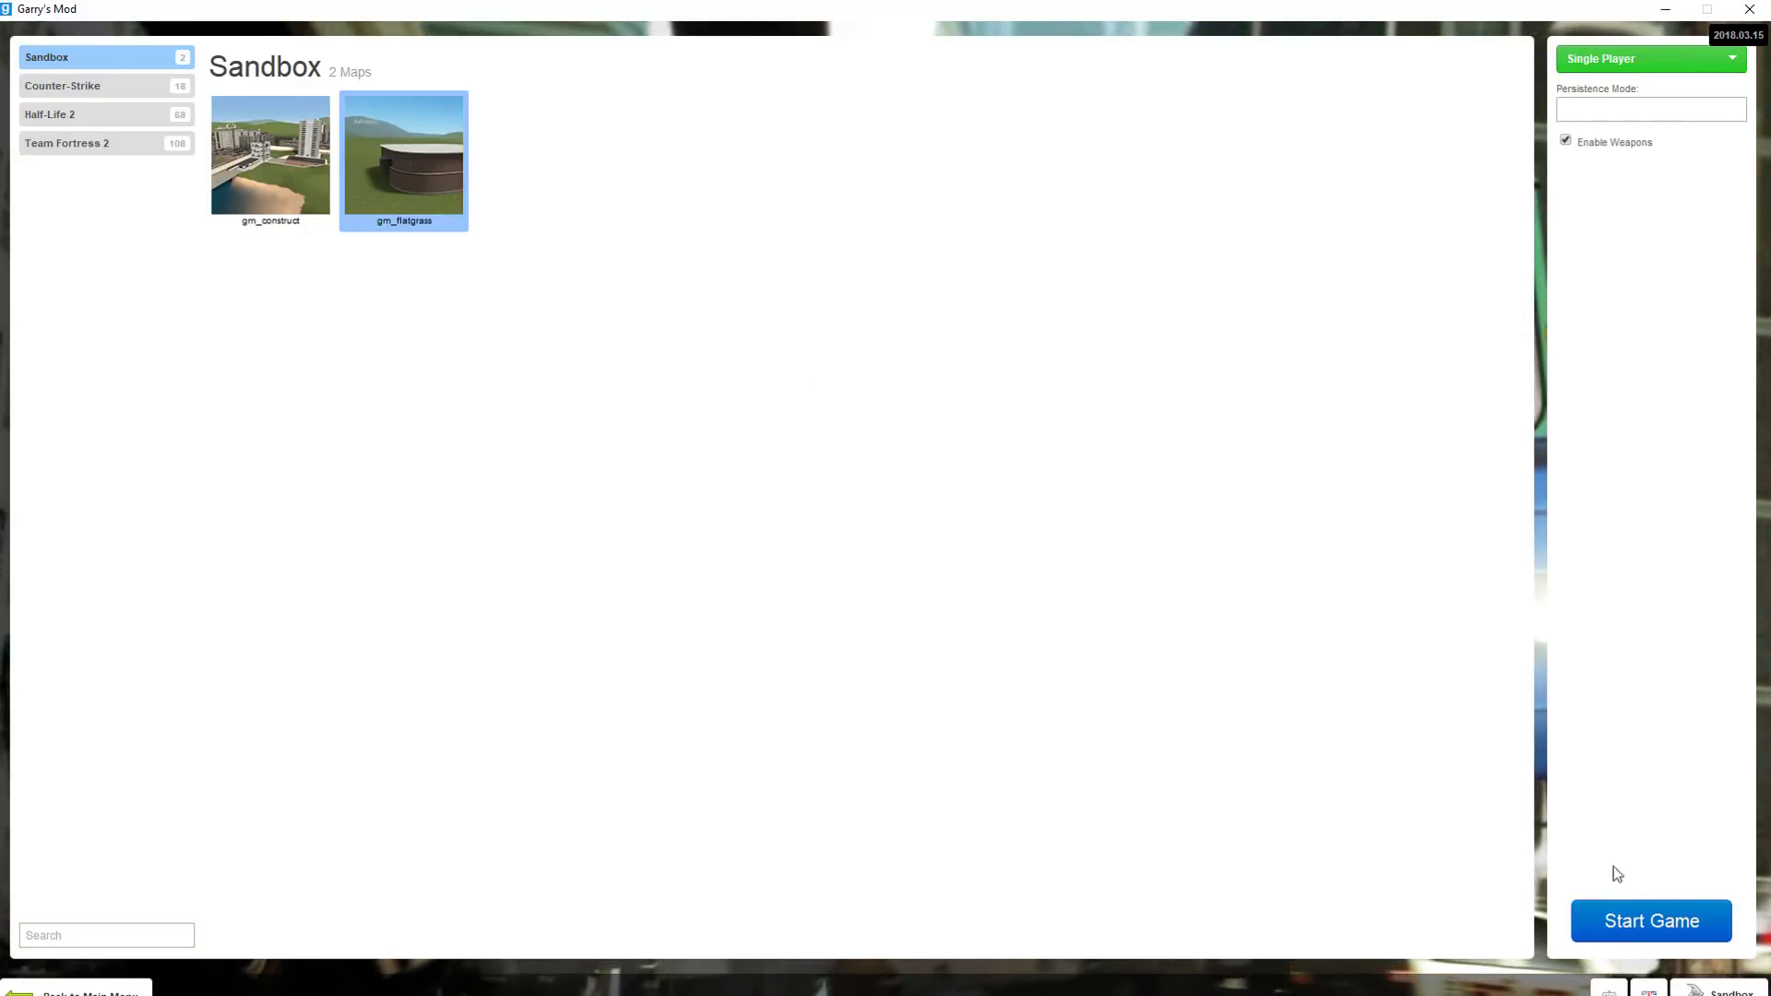
left_click(1624, 918)
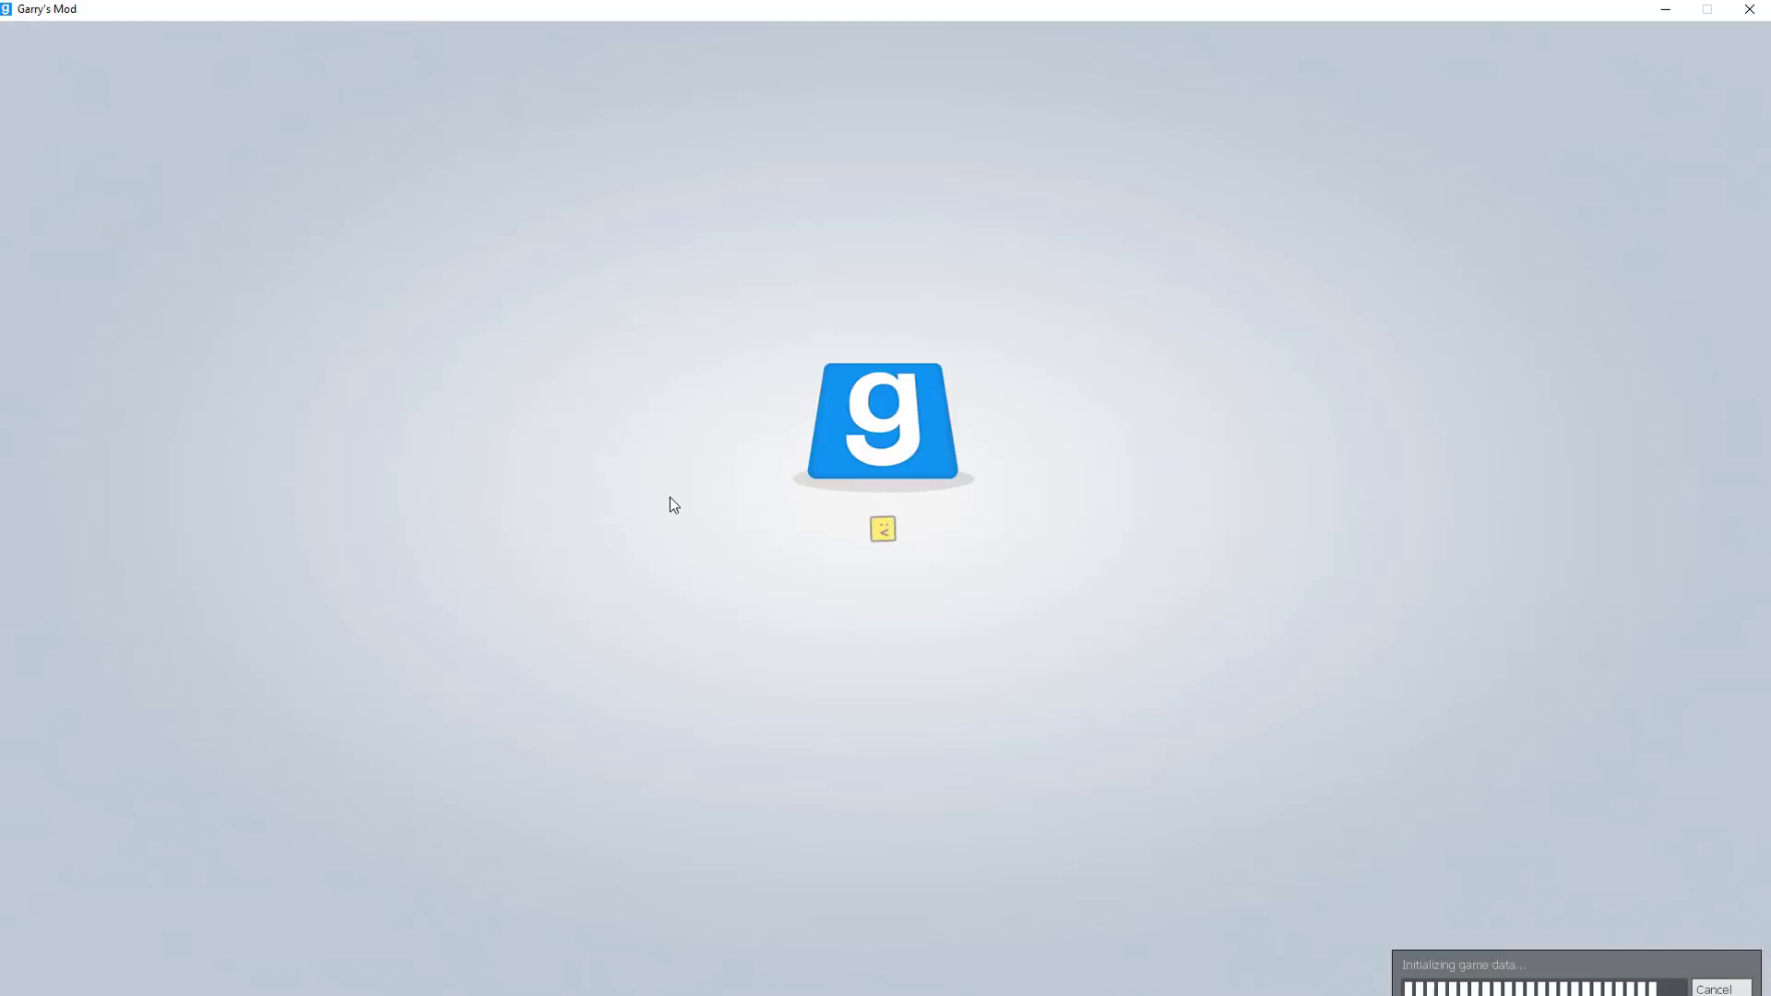
Open the spawn menu and browse all game models to the wallworm folder.
key("q")
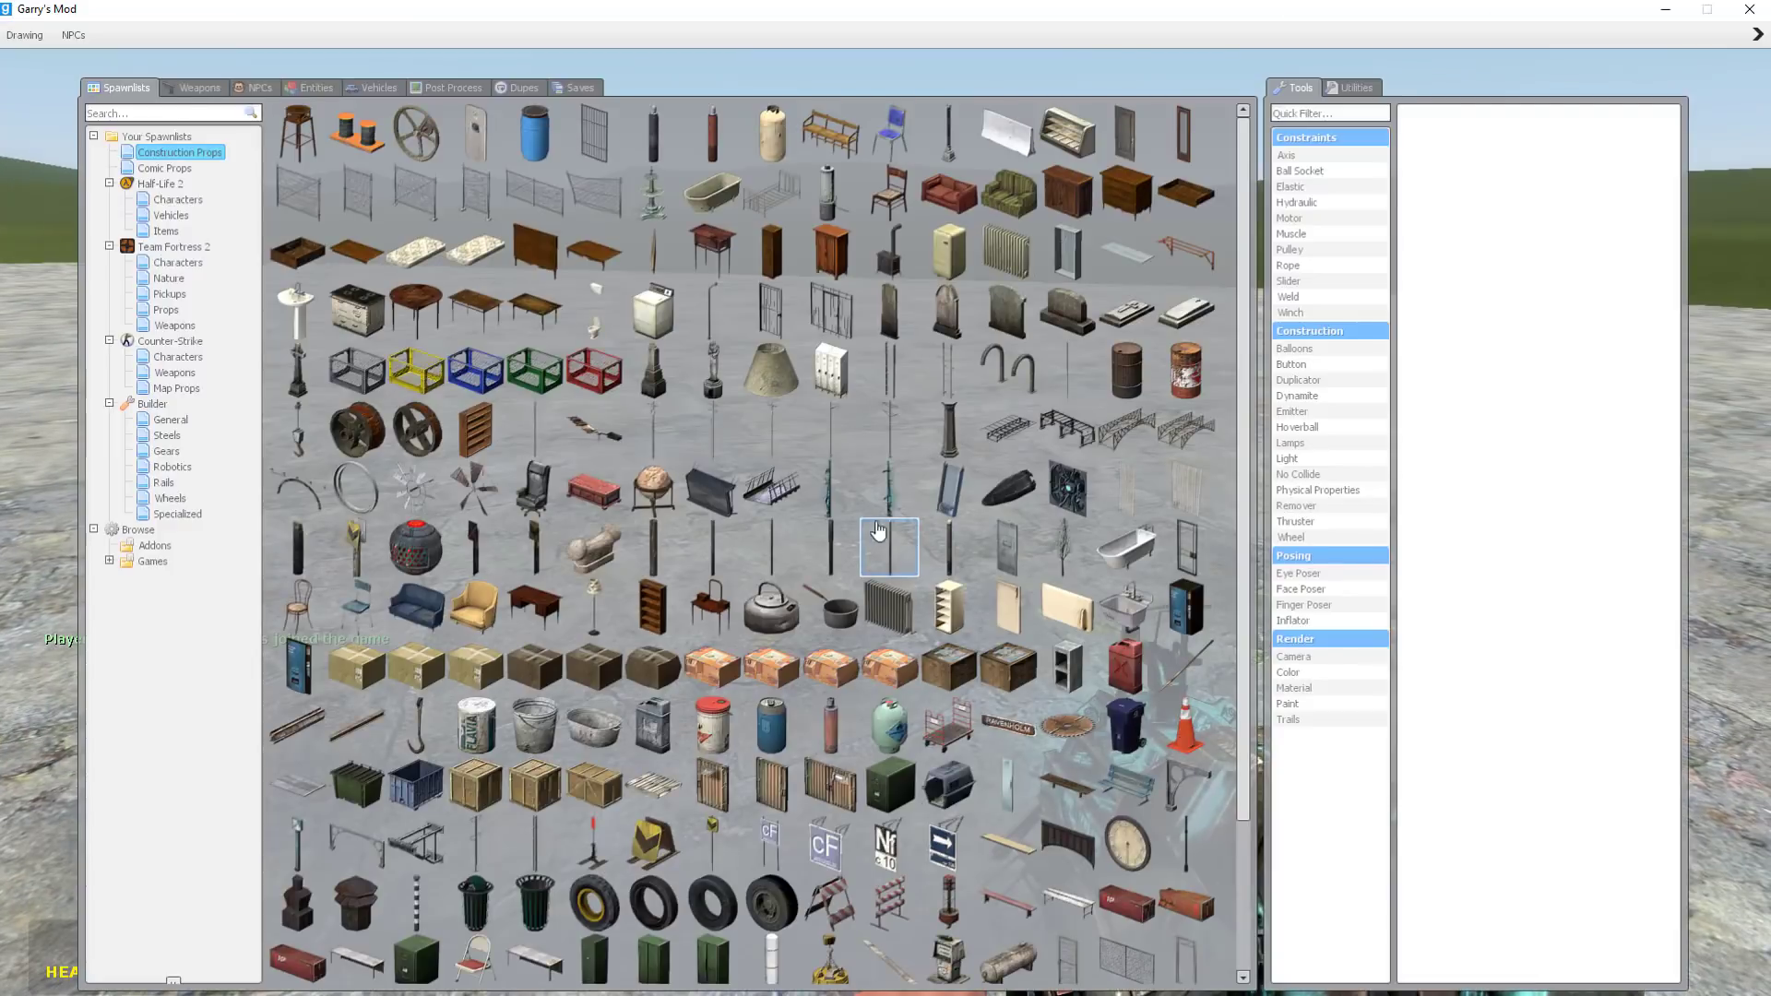
left_click(108, 563)
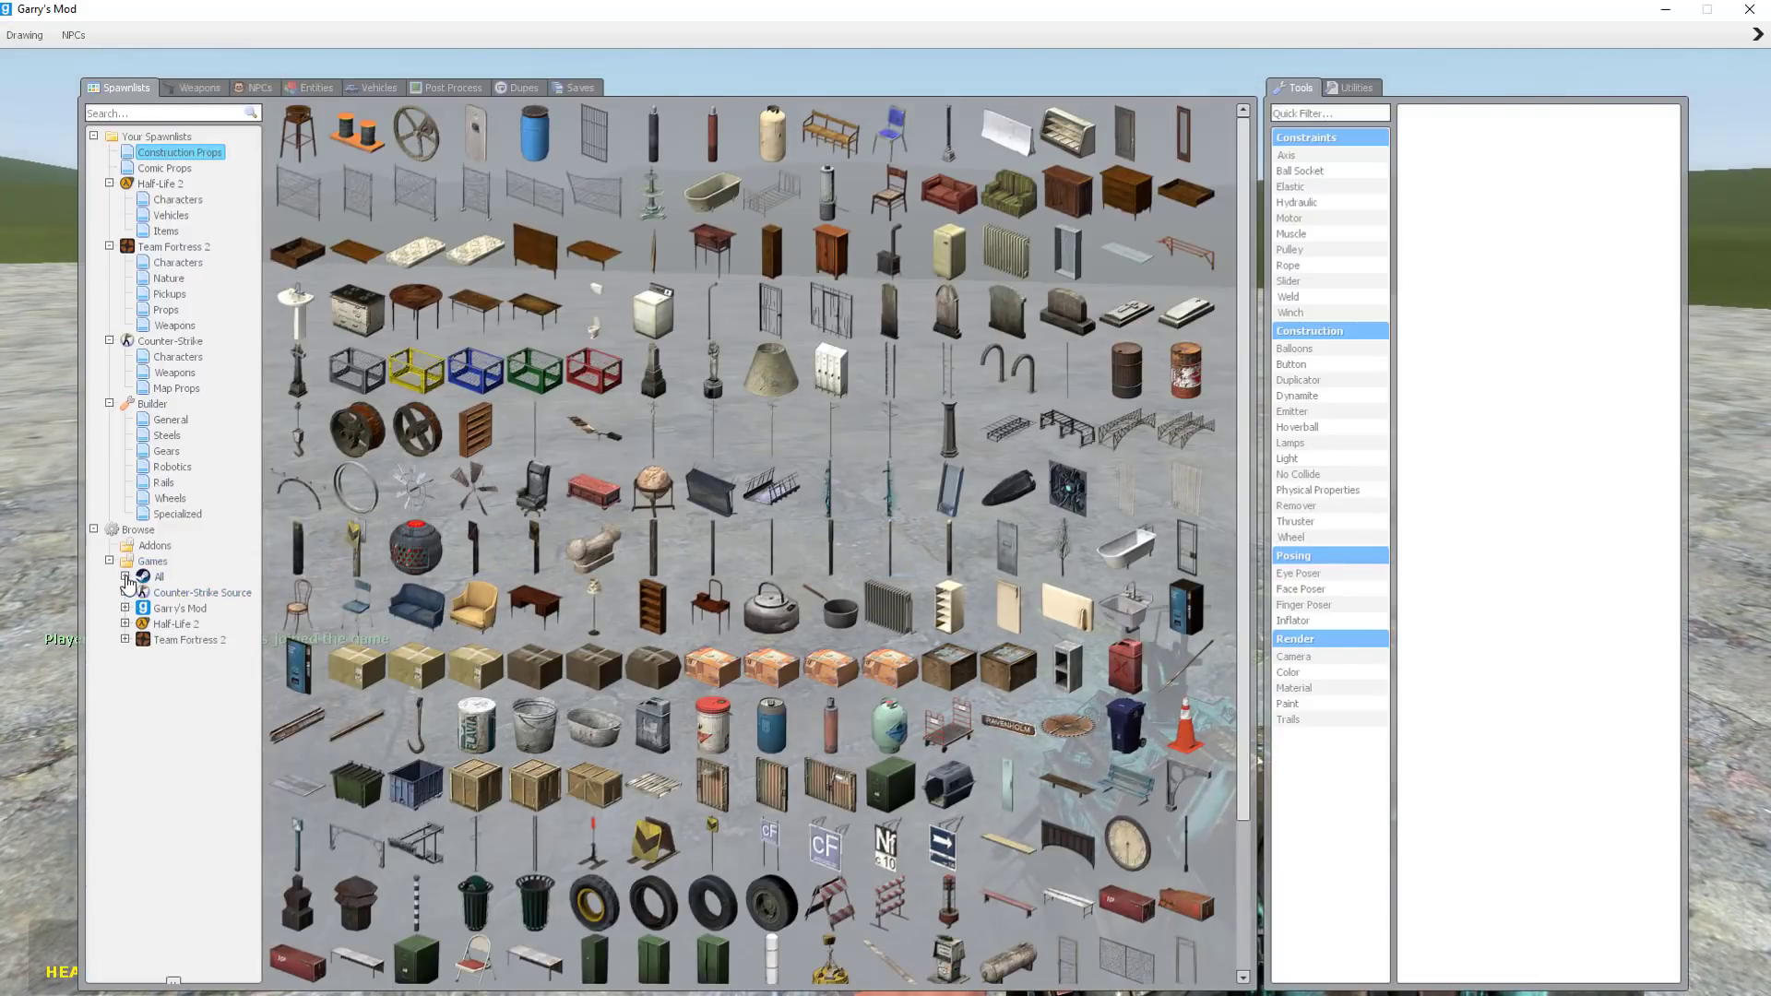
left_click(126, 577)
scroll(175, 572, "down", 20)
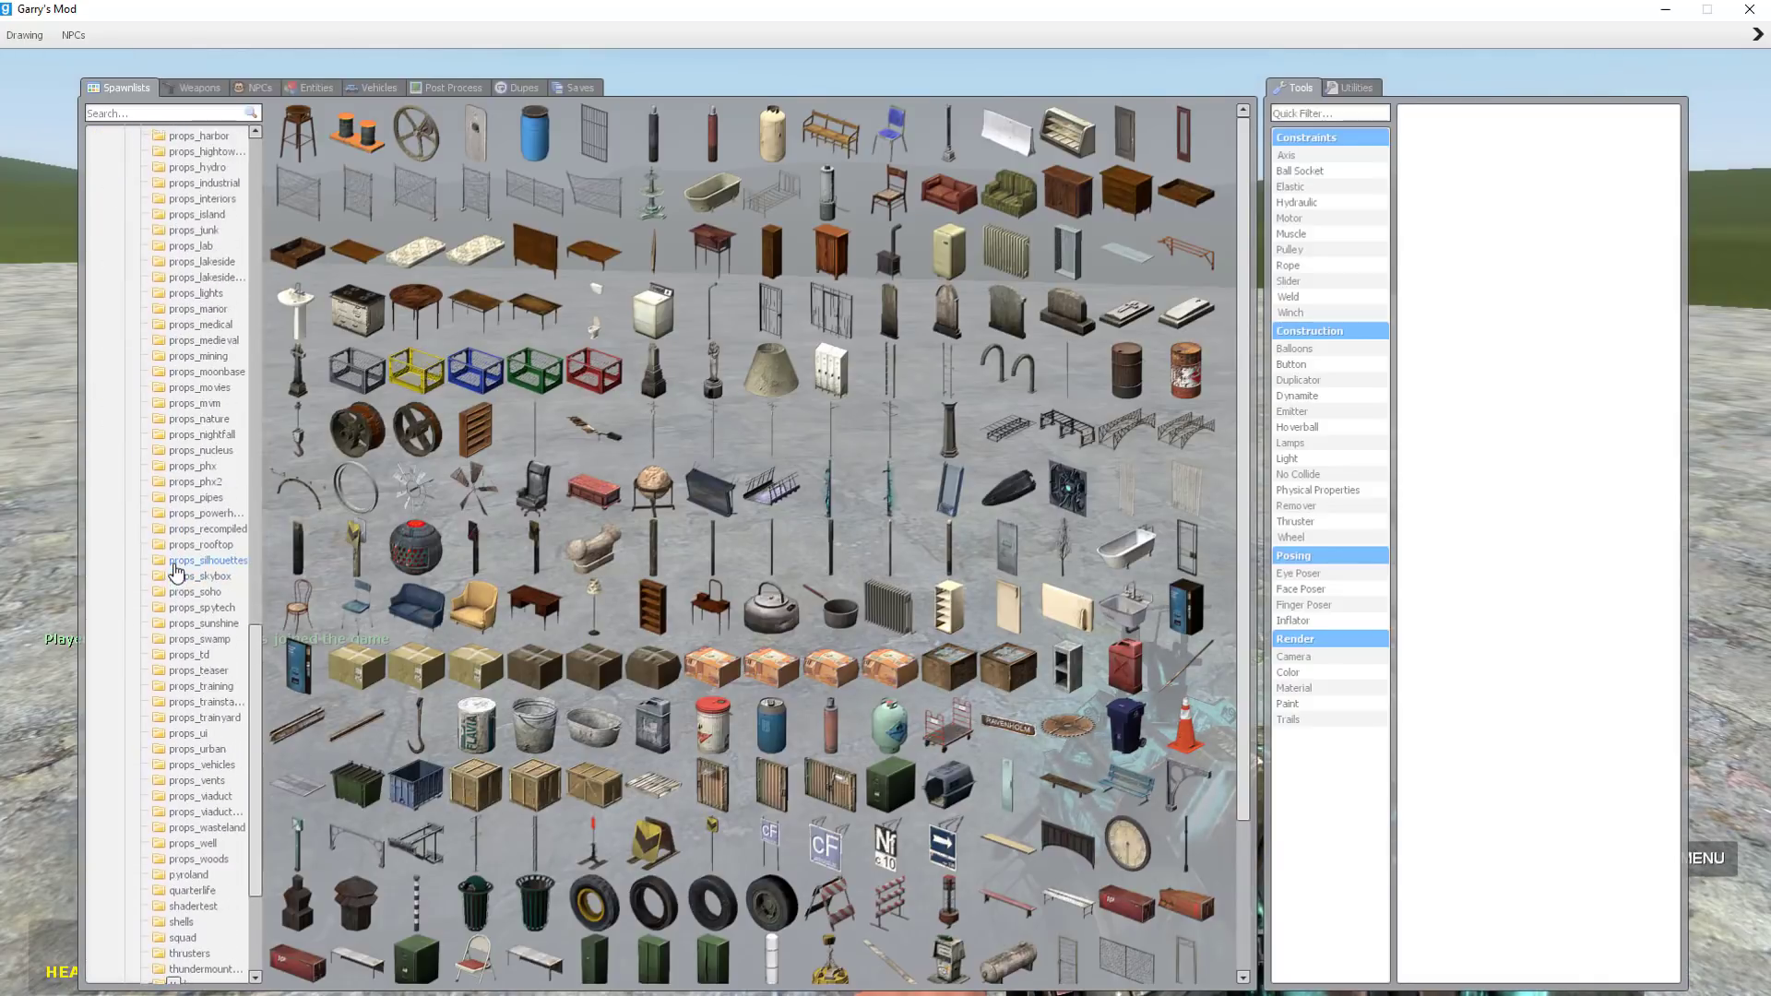
scroll(175, 572, "down", 5)
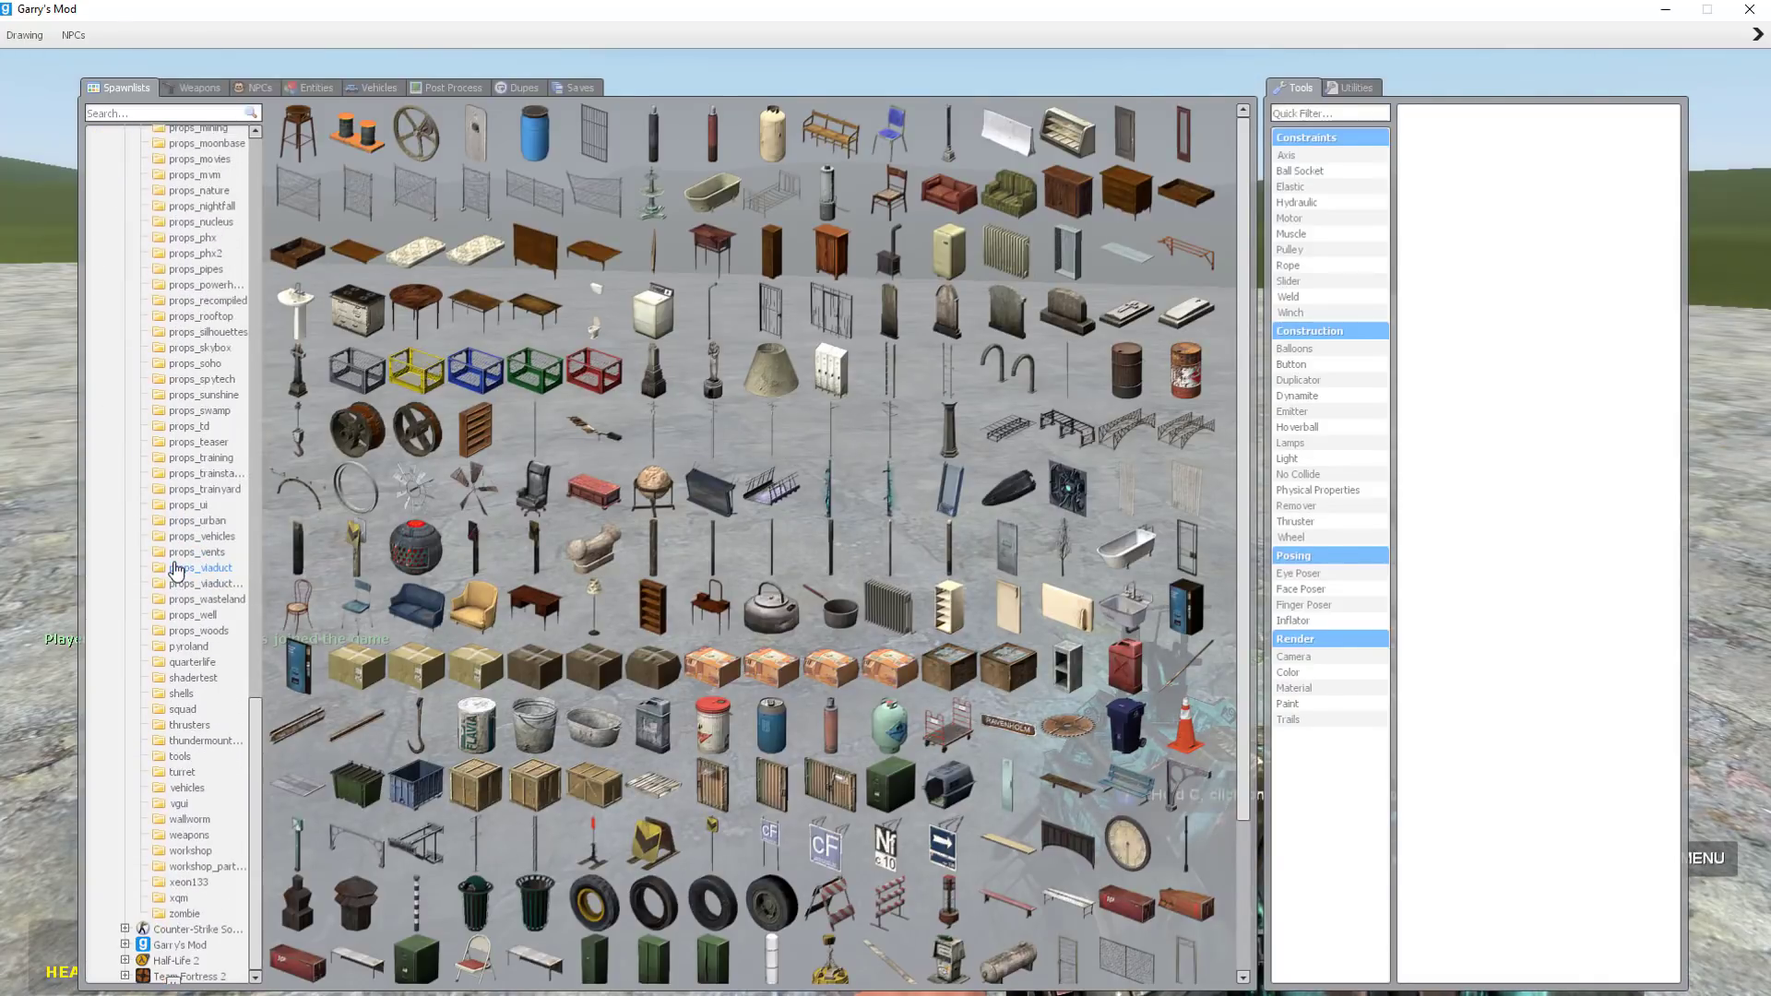
left_click(194, 820)
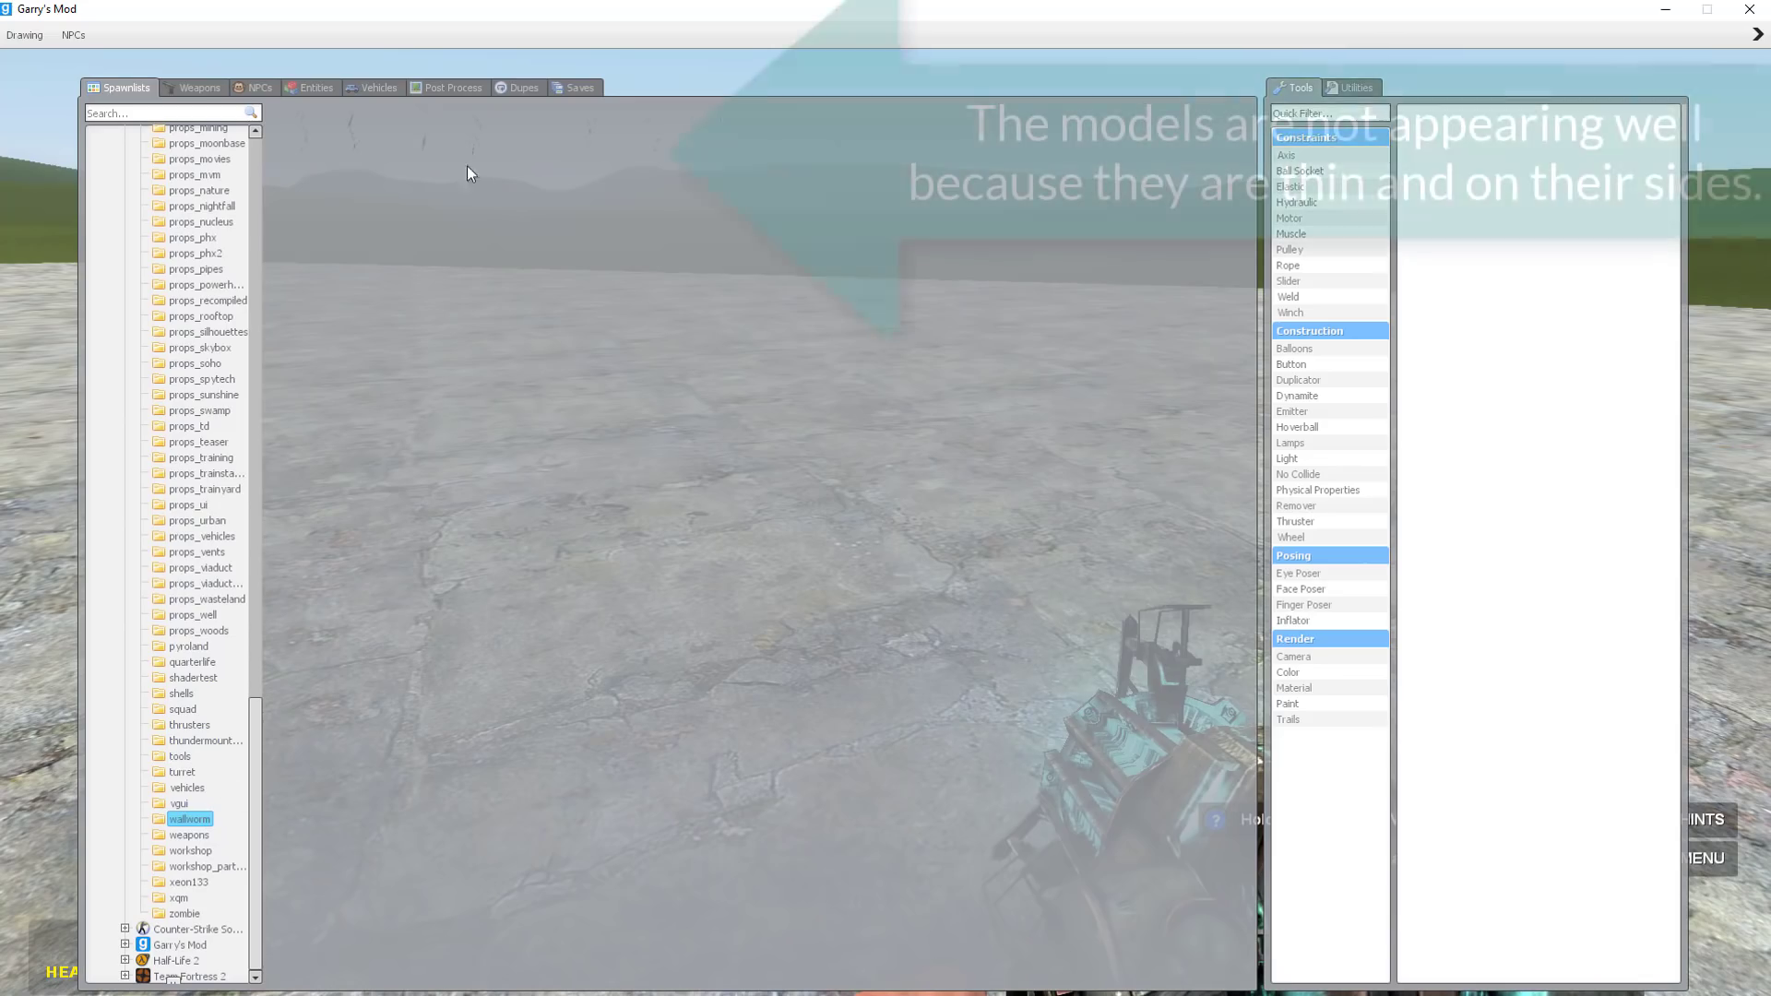
Spawn corrugated metal props from the wallworm folder into the map to check them in game.
key("q")
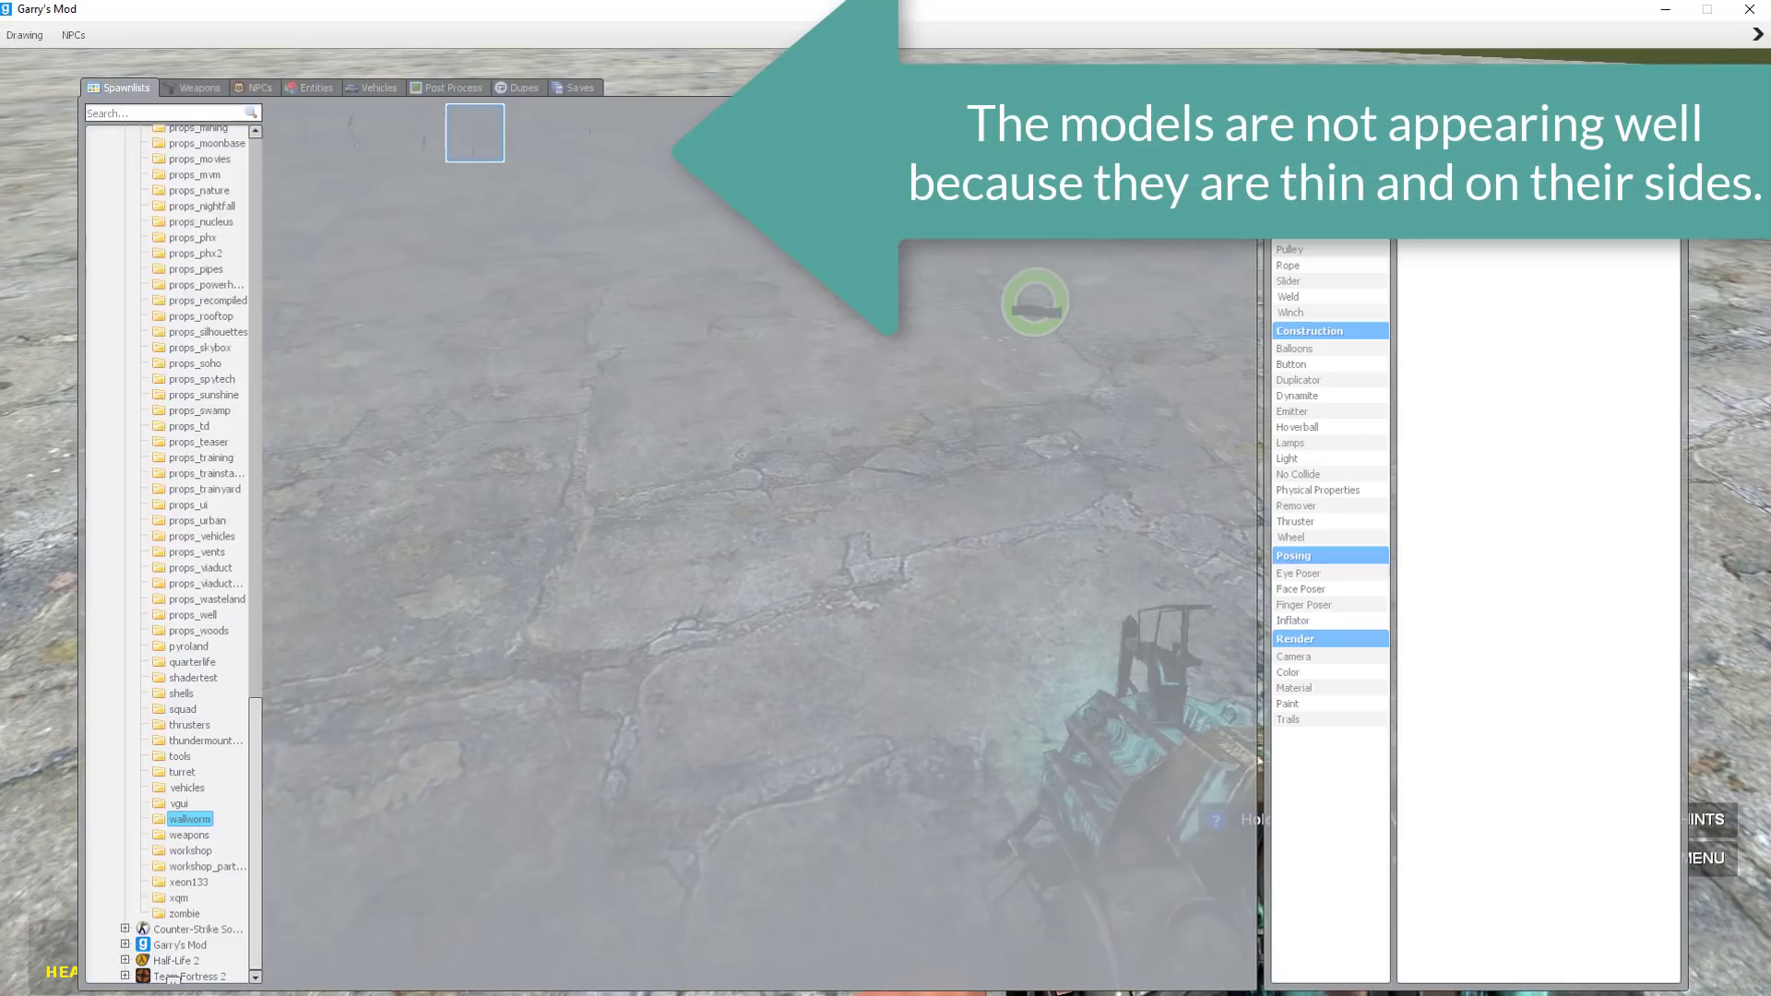
left_click(476, 136)
key("q")
left_click(415, 132)
key("q")
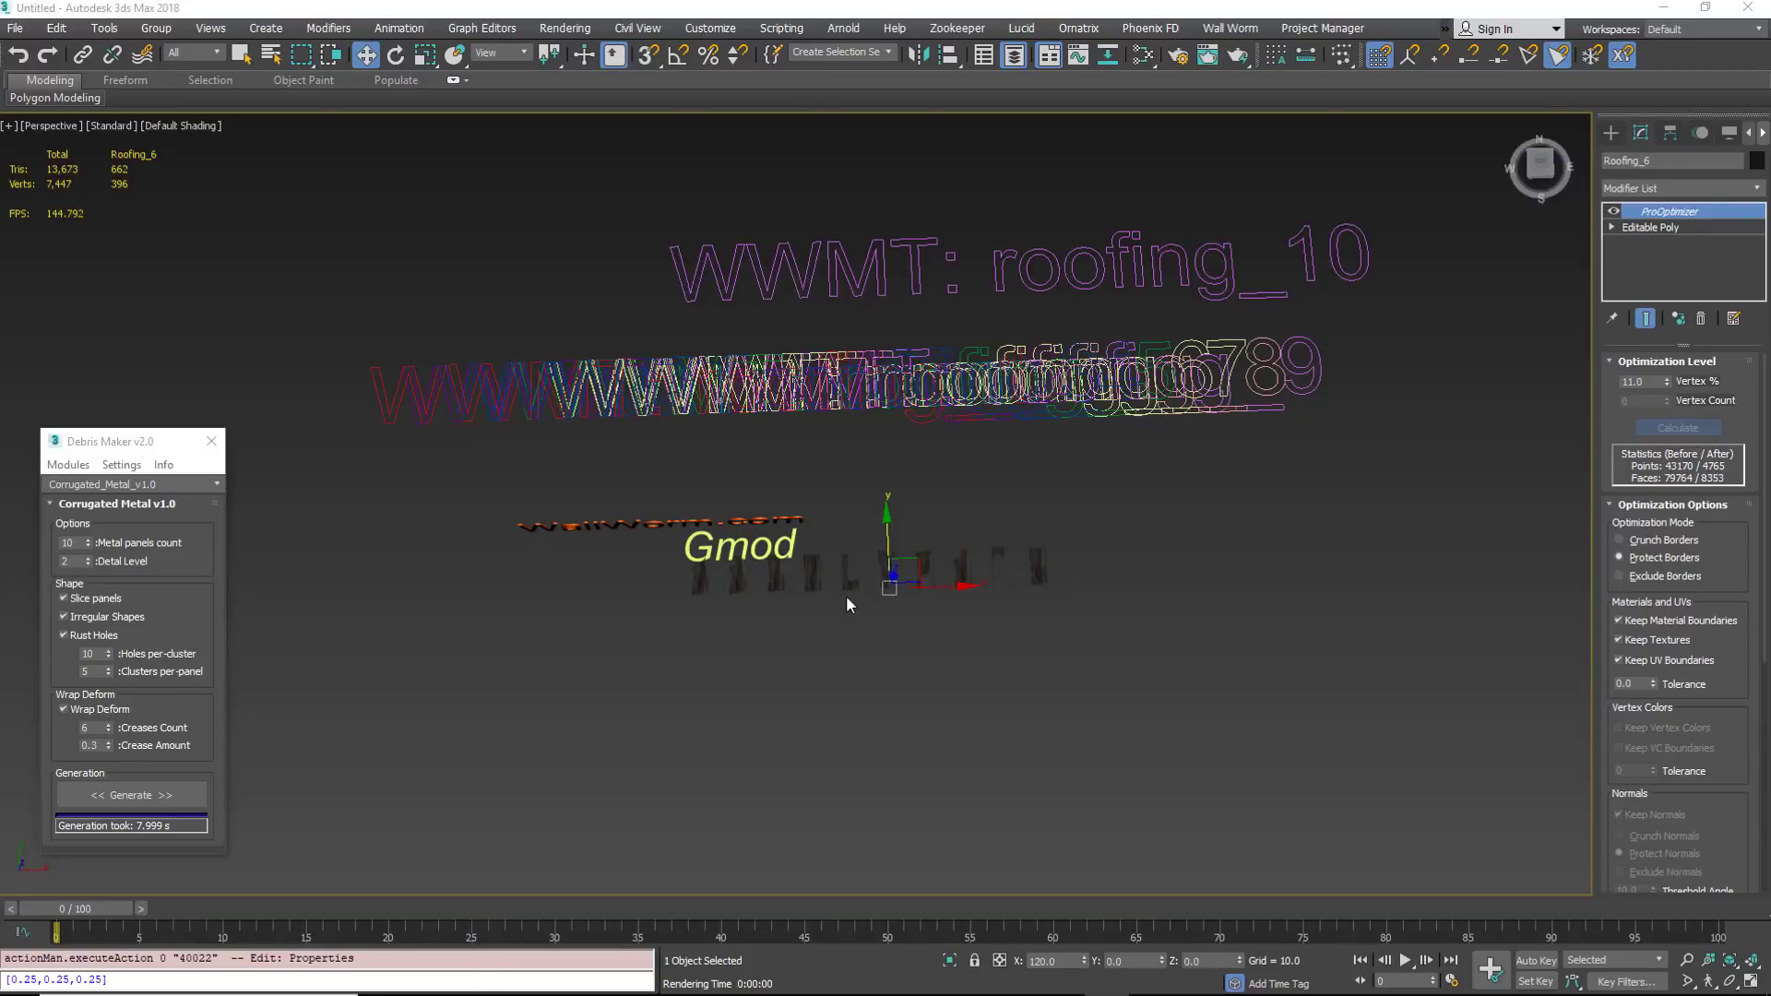
In 3ds Max, place a Wall Worm Source Model beside the panels and load models/alyx.mdl into it as a scale reference.
middle_click_drag(847, 604, 874, 479, "alt")
left_click(1612, 133)
left_click(1642, 243)
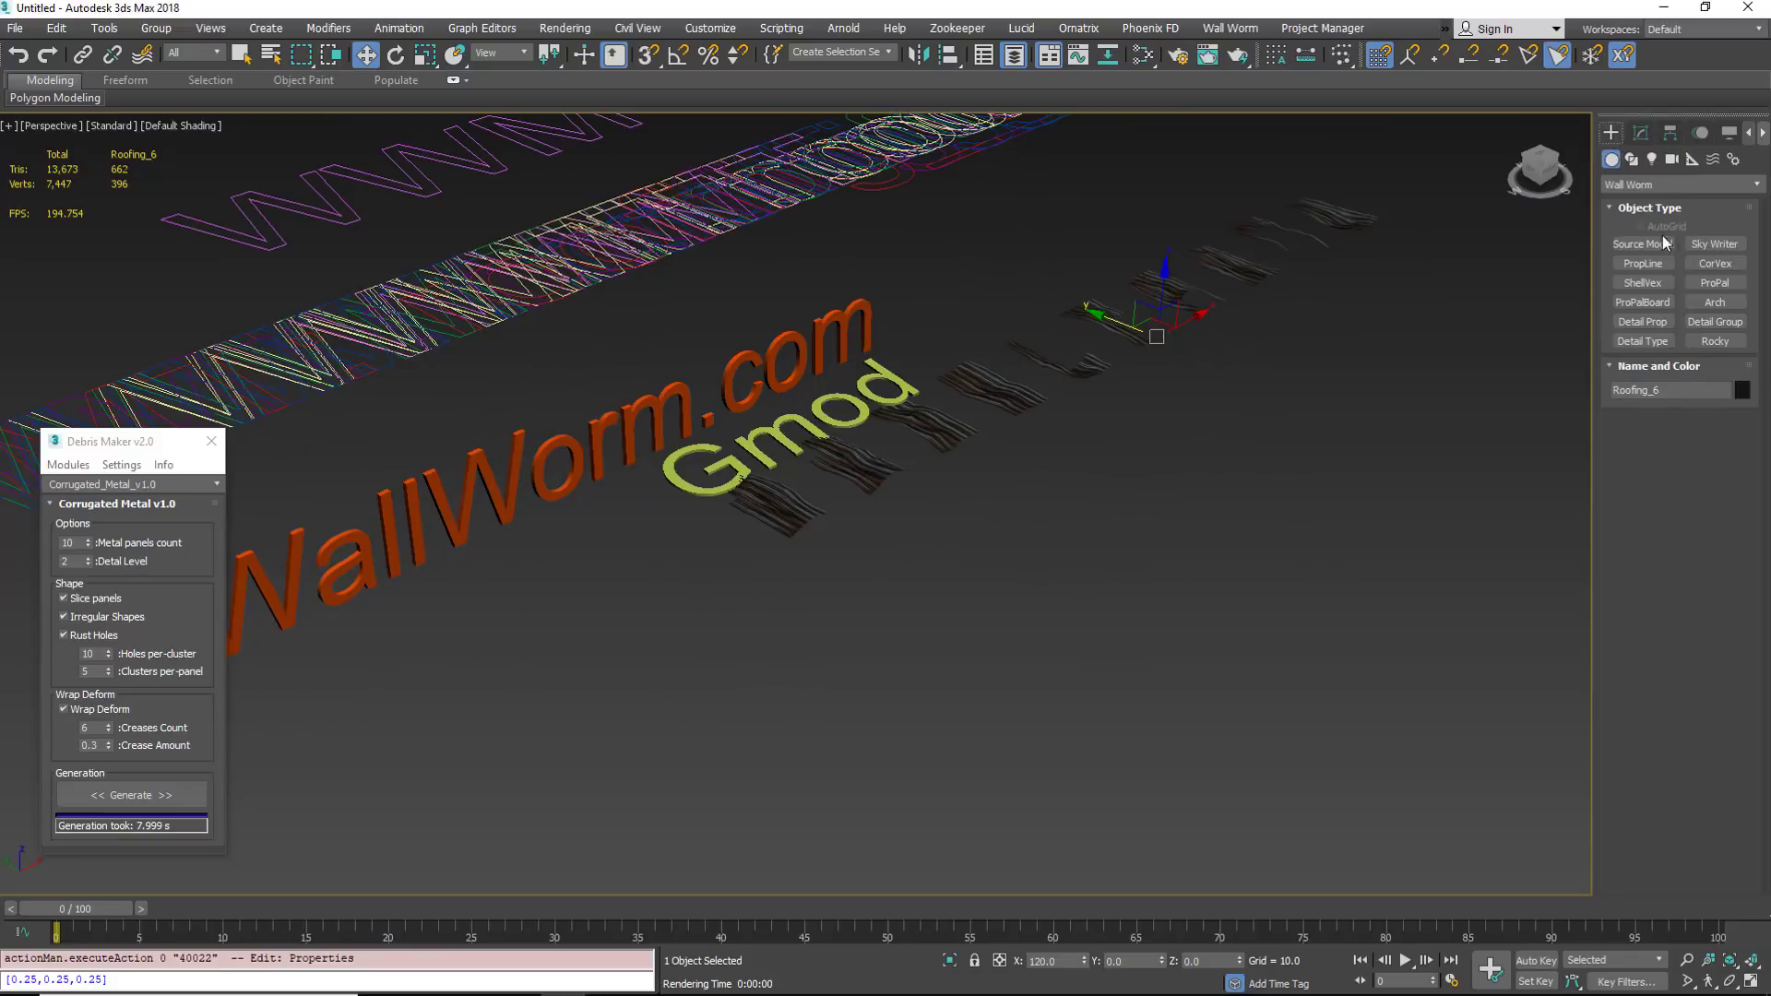
left_click(906, 588)
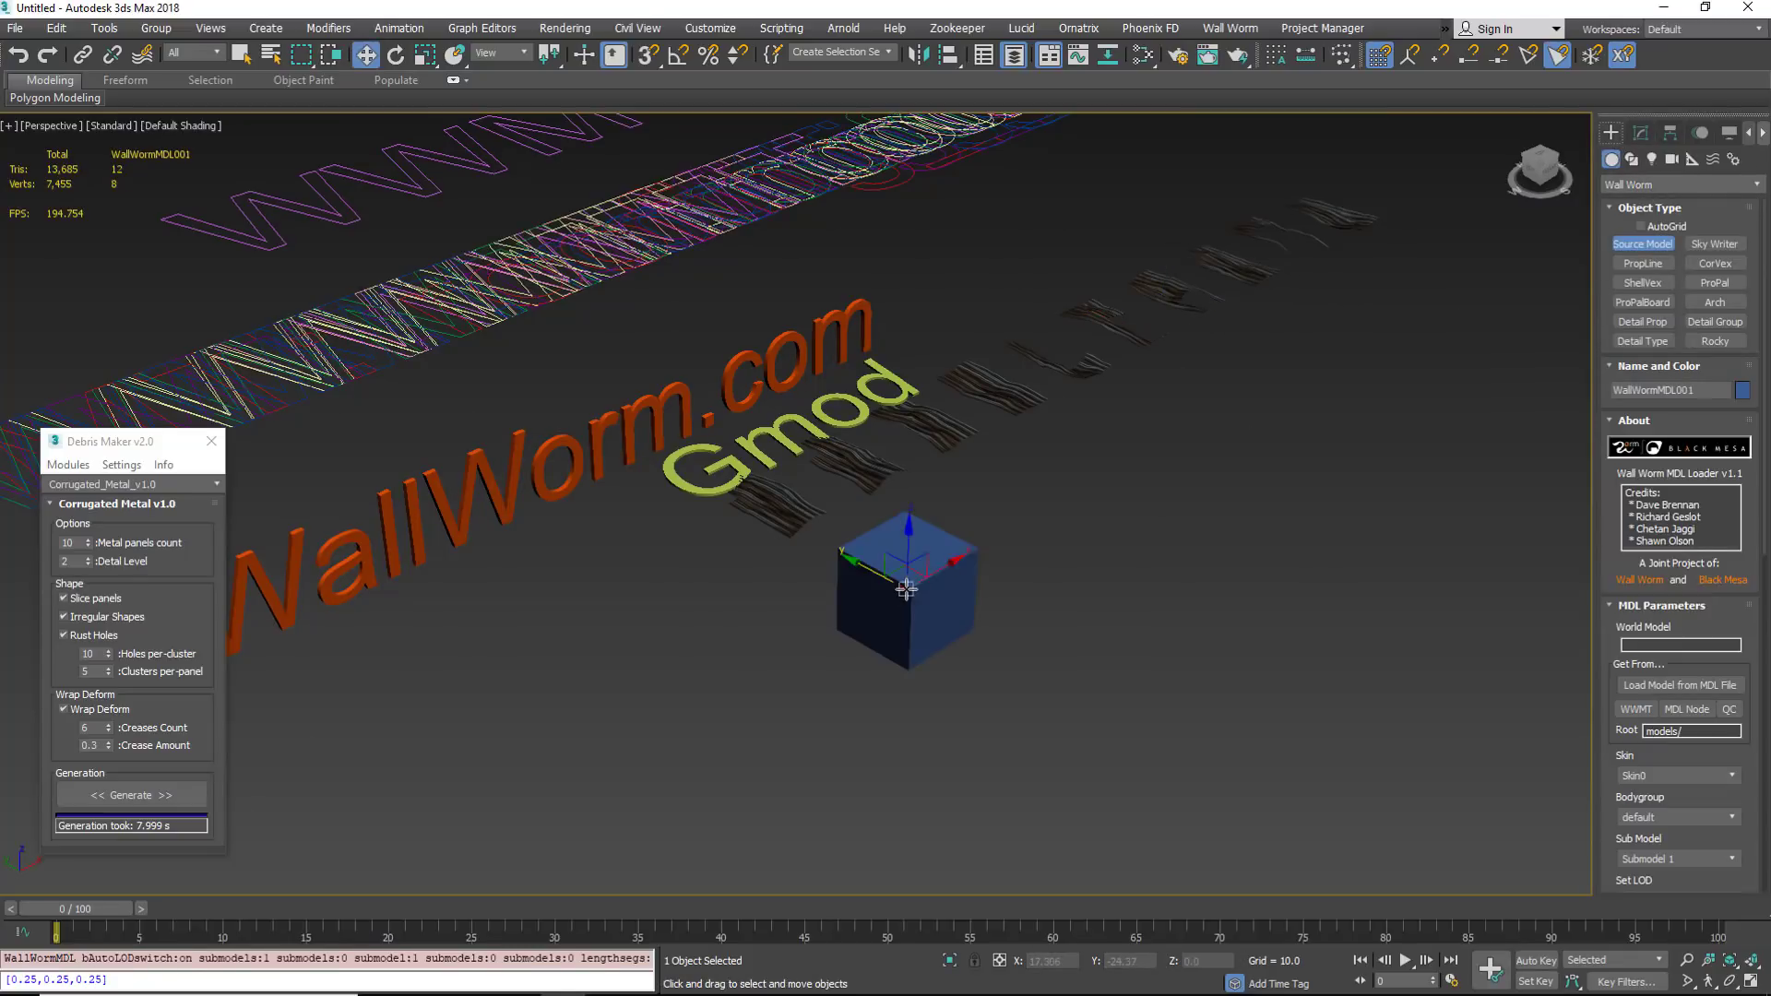
left_click(1643, 134)
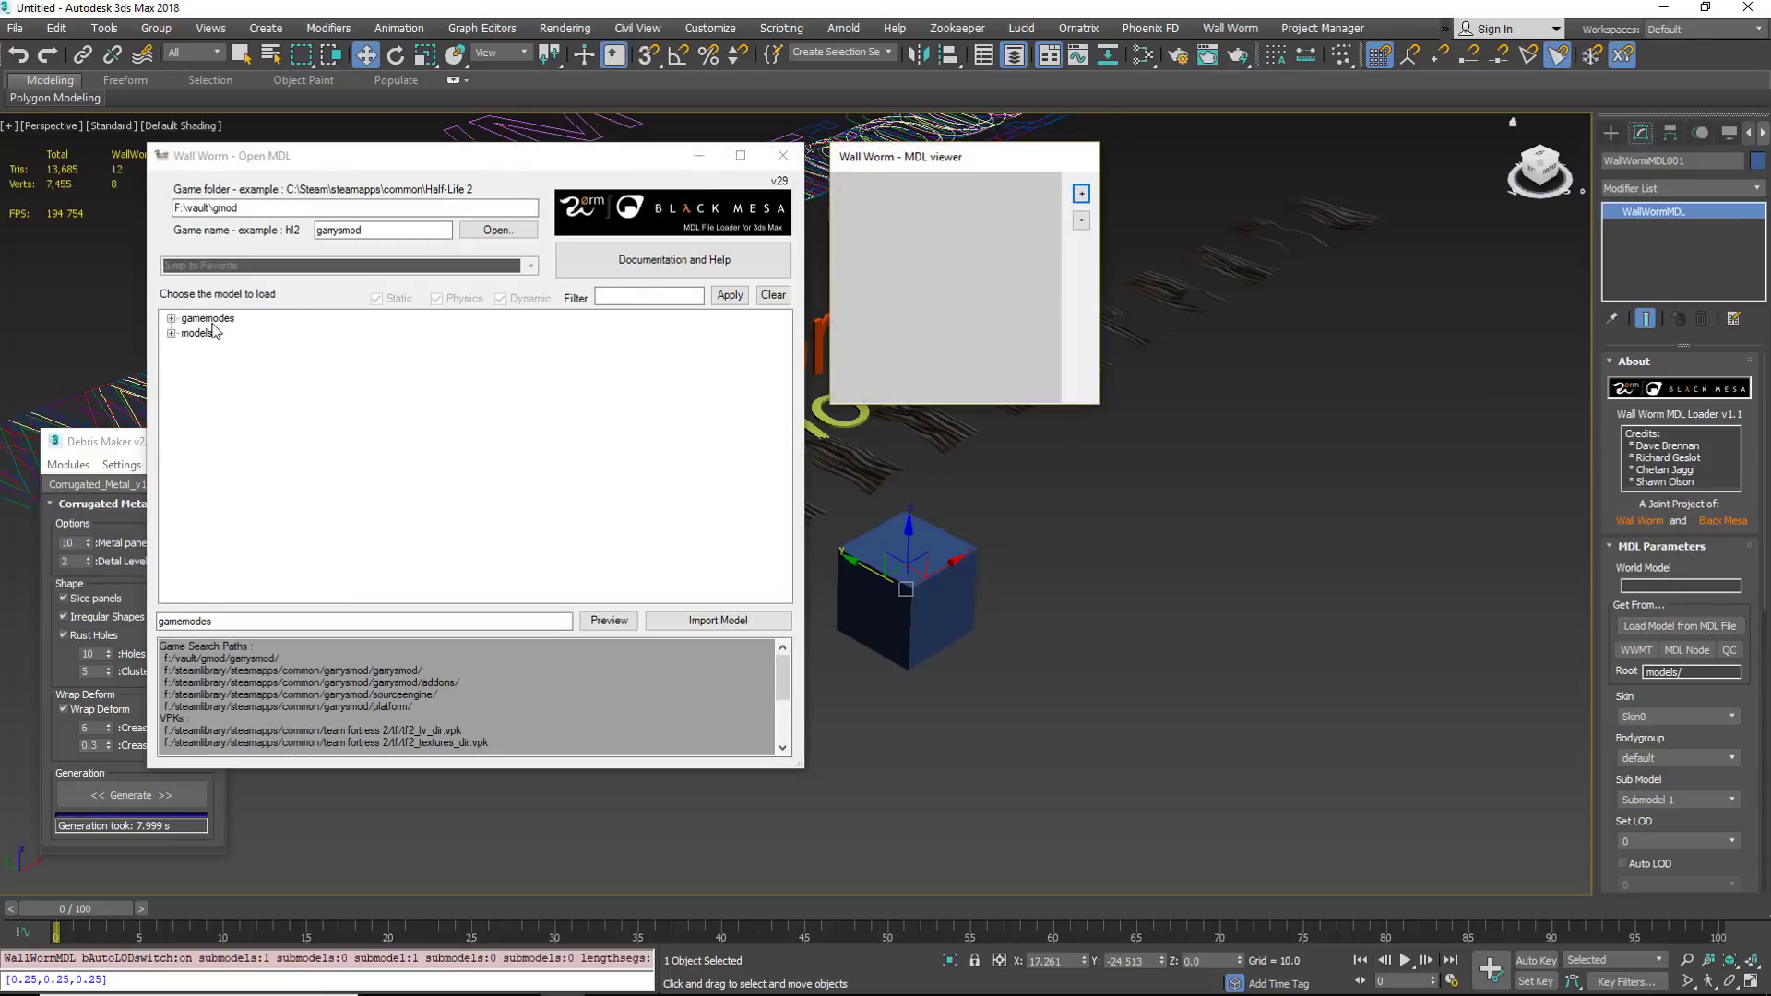
left_click(171, 334)
double_click(215, 378)
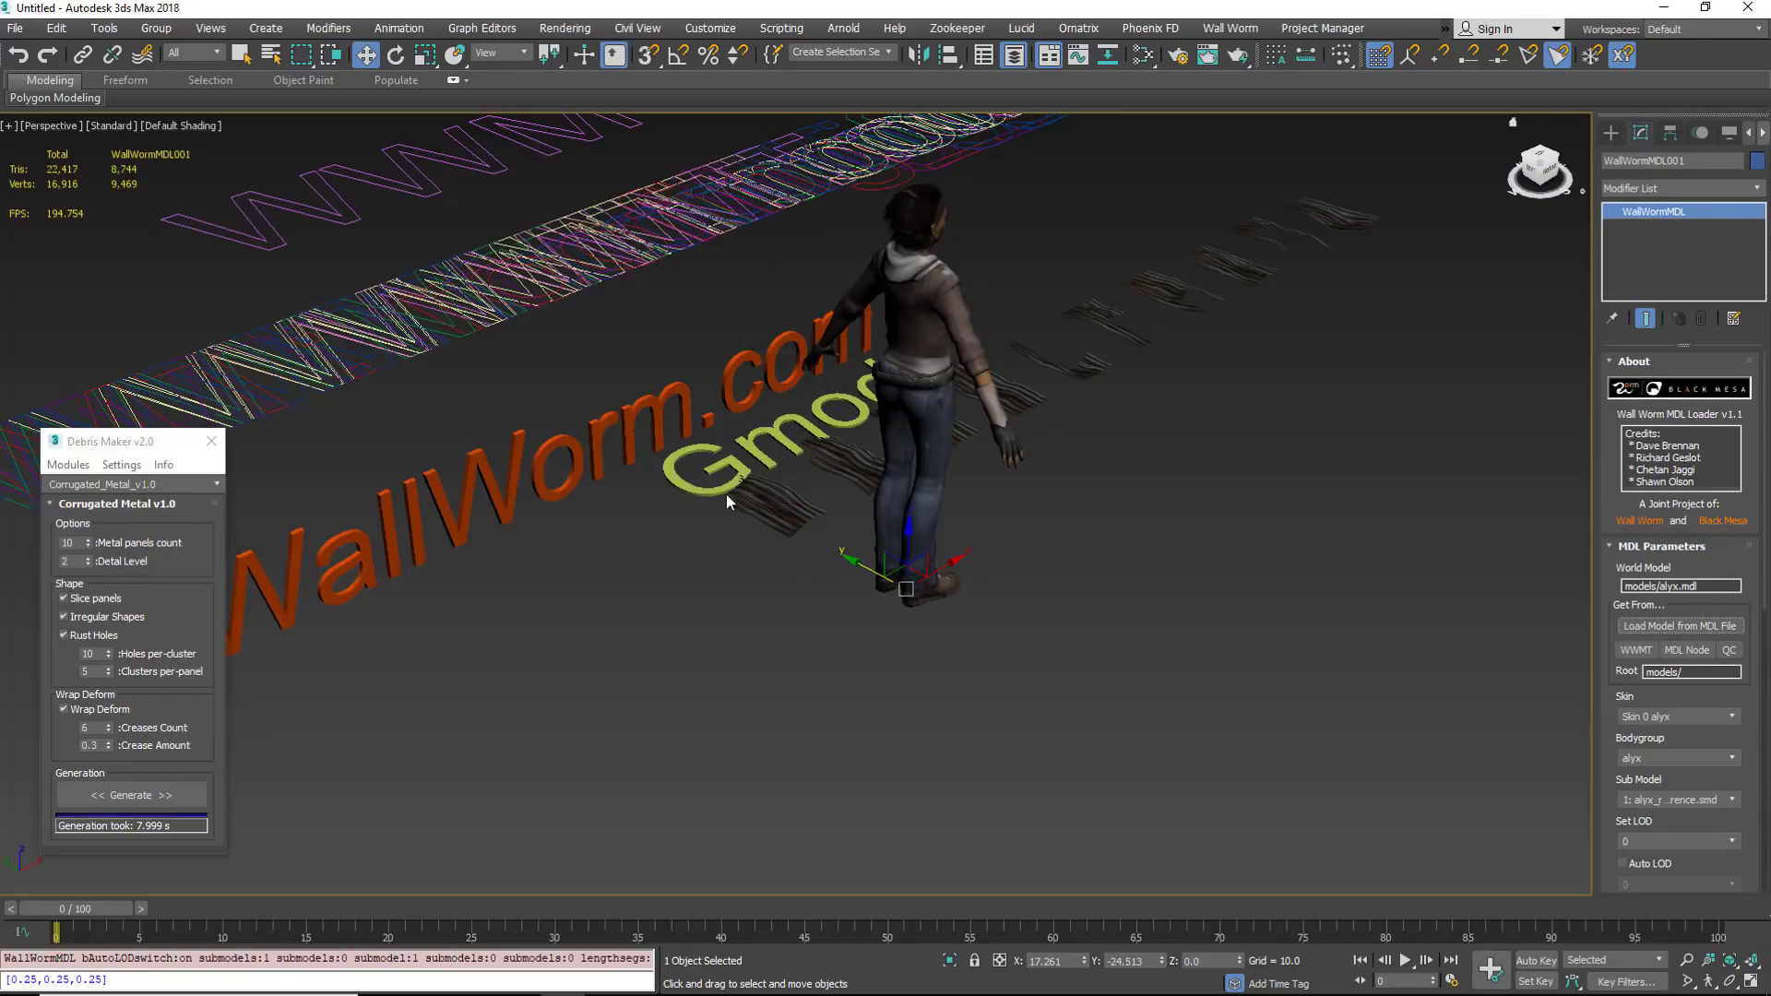
Select all ten corrugated panels and scale them uniformly by a factor of about 3.8 relative to the character model.
middle_click_drag(826, 479, 555, 610, "alt")
middle_click_drag(1136, 535, 1221, 546, "alt")
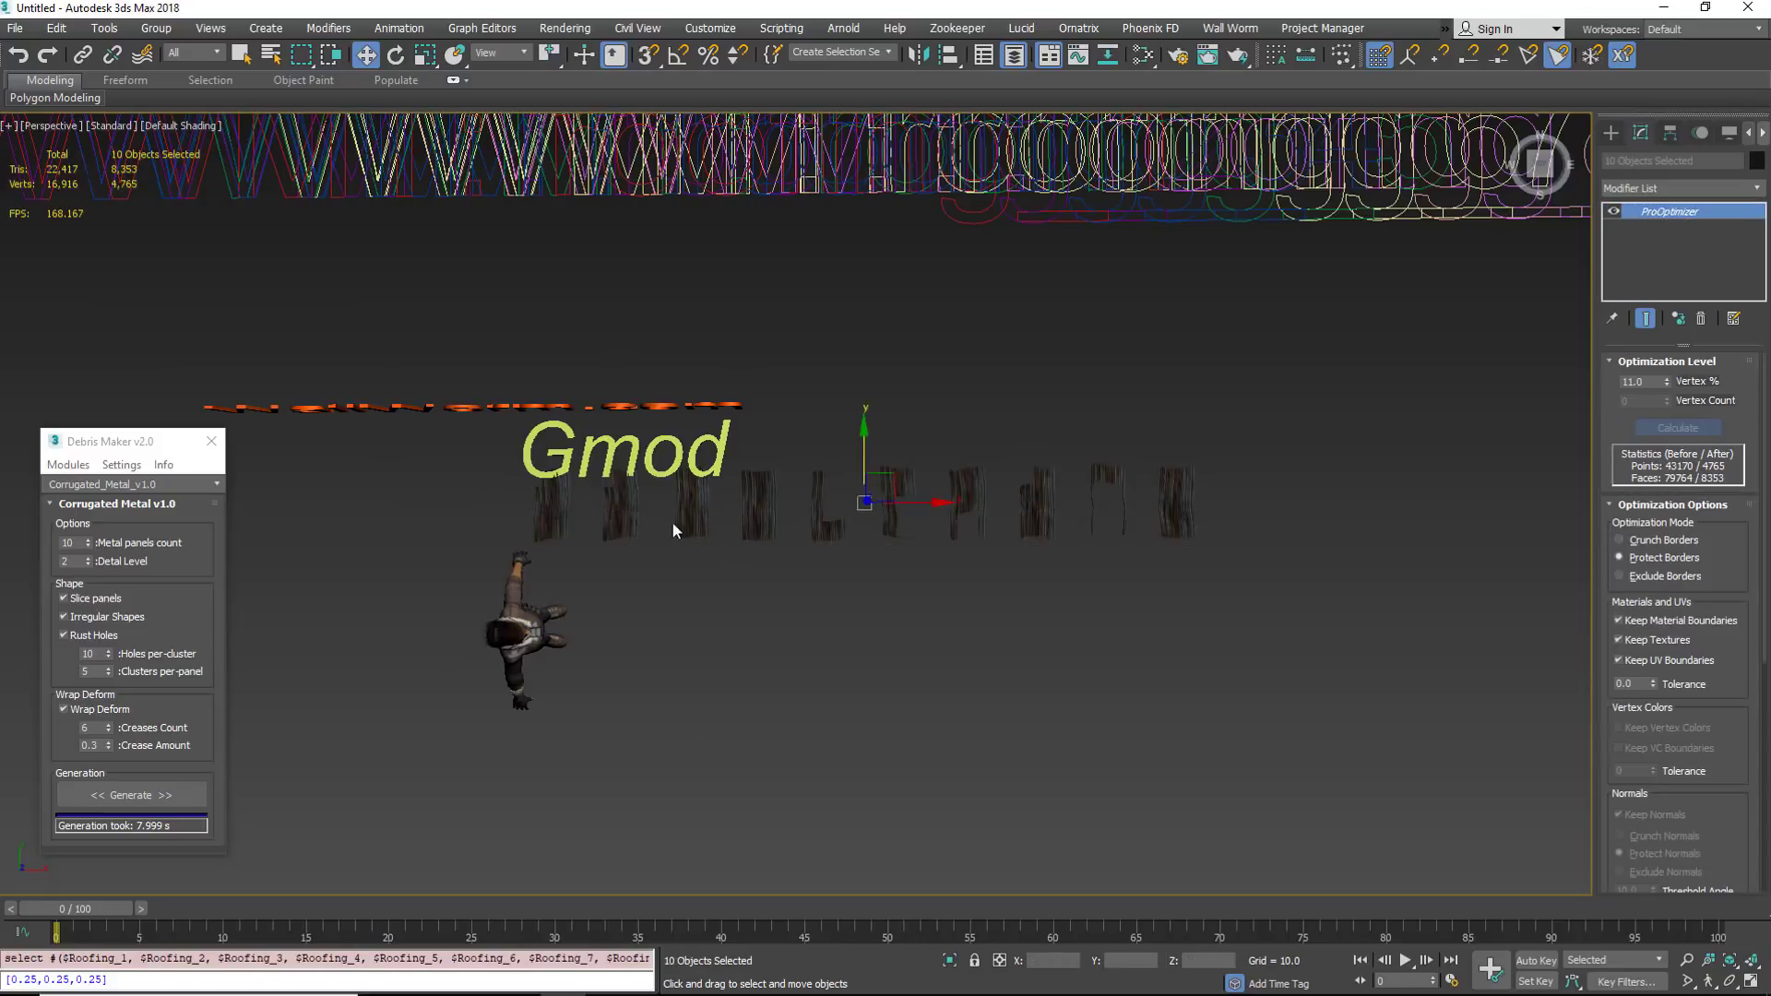
left_click(424, 55)
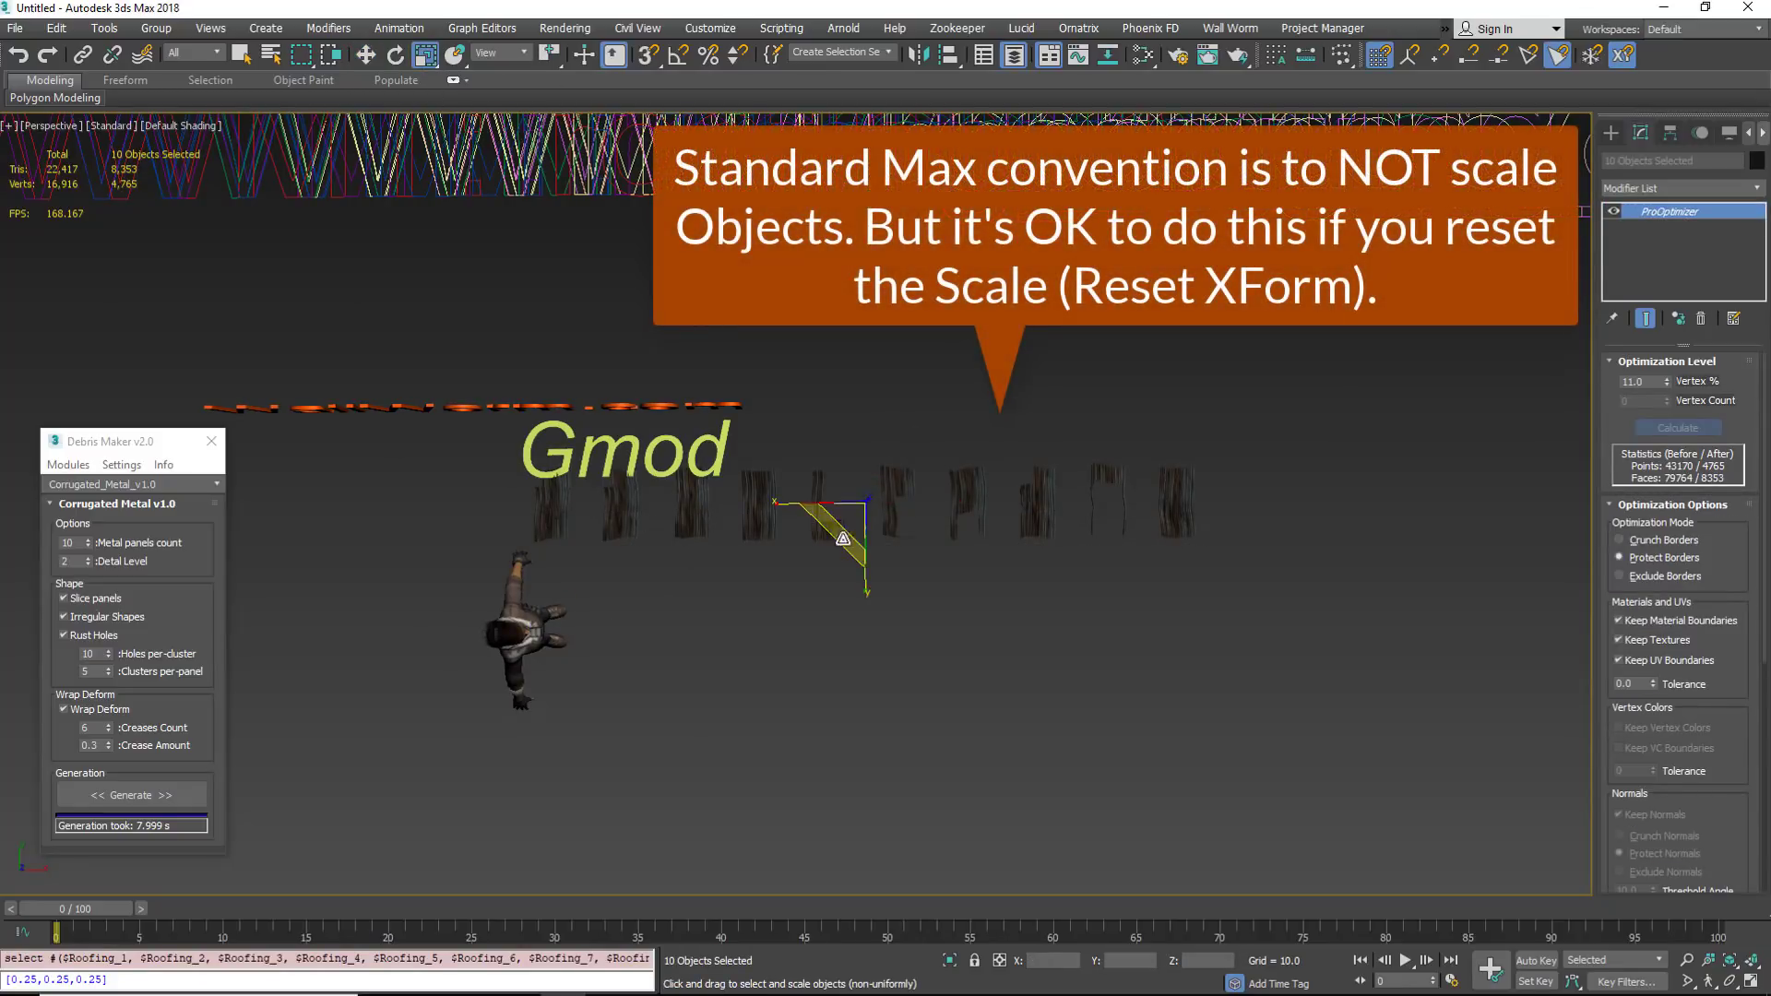
left_click_drag(853, 521, 1010, 242)
middle_click_drag(978, 305, 912, 518, "alt")
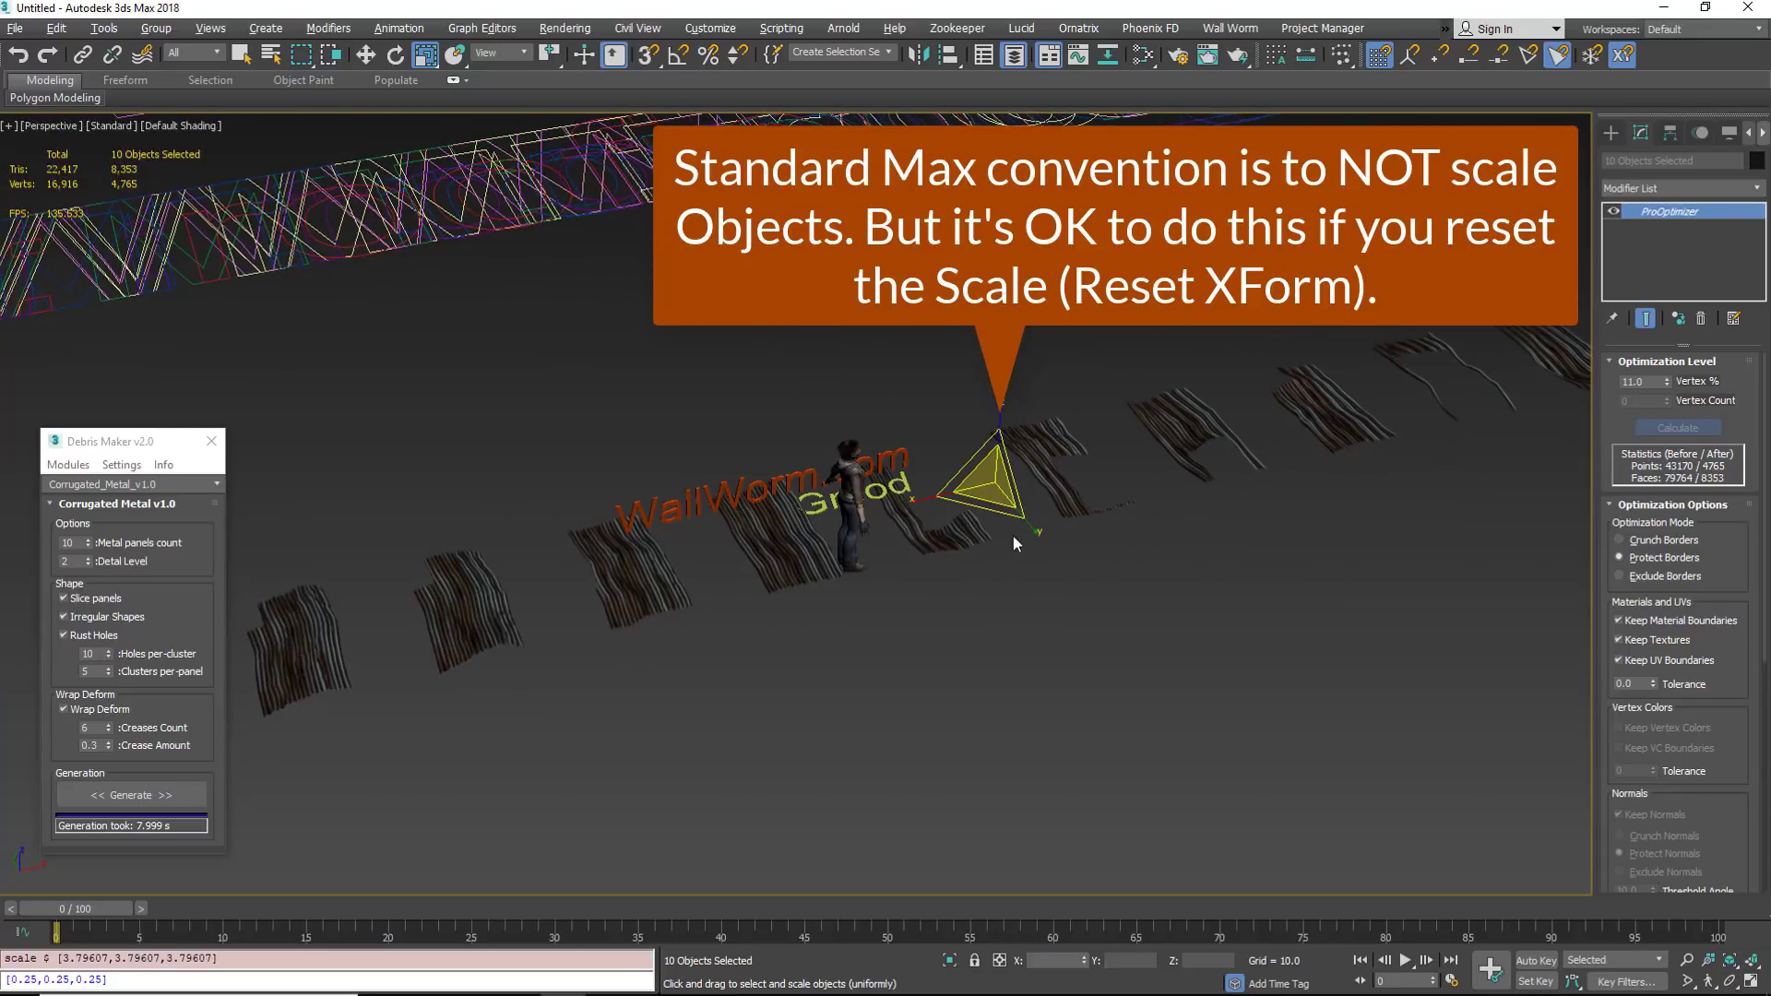
Reset the transforms of the ten selected corrugated panels with the Reset XForm utility.
left_click(1728, 134)
left_click(1763, 133)
left_click(1726, 135)
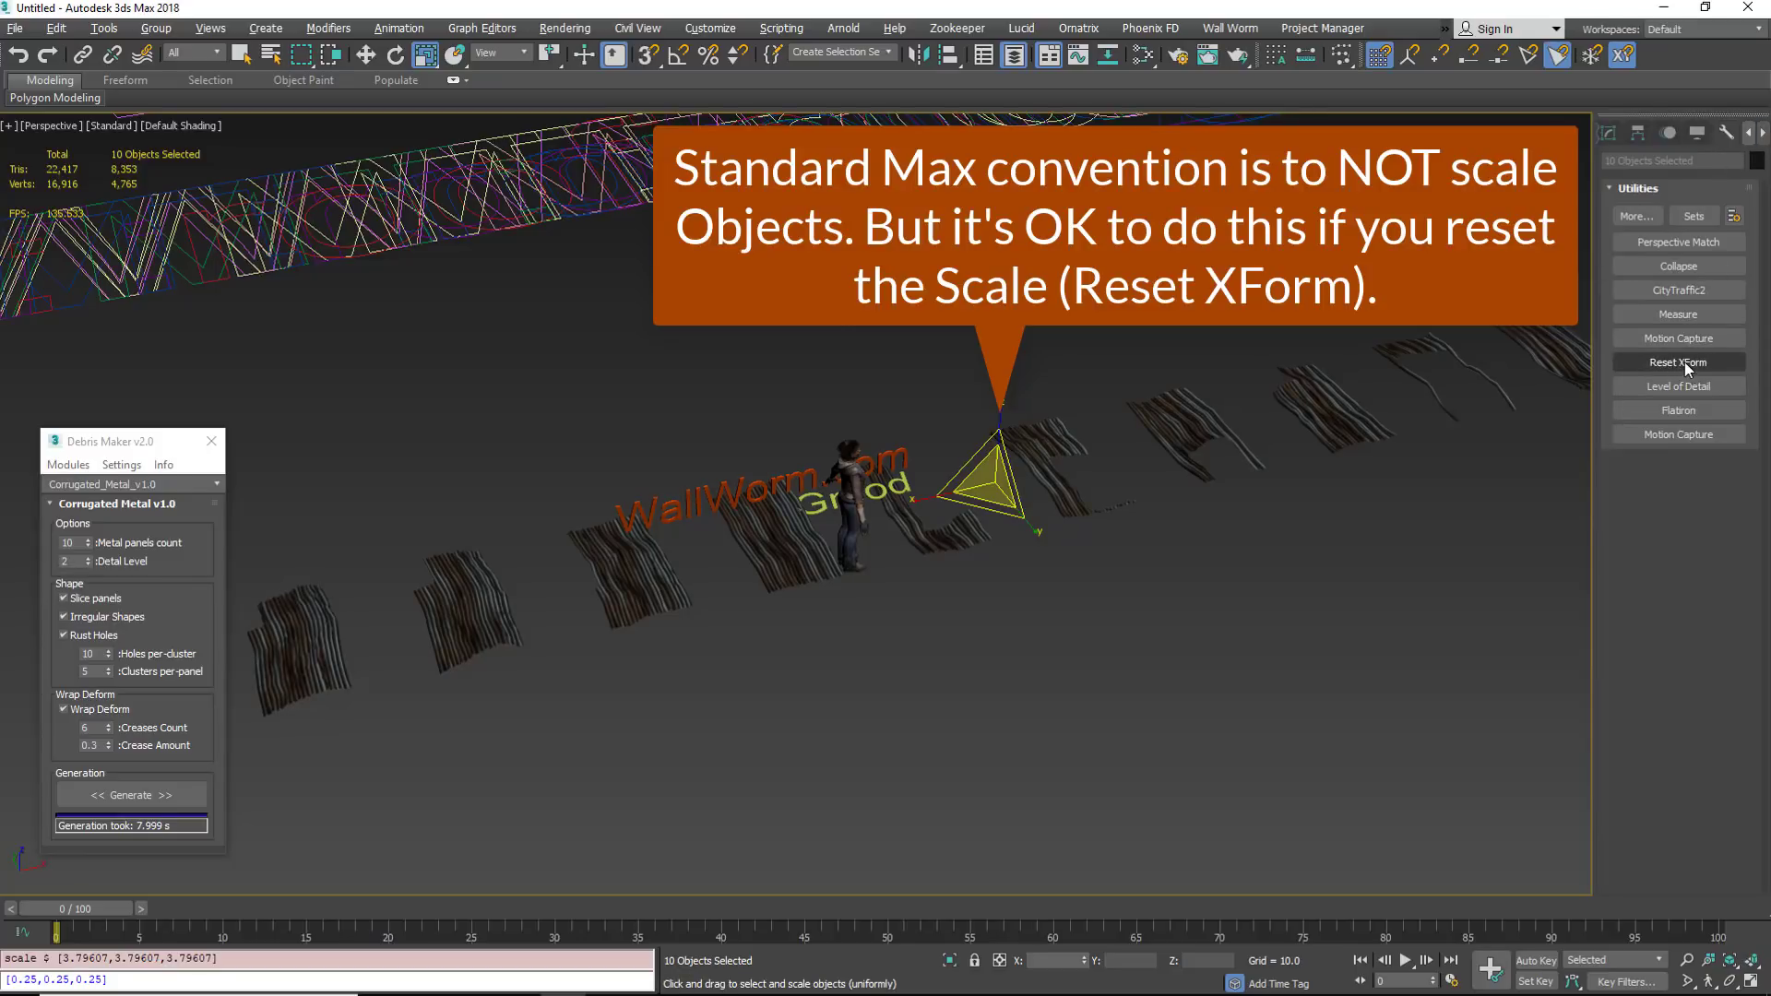
left_click(1688, 365)
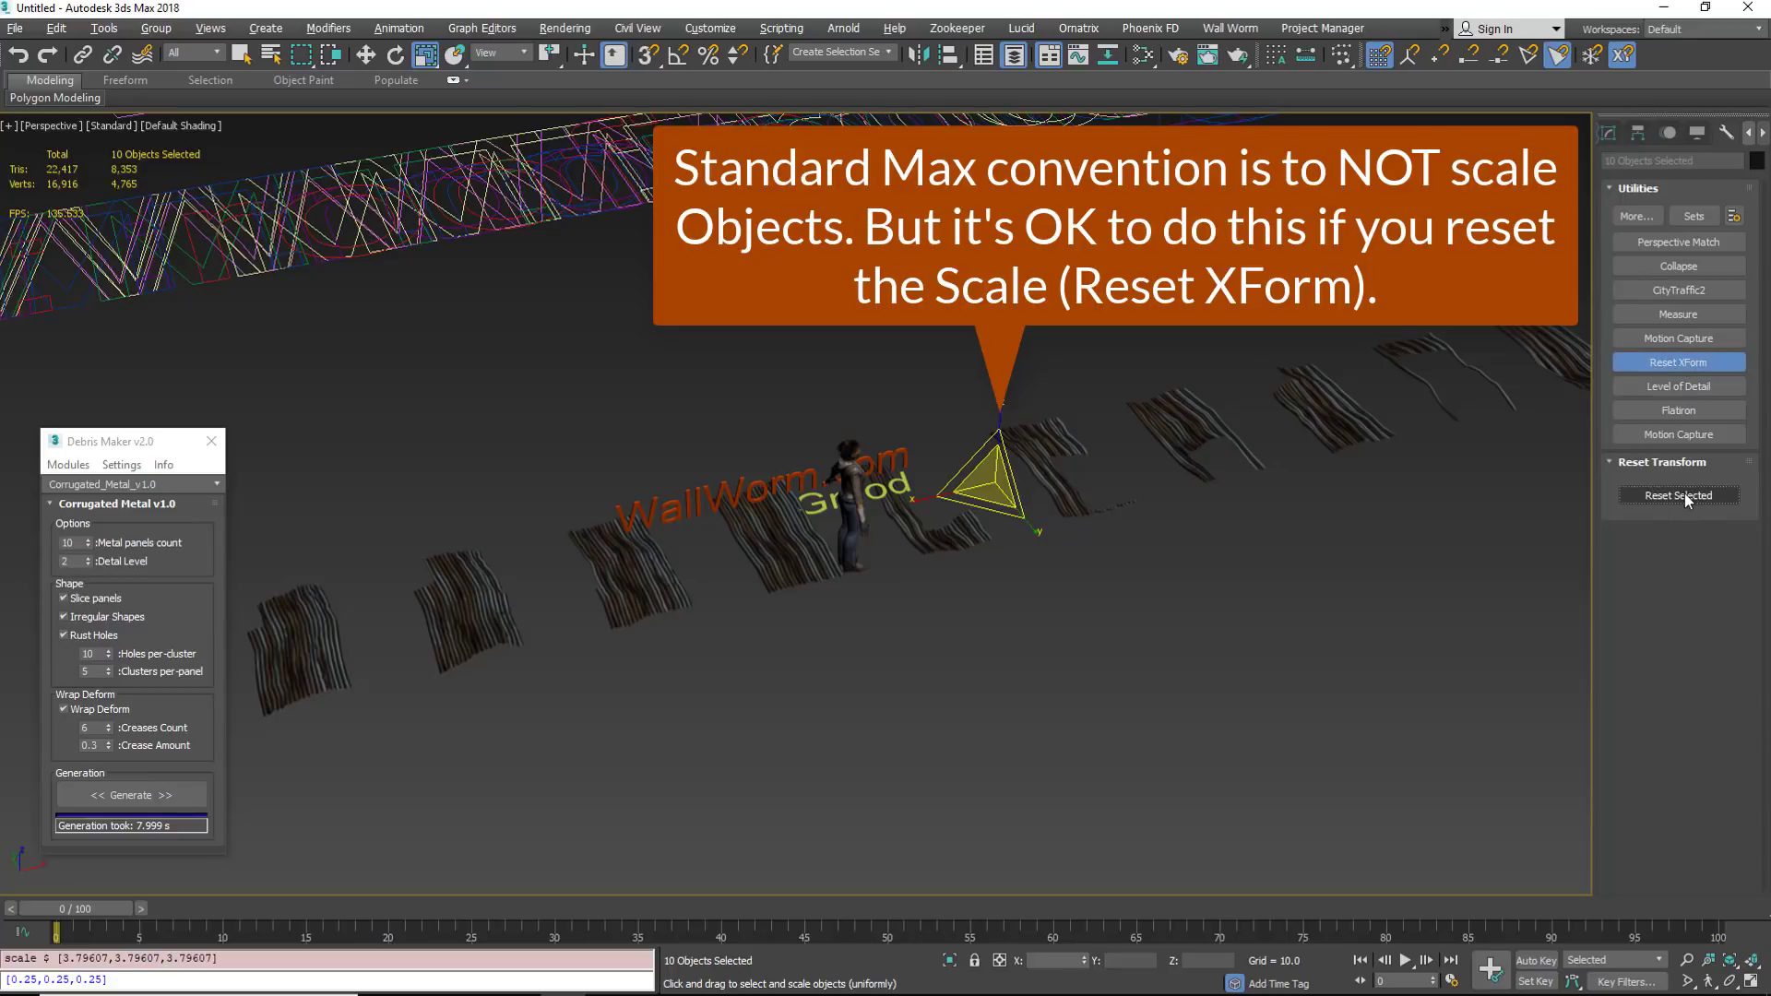
left_click(1686, 499)
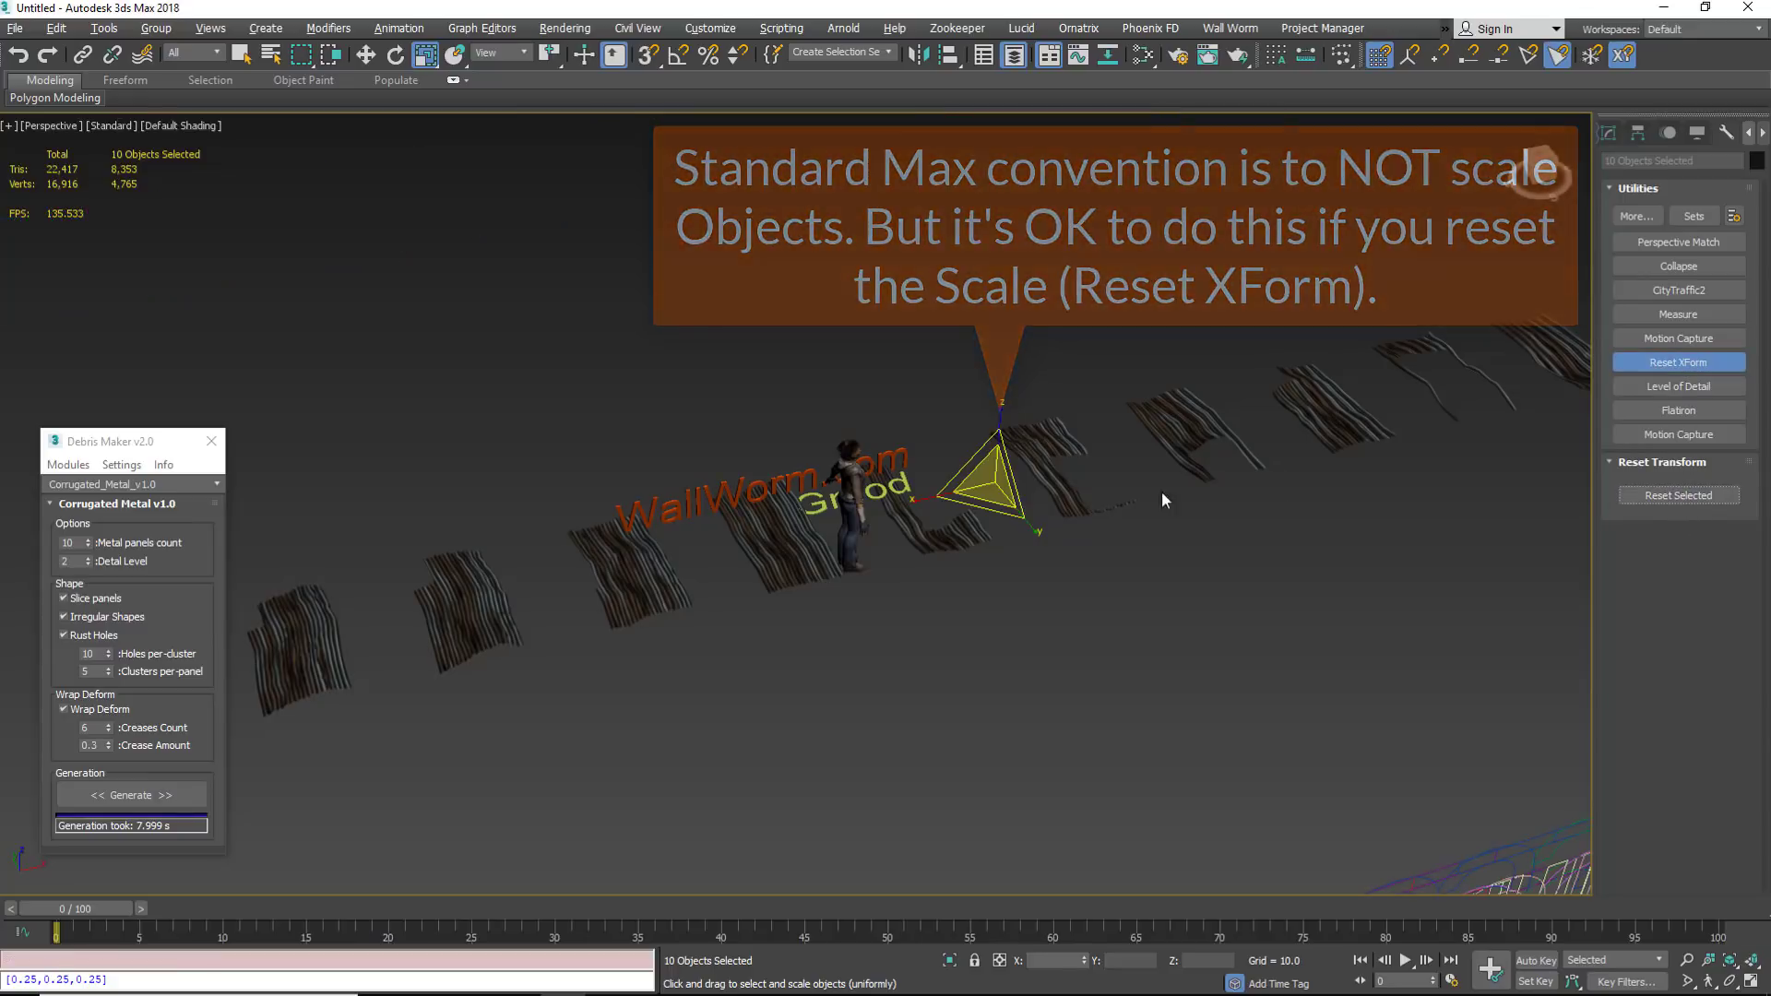
Convert the ten selected corrugated panels to Editable Poly.
middle_click_drag(1089, 502, 938, 473, "alt")
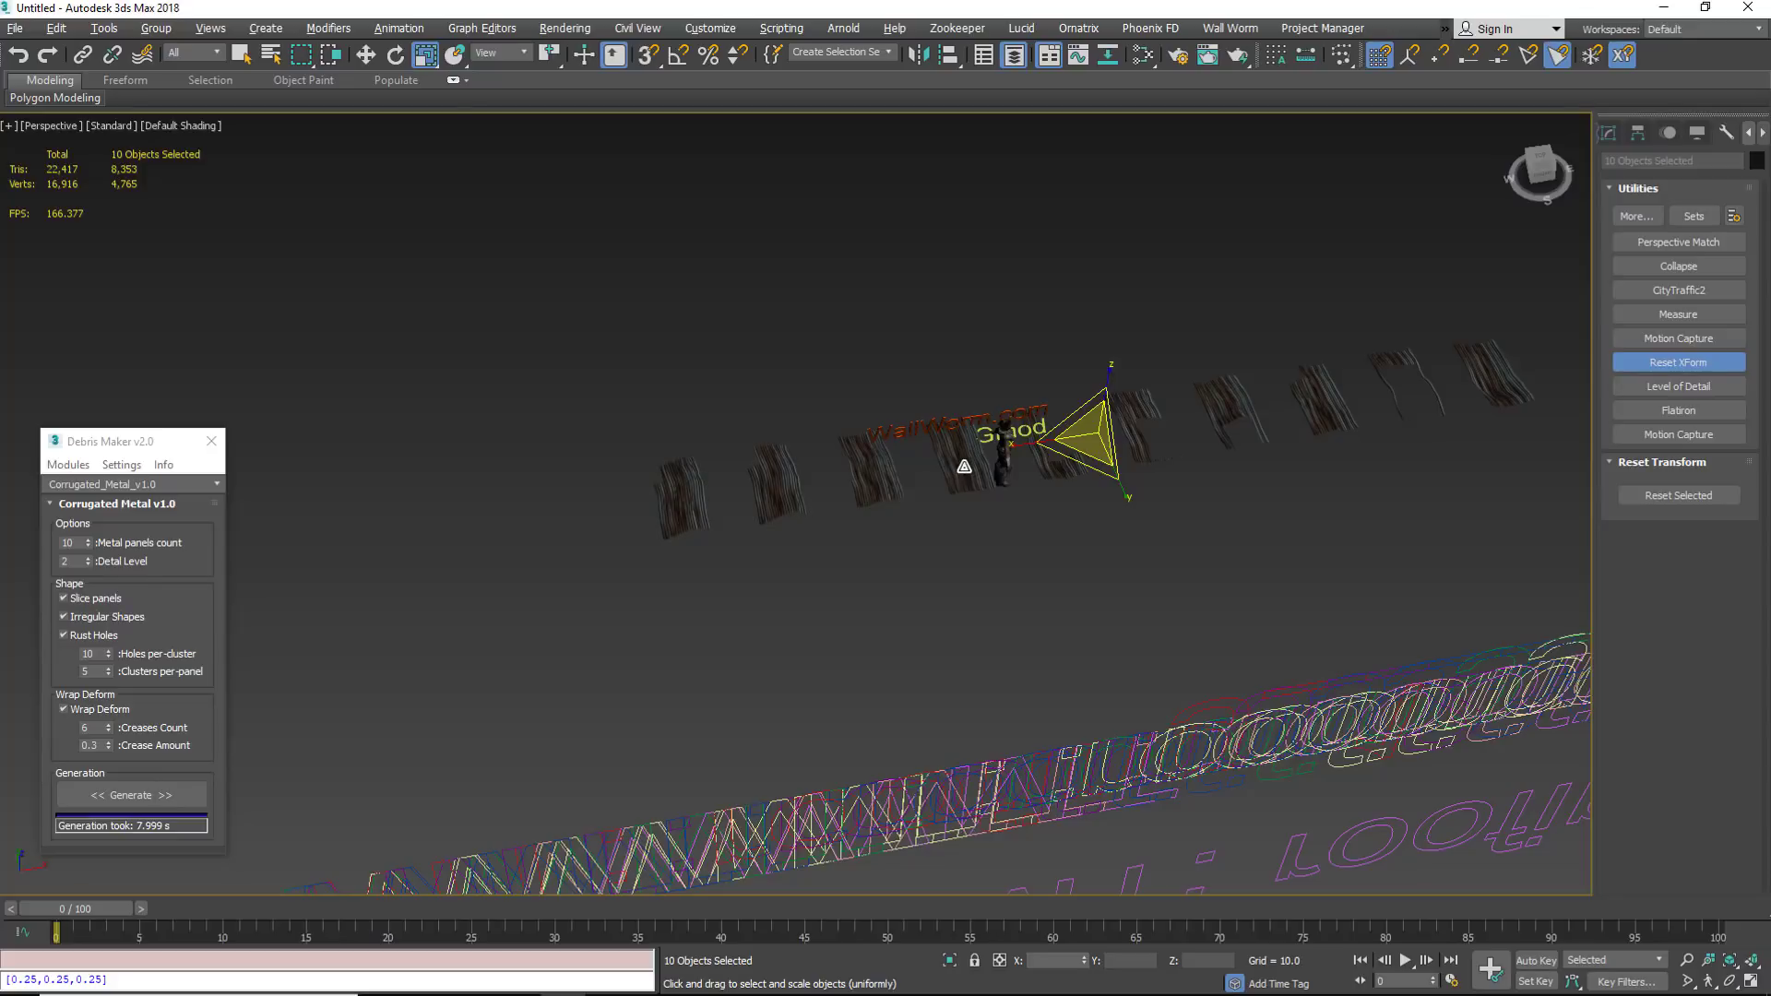
right_click(964, 466)
mouse_move(1042, 669)
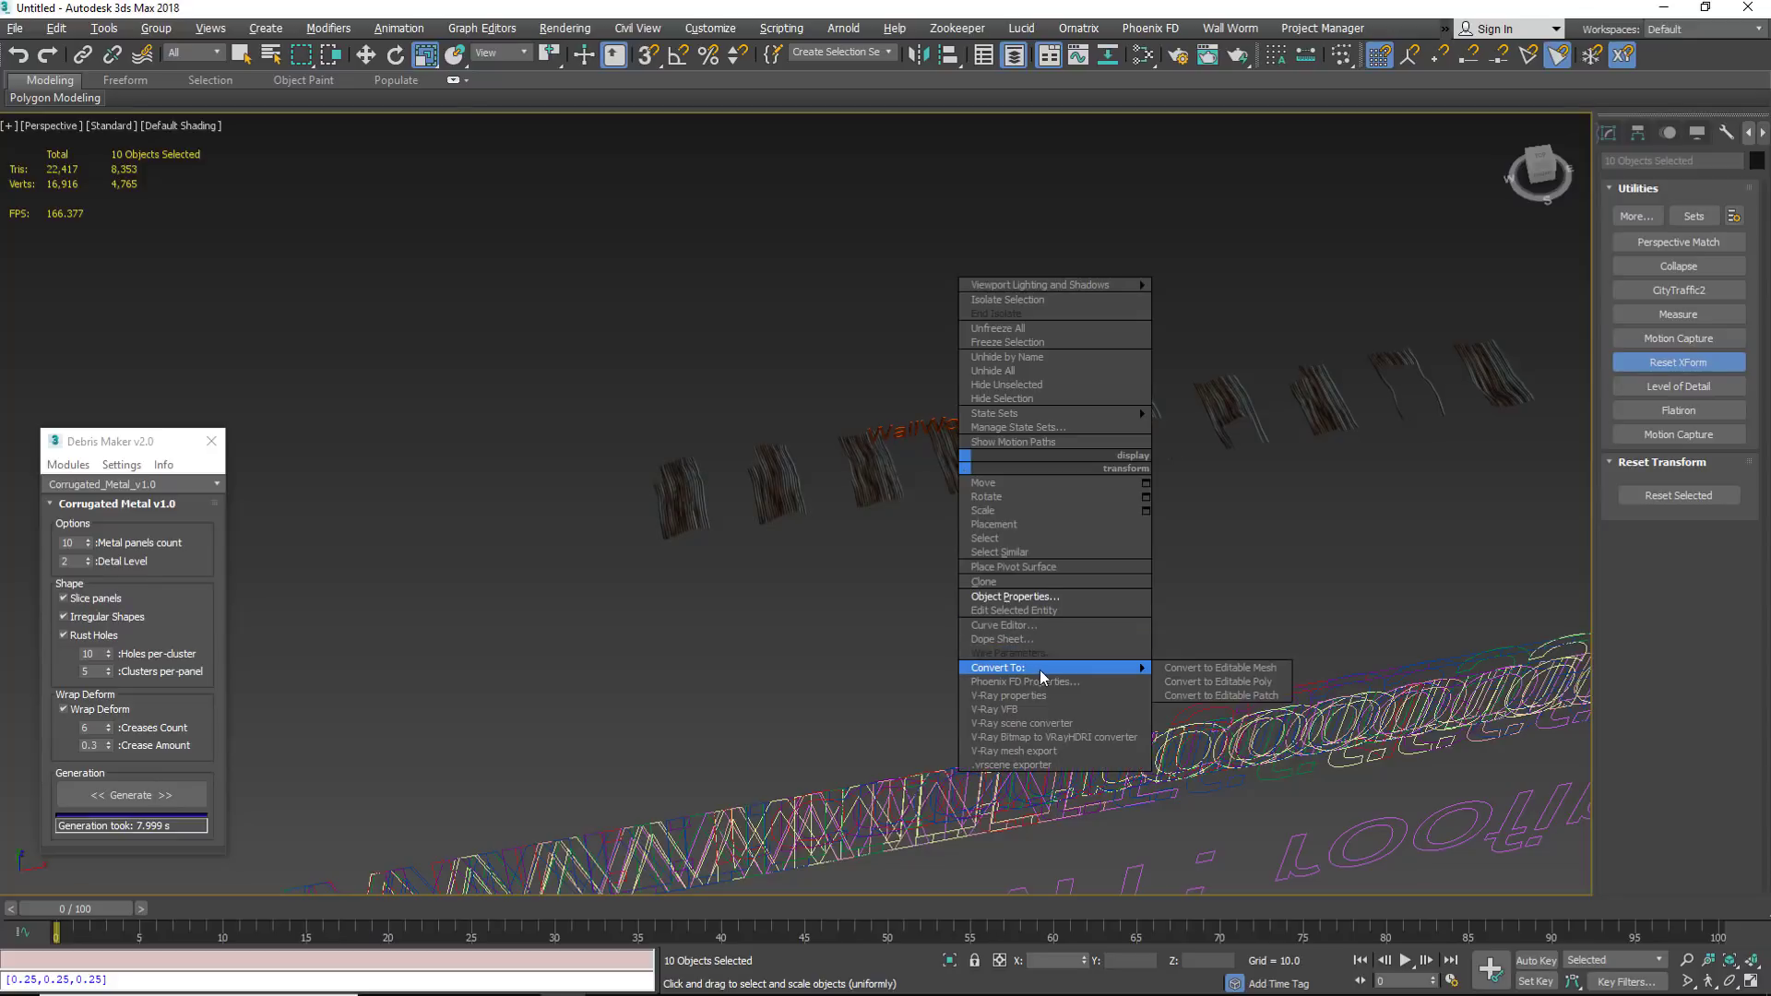
left_click(1216, 683)
Select the ten roofing WWMT helpers and export them to Source models with Wall Worm.
middle_click_drag(1189, 550, 1366, 806, "alt")
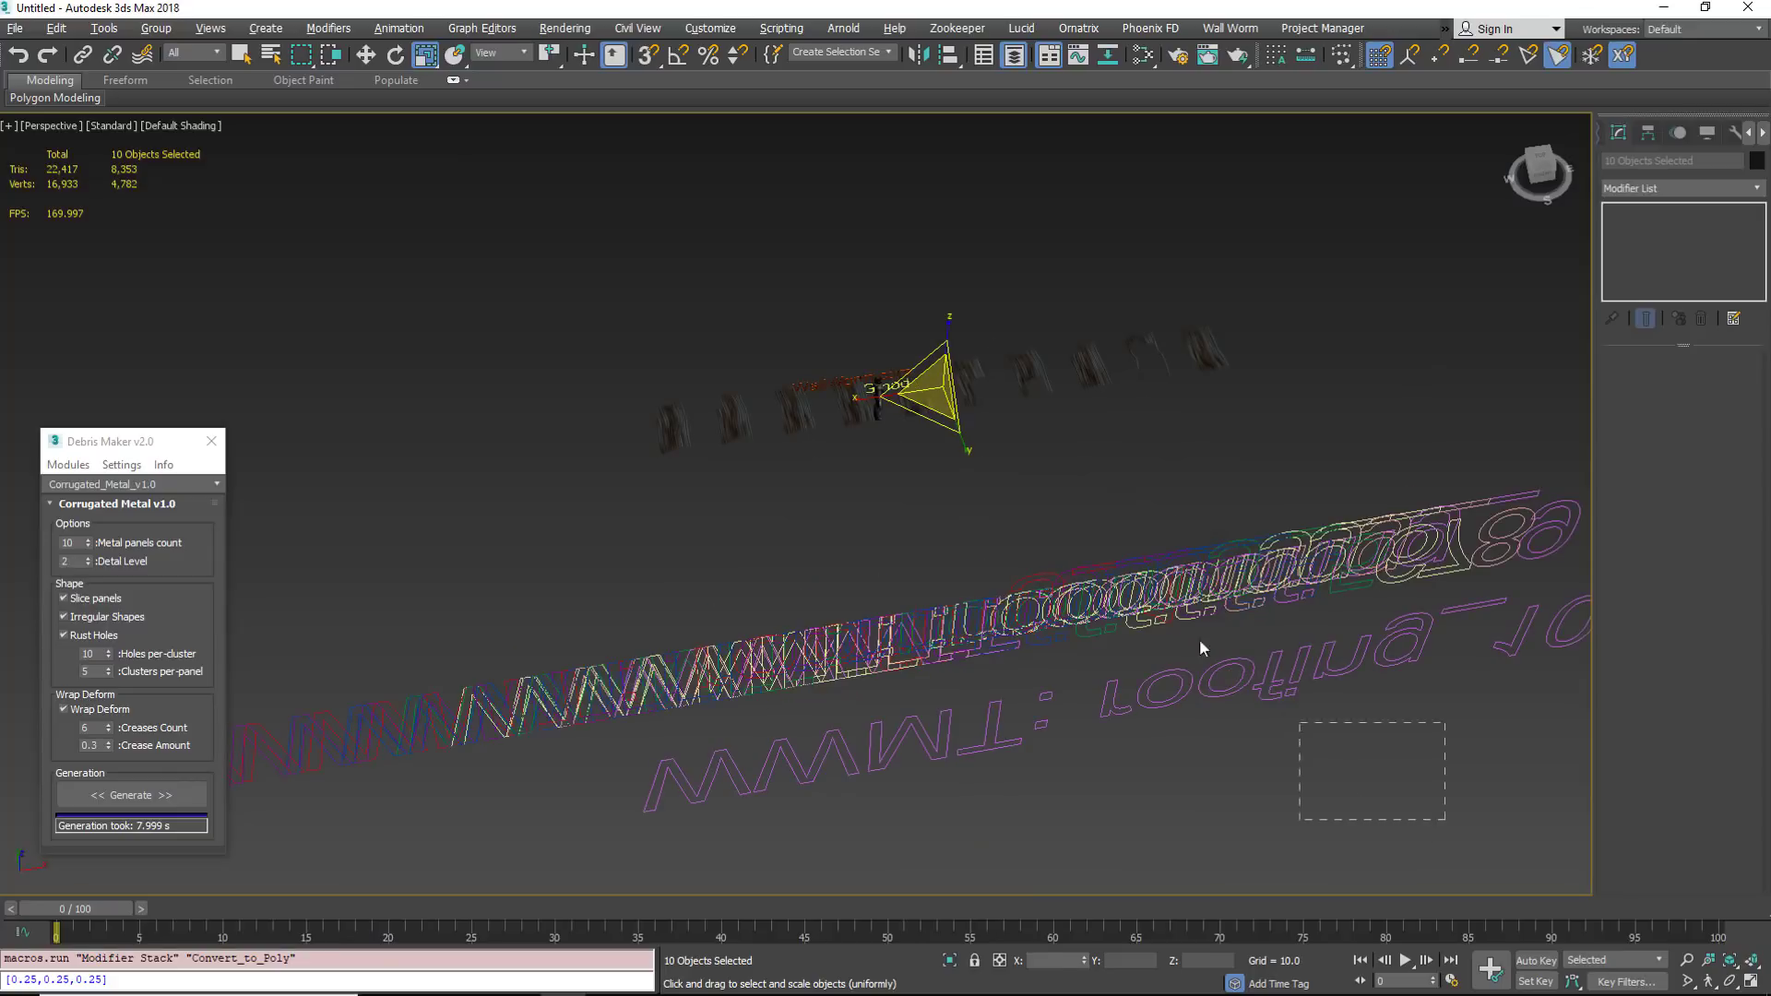
left_click_drag(1169, 601, 1127, 535)
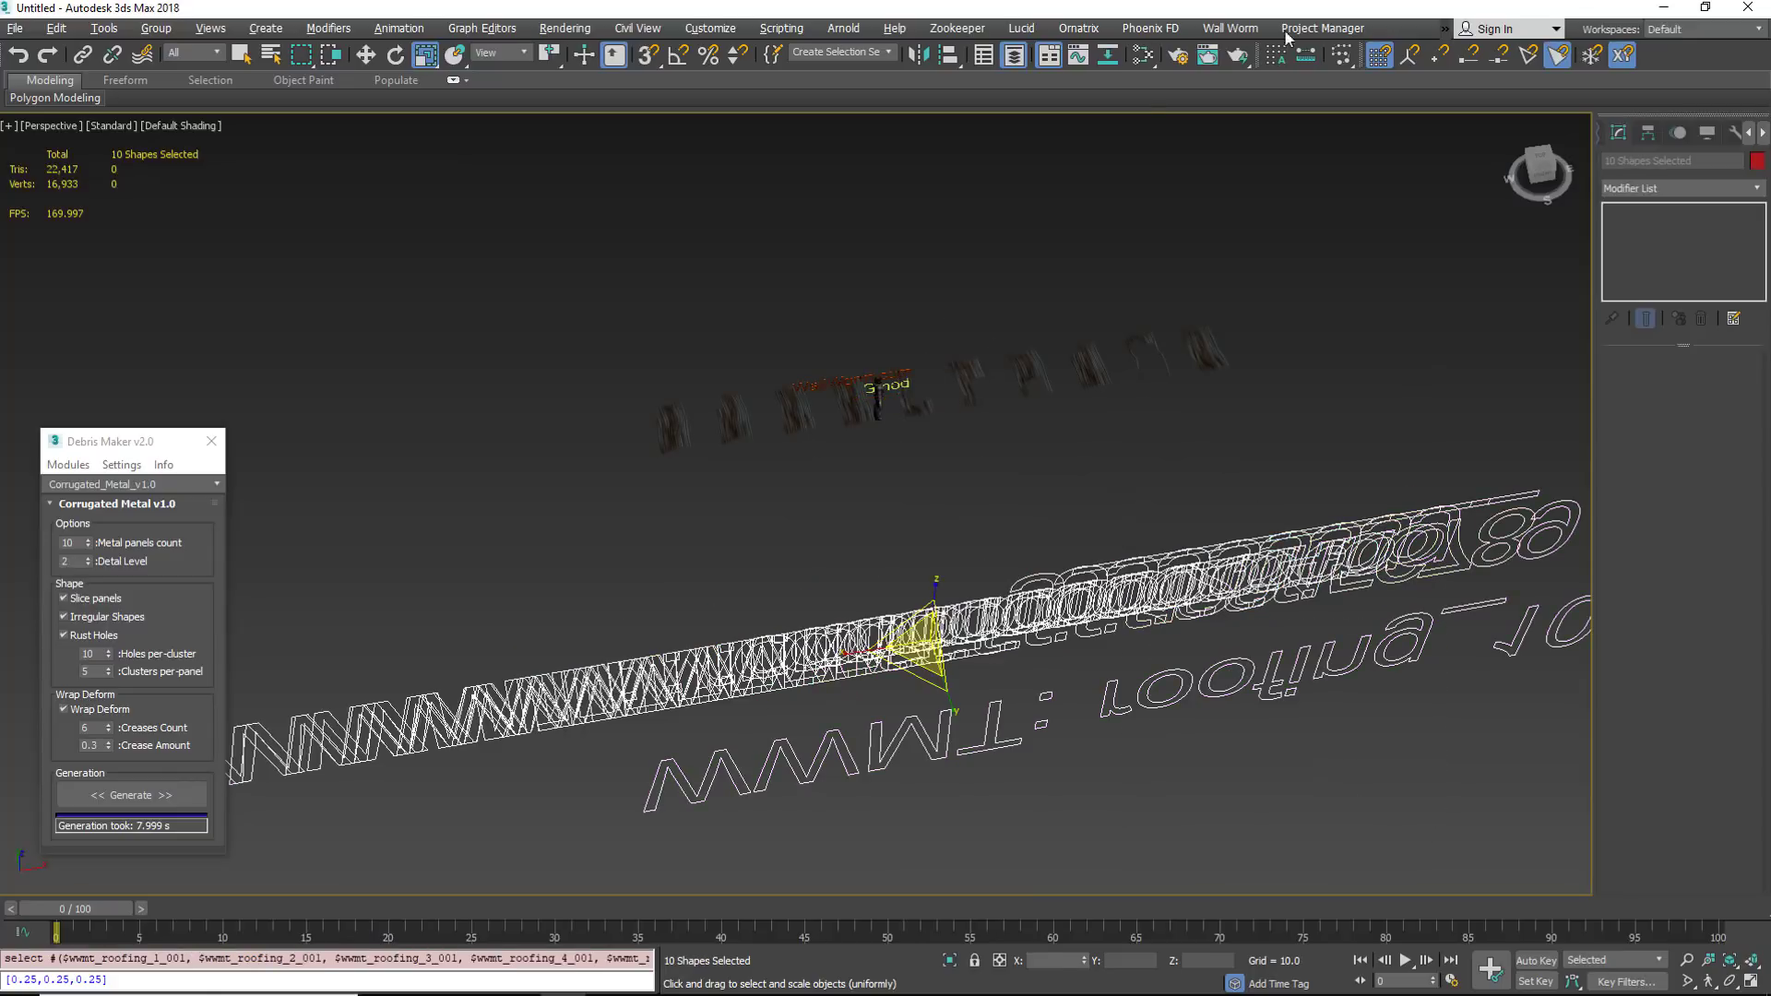
left_click(1236, 29)
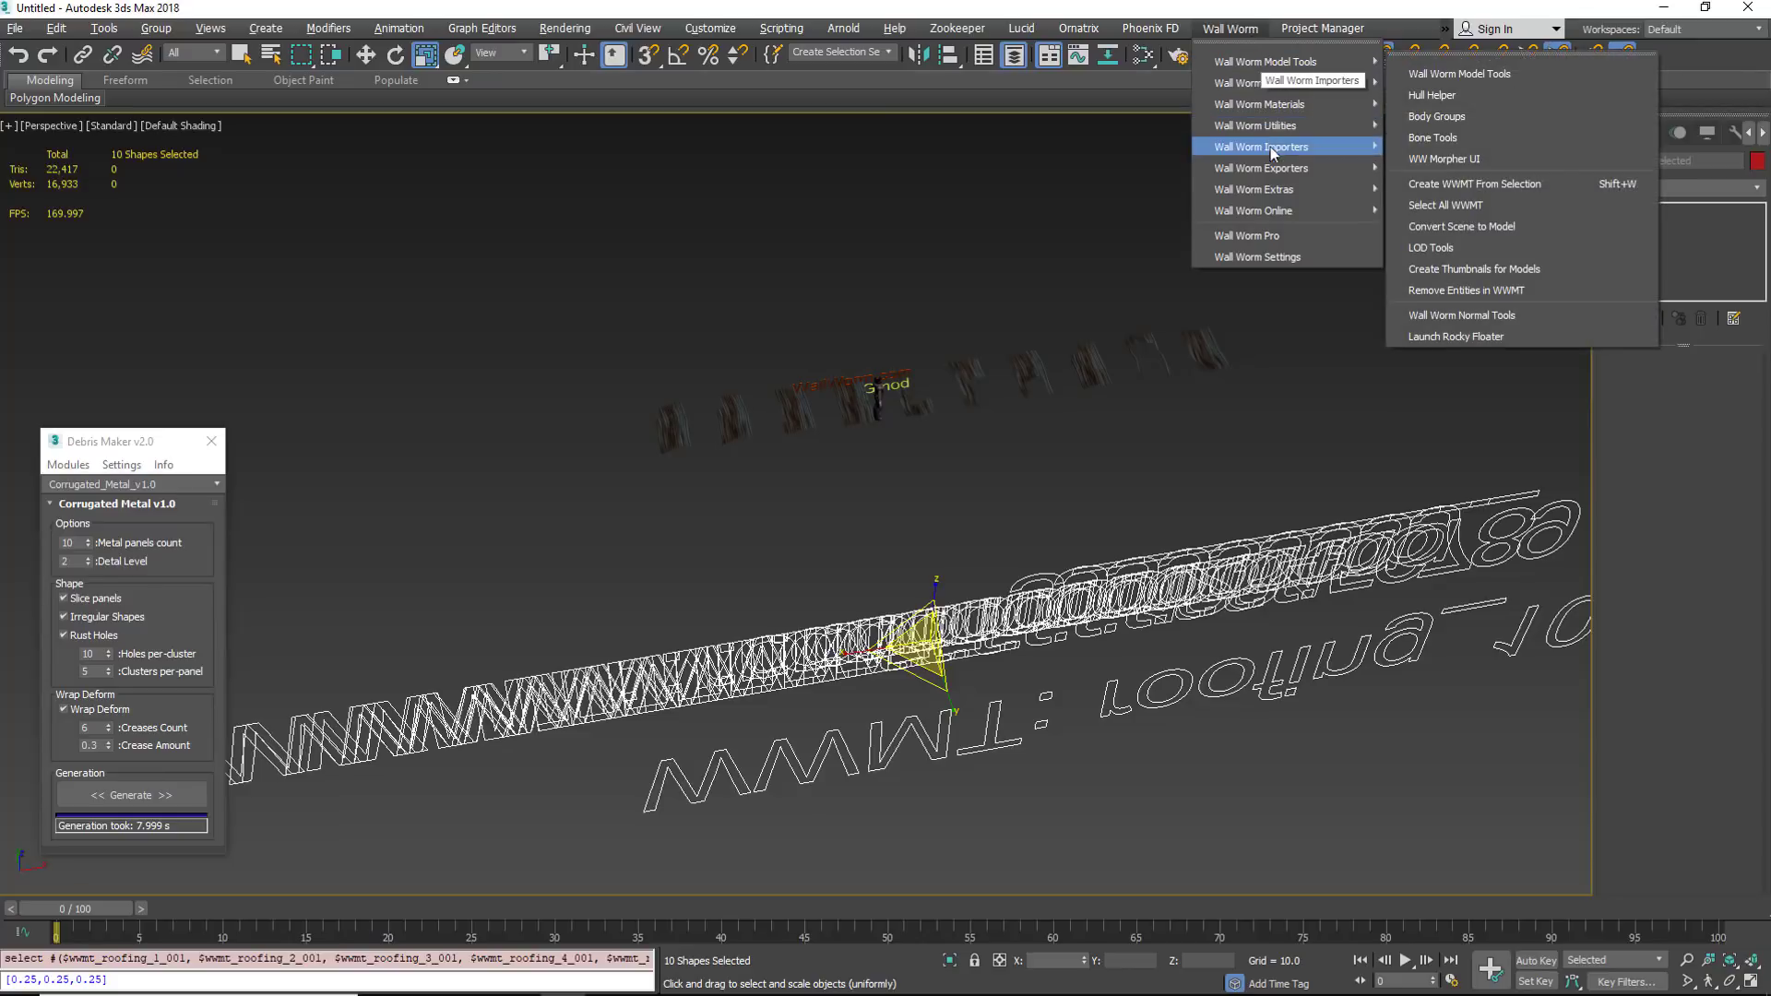
mouse_move(1273, 169)
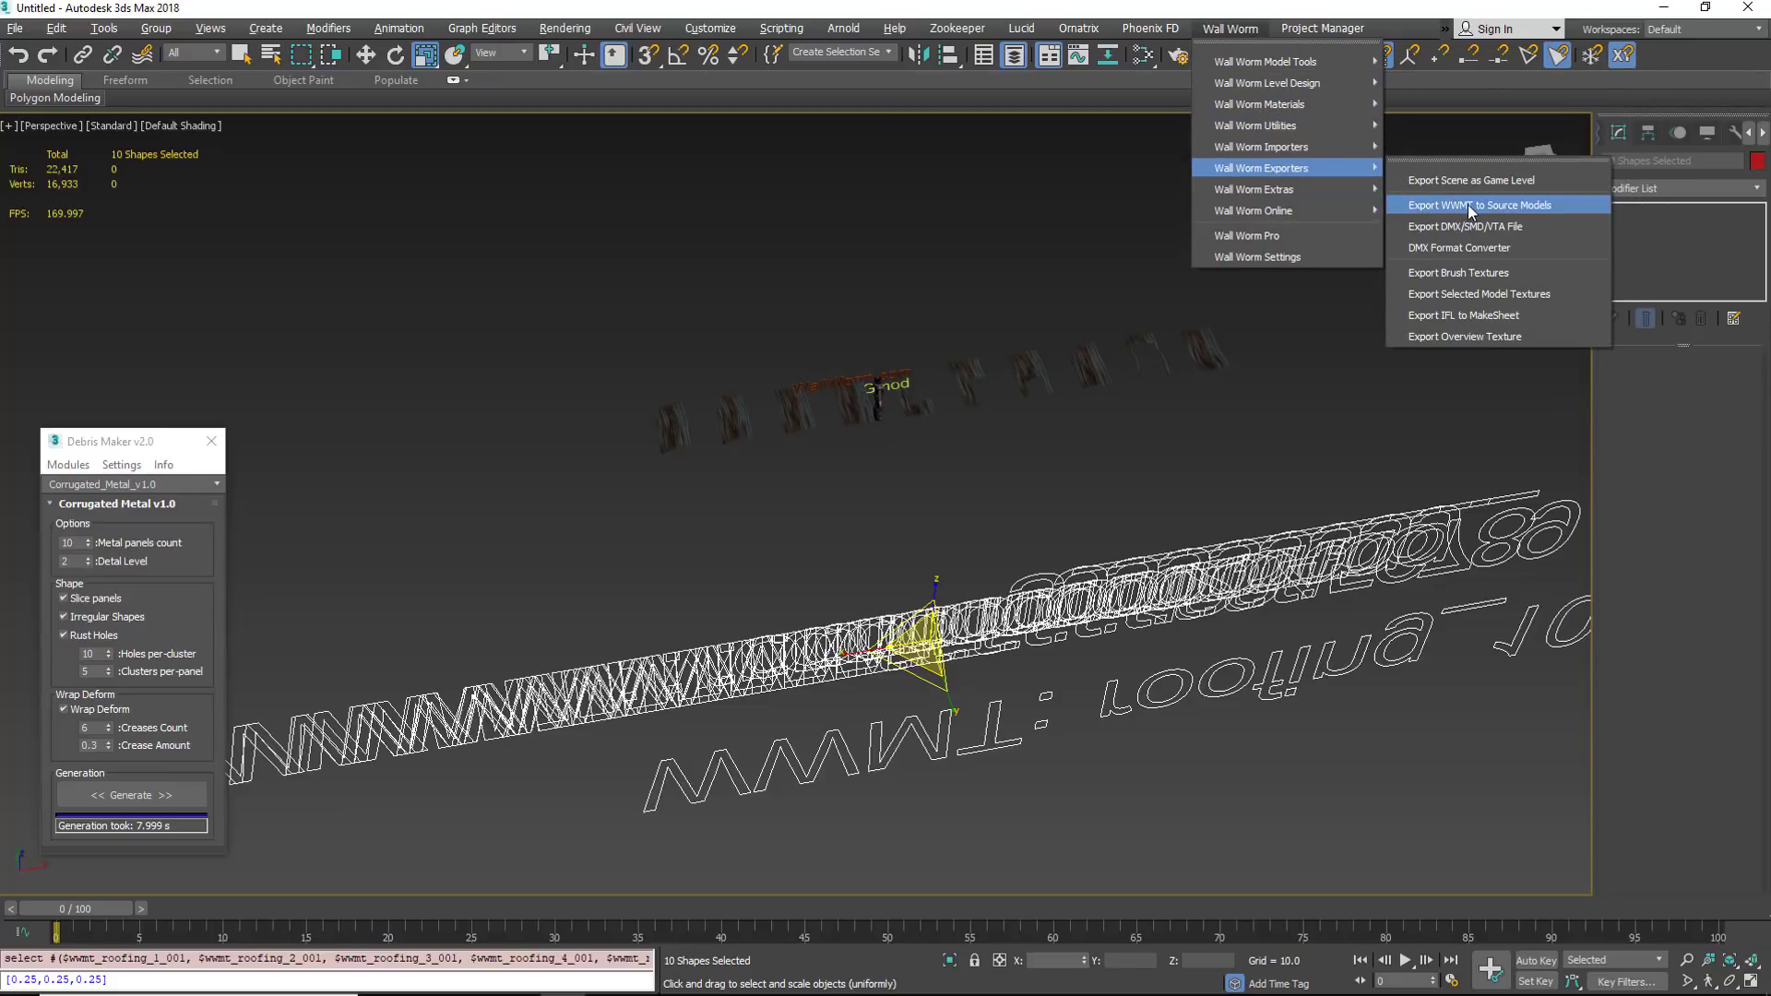
left_click(1470, 207)
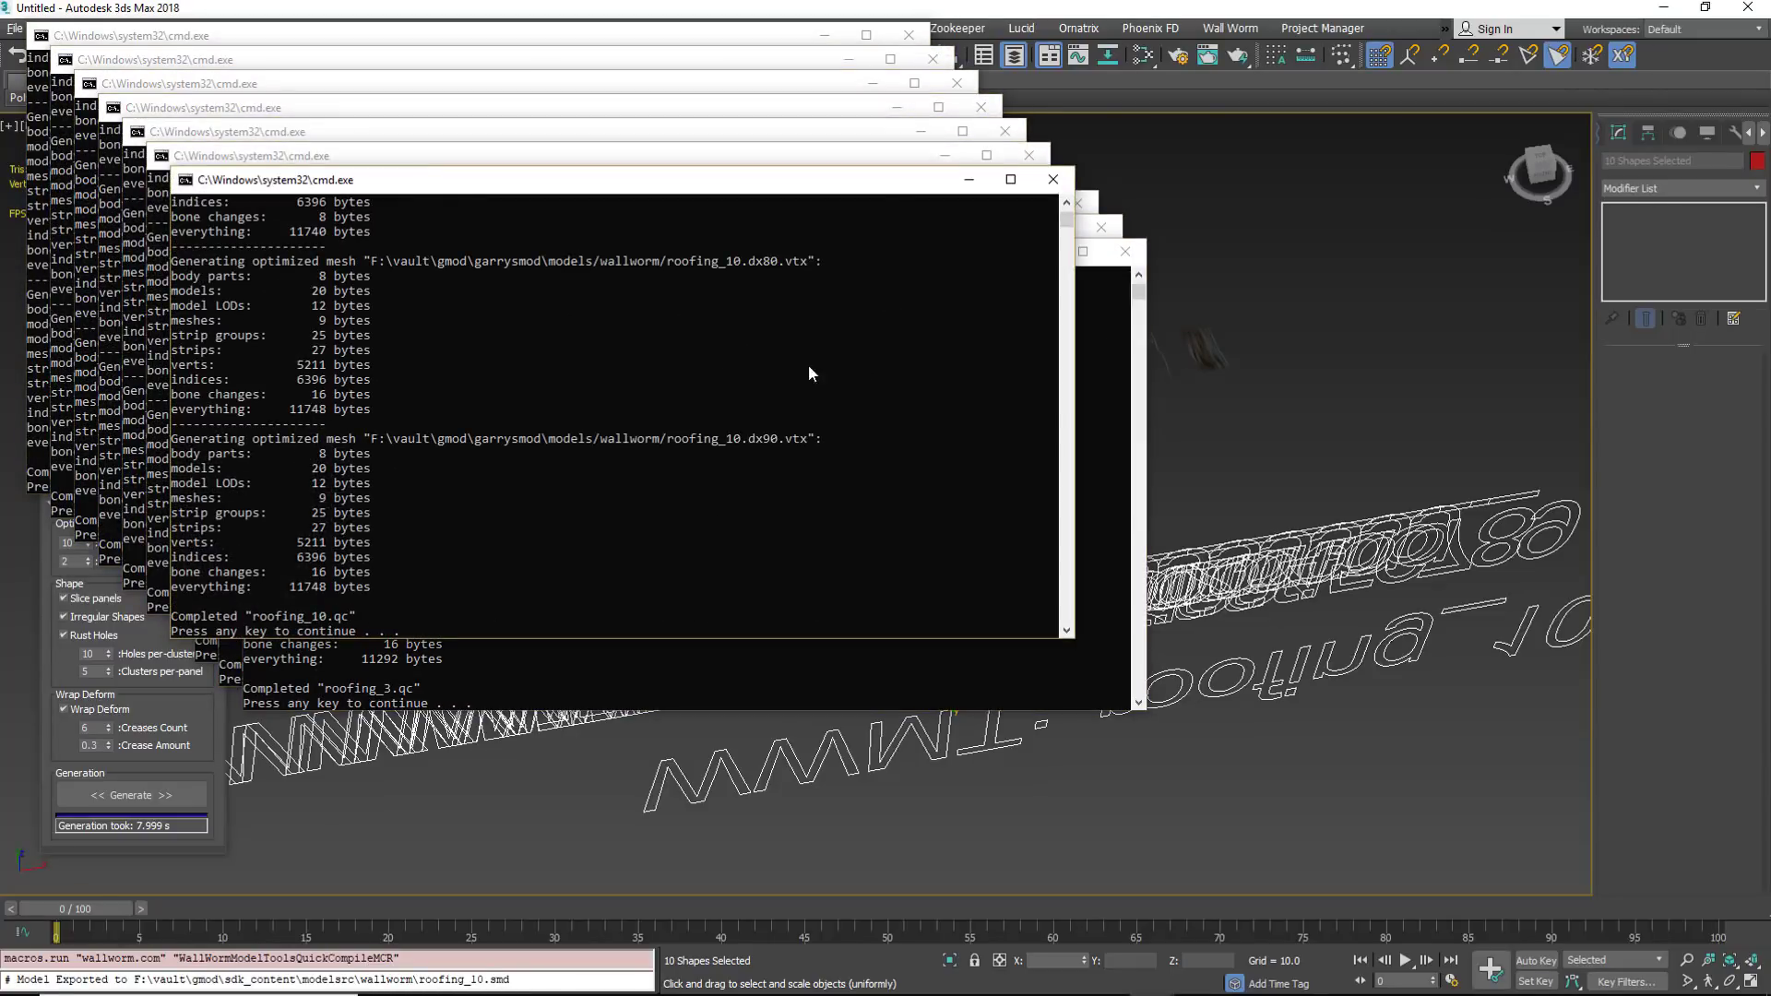
Look through the compile console windows and review the roofing_6 log from its beginning.
left_click_drag(491, 189, 595, 352)
left_click(155, 109)
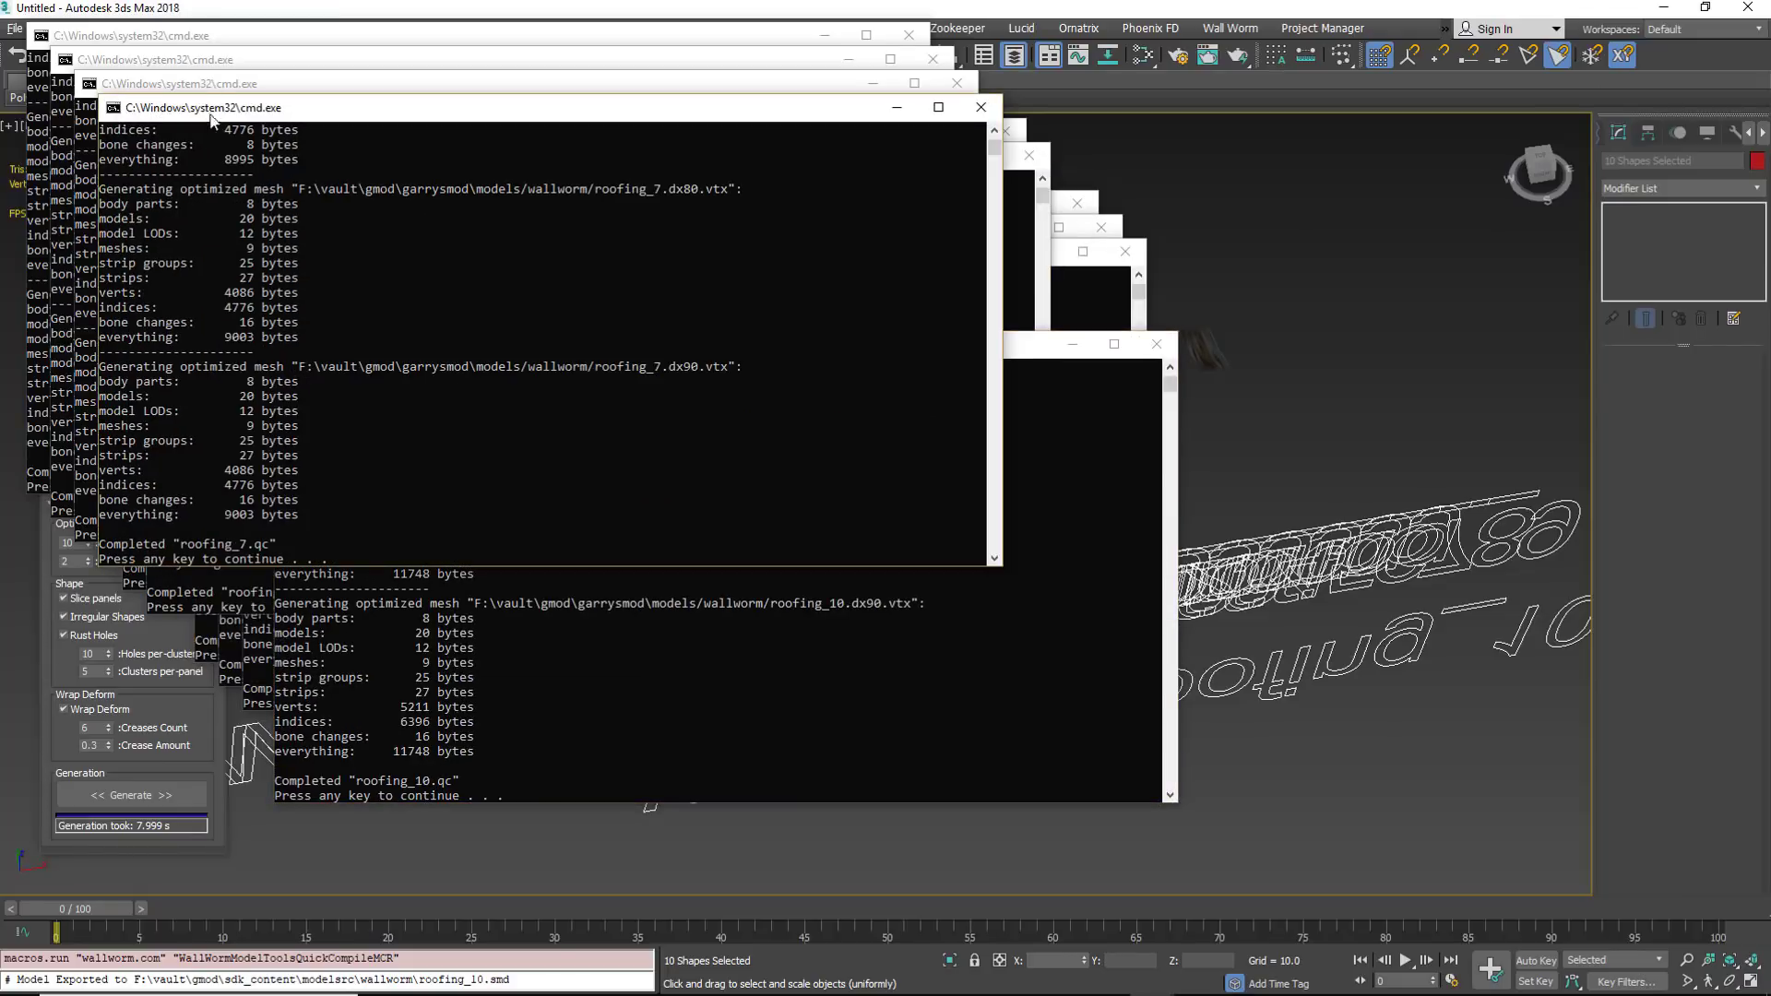
left_click(206, 83)
scroll(425, 240, "up", 15)
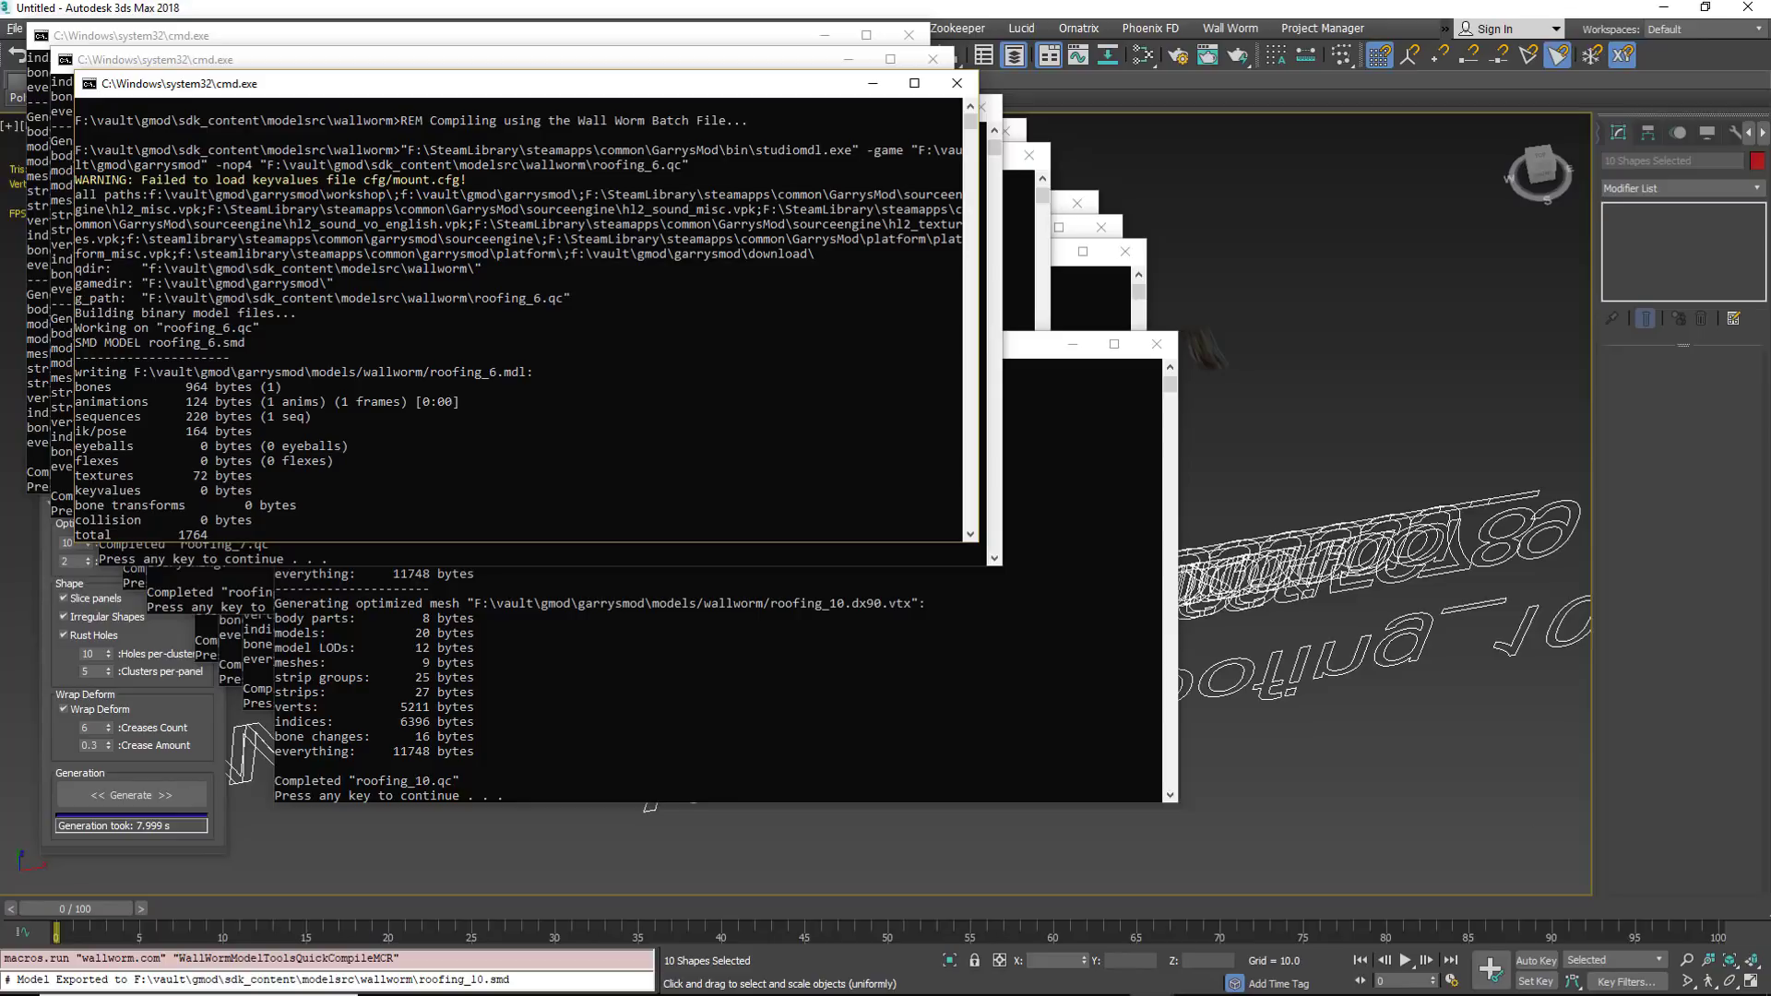
Switch to Garry's Mod and start a new single-player Sandbox game on gm_flatgrass.
right_click(1129, 977)
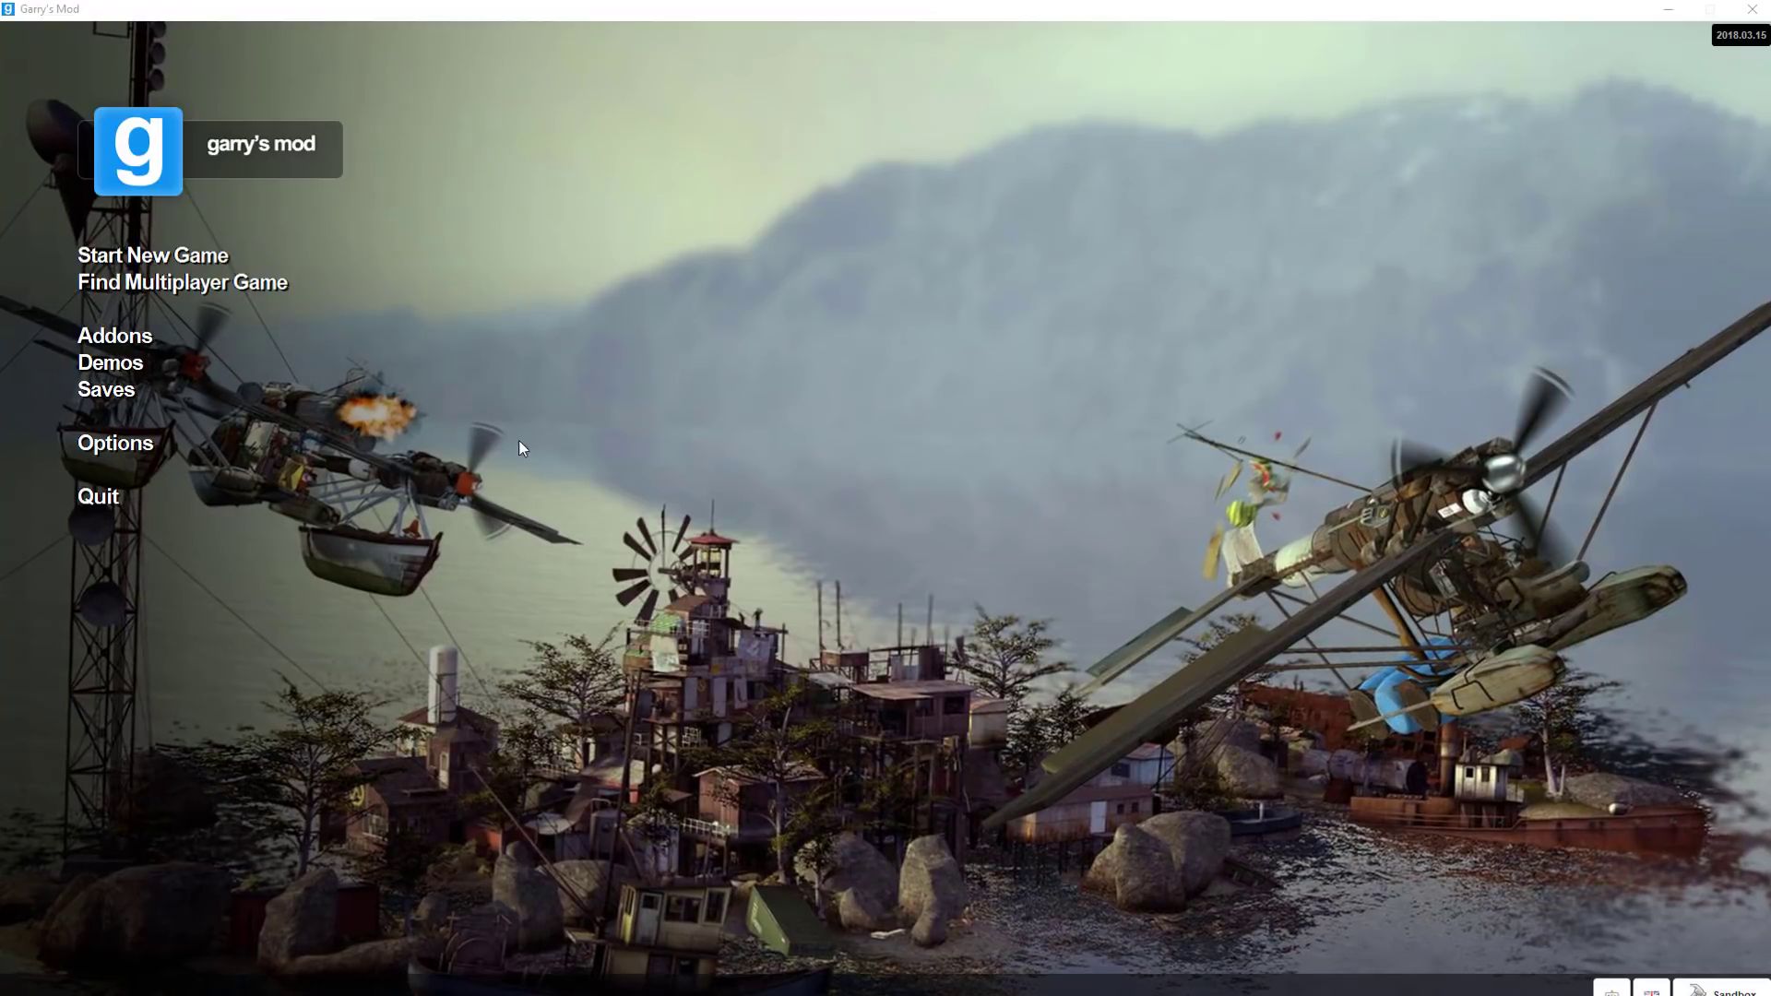
left_click(128, 260)
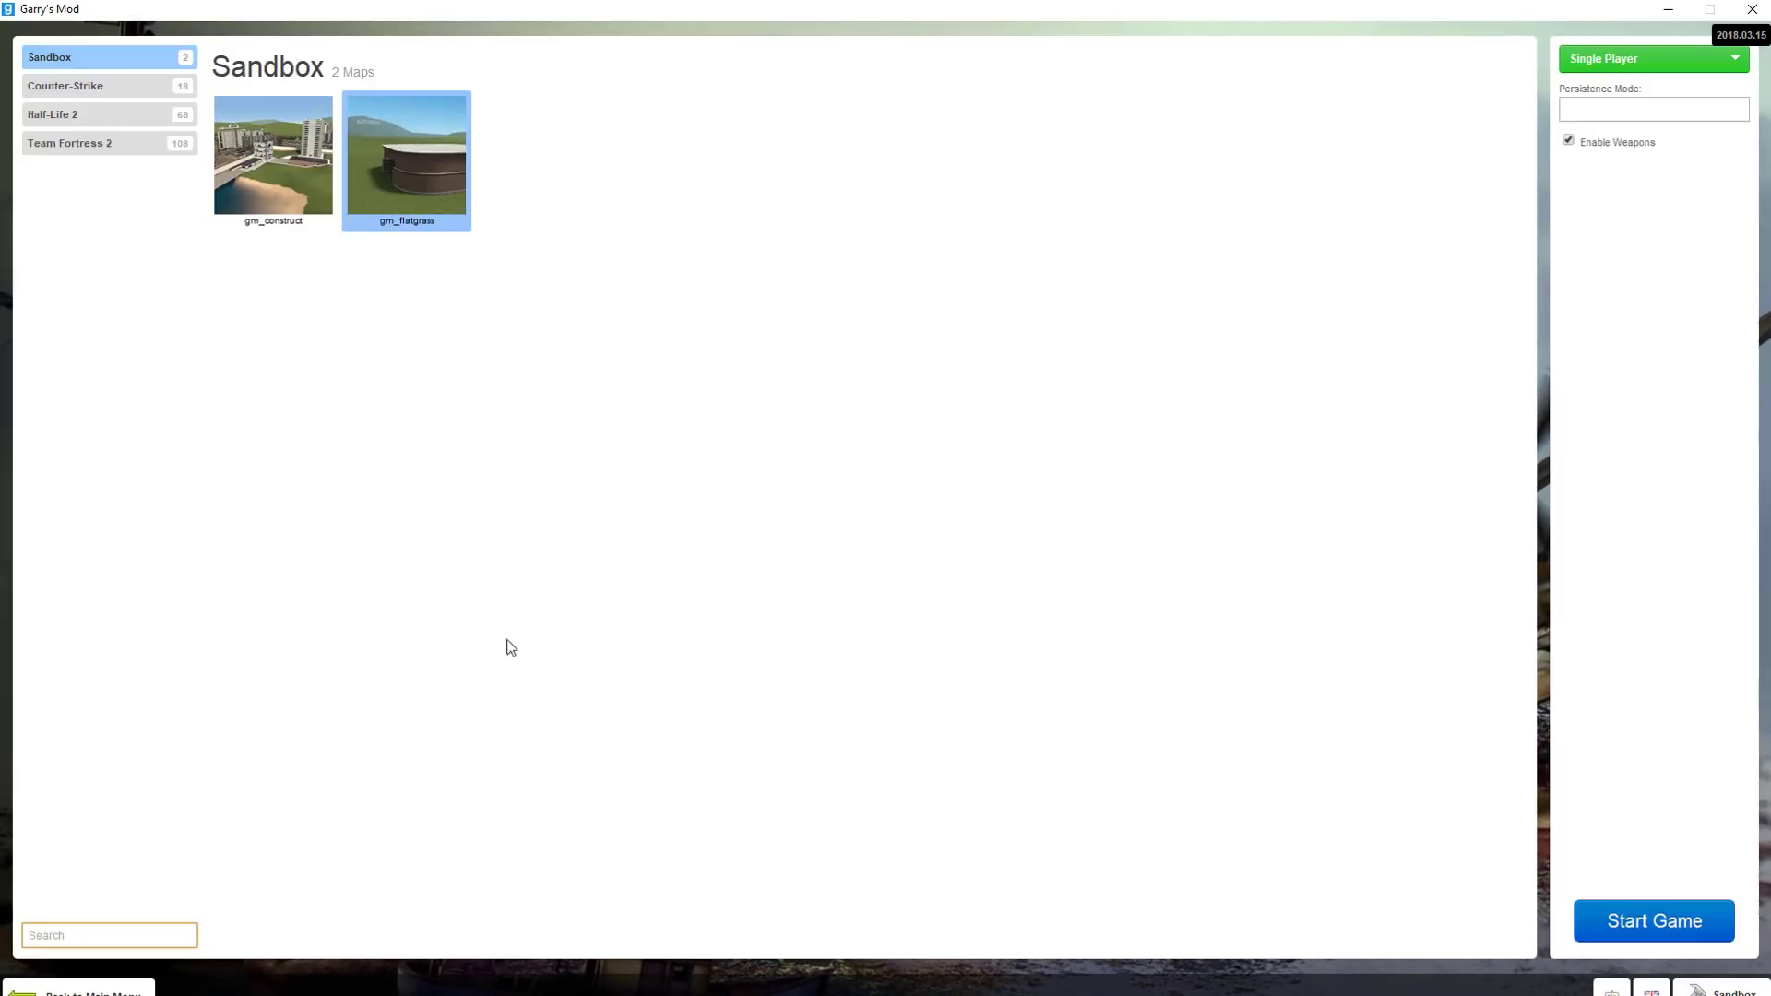
left_click(1672, 934)
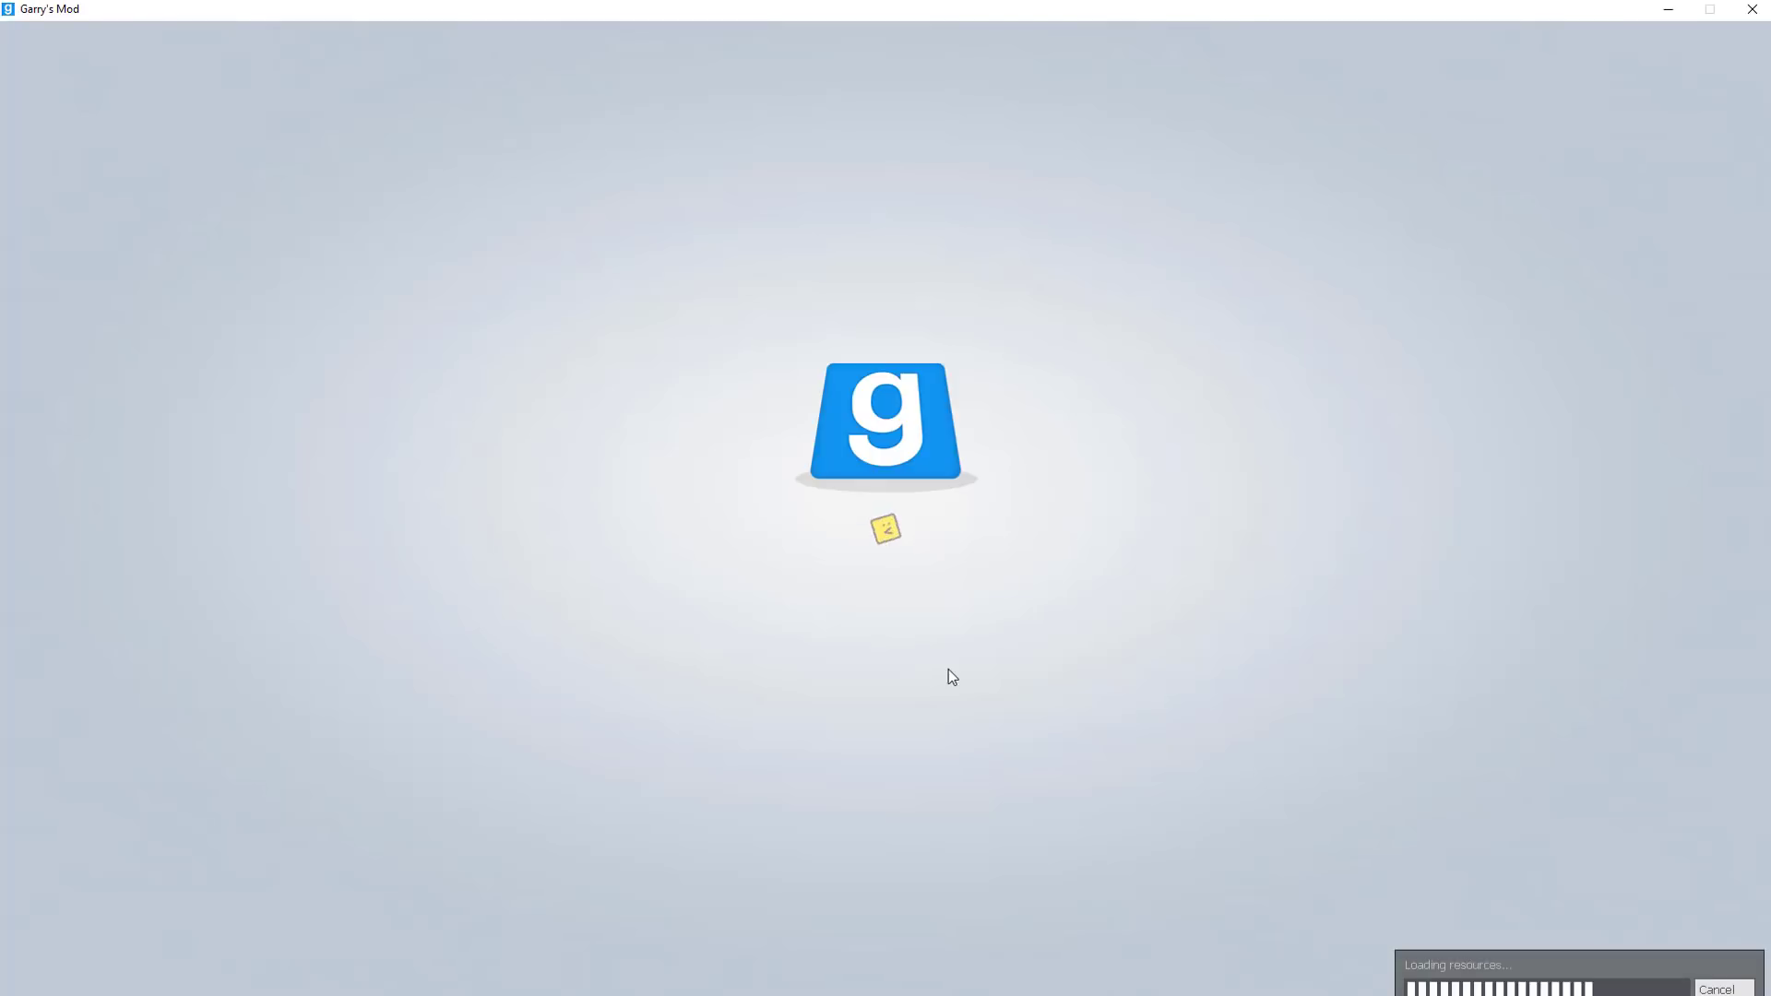
Open the spawn menu and show the models in the wallworm folder under all games.
key("q")
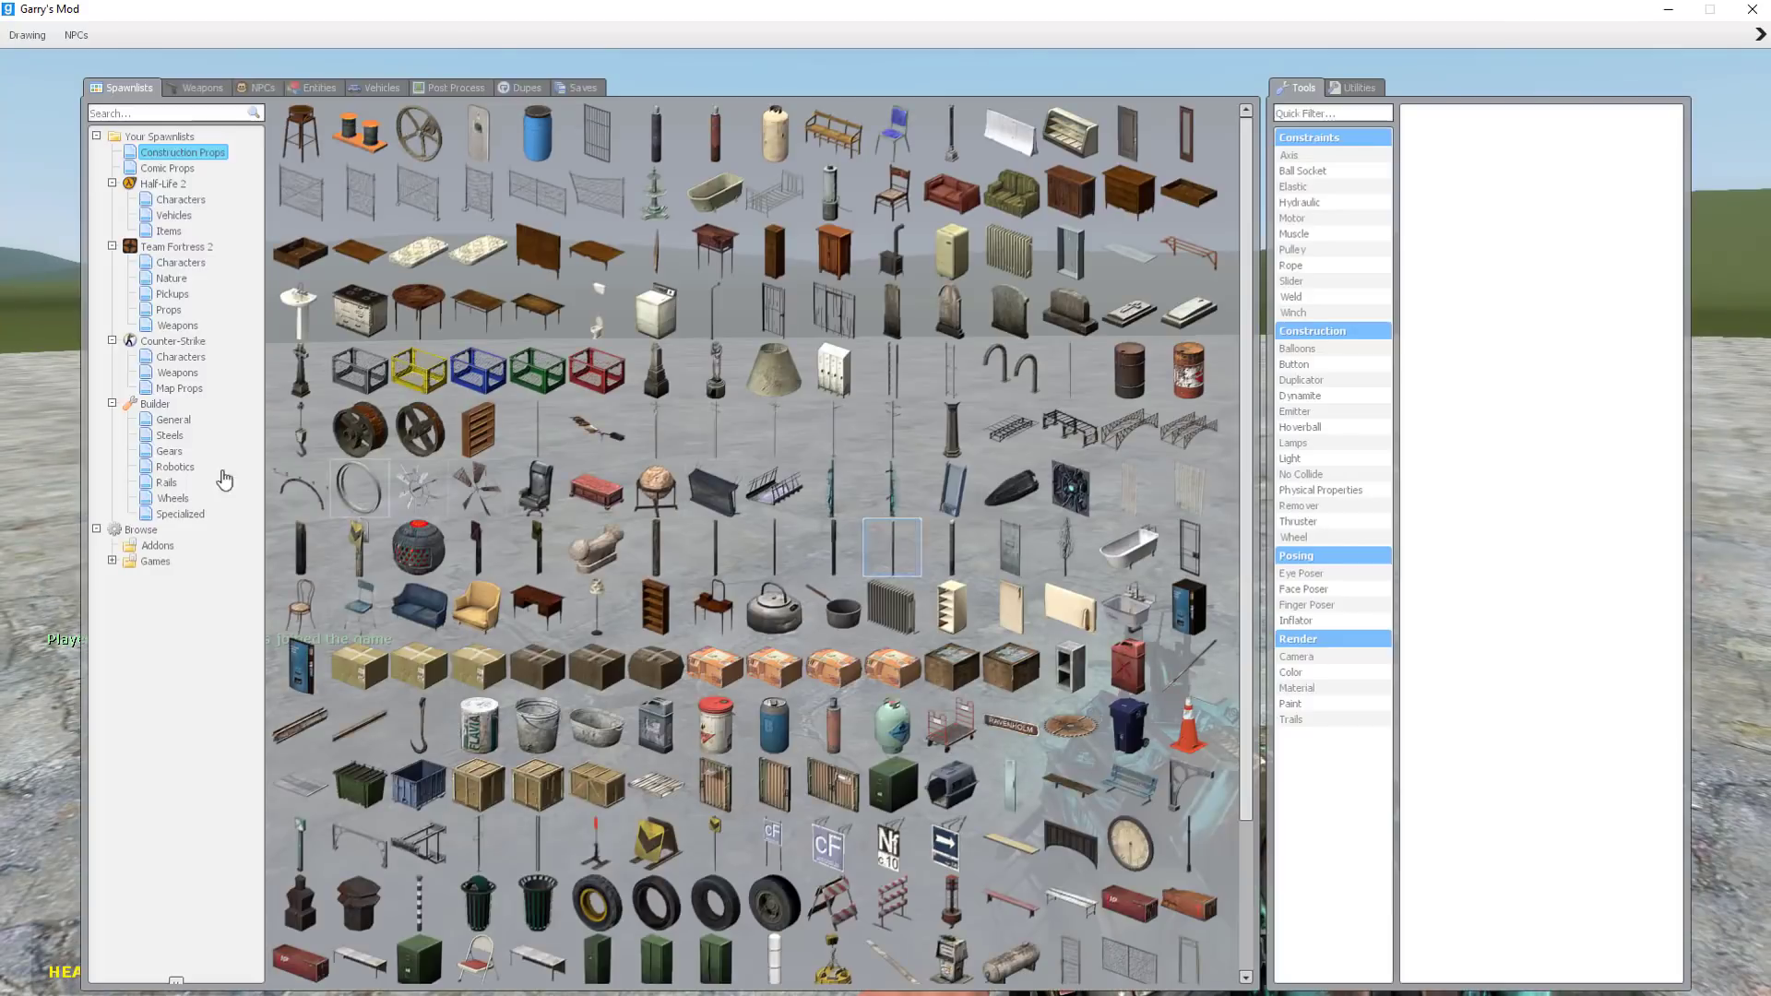
left_click(112, 561)
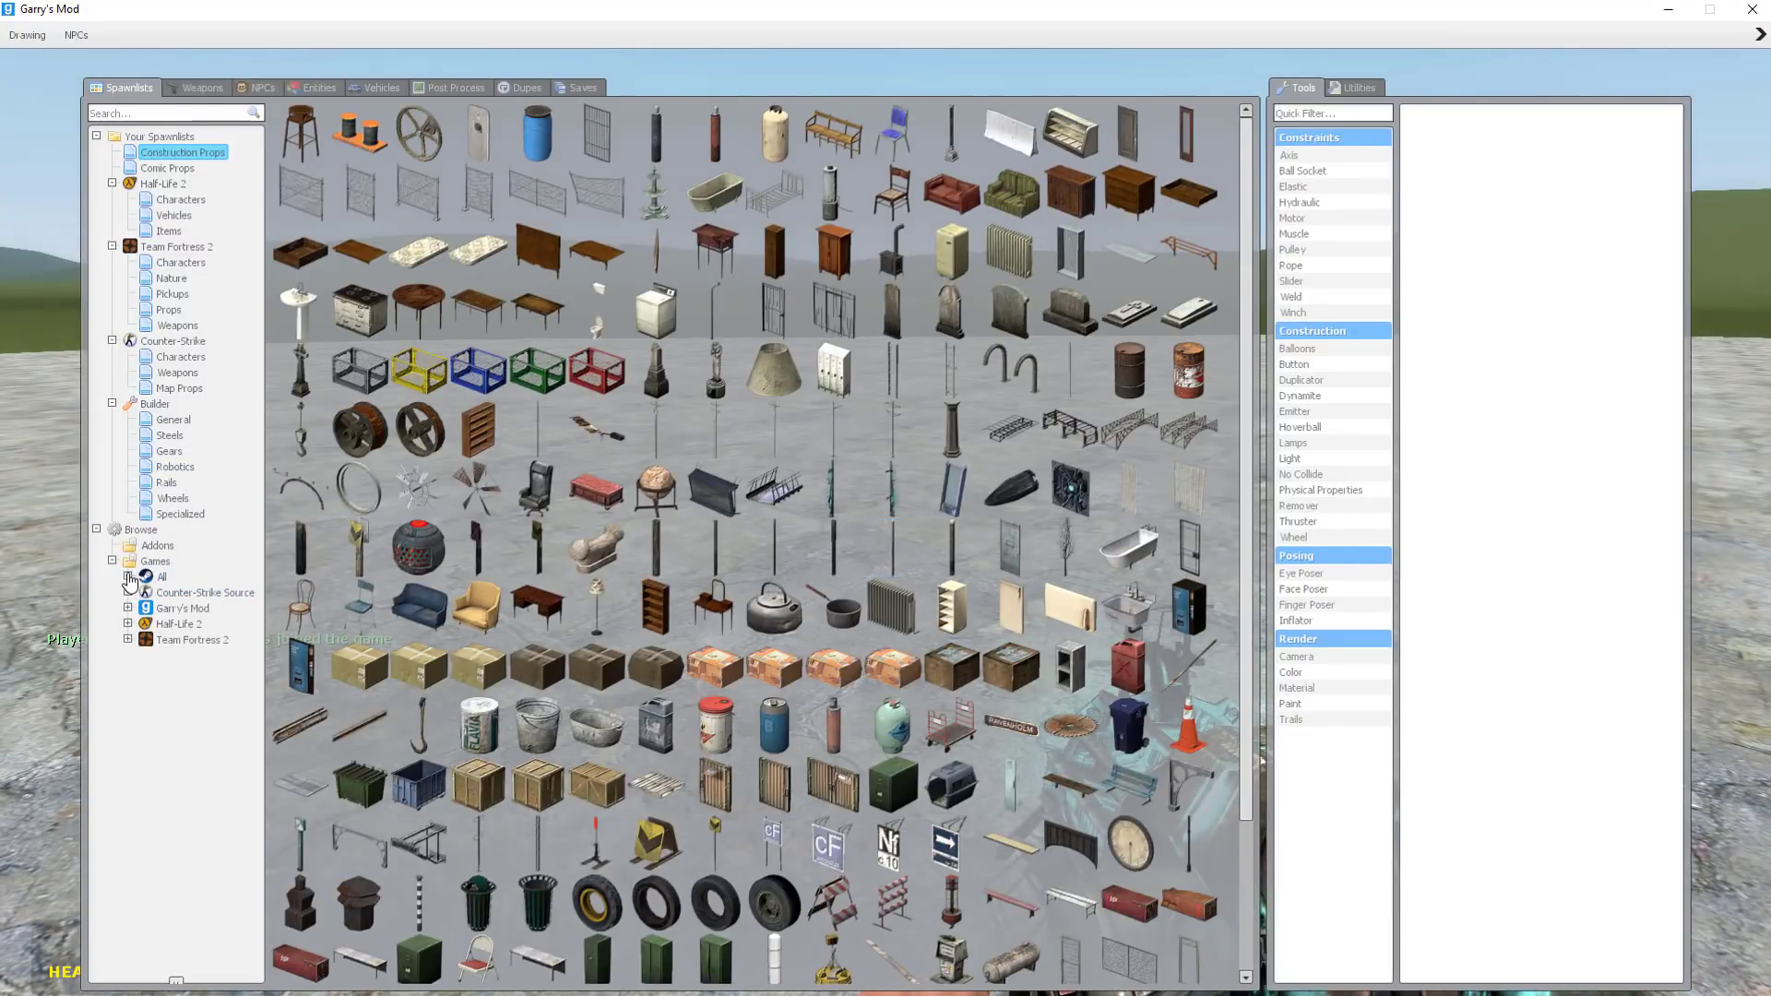
left_click(129, 578)
scroll(174, 609, "down", 20)
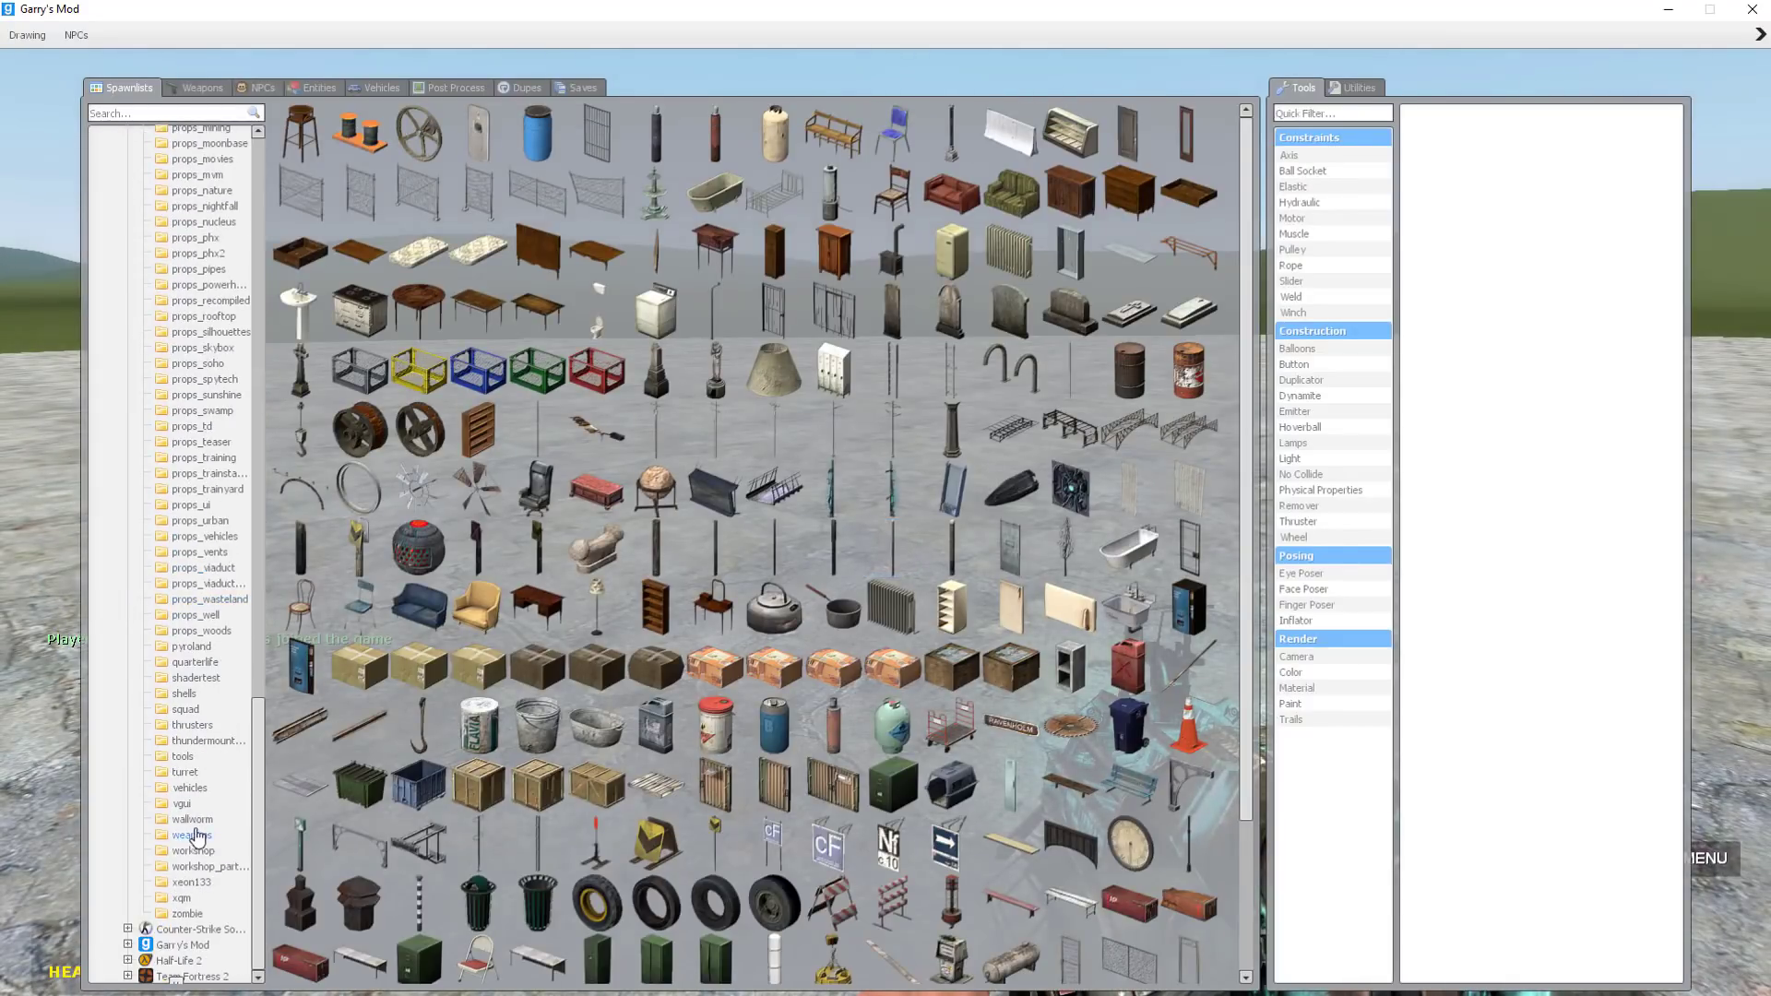
left_click(192, 819)
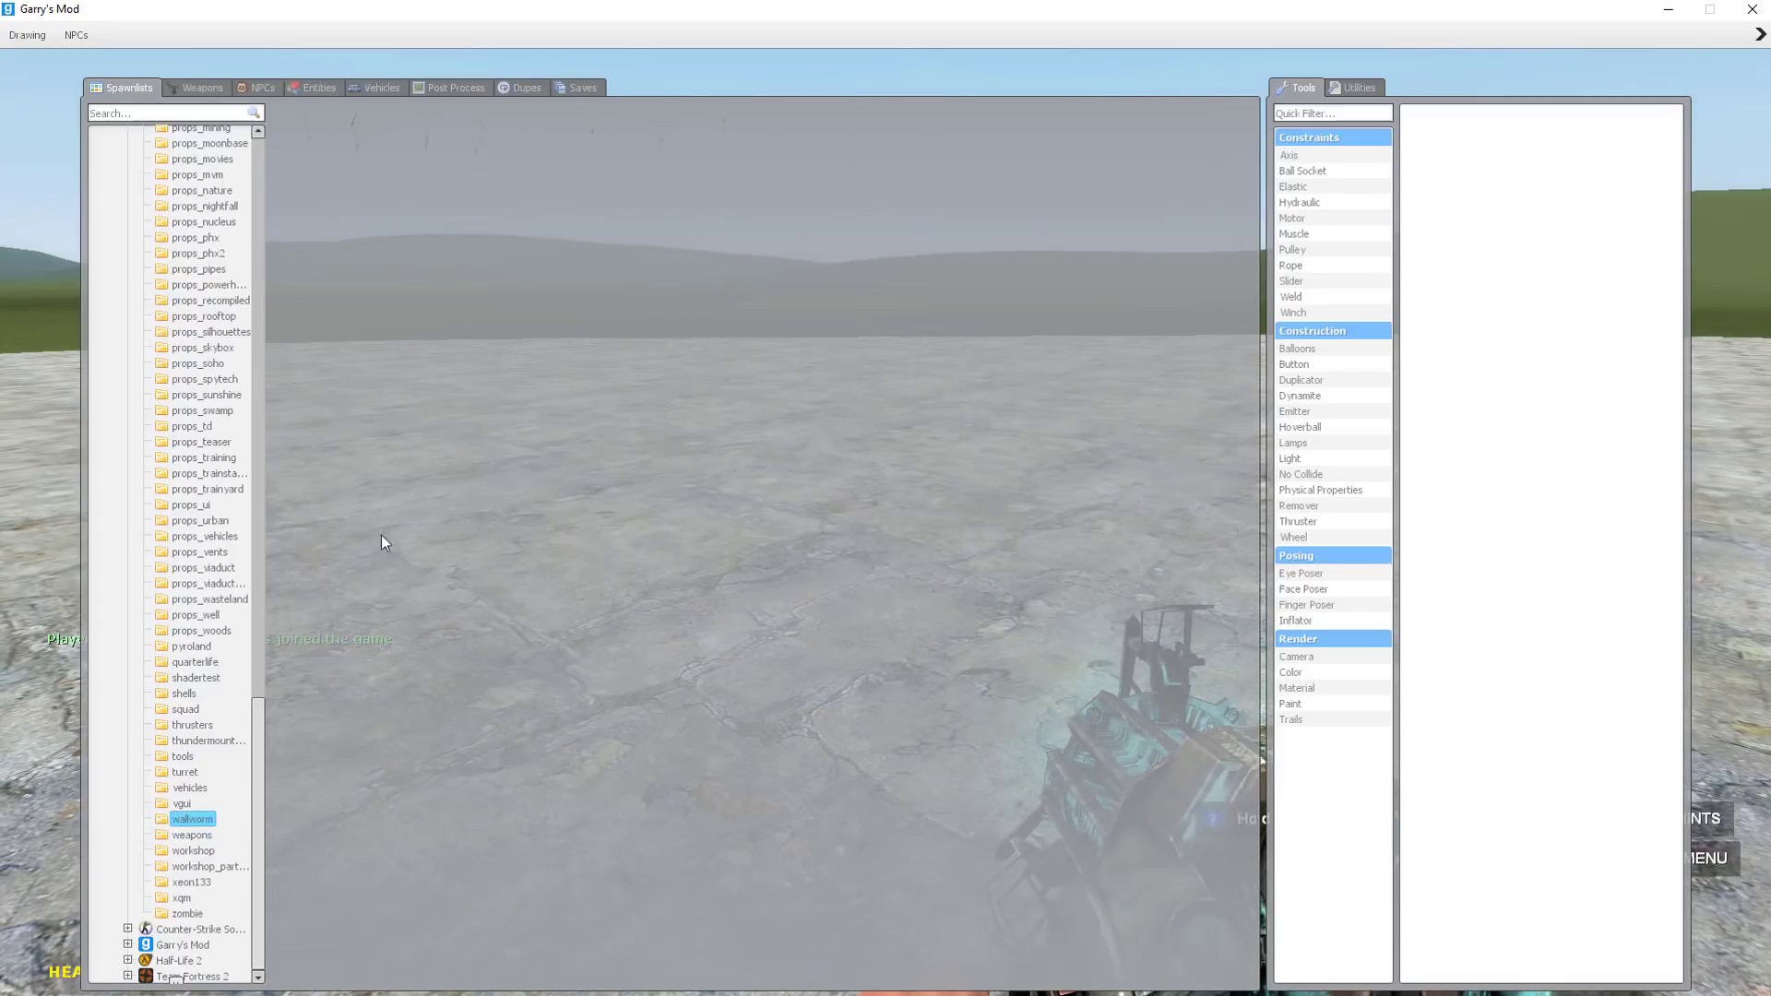
Spawn five of the re-exported corrugated metal props at different spots on the ground to check their scale.
left_click(489, 145)
key("q")
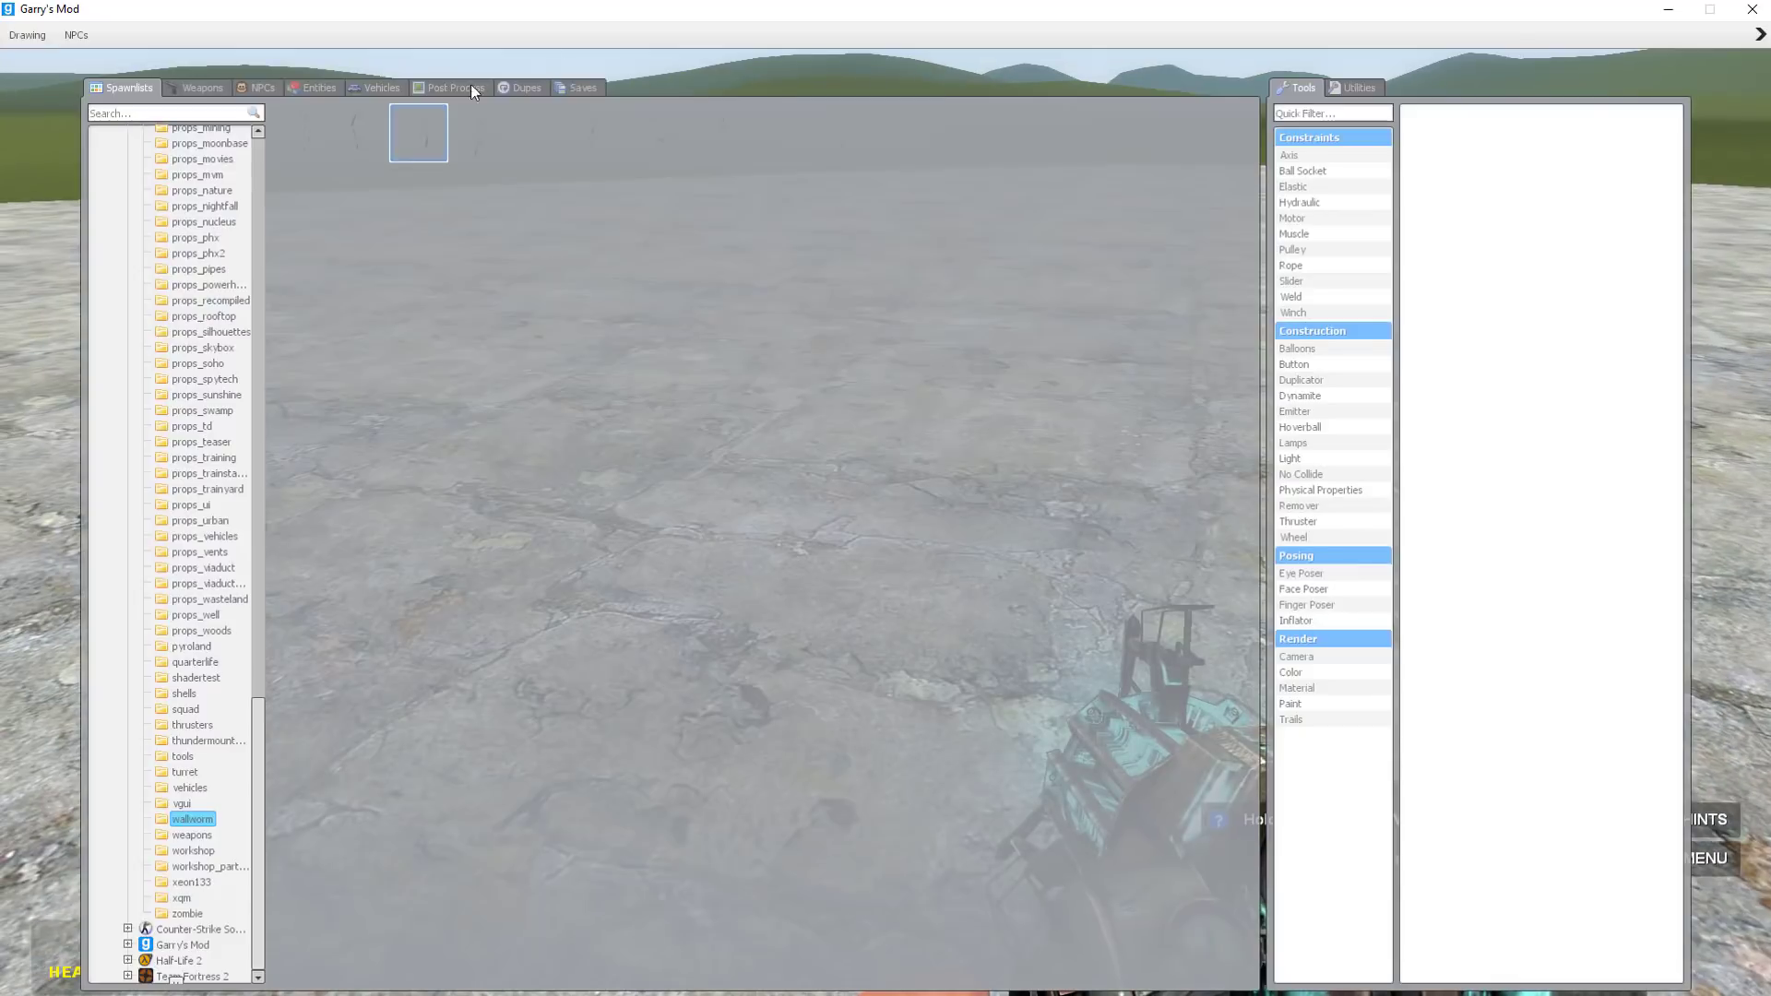
left_click(654, 136)
key("q")
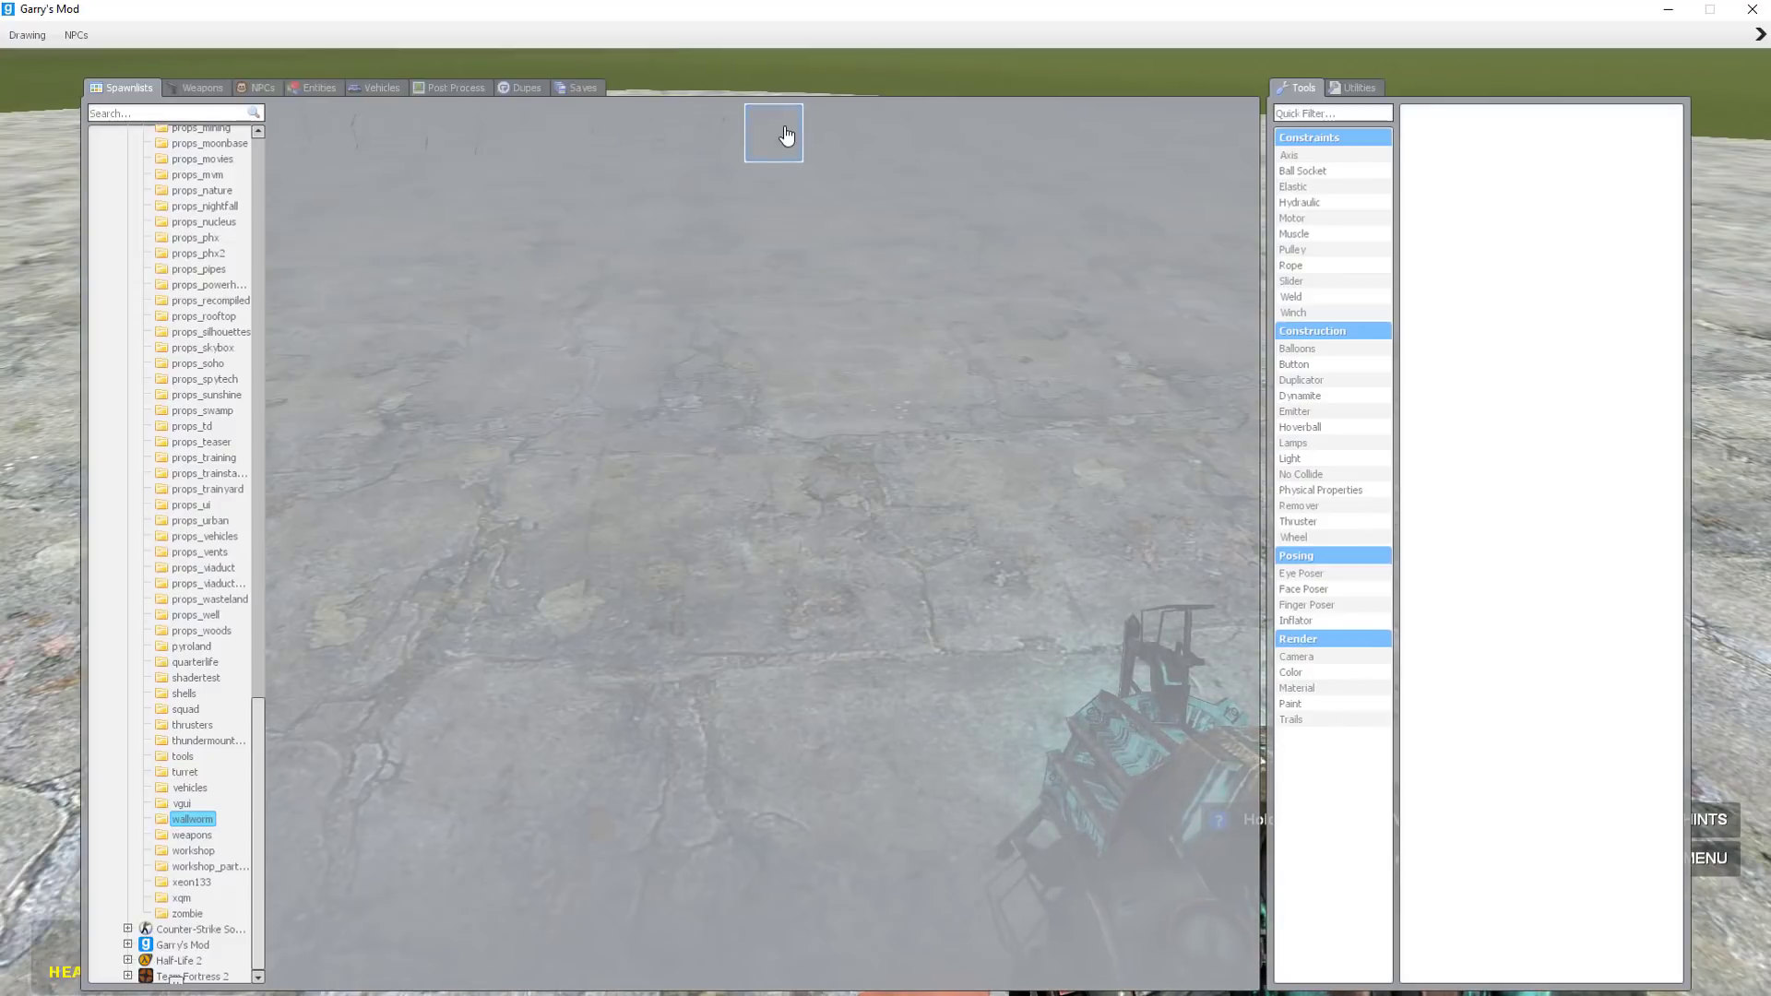
left_click(787, 136)
key("q")
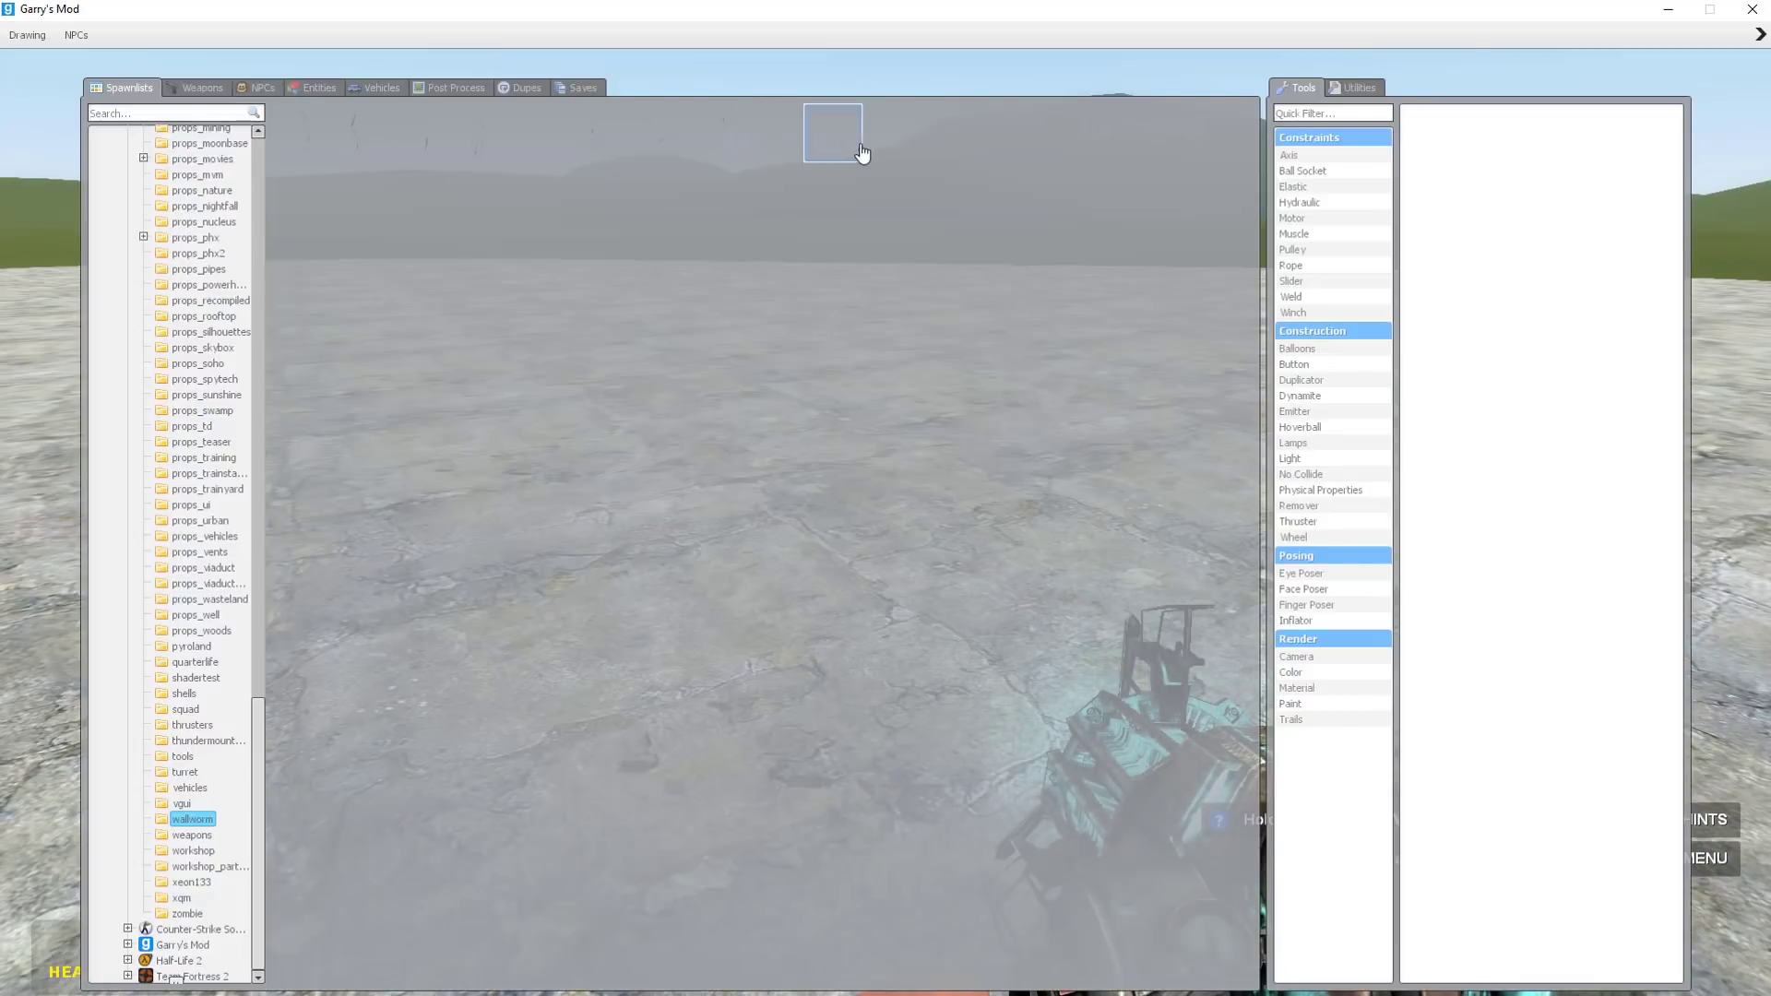
left_click(860, 152)
key("q")
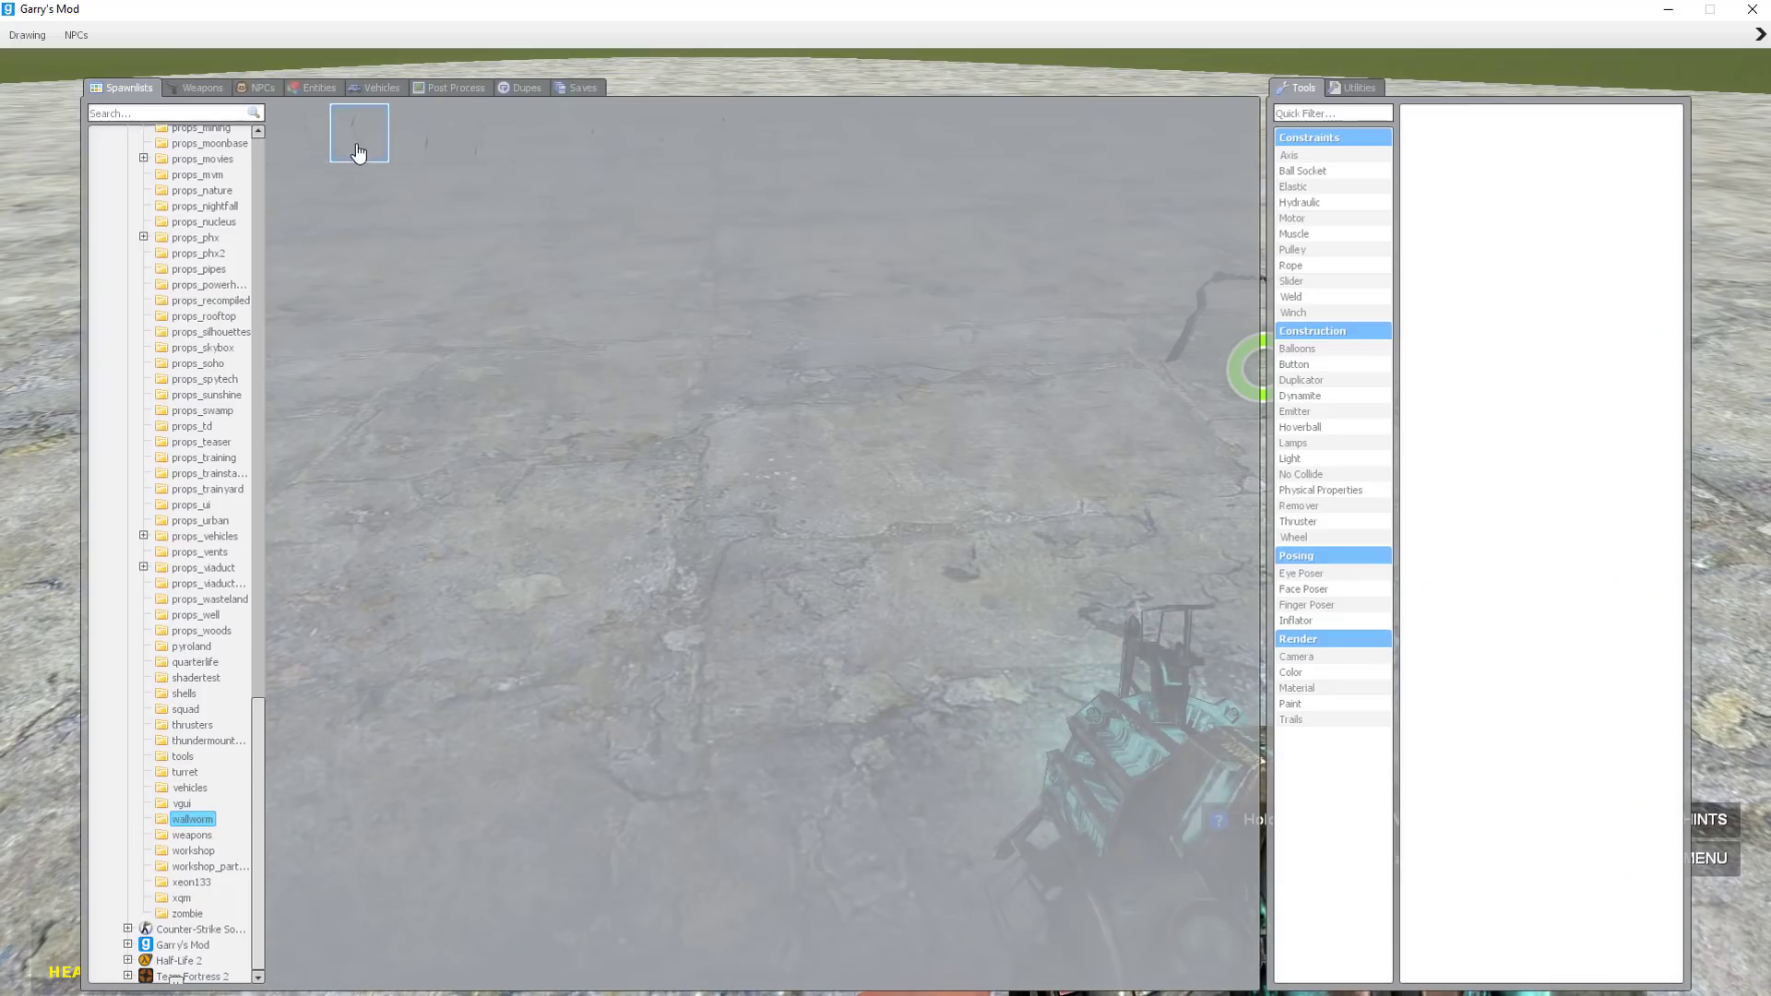
left_click(359, 152)
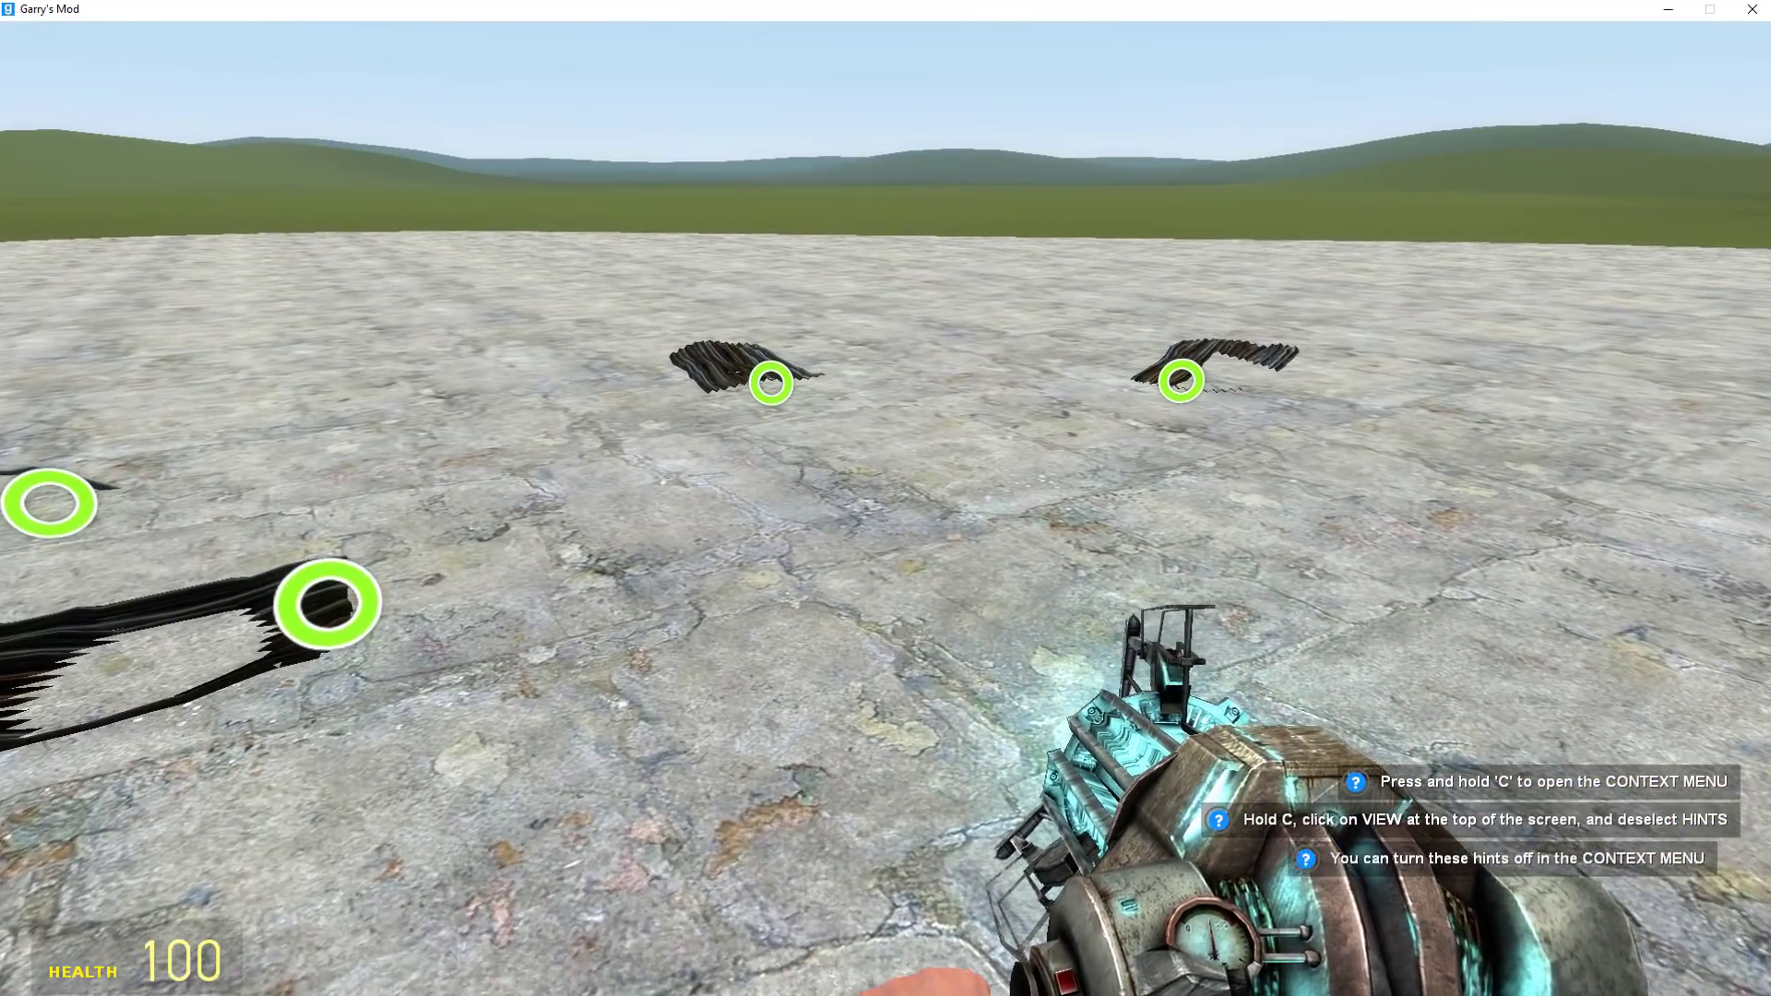
key("Escape")
key("Escape")
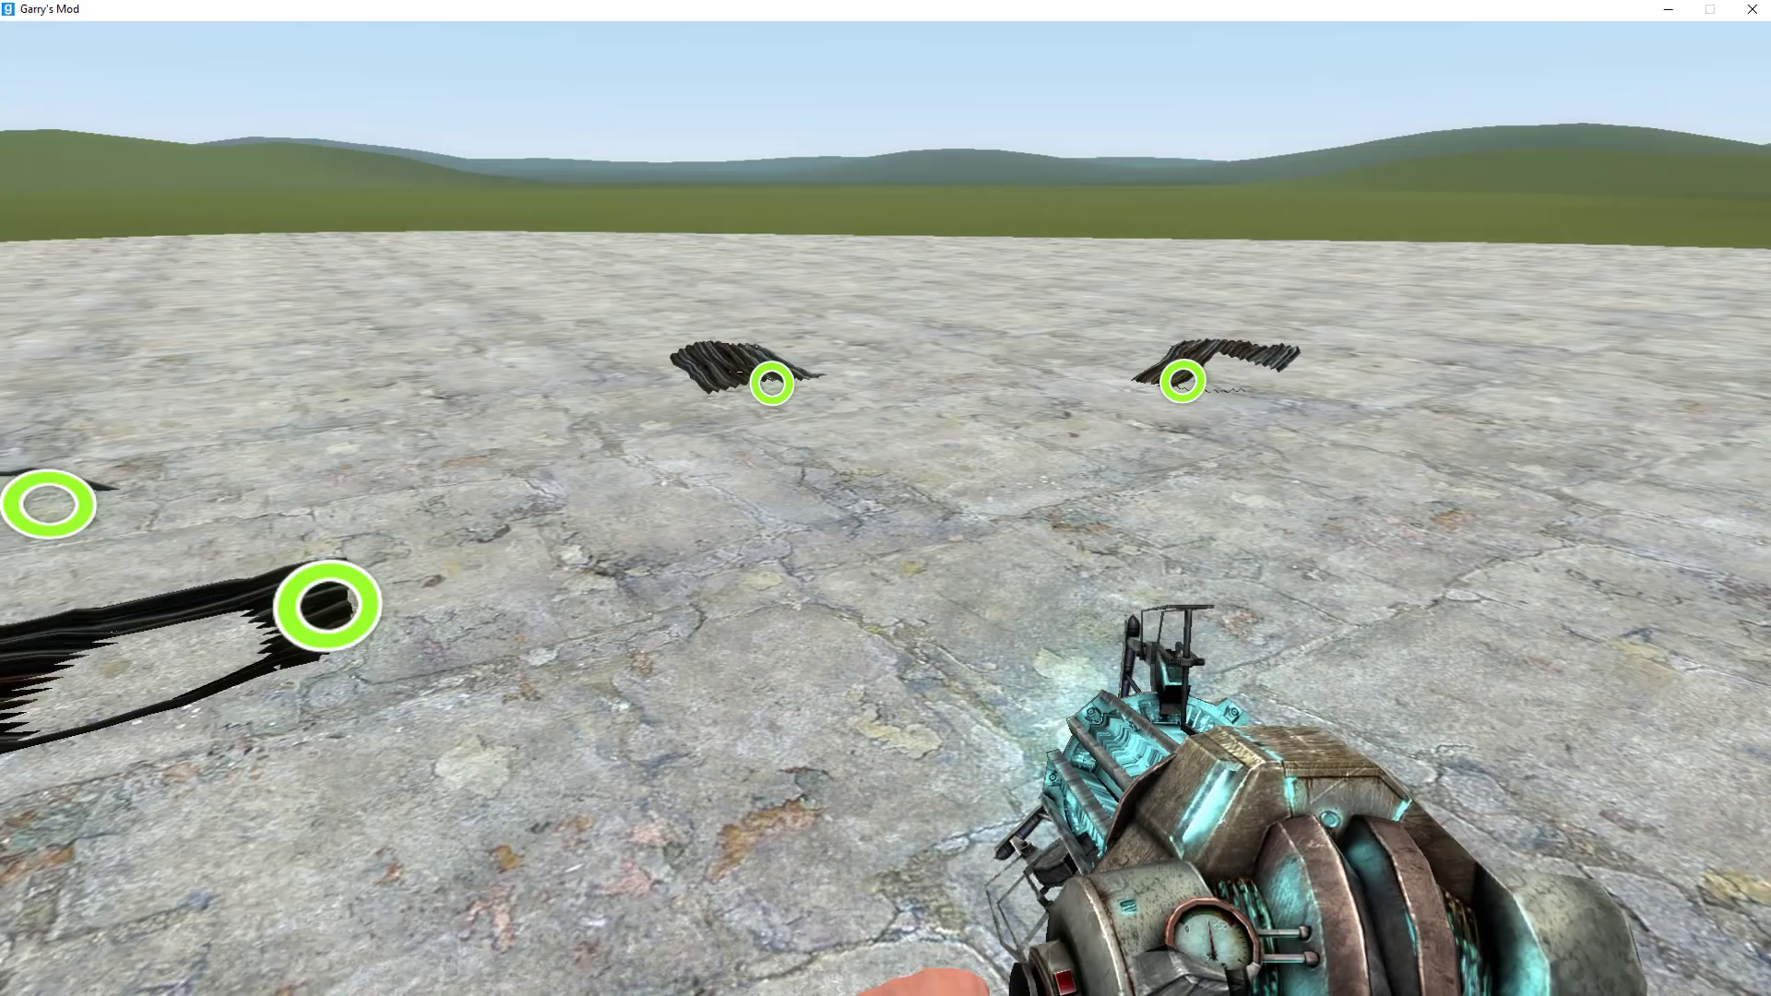